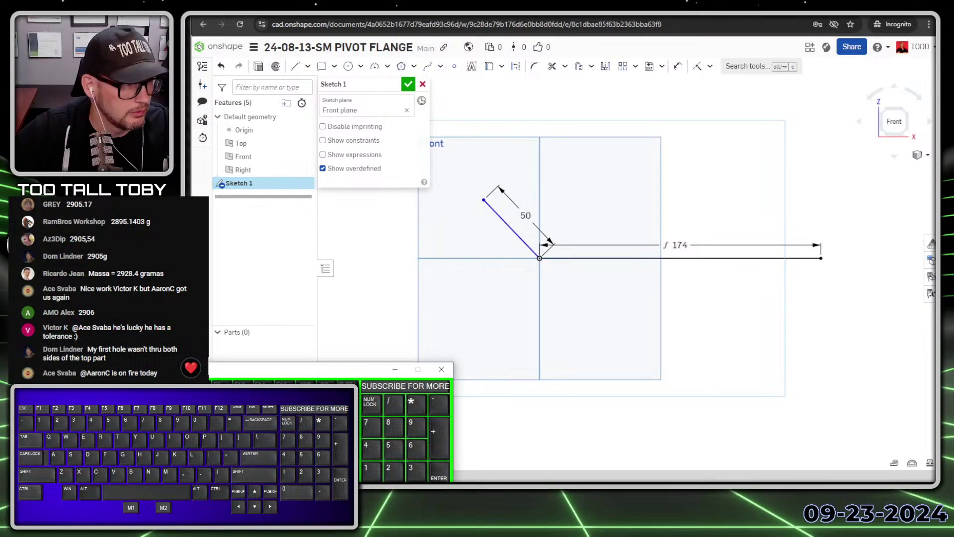
# Step: Set the angle between the slanted 50 mm line and the horizontal line to 45° and finish the sketch
pyautogui.click(441, 369)
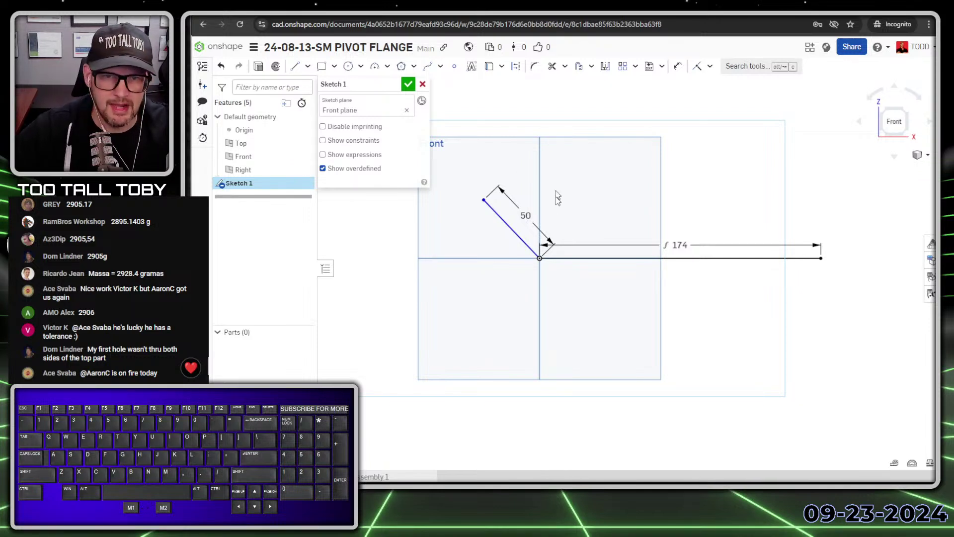
pyautogui.press('s')
pyautogui.click(627, 199)
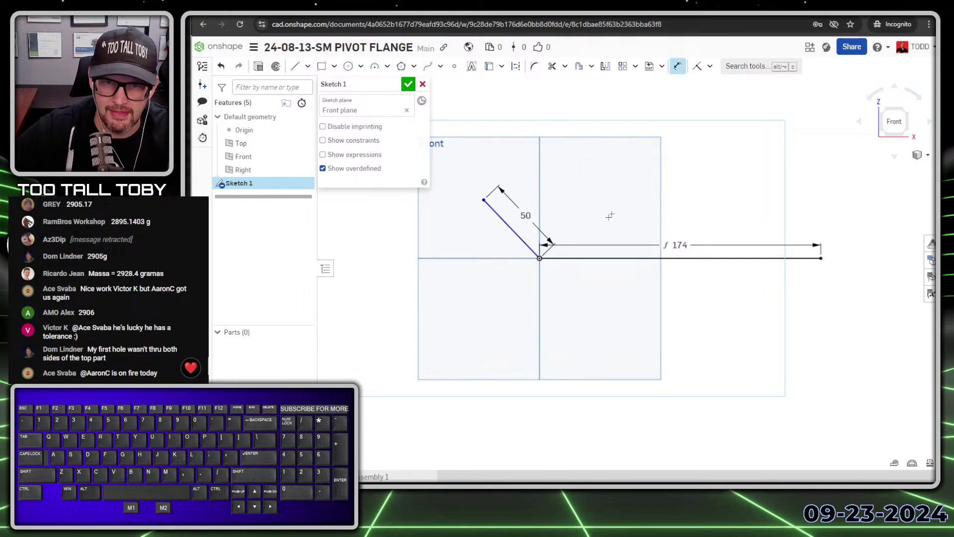
pyautogui.click(572, 258)
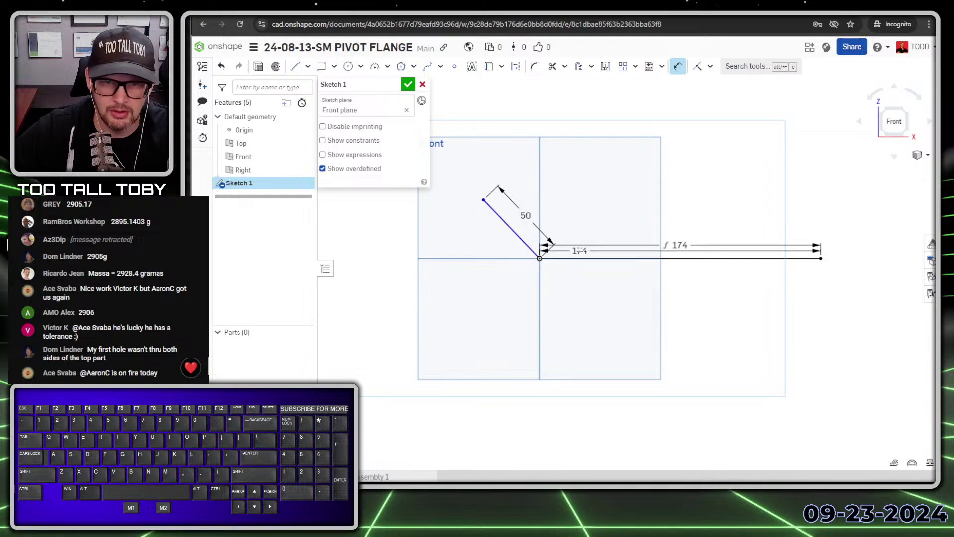
pyautogui.click(515, 227)
pyautogui.click(463, 243)
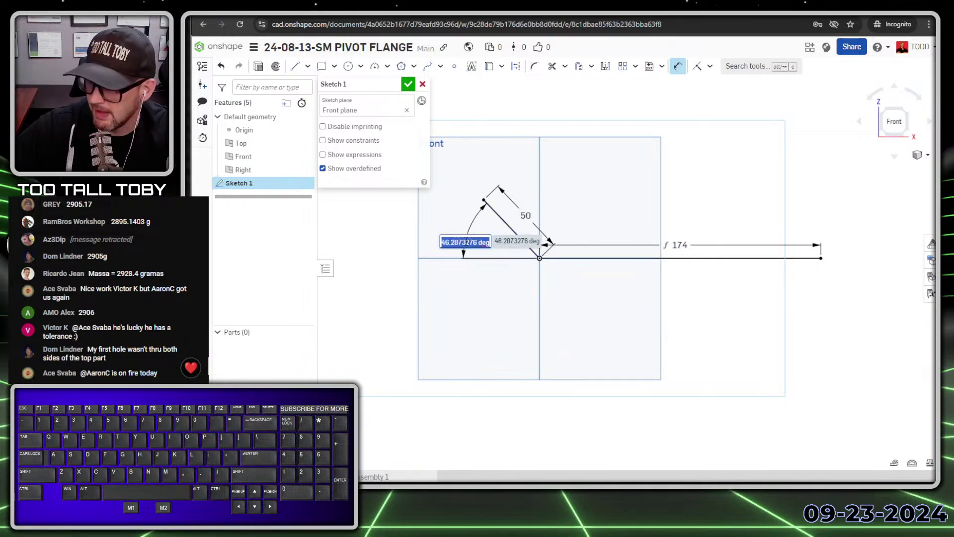
pyautogui.write('45')
pyautogui.press('Return')
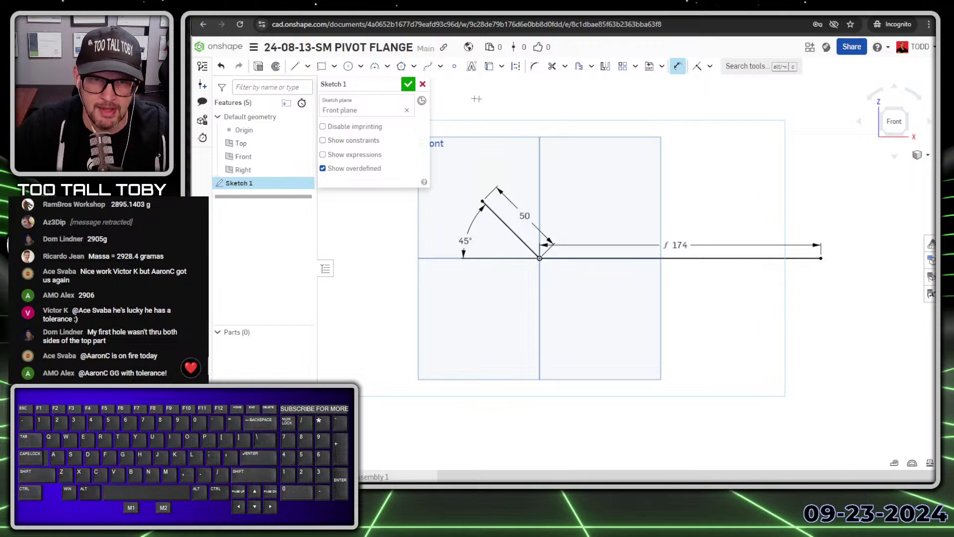
pyautogui.click(408, 86)
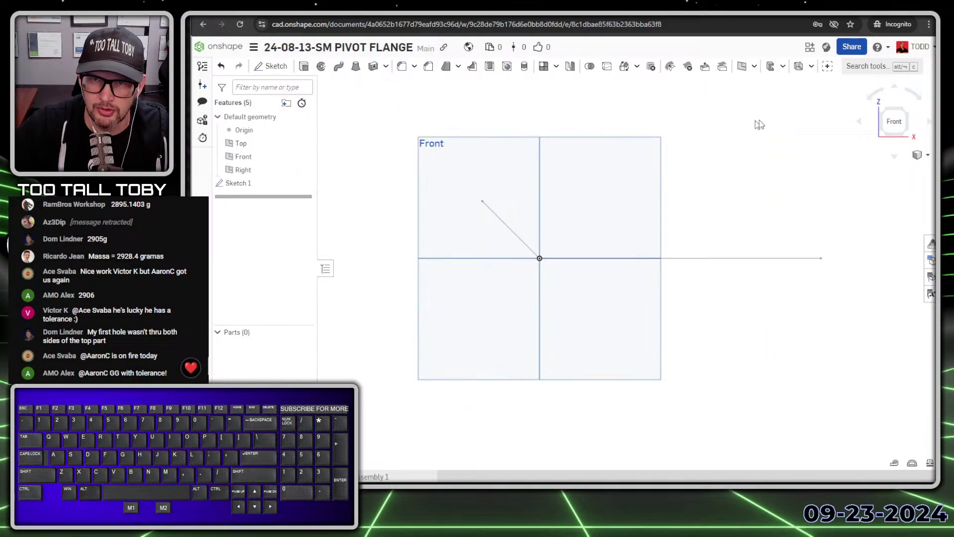
# Step: Start a sheet metal model by extrusion using the slanted and horizontal lines of the sketch
pyautogui.click(811, 66)
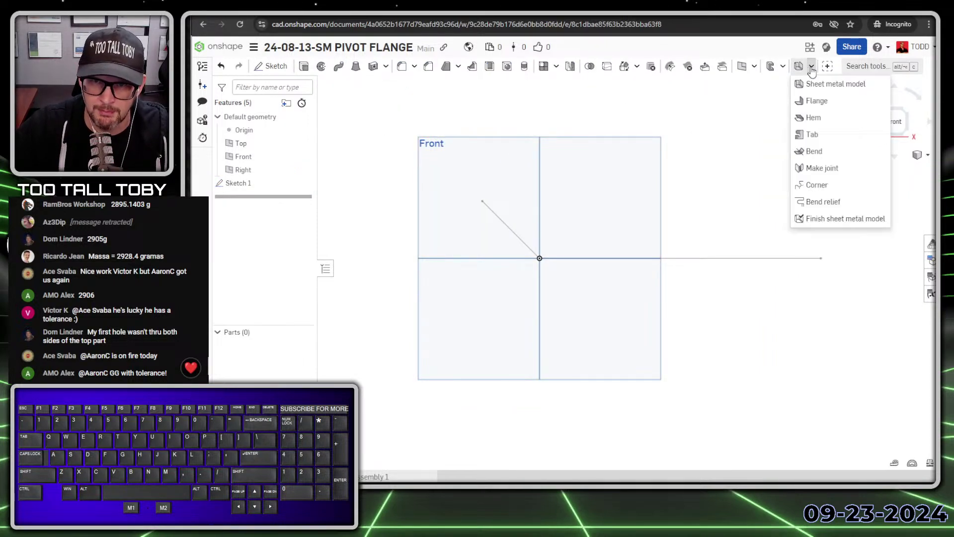
pyautogui.click(835, 85)
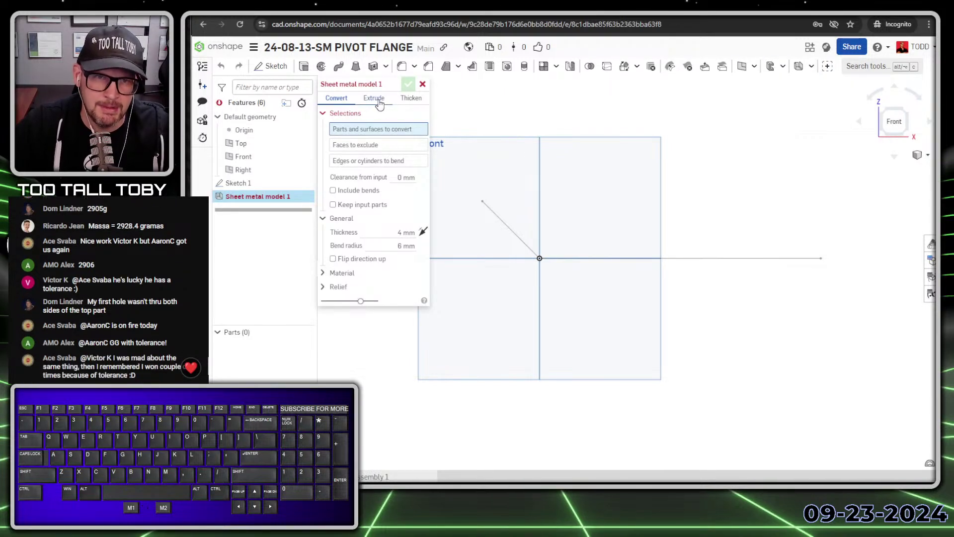
pyautogui.click(379, 100)
pyautogui.click(510, 229)
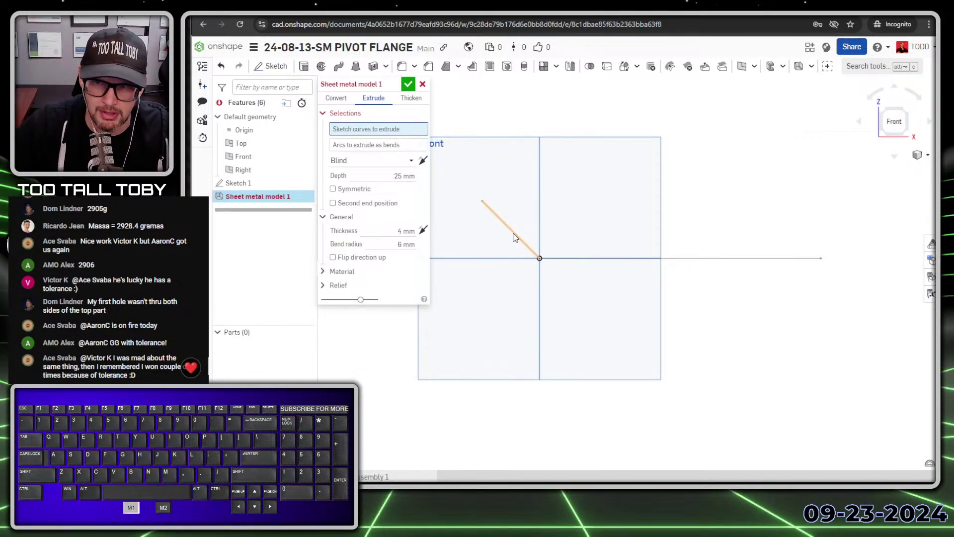
pyautogui.click(597, 259)
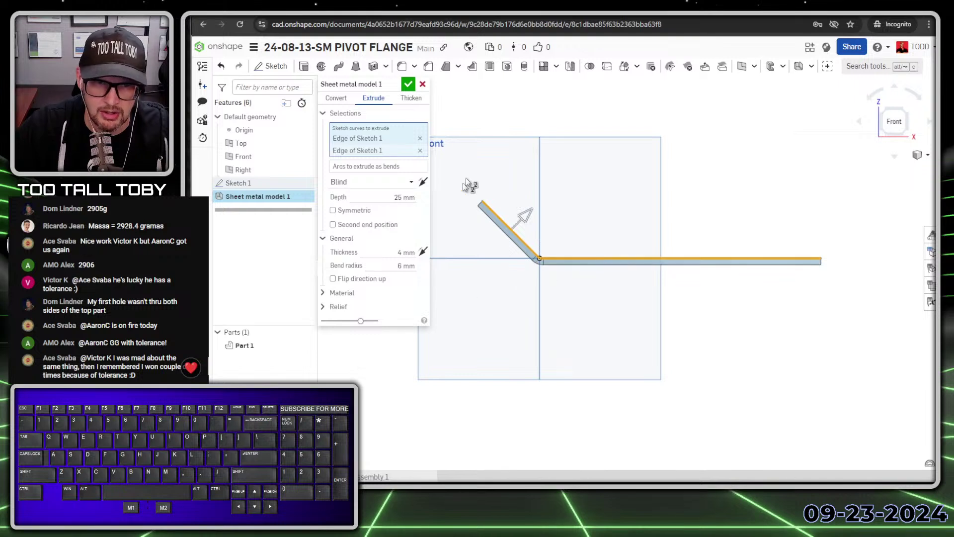
# Step: Flip the 4 mm sheet metal thickness to the upper side of the sketch lines
pyautogui.click(404, 252)
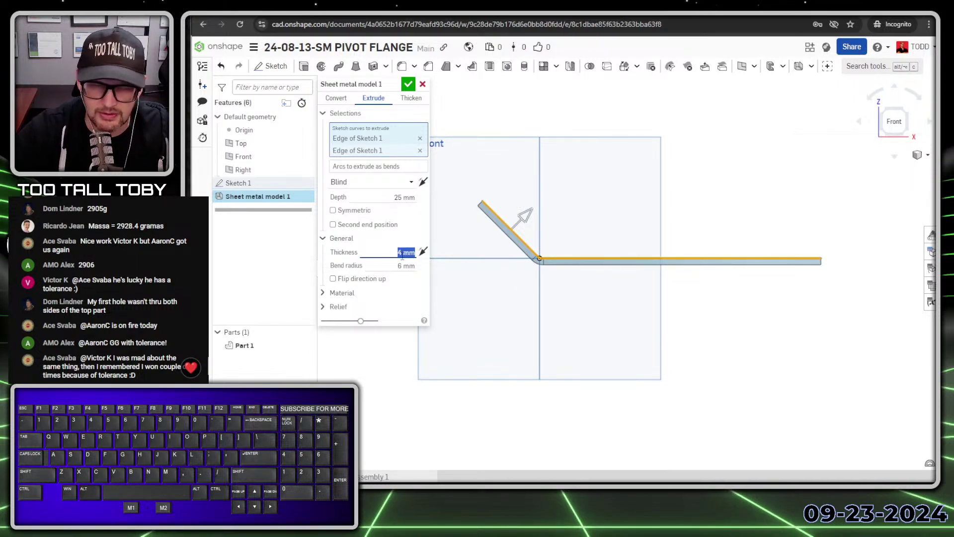
pyautogui.press('Tab')
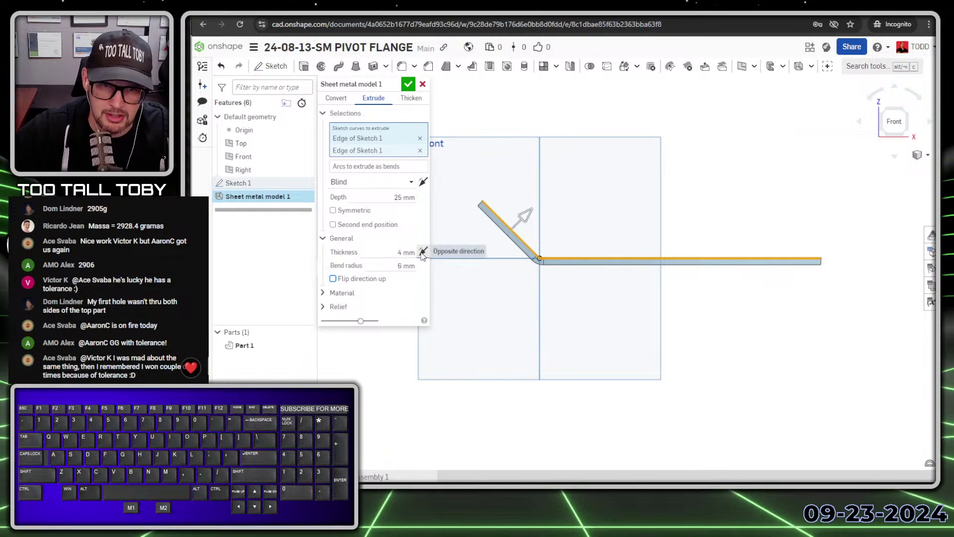
pyautogui.click(422, 252)
pyautogui.click(421, 252)
pyautogui.click(422, 252)
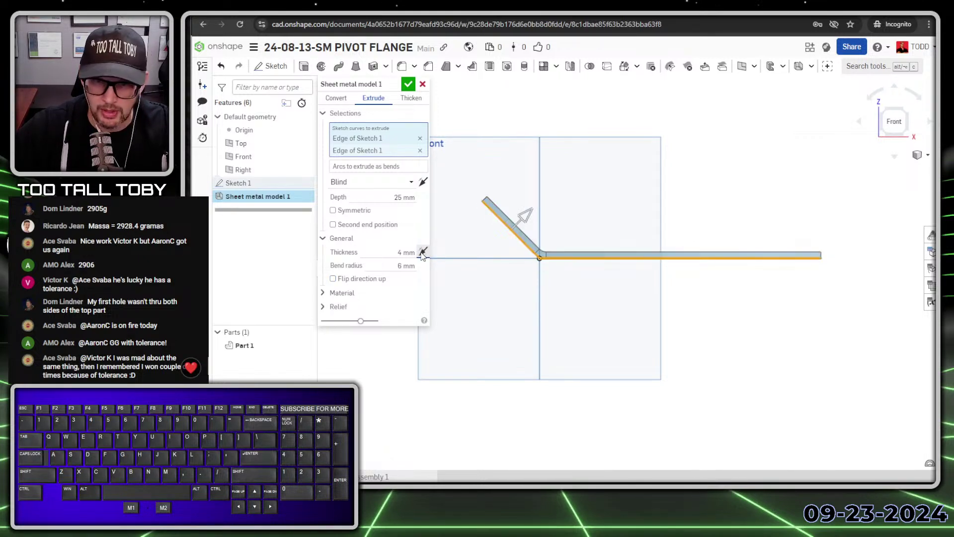
pyautogui.click(422, 252)
pyautogui.click(422, 251)
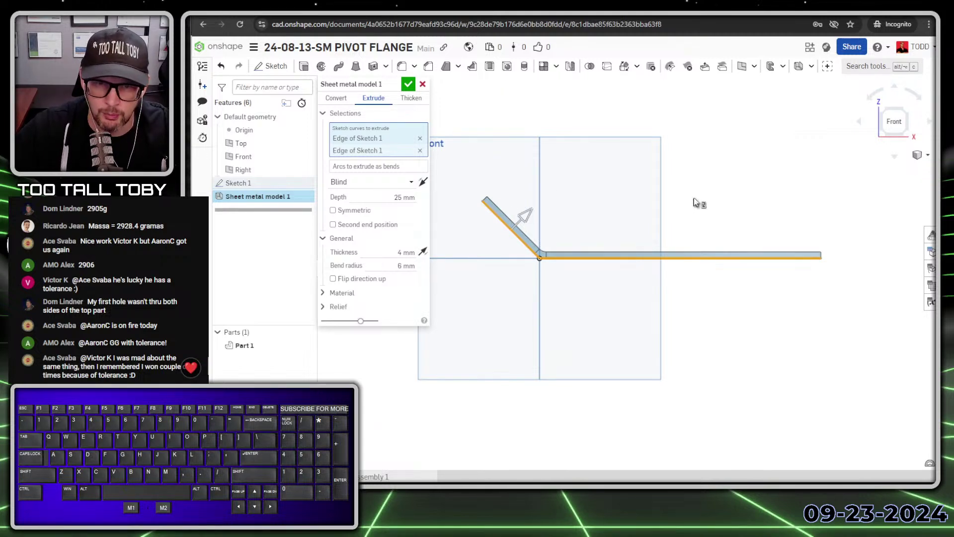
# Step: Set the sheet metal extrusion depth to 80/2 mm and accept the model
pyautogui.hotkey('shift', '7')
pyautogui.click(410, 196)
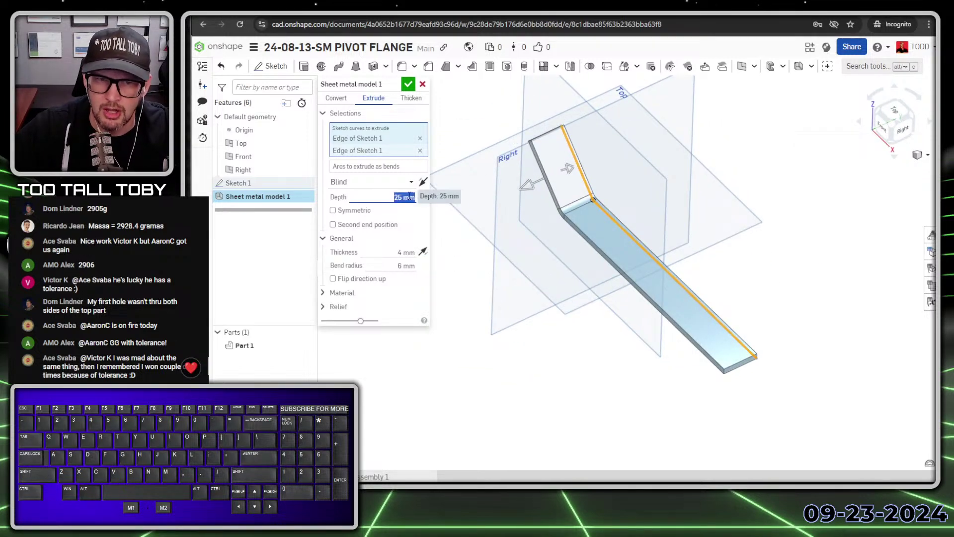
pyautogui.write('40')
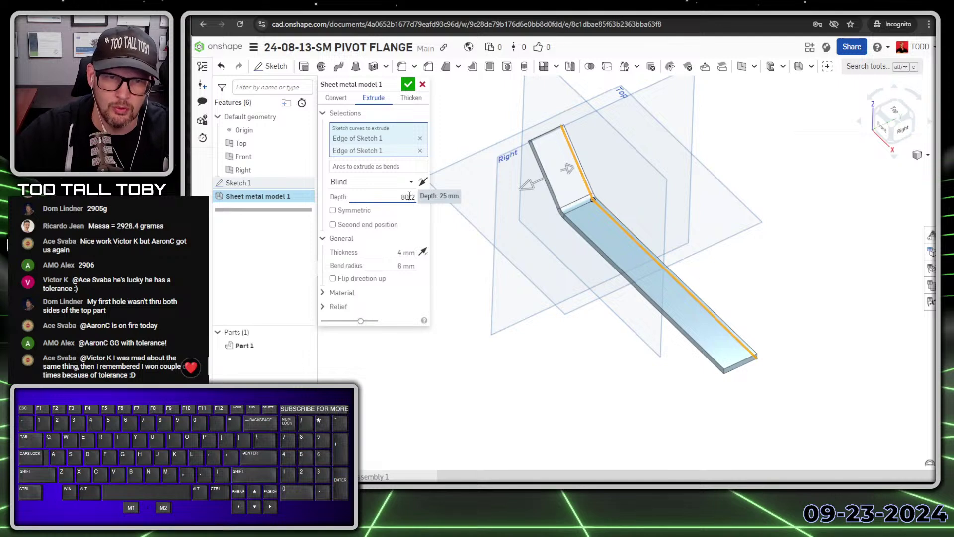
pyautogui.press('Return')
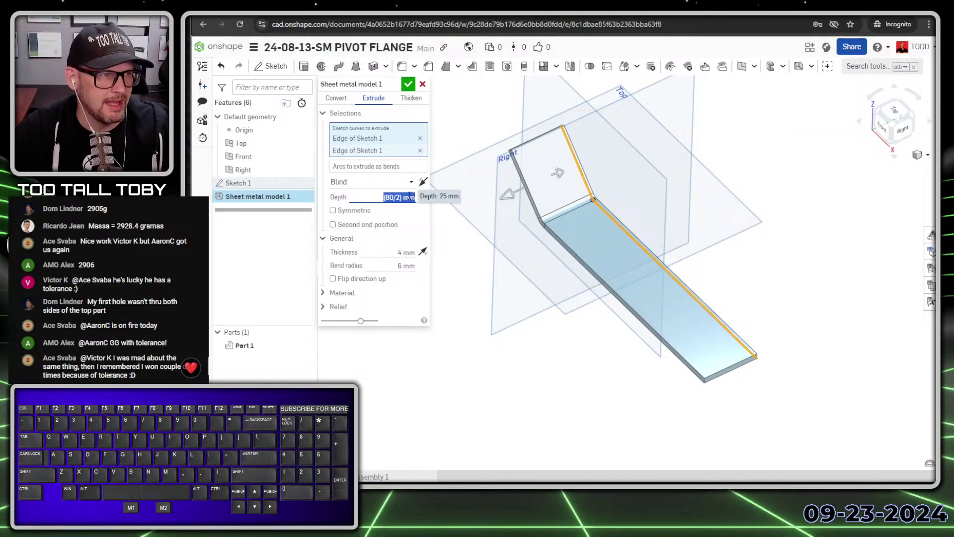
pyautogui.press('Return')
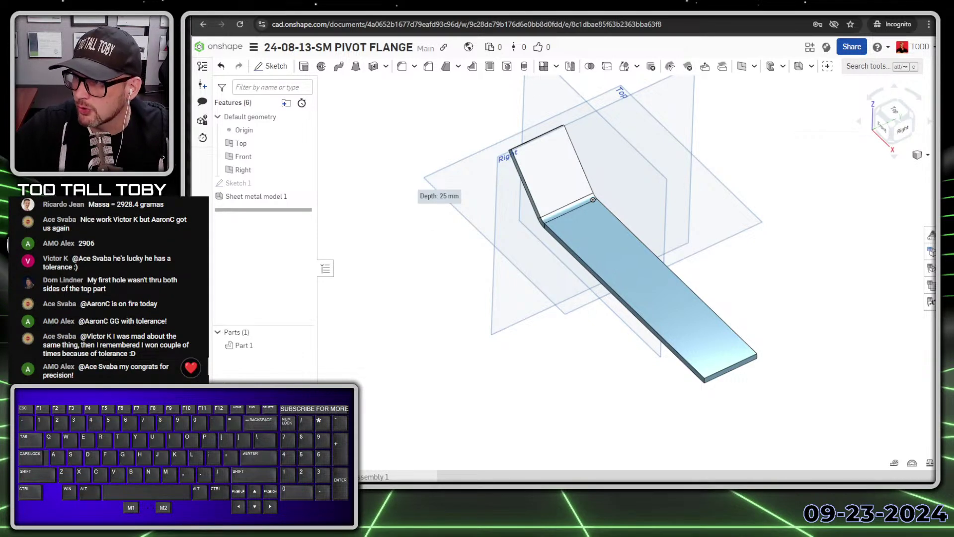
# Step: Switch to the part drawing and outline the side wall and base regions in red on the upper isometric view
pyautogui.press('ctrl+super+Right')
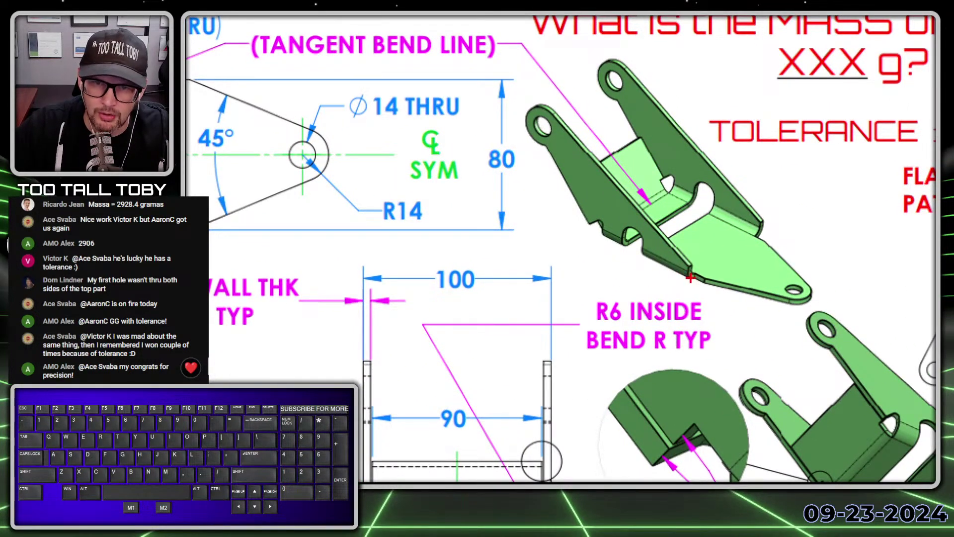
pyautogui.moveTo(690, 278); pyautogui.dragTo(691, 205)
pyautogui.moveTo(605, 238); pyautogui.dragTo(610, 126)
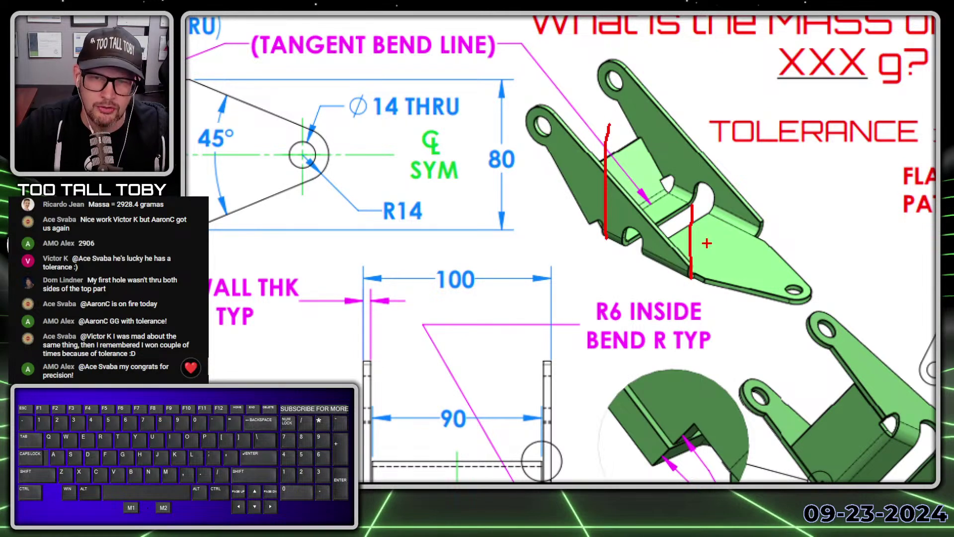
pyautogui.moveTo(610, 141); pyautogui.dragTo(641, 139)
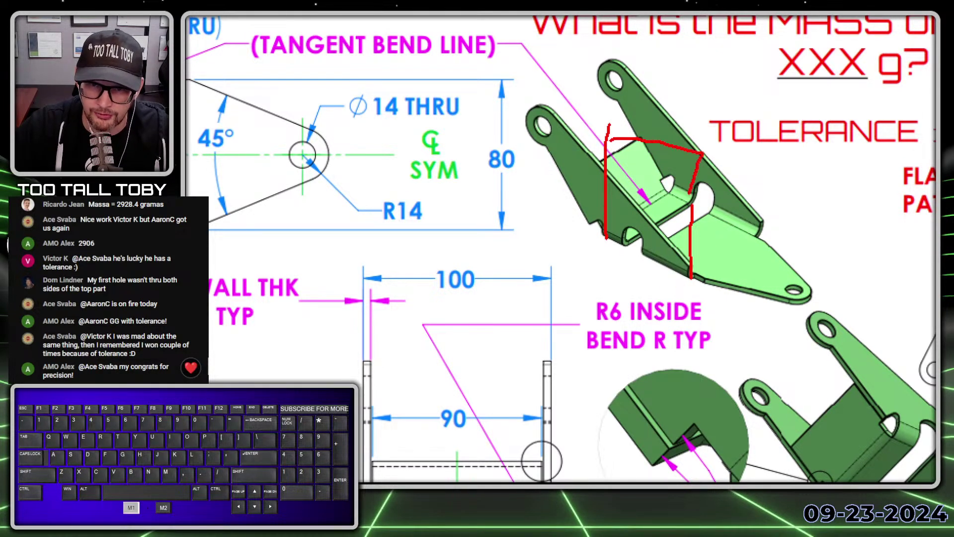
pyautogui.moveTo(692, 194); pyautogui.dragTo(686, 229)
pyautogui.moveTo(608, 130)
pyautogui.mouseDown()
pyautogui.moveTo(599, 125)
pyautogui.moveTo(534, 164)
pyautogui.moveTo(601, 249)
pyautogui.mouseUp()
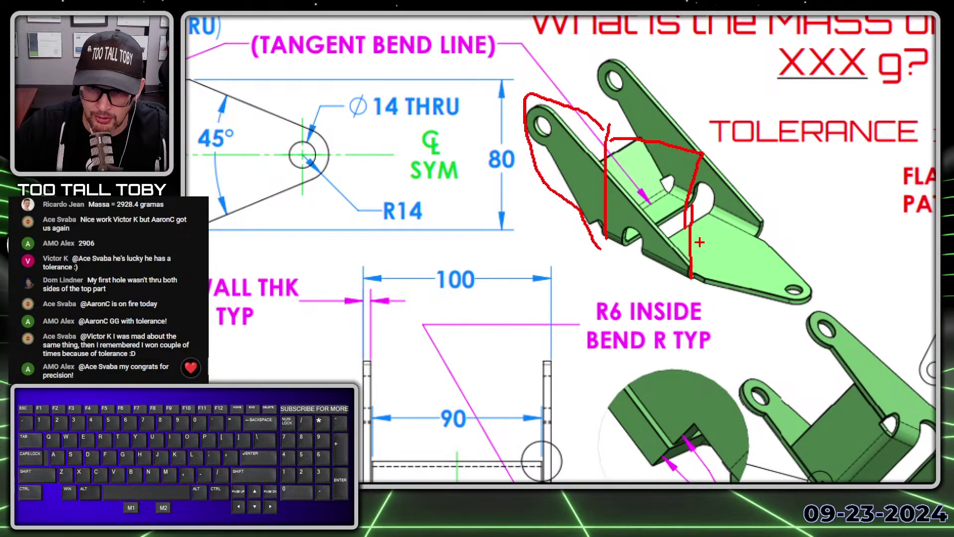
pyautogui.moveTo(694, 271)
pyautogui.mouseDown()
pyautogui.moveTo(699, 182)
pyautogui.moveTo(906, 228)
pyautogui.moveTo(865, 307)
pyautogui.mouseUp()
pyautogui.moveTo(731, 238)
pyautogui.mouseDown()
pyautogui.moveTo(755, 251)
pyautogui.moveTo(844, 241)
pyautogui.mouseUp()
pyautogui.press('Escape')
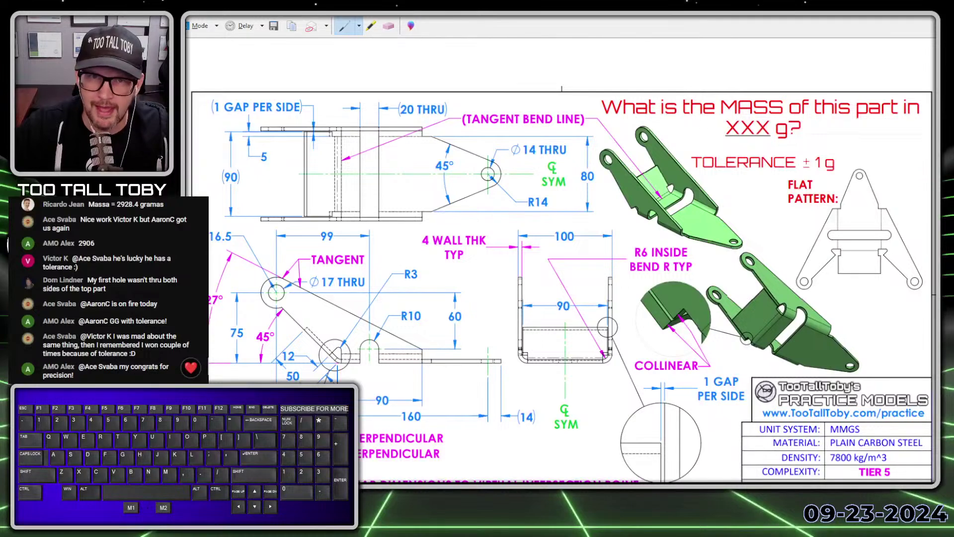
# Step: Switch back to Onshape and start a flange on the long outer edge of the horizontal base section
pyautogui.click(593, 199)
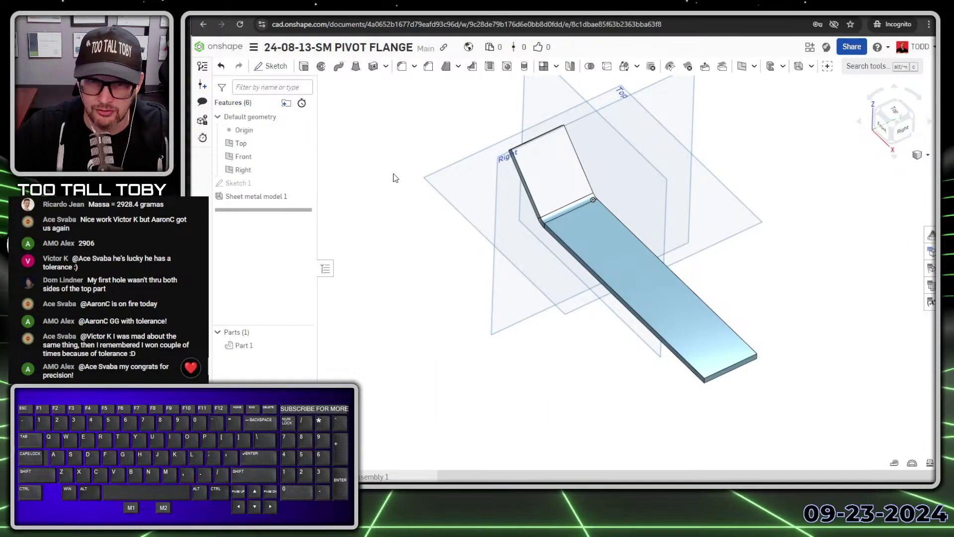
pyautogui.click(558, 242)
pyautogui.press('s')
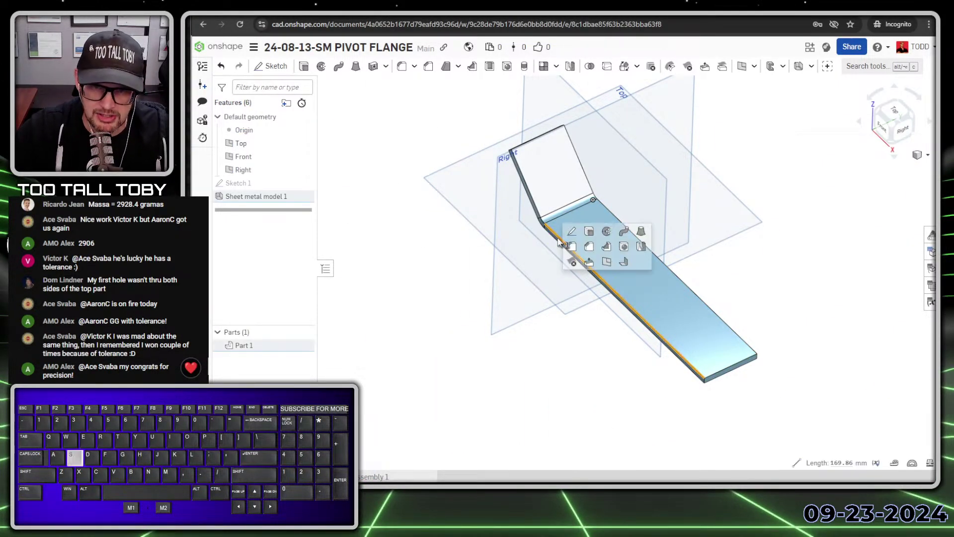
pyautogui.click(624, 263)
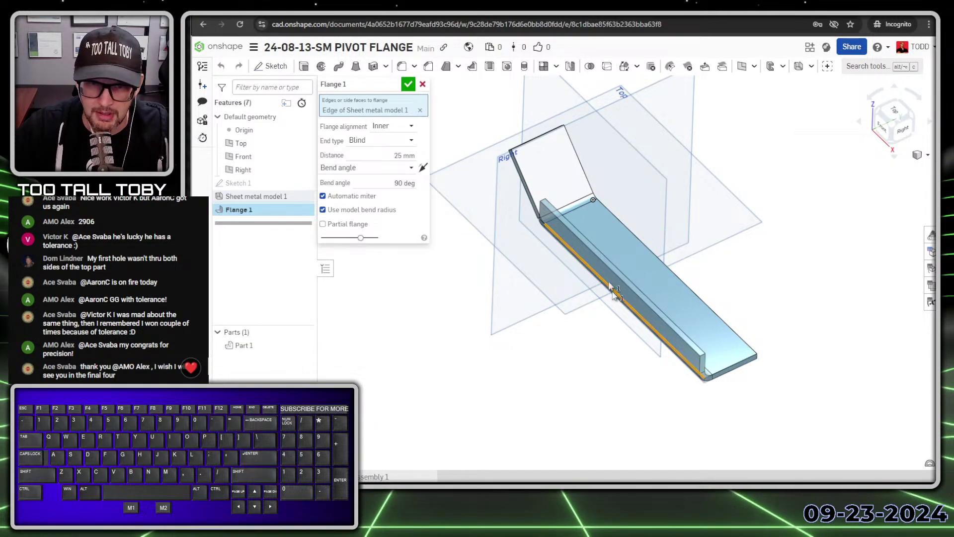
pyautogui.moveTo(609, 283); pyautogui.dragTo(621, 298, button='right')
pyautogui.scroll(10, 571, 279)
# Step: Compare the Middle, Inner, Outer and Hold line flange alignments, and set the flange to Hold line
pyautogui.click(392, 126)
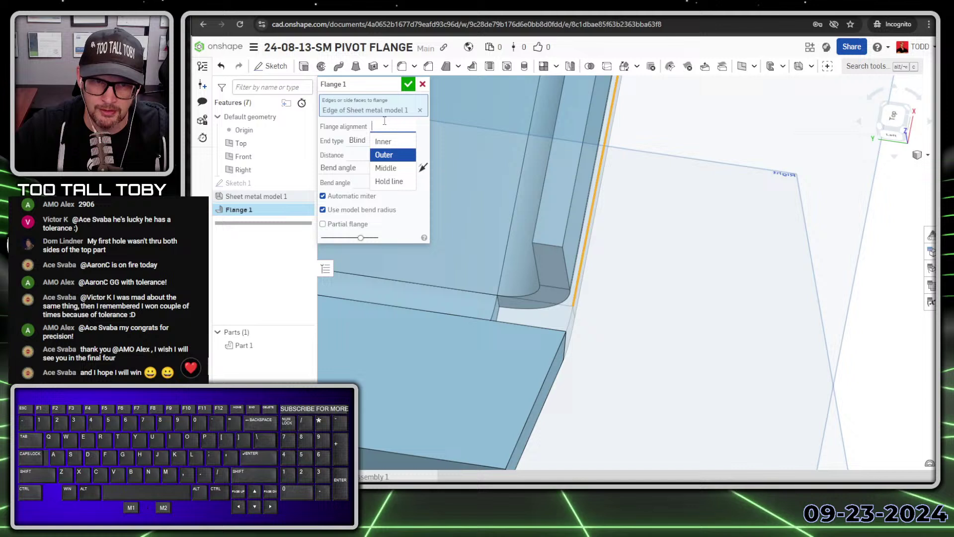
pyautogui.click(385, 169)
pyautogui.click(408, 126)
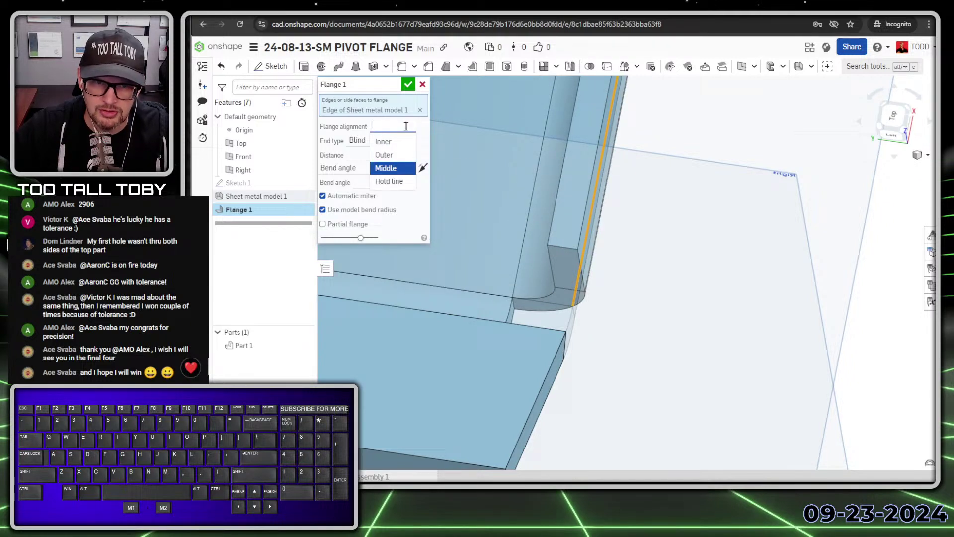
pyautogui.click(385, 183)
pyautogui.click(393, 126)
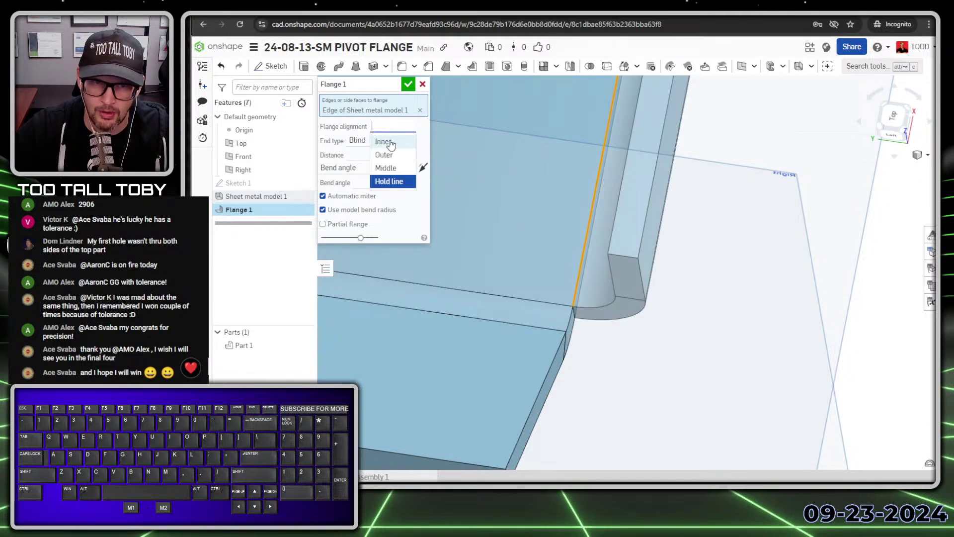
pyautogui.click(385, 143)
pyautogui.click(392, 126)
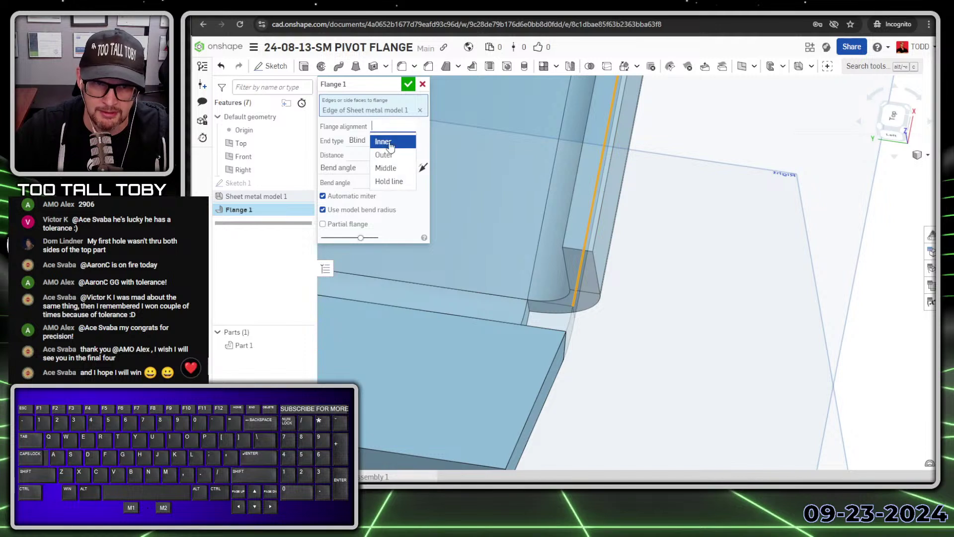
pyautogui.click(385, 155)
pyautogui.click(393, 126)
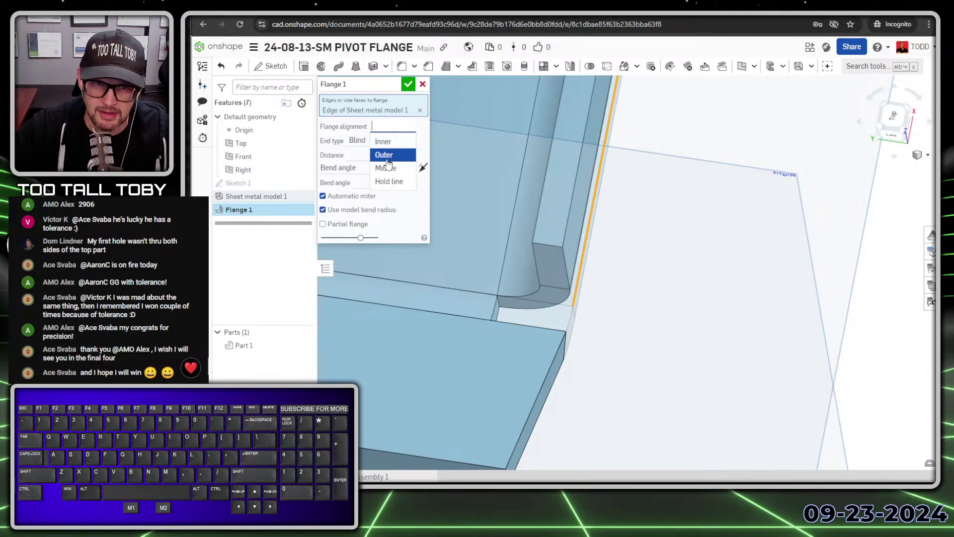
pyautogui.click(385, 169)
pyautogui.click(392, 126)
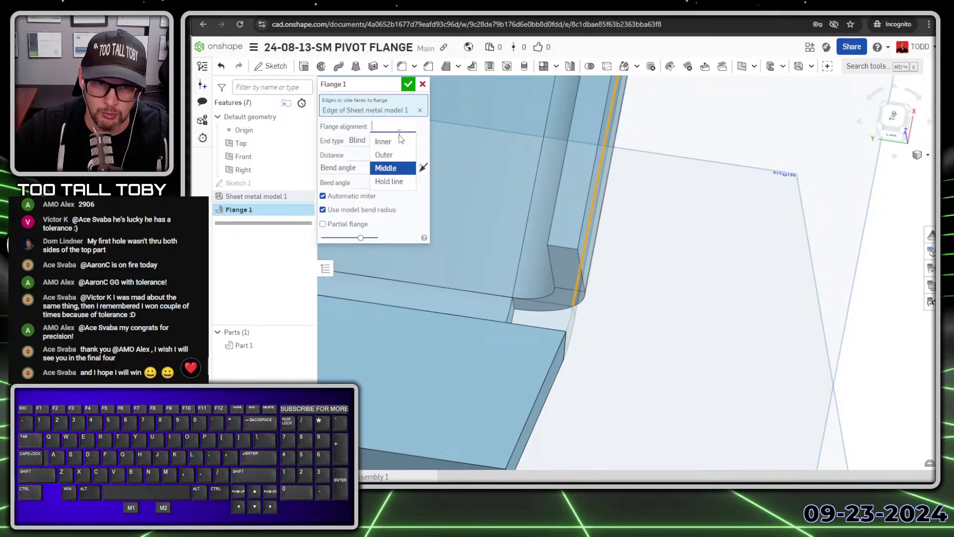
pyautogui.click(390, 182)
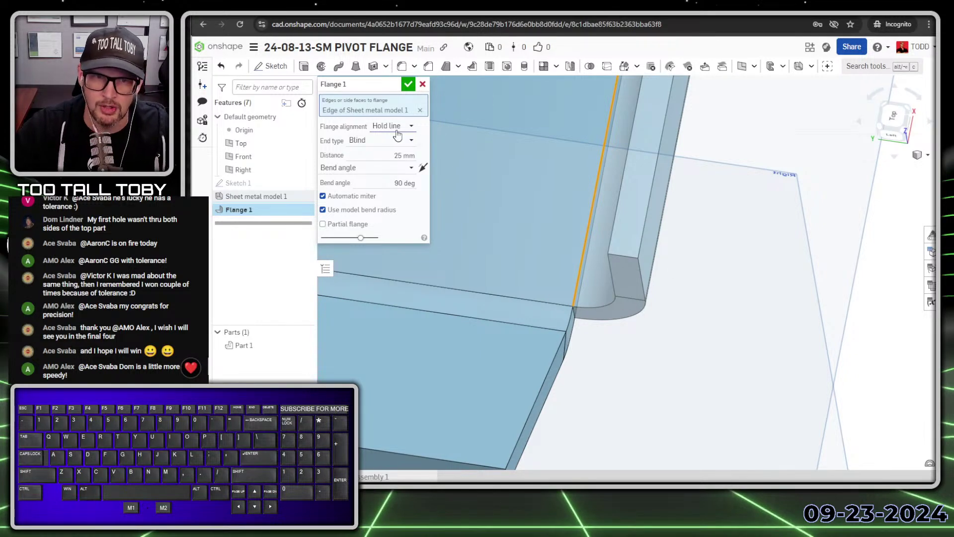
# Step: Switch to the part drawing, underline the 75 and R16.5 dimensions in red, and draw a horizontal line across the boss's top
pyautogui.scroll(-5, 594, 225)
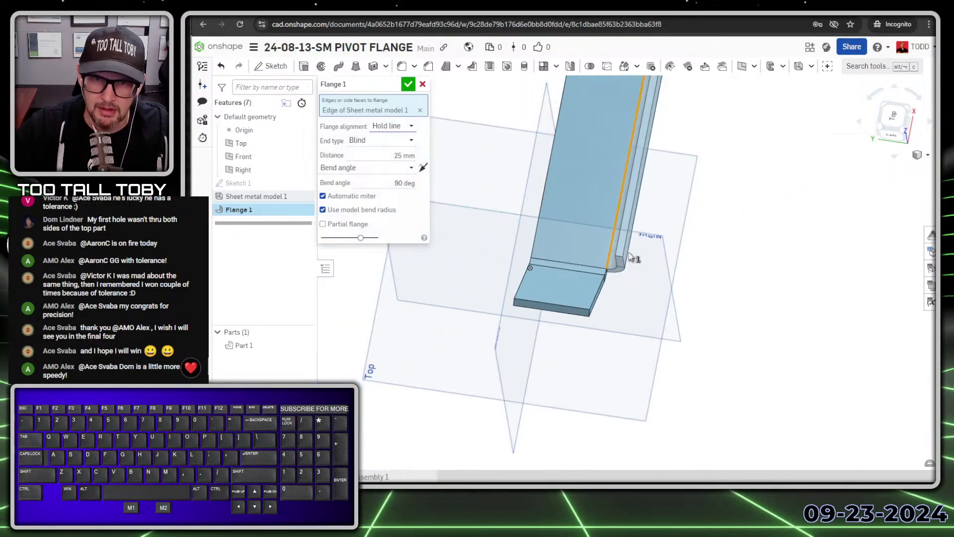
pyautogui.moveTo(635, 257); pyautogui.dragTo(560, 269, button='right')
pyautogui.scroll(-3, 560, 270)
pyautogui.hotkey('alt', 'Tab')
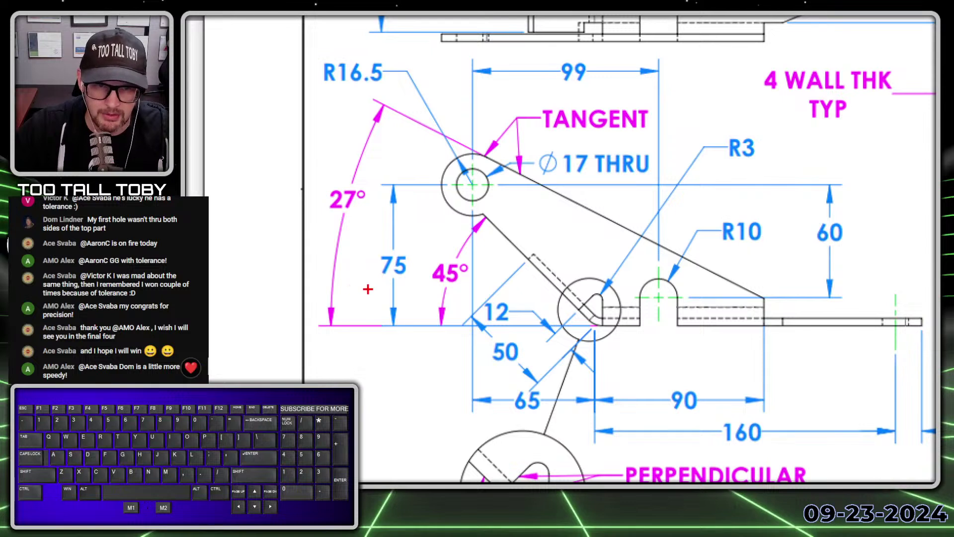
pyautogui.moveTo(367, 289); pyautogui.dragTo(457, 292)
pyautogui.moveTo(321, 94); pyautogui.dragTo(418, 91)
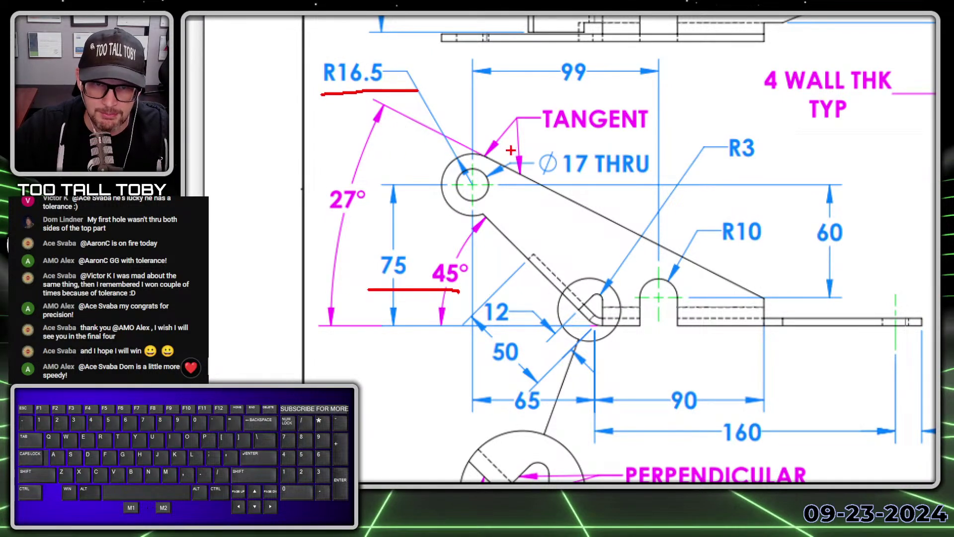
pyautogui.moveTo(435, 156); pyautogui.dragTo(867, 145)
# Step: Switch back to Onshape, set the flange distance to 75+16.5 mm and accept the flange
pyautogui.hotkey('alt', 'Tab')
pyautogui.click(392, 154)
pyautogui.write('75')
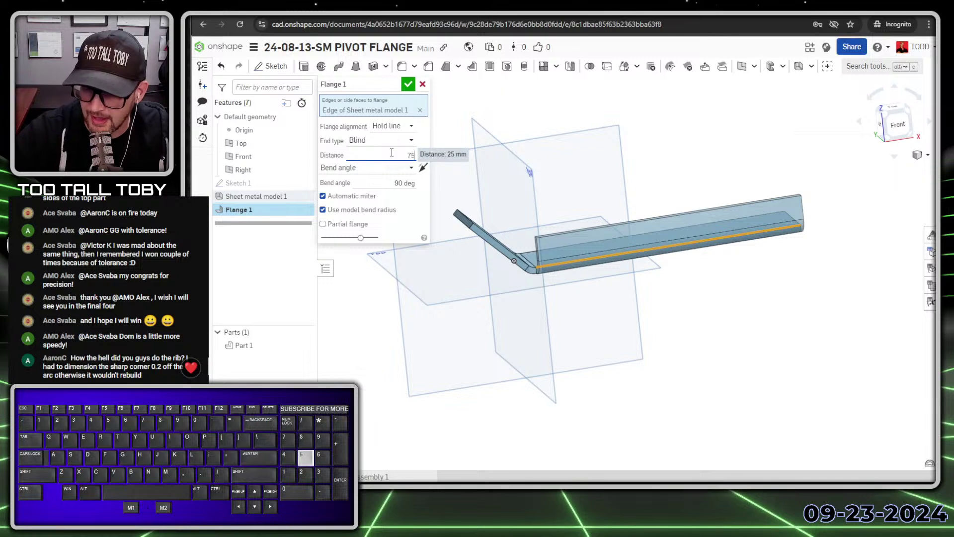
pyautogui.write('+16.5')
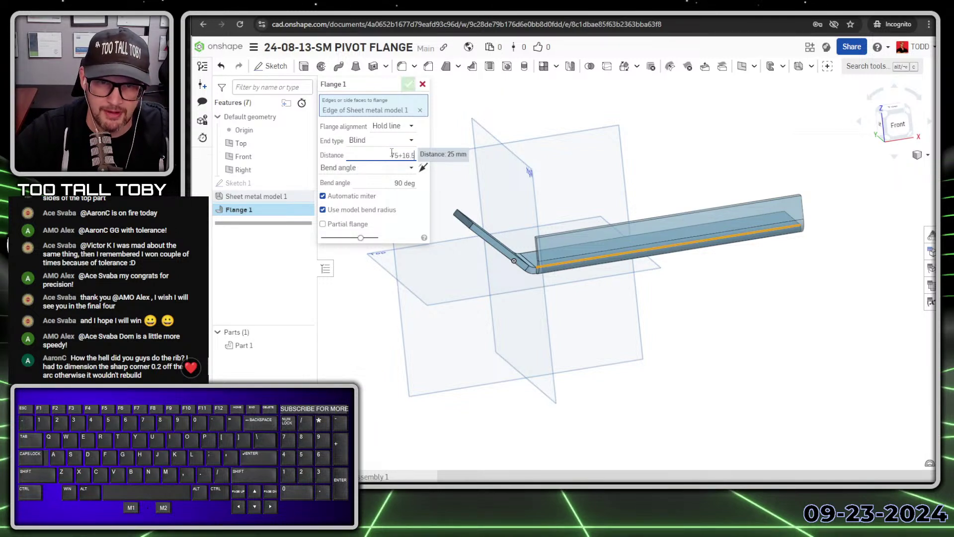
pyautogui.press('Return')
pyautogui.press('Return')
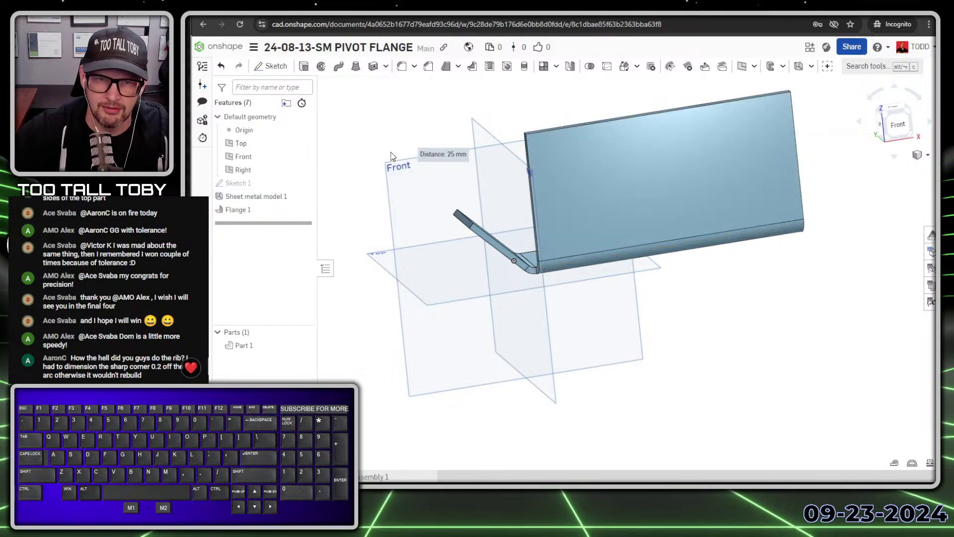
# Step: Start a sketch on the flange's outer face and draw a circle beyond its upper edge corner with diameter 16.5*2 mm
pyautogui.click(600, 162)
pyautogui.press('s')
pyautogui.click(613, 155)
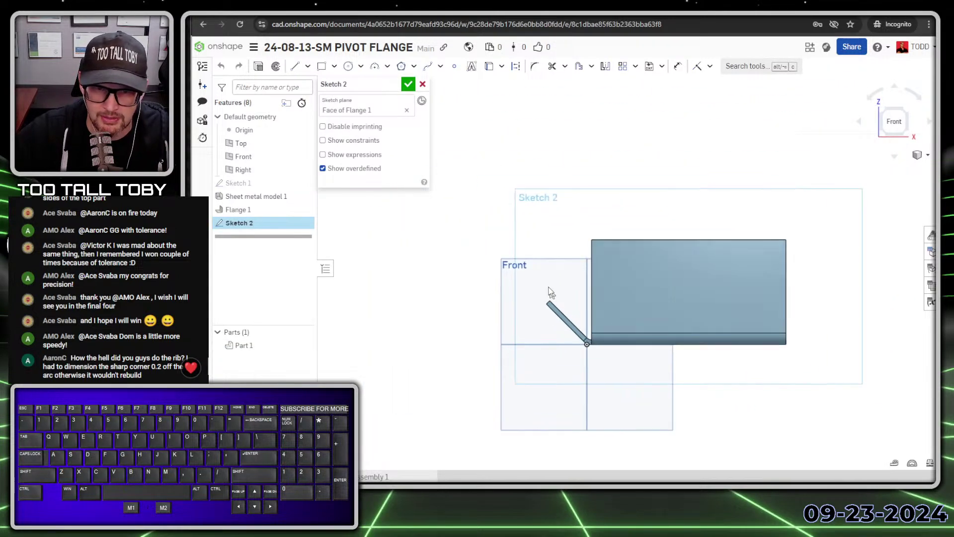
pyautogui.press('s')
pyautogui.click(579, 240)
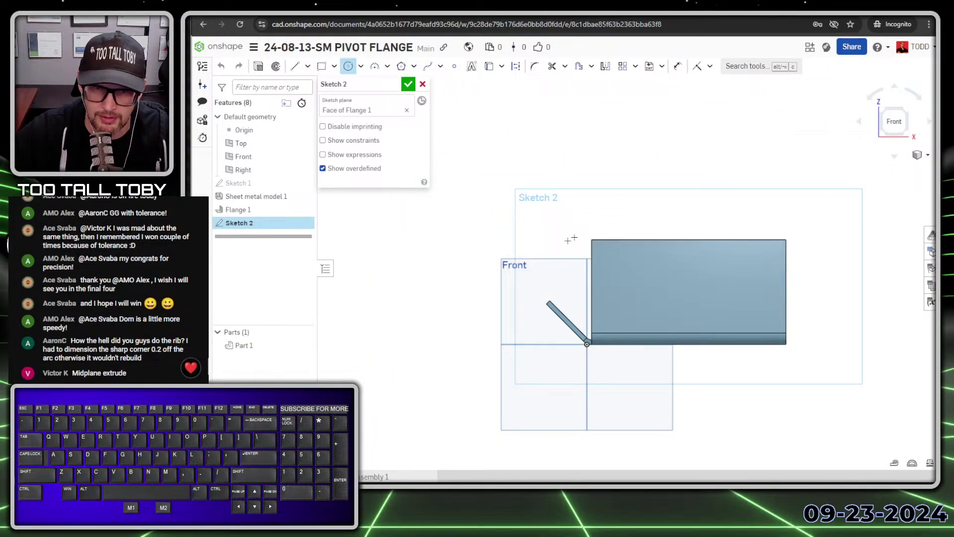
pyautogui.click(497, 259)
pyautogui.click(478, 279)
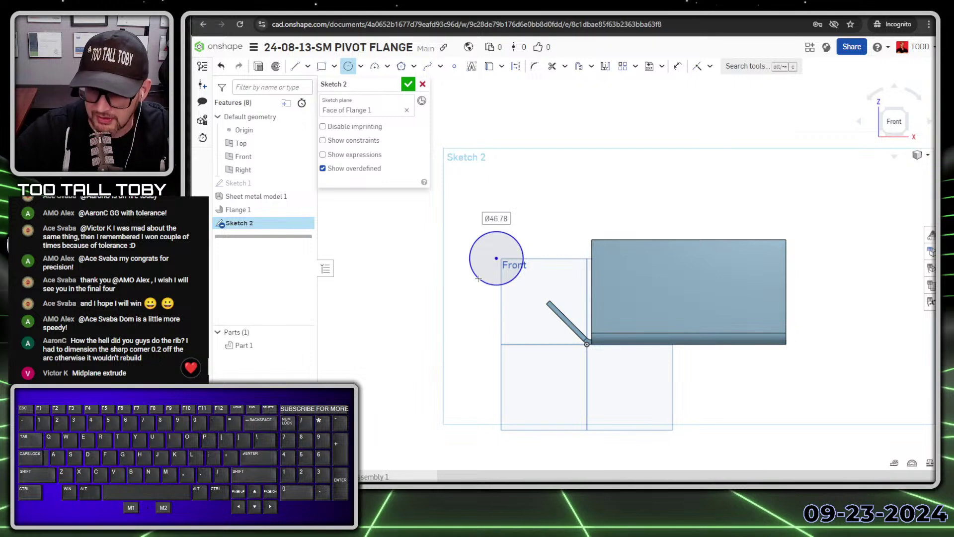
pyautogui.write('16.5*2')
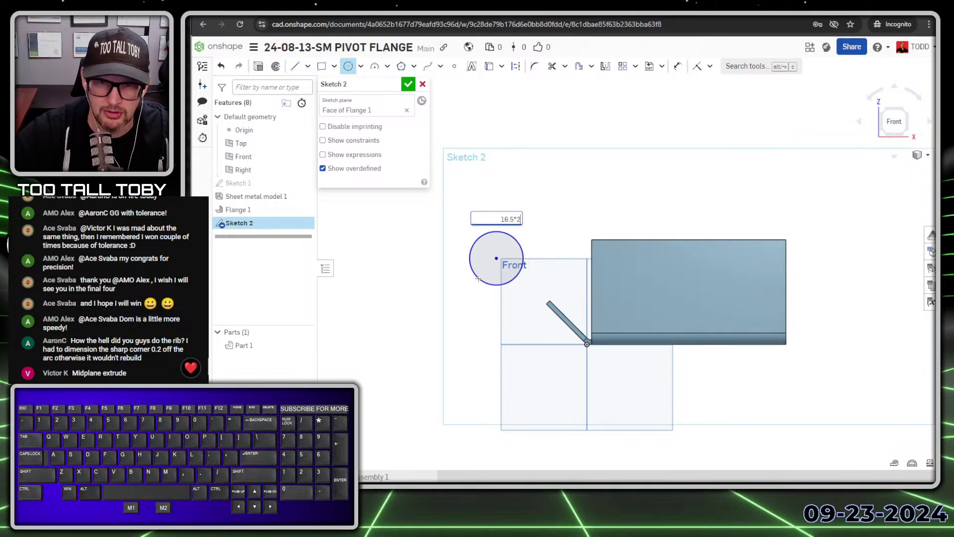
pyautogui.press('Return')
# Step: Dimension the vertical distance from the origin to the circle's centre as 75 mm
pyautogui.scroll(2, 509, 262)
pyautogui.press('s')
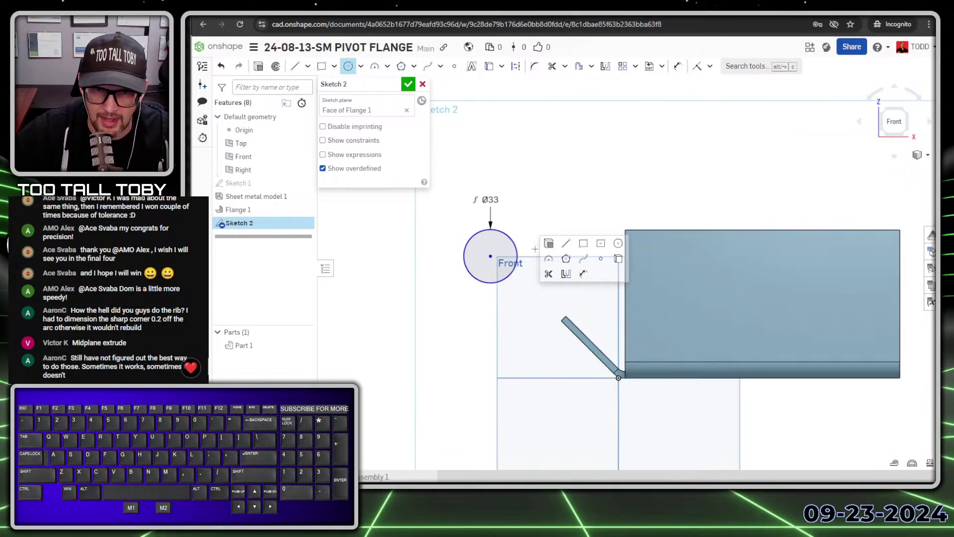
pyautogui.click(583, 274)
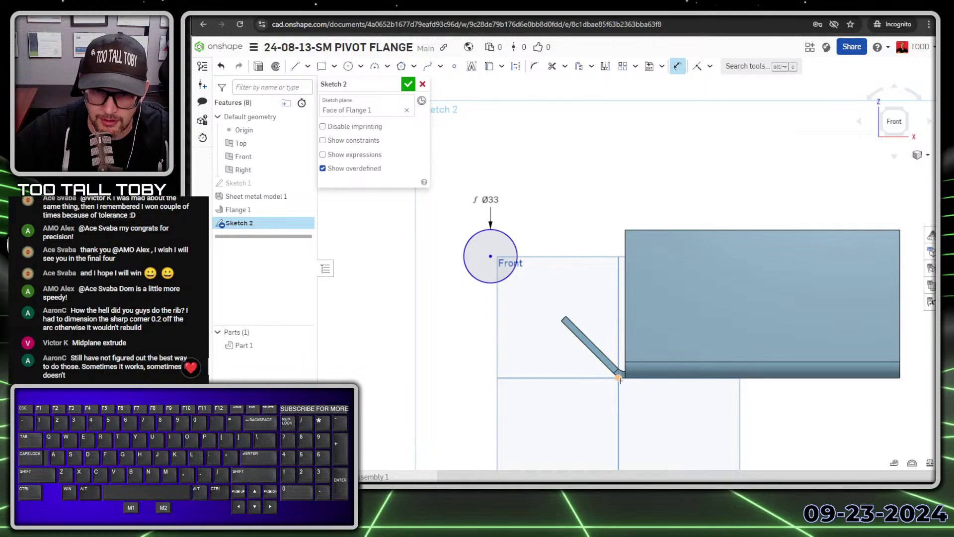
pyautogui.click(489, 257)
pyautogui.click(372, 314)
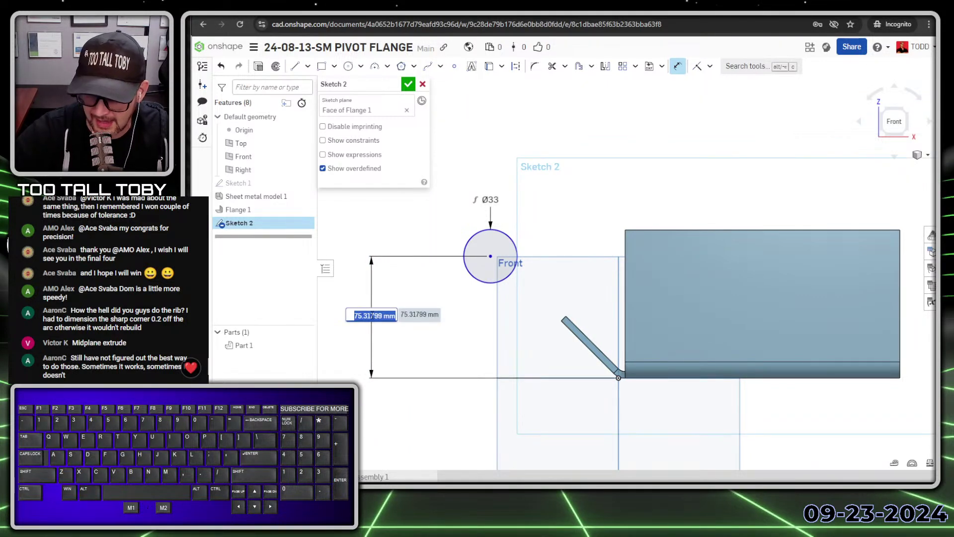
pyautogui.write('75')
pyautogui.press('Return')
pyautogui.press('Escape')
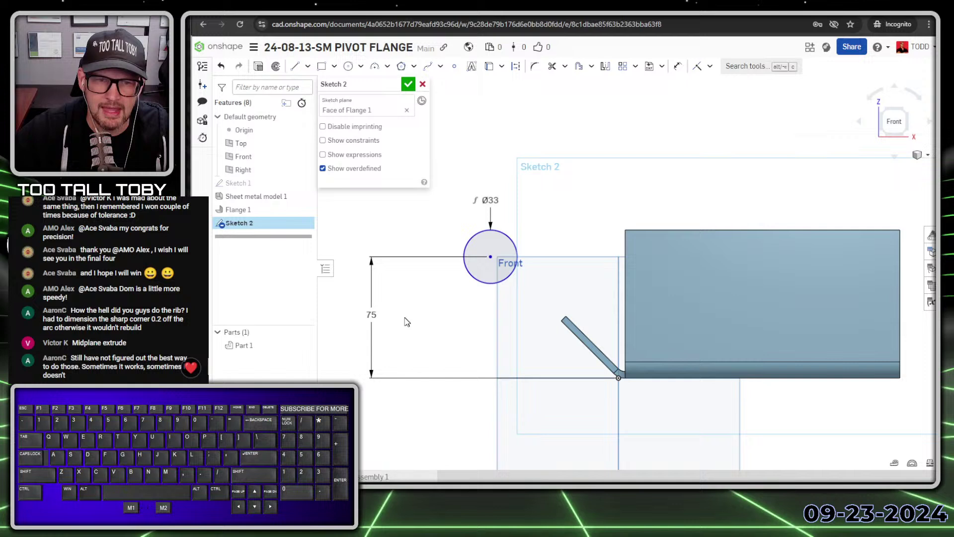
# Step: Change the 75 mm dimension to driven and make the circle tangent to the flange's top edge
pyautogui.rightClick(373, 322)
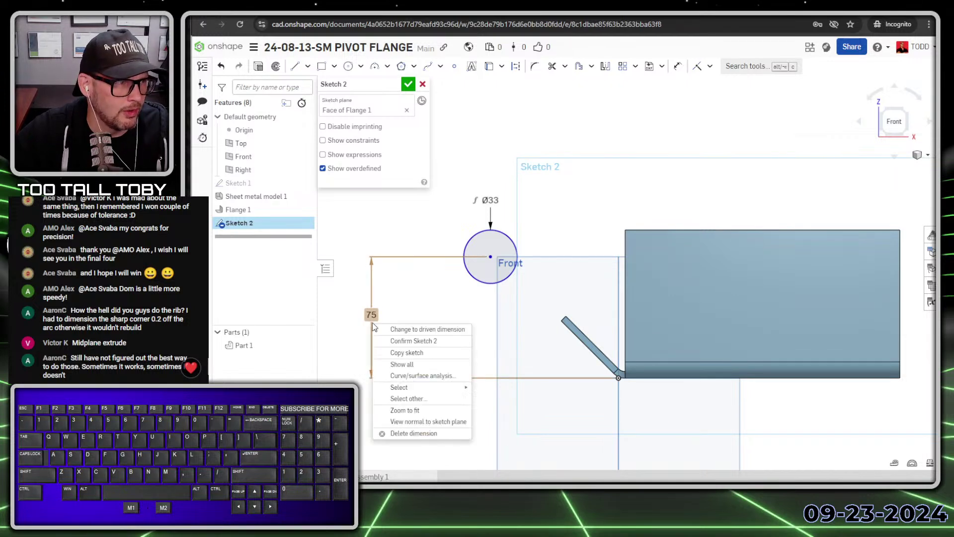
pyautogui.click(446, 329)
pyautogui.click(495, 234)
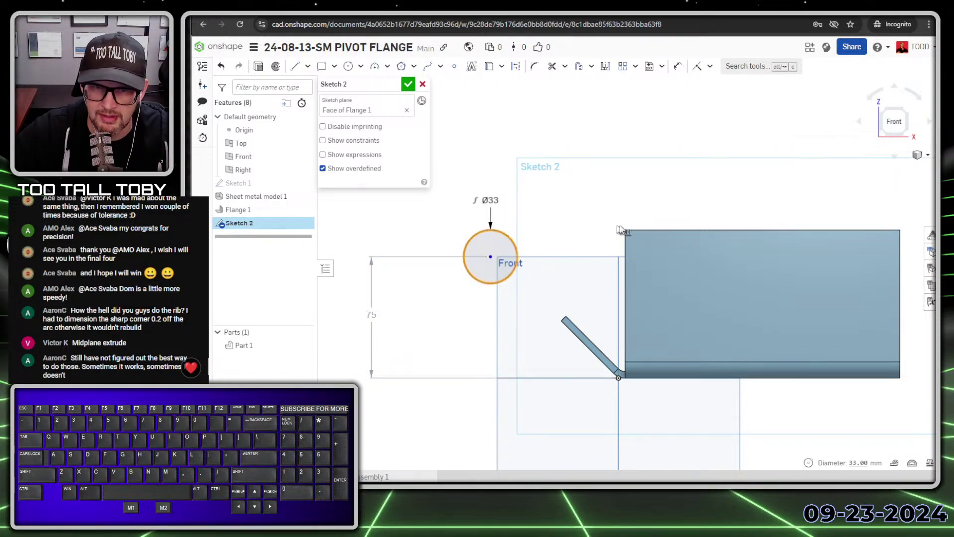
pyautogui.click(642, 230)
pyautogui.press('space')
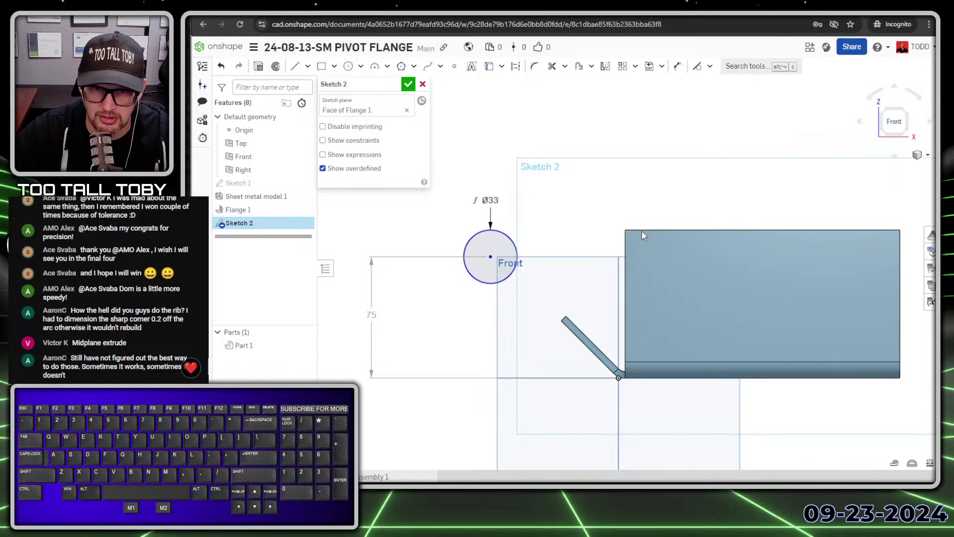
# Step: Dimension the horizontal distance from the circle's centre to the origin as 65 mm
pyautogui.press('s')
pyautogui.click(574, 232)
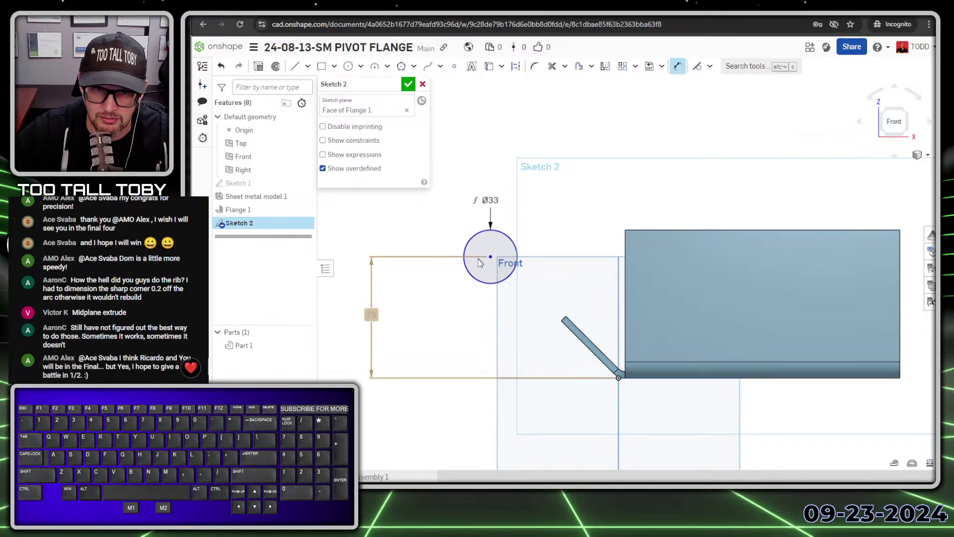
pyautogui.click(619, 378)
pyautogui.click(547, 419)
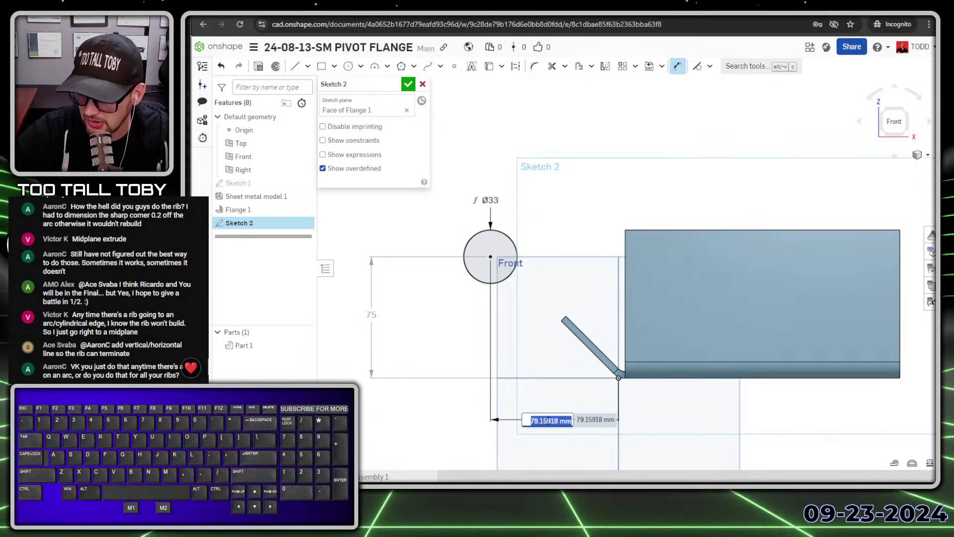
pyautogui.write('65')
pyautogui.press('Return')
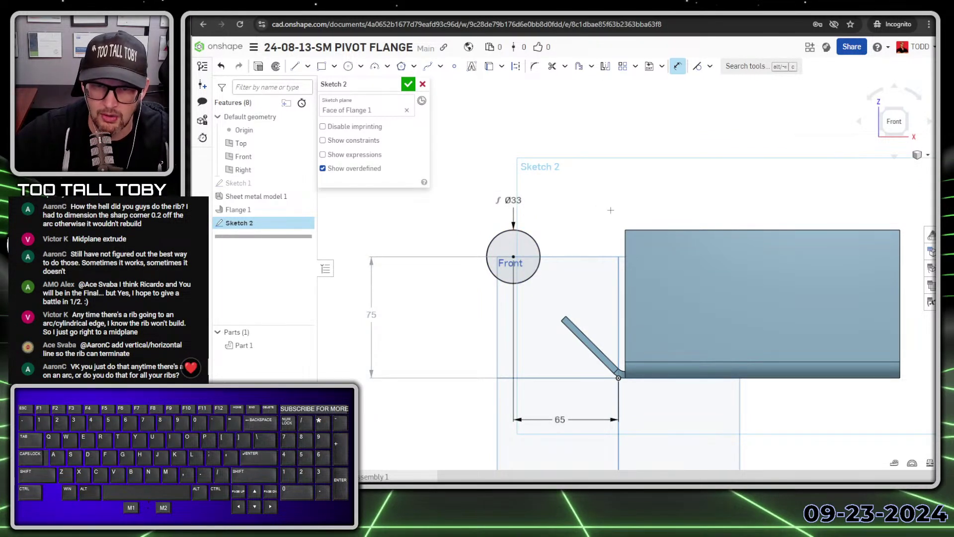
# Step: Draw a concentric circle inside the 33 mm circle with a diameter of 14 mm
pyautogui.rightClick(548, 226)
pyautogui.click(636, 219)
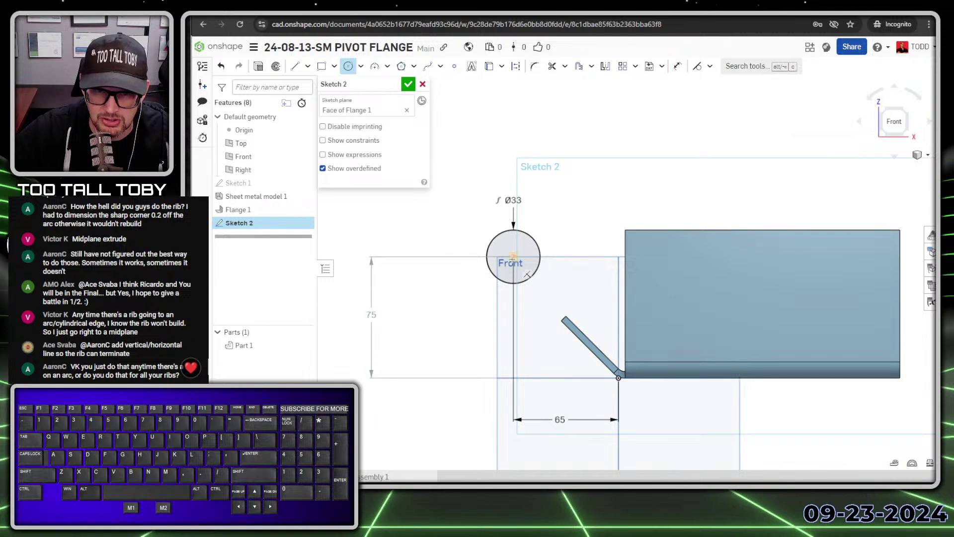
pyautogui.click(513, 256)
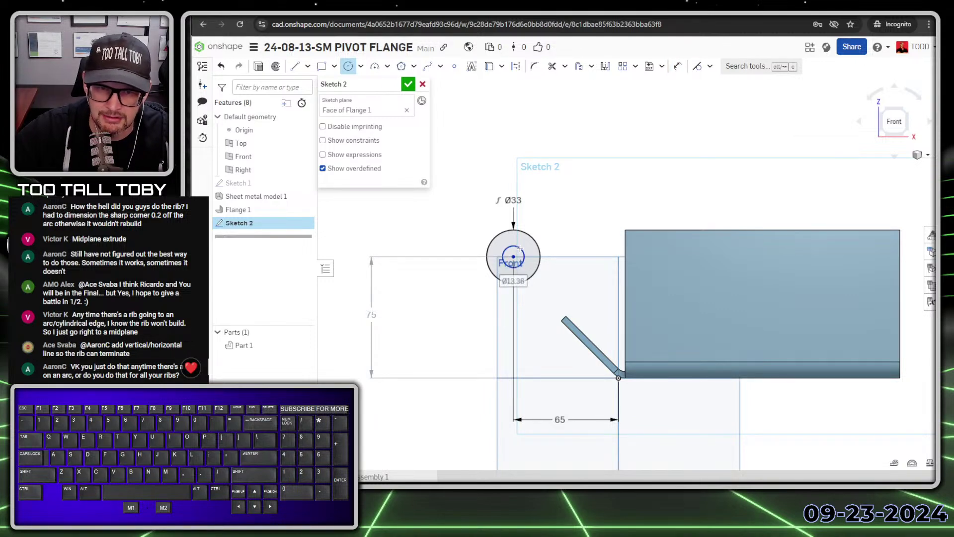
pyautogui.write('14')
pyautogui.press('Return')
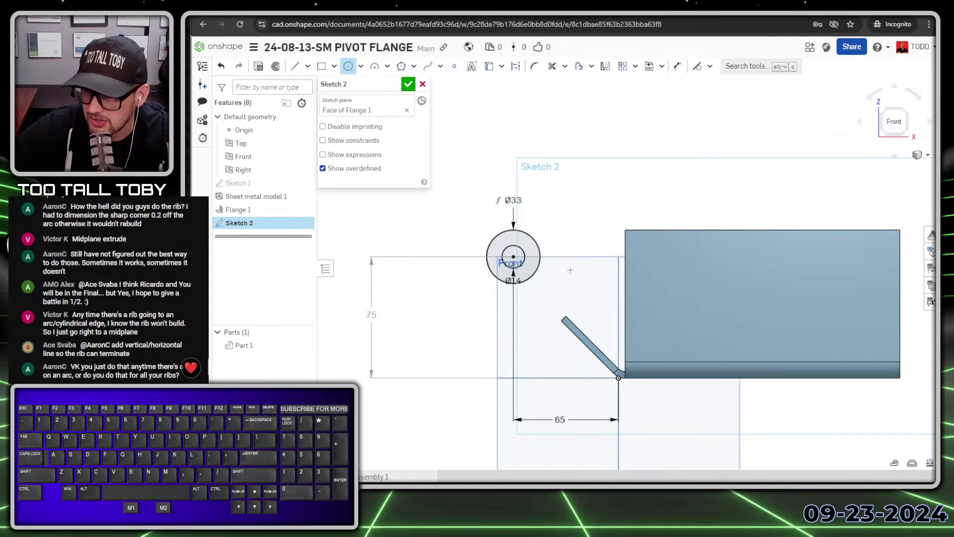
# Step: Sketch connected lines from the outer circle: about 176 mm sloping down, a short vertical, about 108 mm along the base to the origin, and back to the circle
pyautogui.rightClick(599, 218)
pyautogui.click(601, 205)
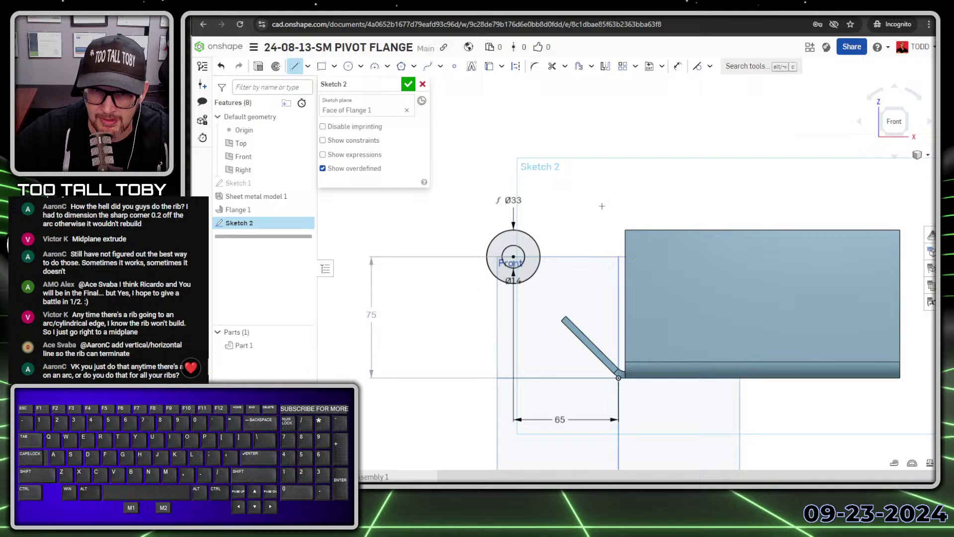
pyautogui.click(530, 237)
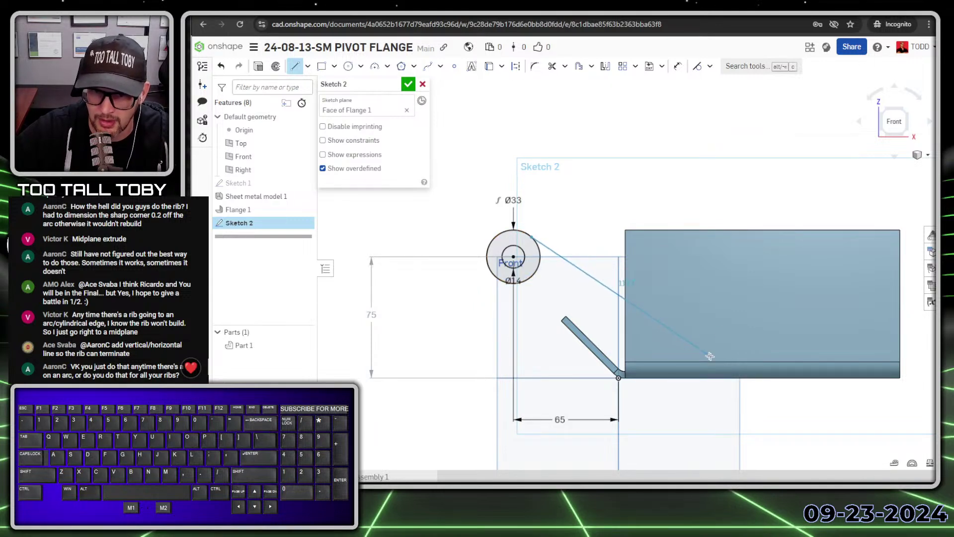
pyautogui.click(792, 349)
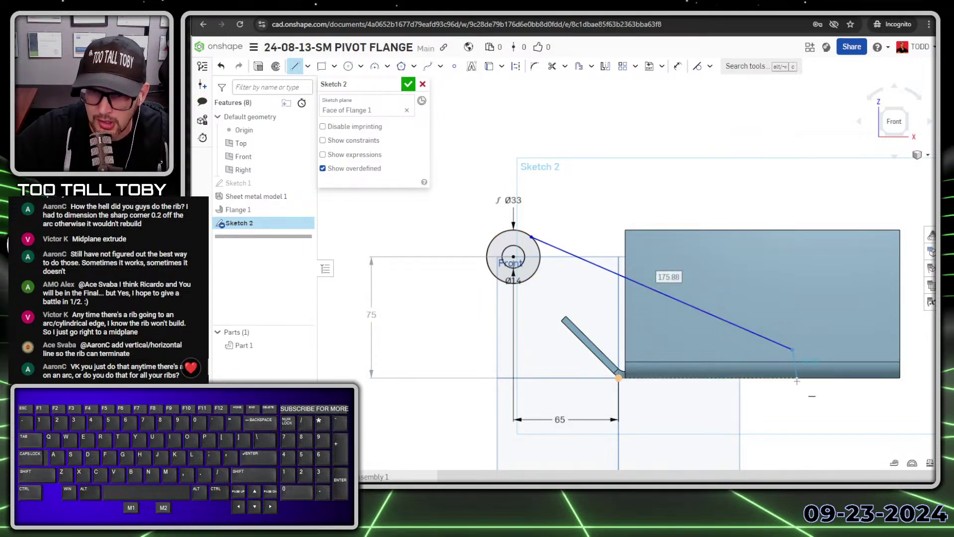
pyautogui.click(619, 378)
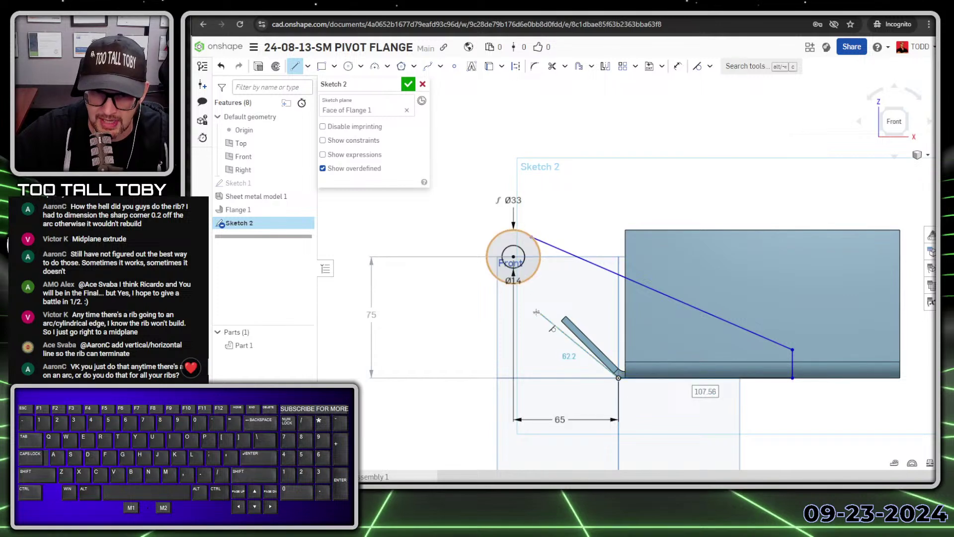
pyautogui.click(513, 283)
pyautogui.press('Escape')
# Step: Make the lower sloped line coincident with the angled tab's outer edge and the upper sloped line tangent to the outer circle
pyautogui.scroll(5, 586, 330)
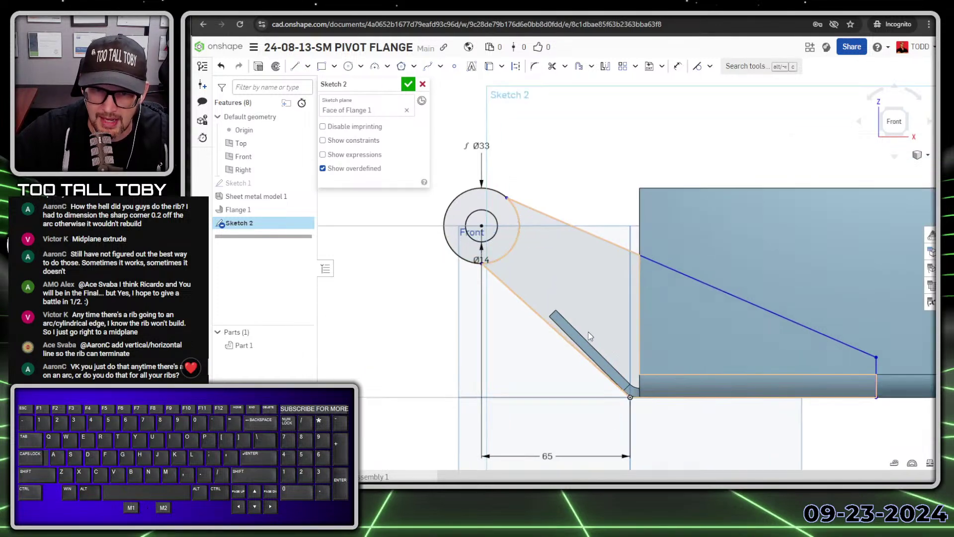
pyautogui.click(528, 321)
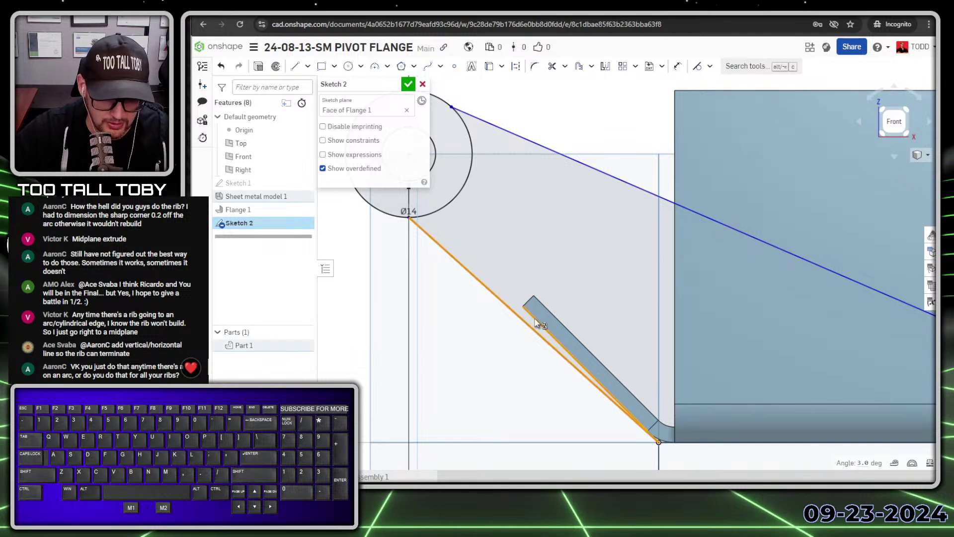
pyautogui.press('i')
pyautogui.scroll(-5, 587, 277)
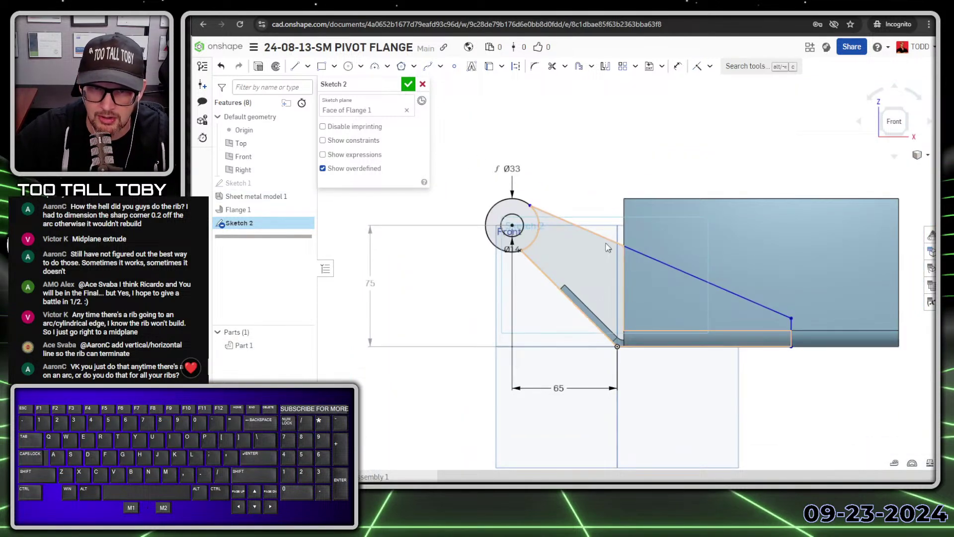
pyautogui.click(535, 208)
pyautogui.click(520, 202)
pyautogui.press('t')
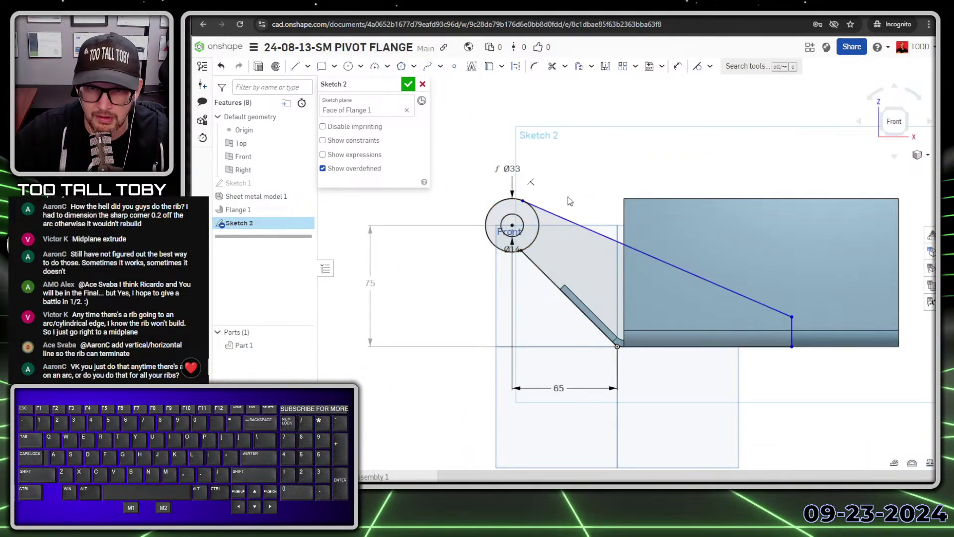
# Step: Dimension the angle between the upper sloped line and the horizontal base line as 27 degrees
pyautogui.press('s')
pyautogui.click(665, 162)
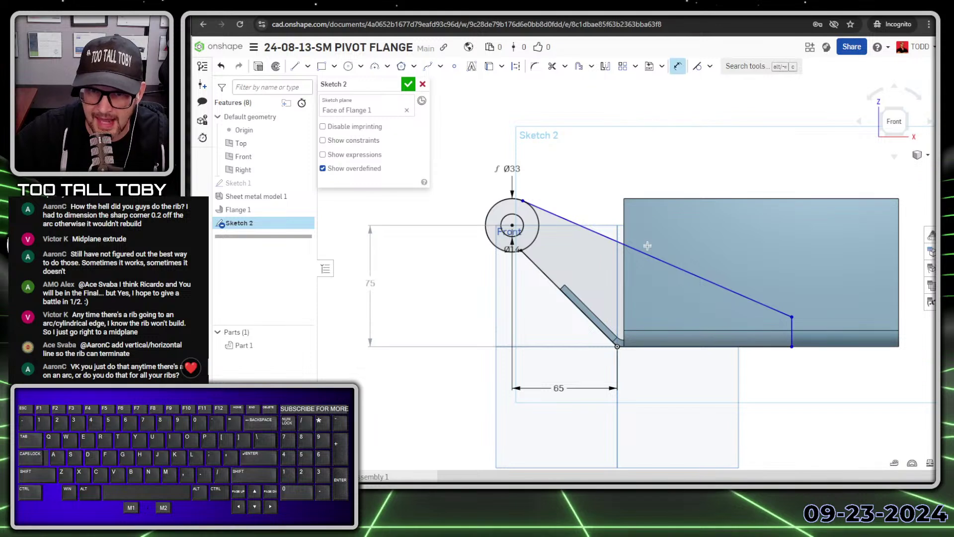
pyautogui.click(668, 346)
pyautogui.click(715, 284)
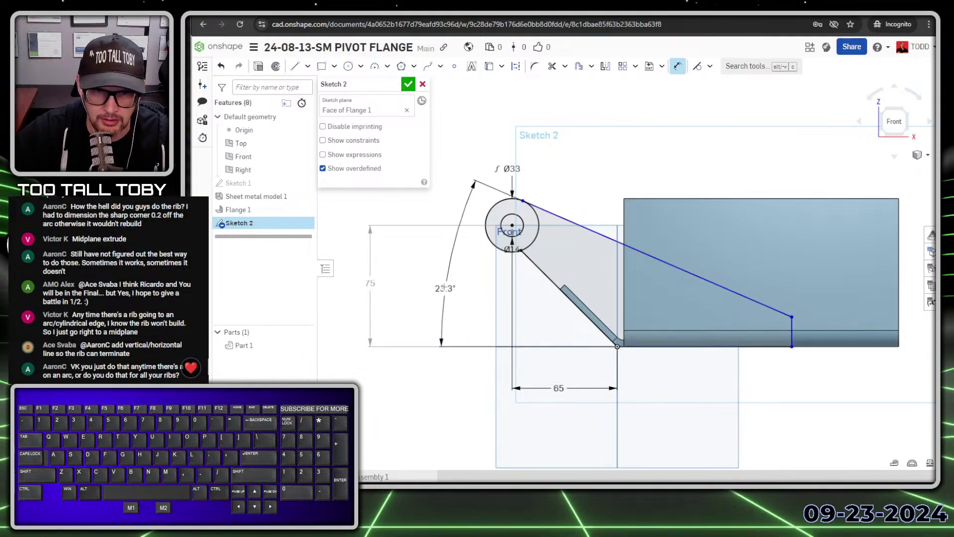
pyautogui.click(443, 287)
pyautogui.write('27')
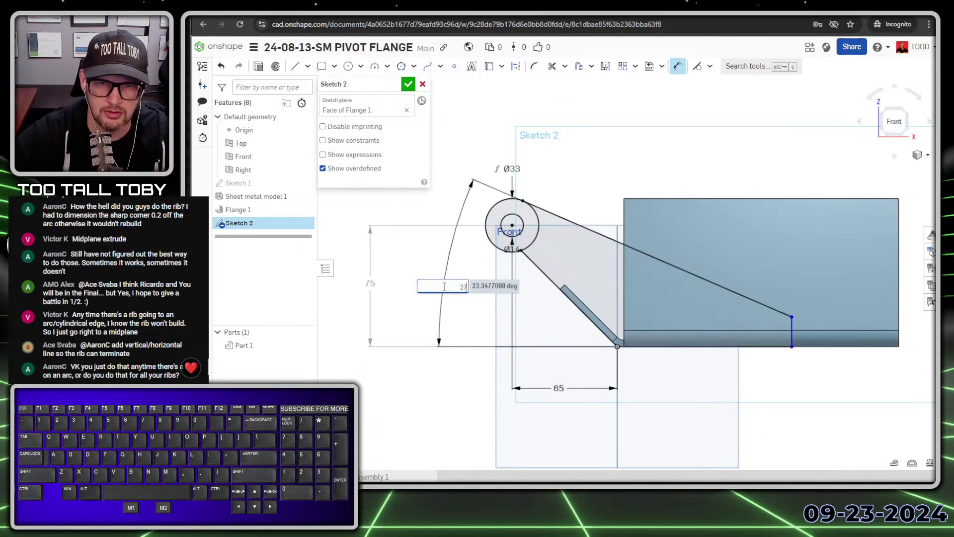
pyautogui.press('Return')
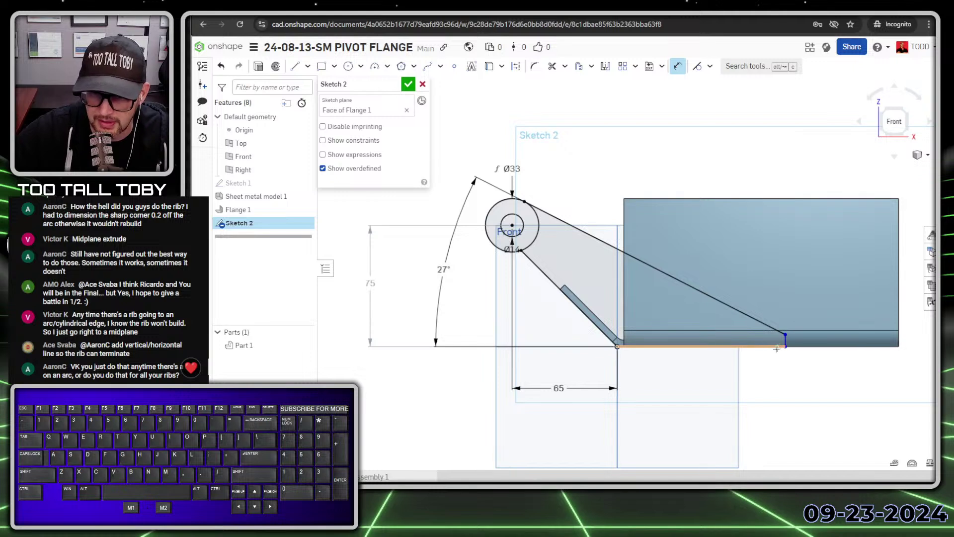
# Step: Dimension the sketch's horizontal base line to 90 mm
pyautogui.click(759, 346)
pyautogui.click(714, 392)
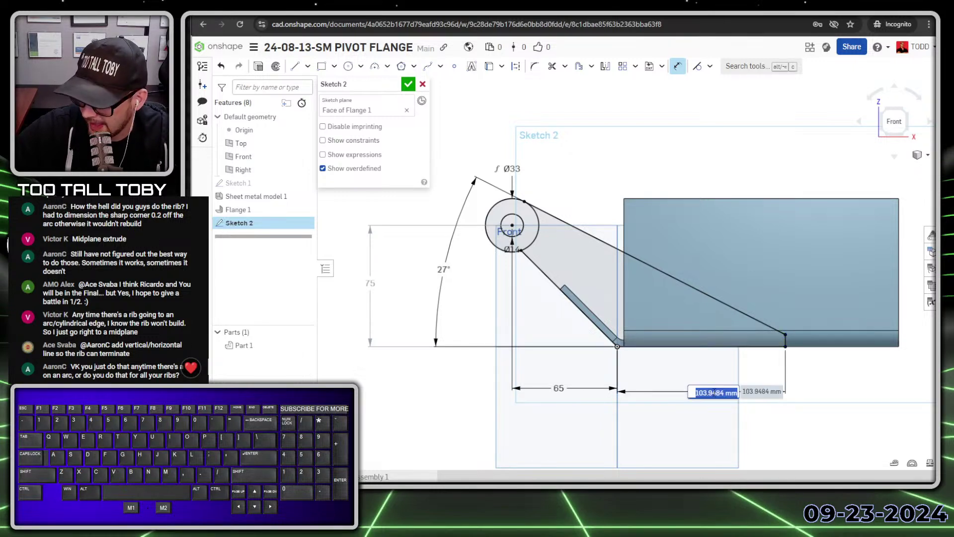
pyautogui.write('90')
pyautogui.press('Return')
# Step: Sketch an upright notch on the base line: an about 18 mm vertical, a tangent arc of about 10 mm radius, and a vertical back down
pyautogui.scroll(3, 707, 309)
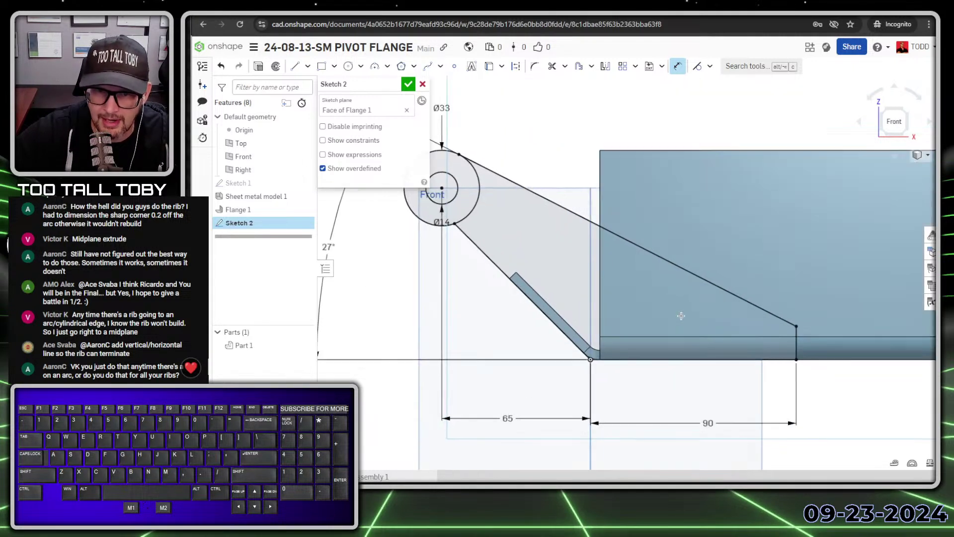
pyautogui.press('s')
pyautogui.click(739, 301)
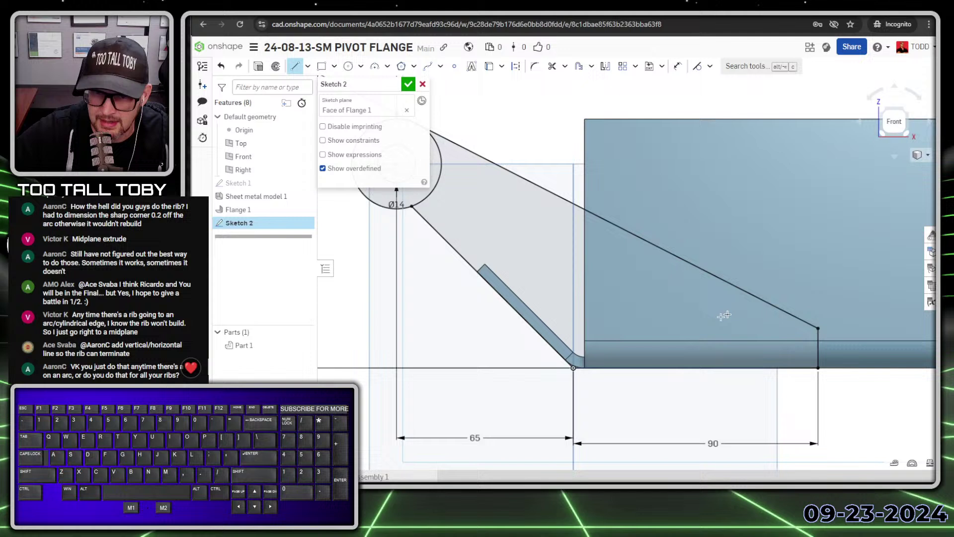
pyautogui.click(639, 368)
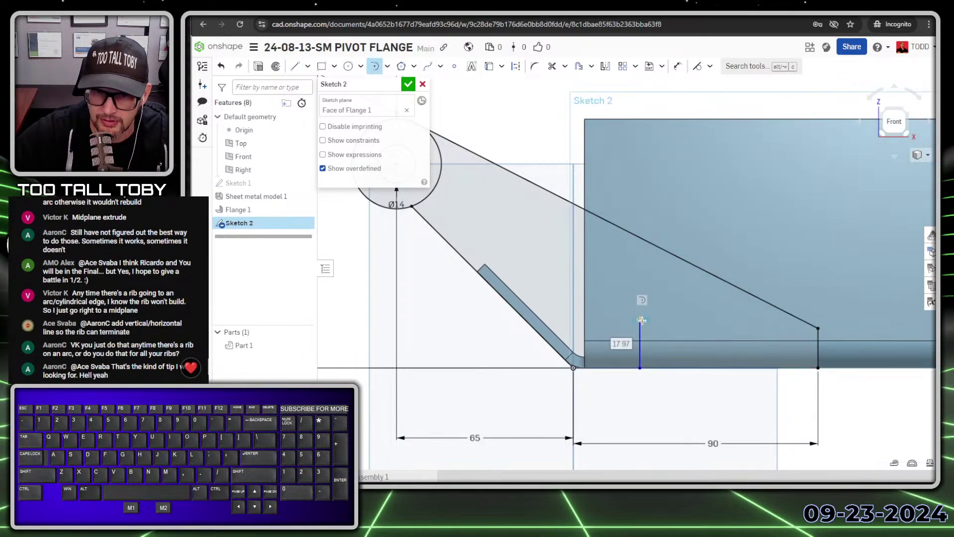
pyautogui.click(695, 322)
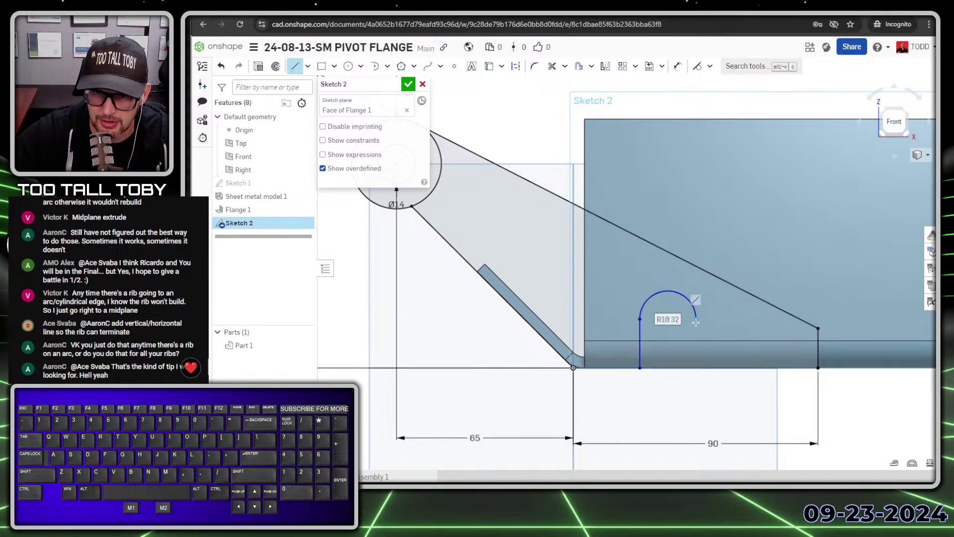
pyautogui.click(696, 366)
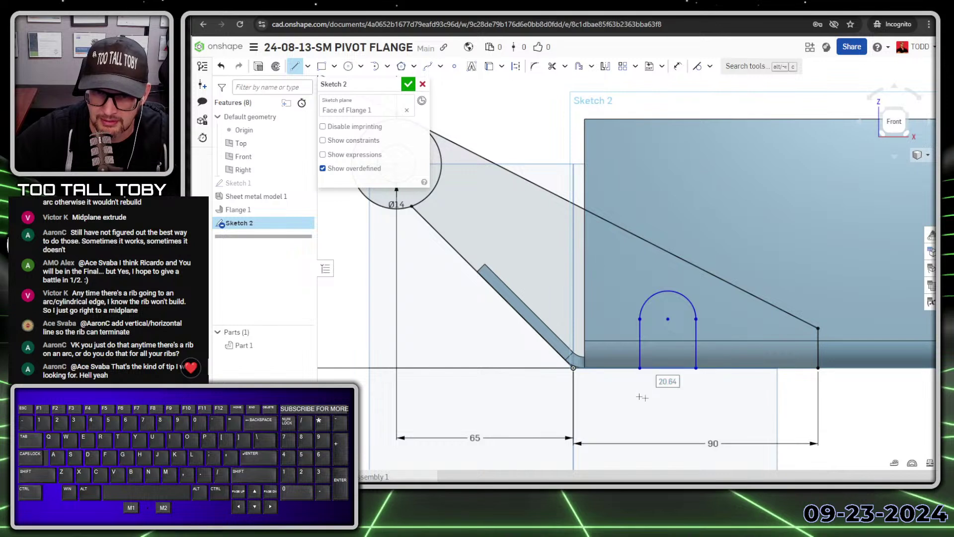
# Step: Dimension the notch arc's radius as 10 mm
pyautogui.scroll(-4, 683, 366)
pyautogui.rightClick(670, 279)
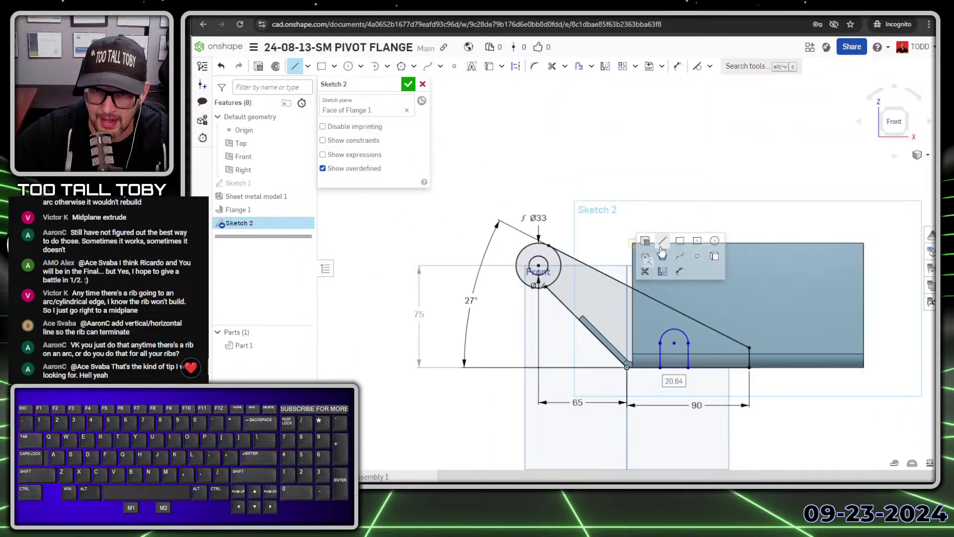
pyautogui.click(683, 282)
pyautogui.click(676, 332)
pyautogui.click(716, 224)
pyautogui.write('10')
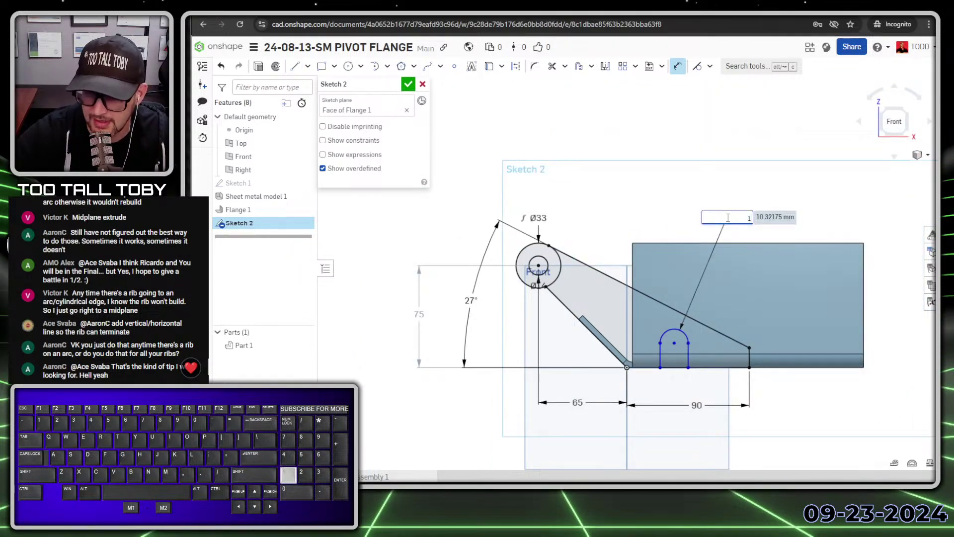
pyautogui.press('Return')
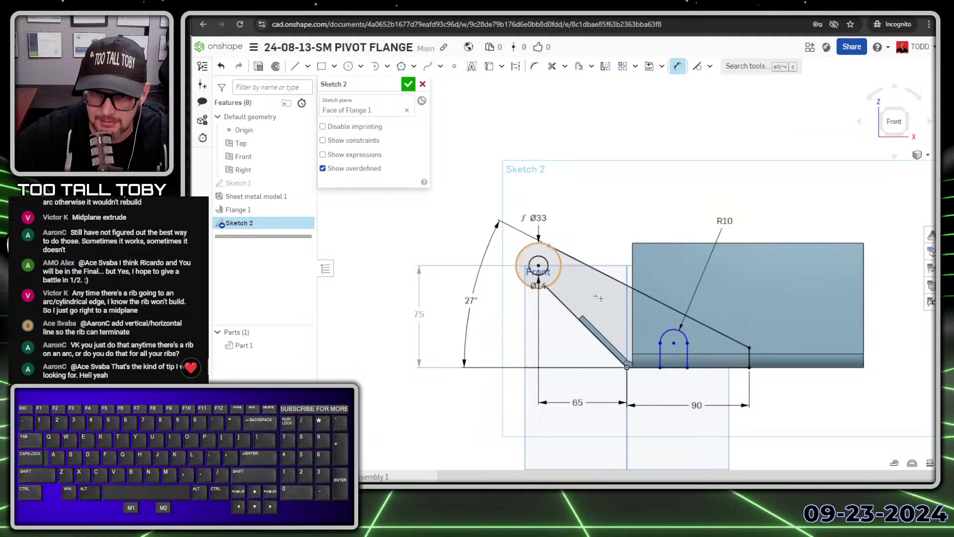
# Step: Dimension the notch arc's centre 99 mm horizontally and 60 mm vertically from the pivot circle's centre
pyautogui.click(675, 342)
pyautogui.click(611, 215)
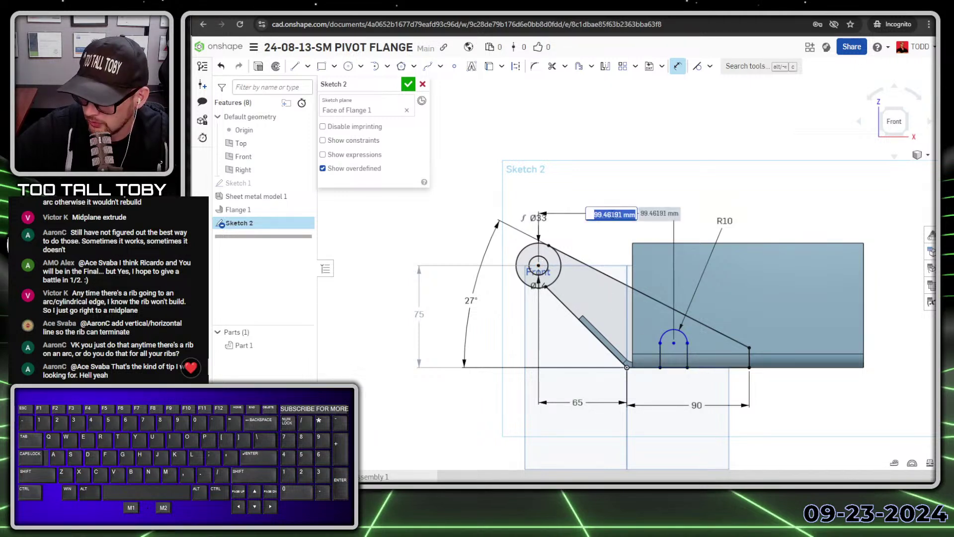
pyautogui.write('90')
pyautogui.press('Return')
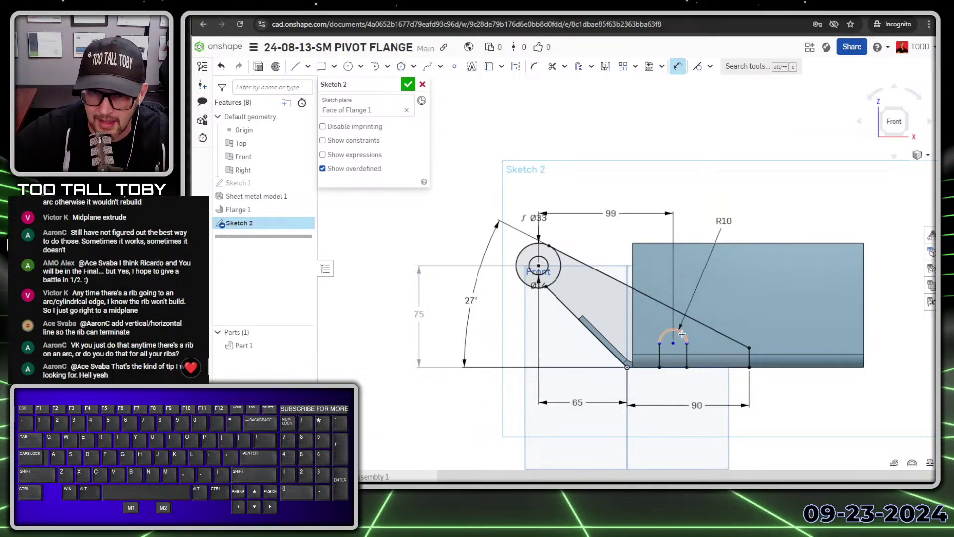
pyautogui.click(539, 267)
pyautogui.click(489, 311)
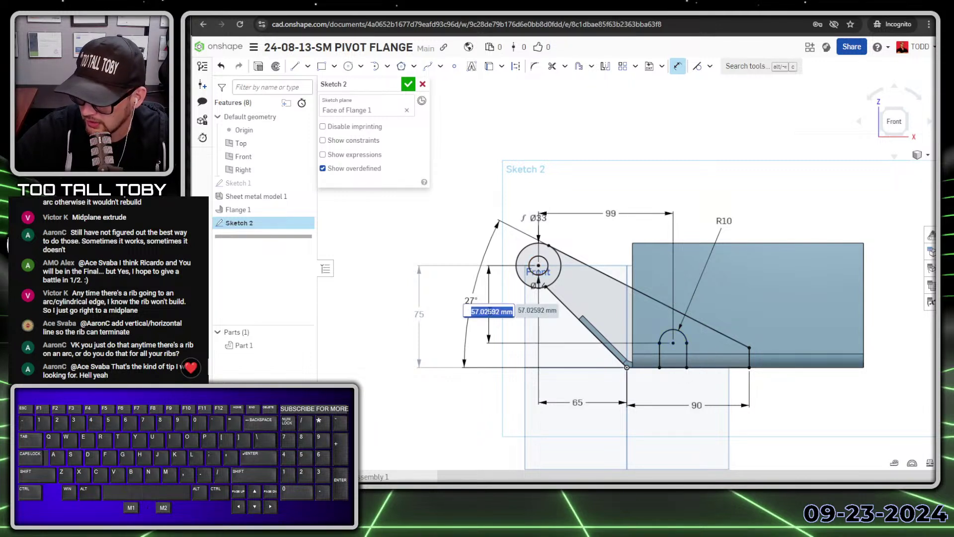
pyautogui.write('60')
pyautogui.press('Return')
# Step: Sketch a relief outline from the lower sloped line: an about 13 mm line, a 3 mm radius arc, and a vertical up to the upper sloped line
pyautogui.scroll(5, 621, 328)
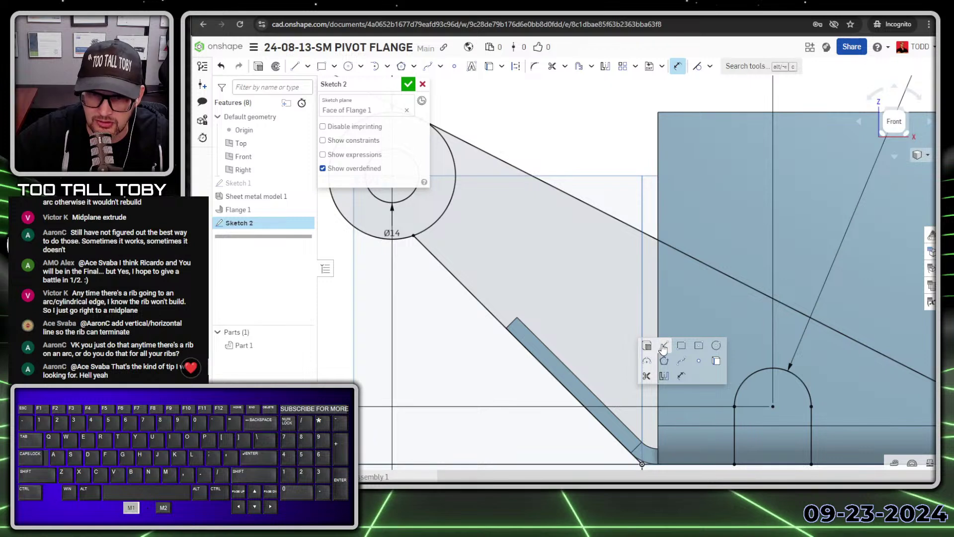
pyautogui.press('l')
pyautogui.click(596, 420)
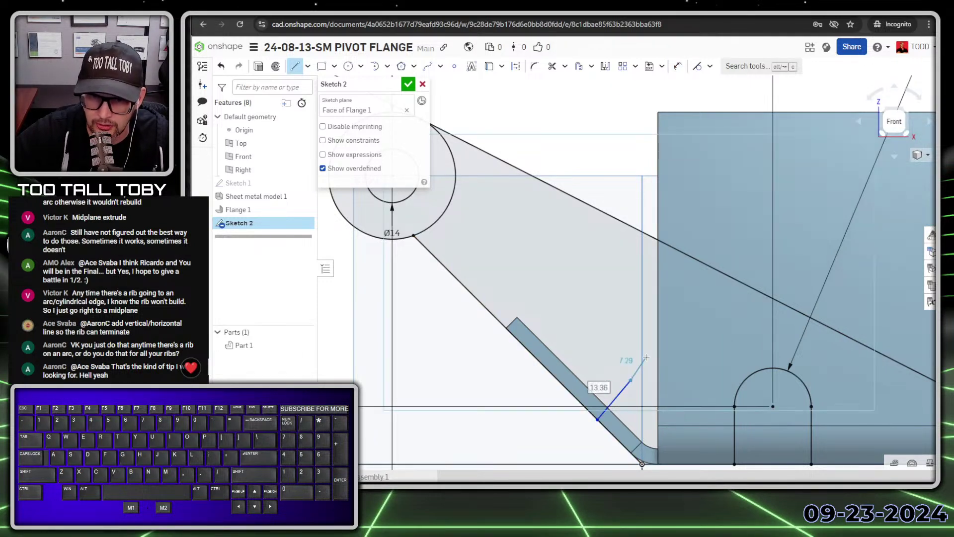
pyautogui.press('a')
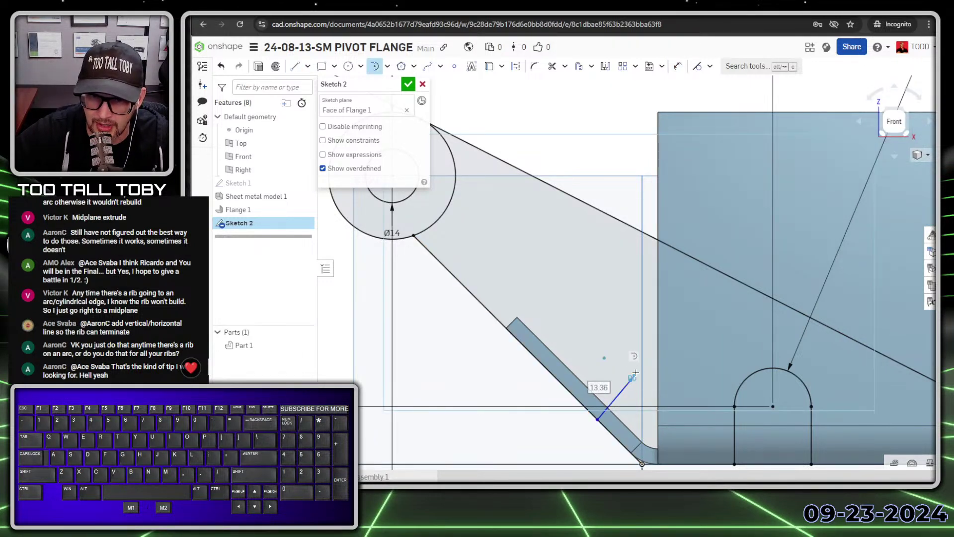
pyautogui.click(678, 393)
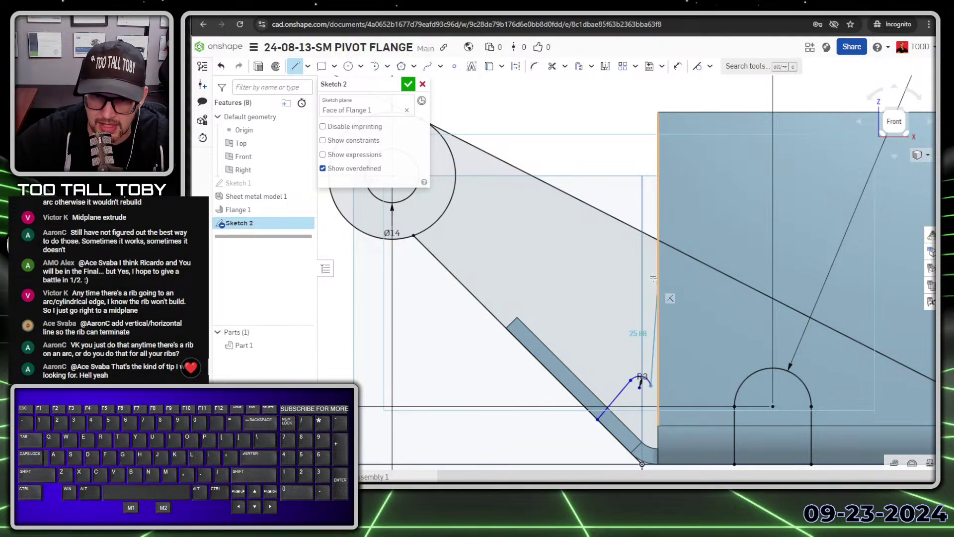
pyautogui.click(650, 238)
pyautogui.press('Escape')
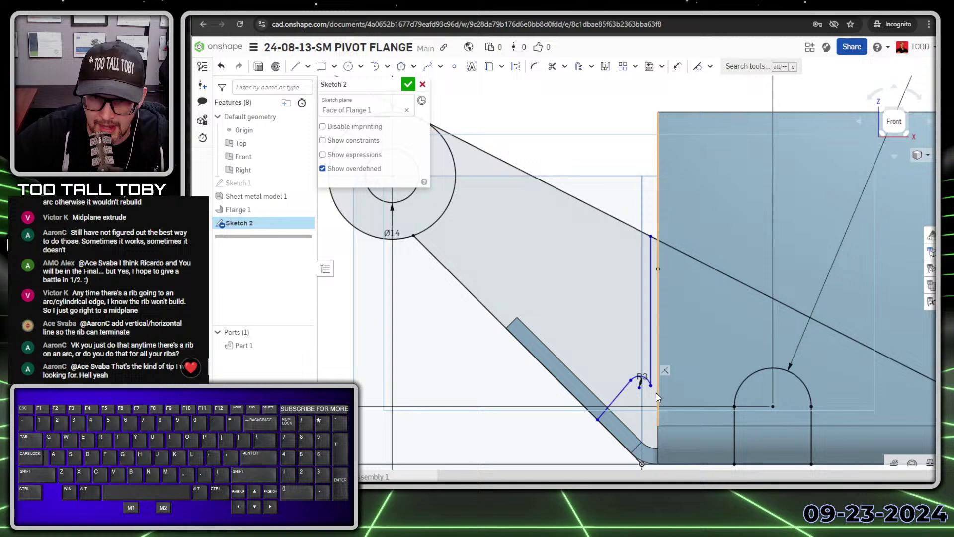
# Step: Make the 3 mm relief arc tangent to its vertical line and the vertical line coincident with the side flange's edge
pyautogui.scroll(5, 637, 380)
pyautogui.click(627, 376)
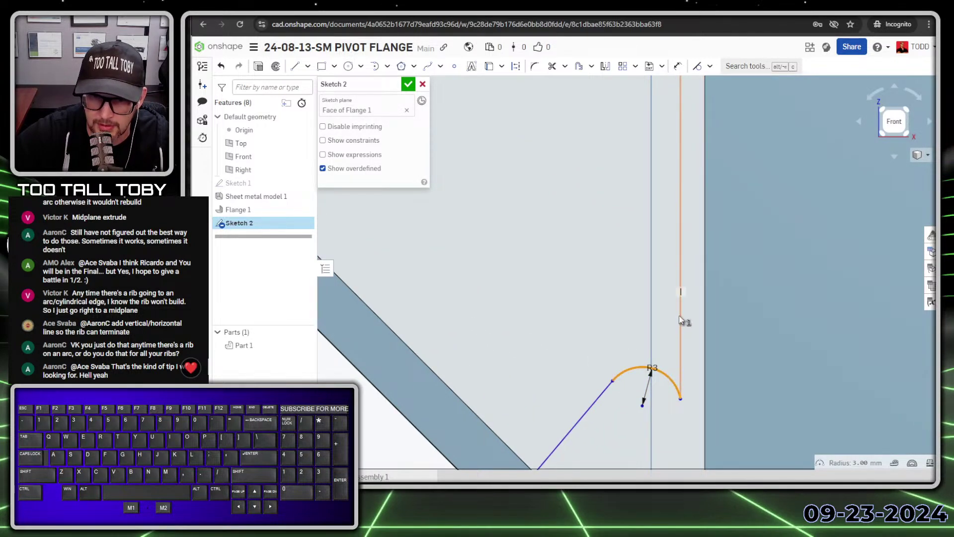
pyautogui.click(680, 321)
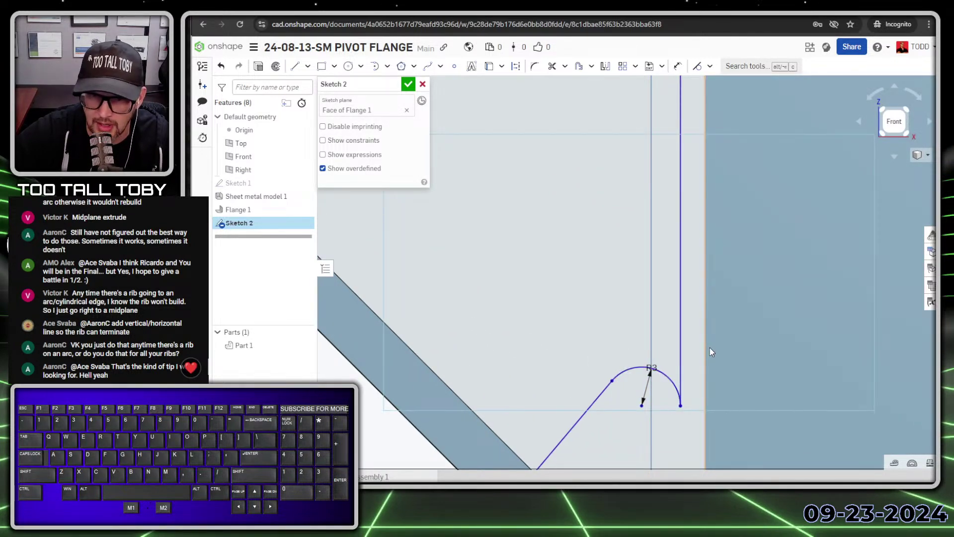
pyautogui.click(677, 347)
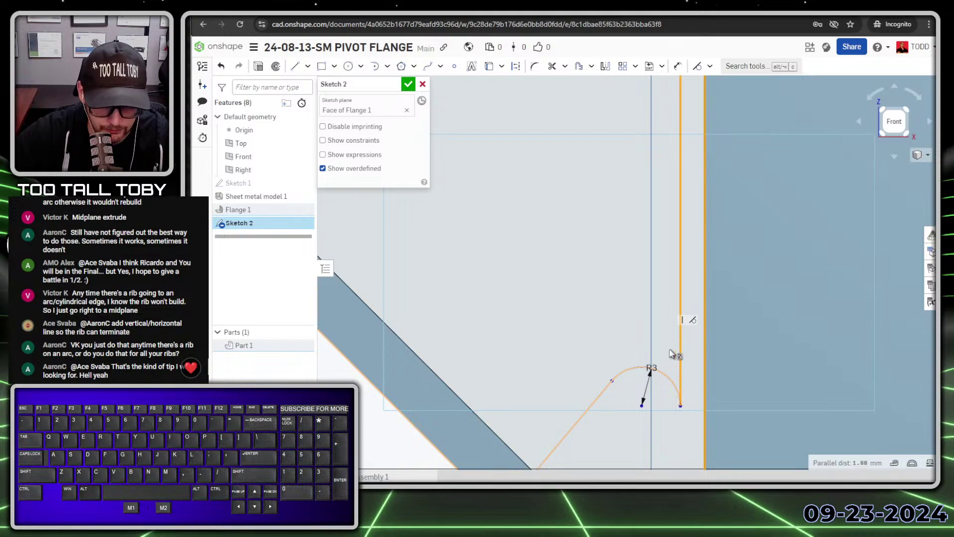
pyautogui.scroll(-5, 666, 348)
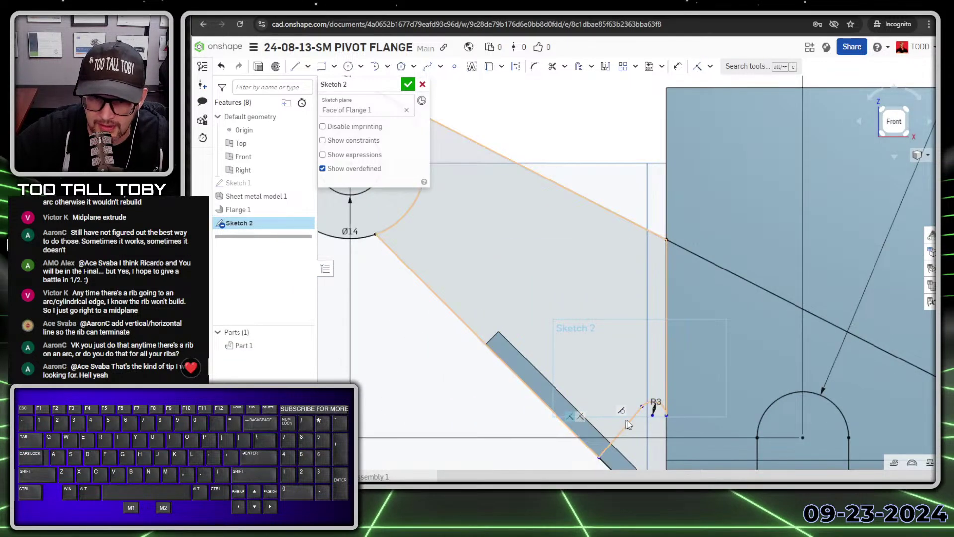
pyautogui.press('Escape')
# Step: Make the short relief line perpendicular to the lower sloped line
pyautogui.click(626, 423)
pyautogui.click(539, 396)
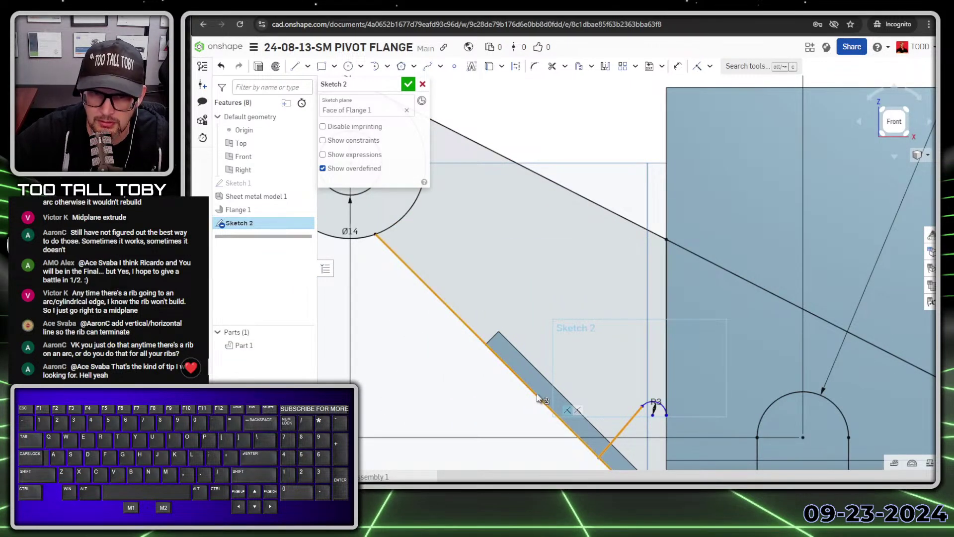
pyautogui.click(709, 67)
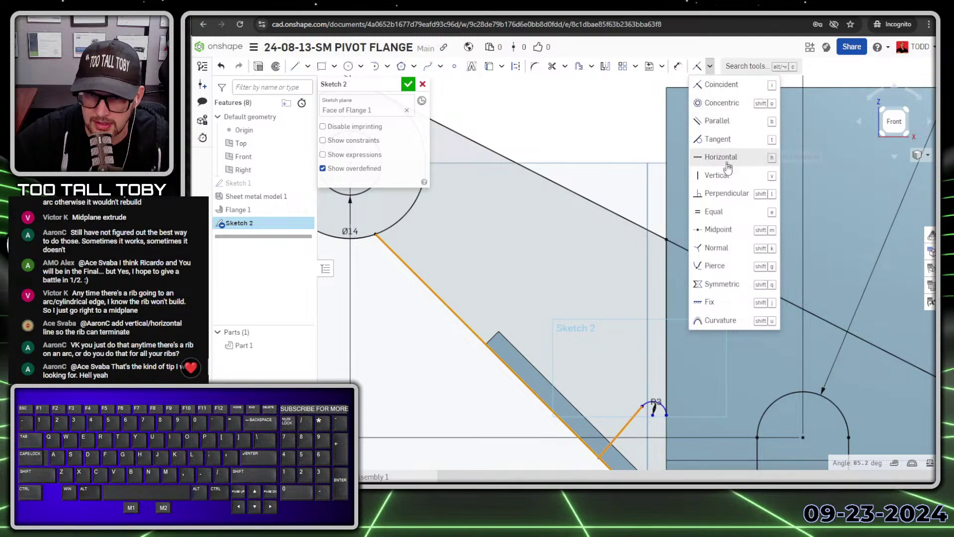
pyautogui.click(726, 193)
pyautogui.scroll(-1, 625, 353)
pyautogui.press('Escape')
# Step: Dimension the distance between the origin and the short relief line as 12 mm
pyautogui.moveTo(625, 352); pyautogui.dragTo(598, 328, button='middle')
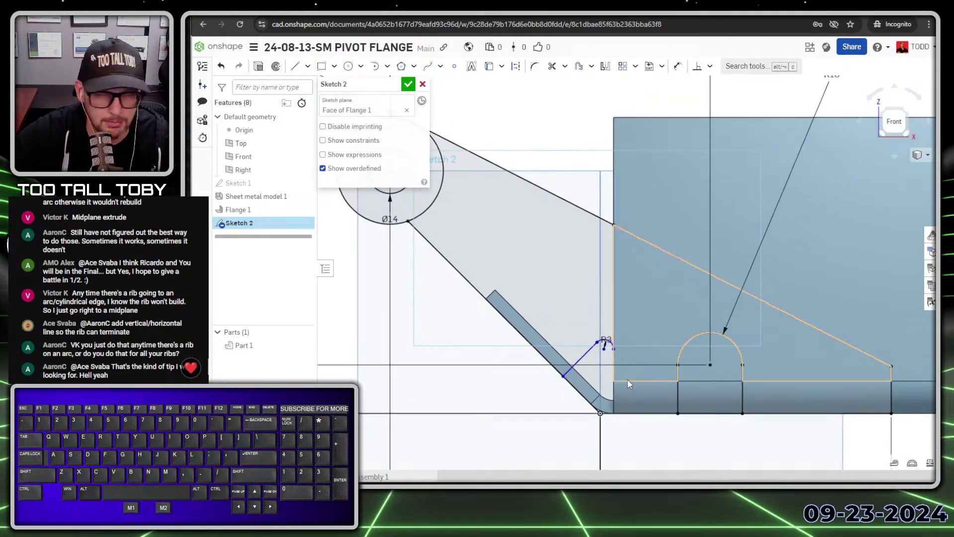
pyautogui.press('s')
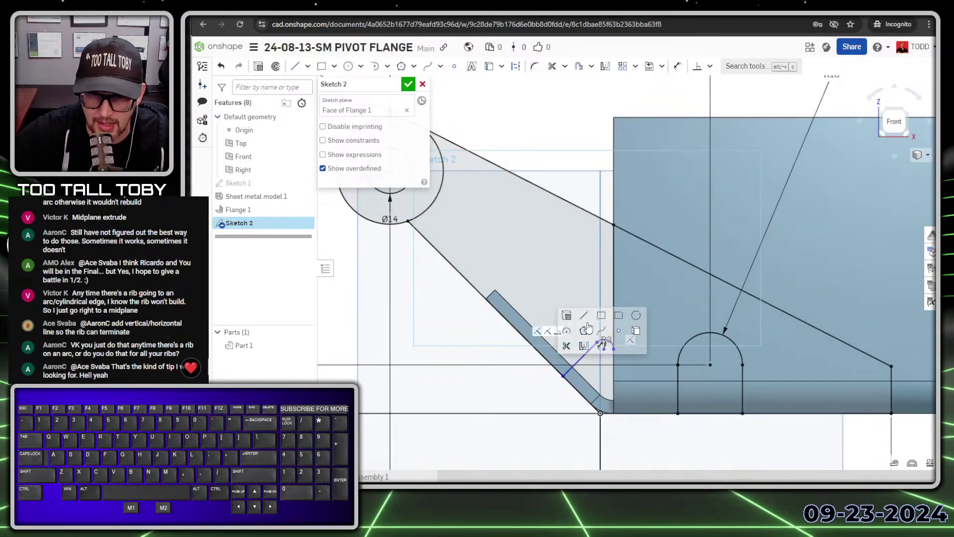
pyautogui.click(601, 347)
pyautogui.click(600, 413)
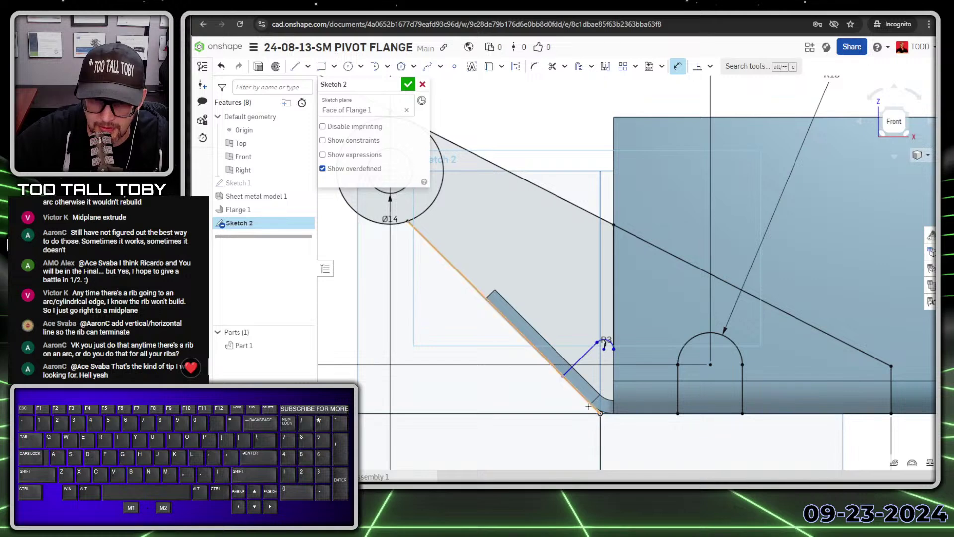
pyautogui.click(579, 359)
pyautogui.click(528, 433)
pyautogui.write('24829')
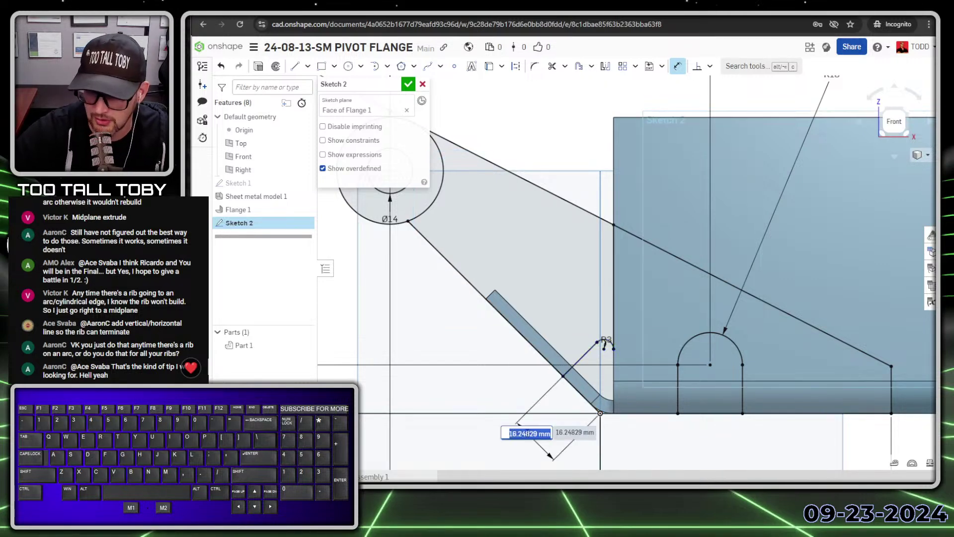
pyautogui.press('Return')
# Step: Draw a vertical line from the relief arc's end down to the base line
pyautogui.scroll(-3, 609, 318)
pyautogui.scroll(-2, 675, 377)
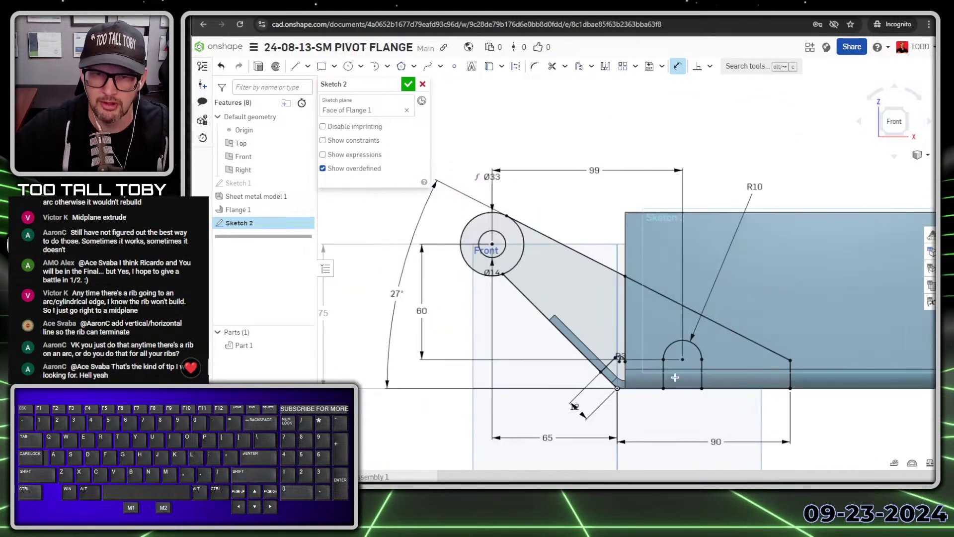
pyautogui.scroll(5, 663, 372)
pyautogui.press('s')
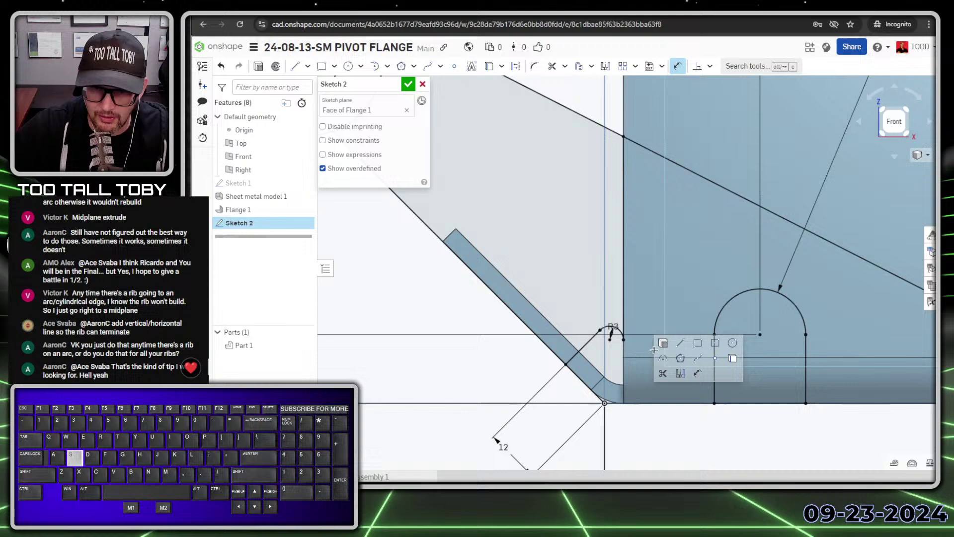
pyautogui.click(680, 343)
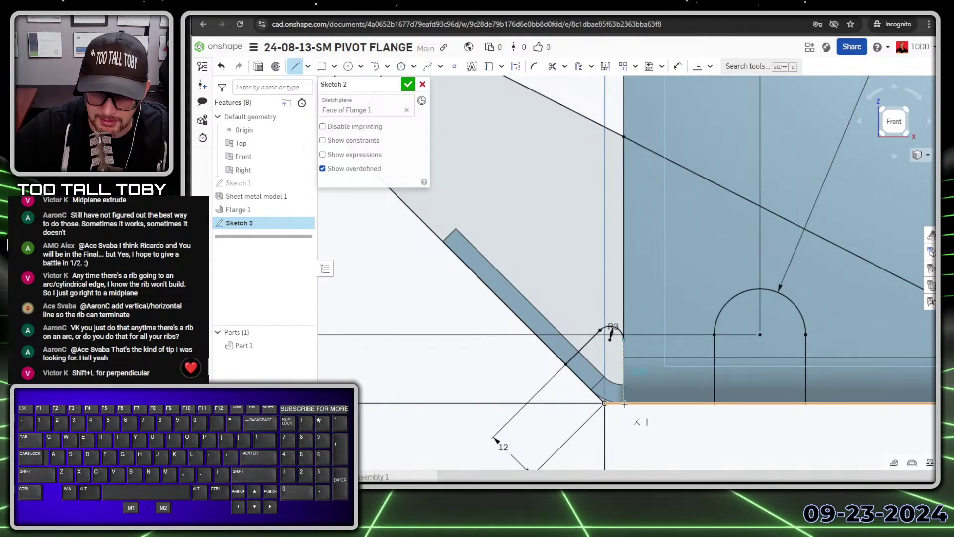
pyautogui.press('Escape')
# Step: Finish the side wall profile sketch
pyautogui.scroll(-5, 646, 373)
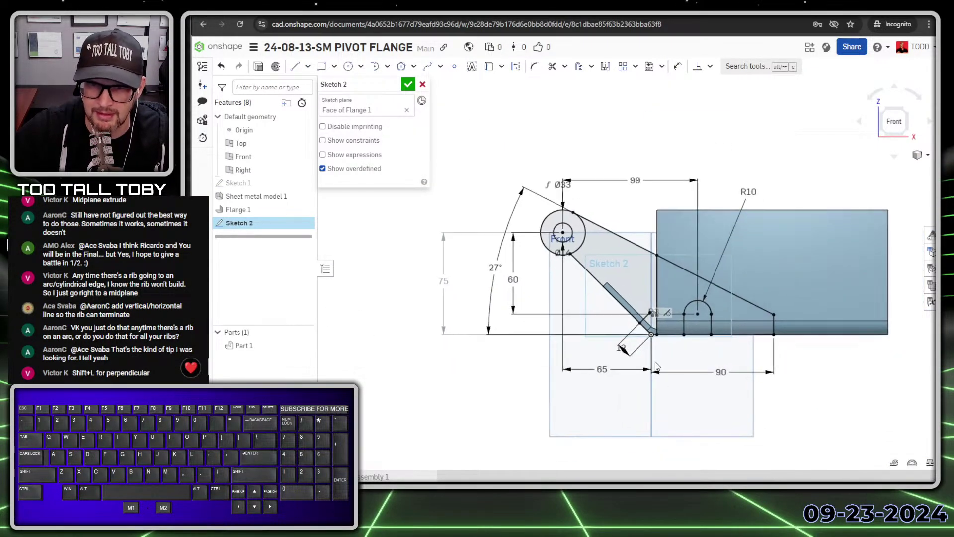
pyautogui.moveTo(558, 144); pyautogui.dragTo(582, 166, button='right')
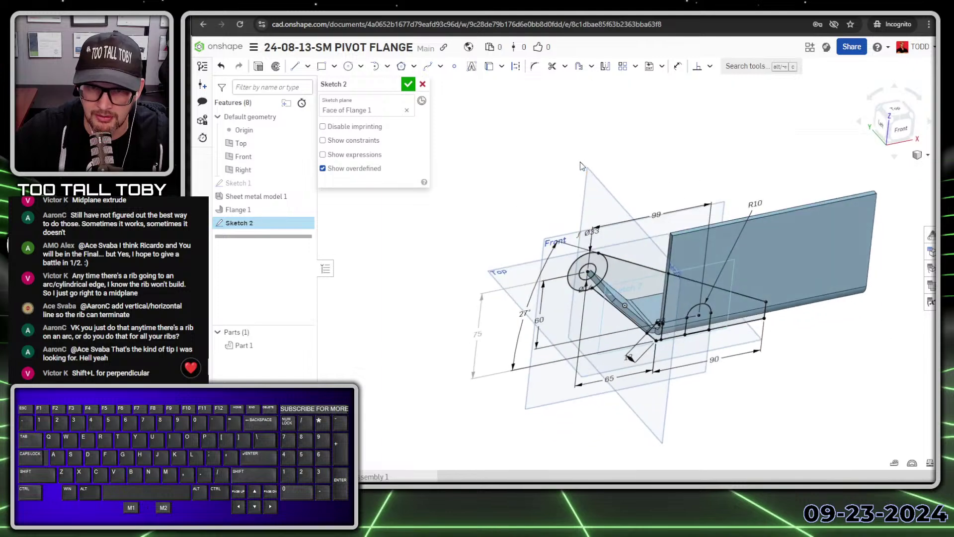
pyautogui.scroll(3, 621, 313)
pyautogui.press('Return')
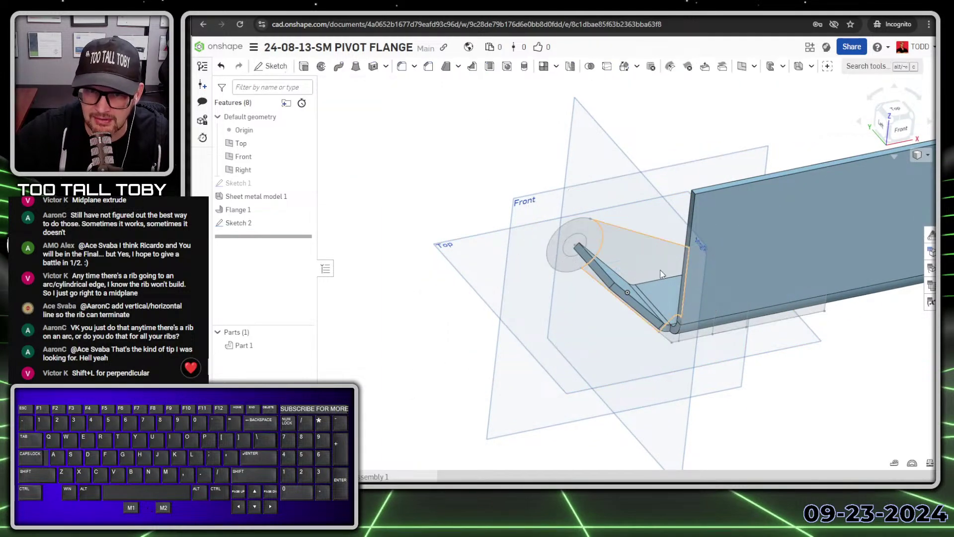
# Step: Create a sheet metal tab from the side wall region and the circular pivot ring region, merging it with the existing side flange
pyautogui.click(646, 267)
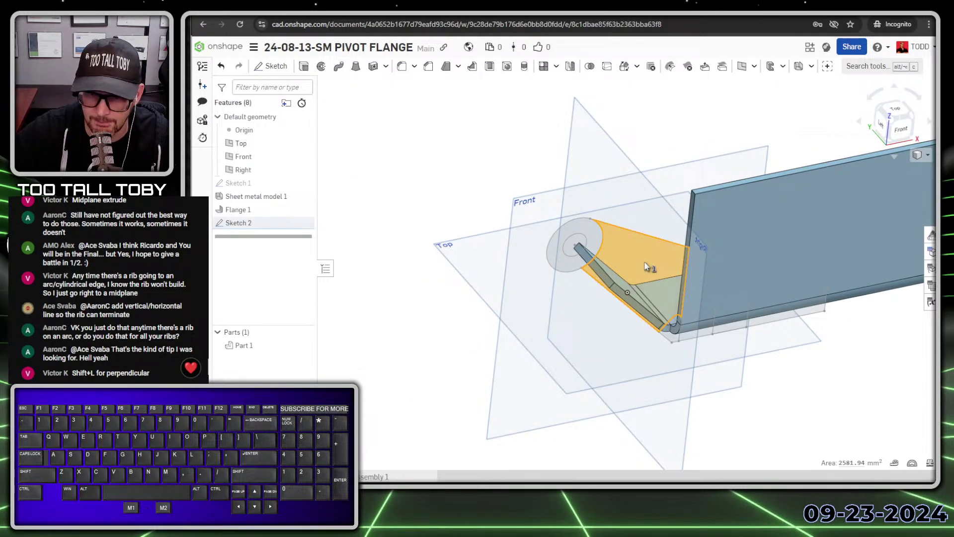
pyautogui.press('s')
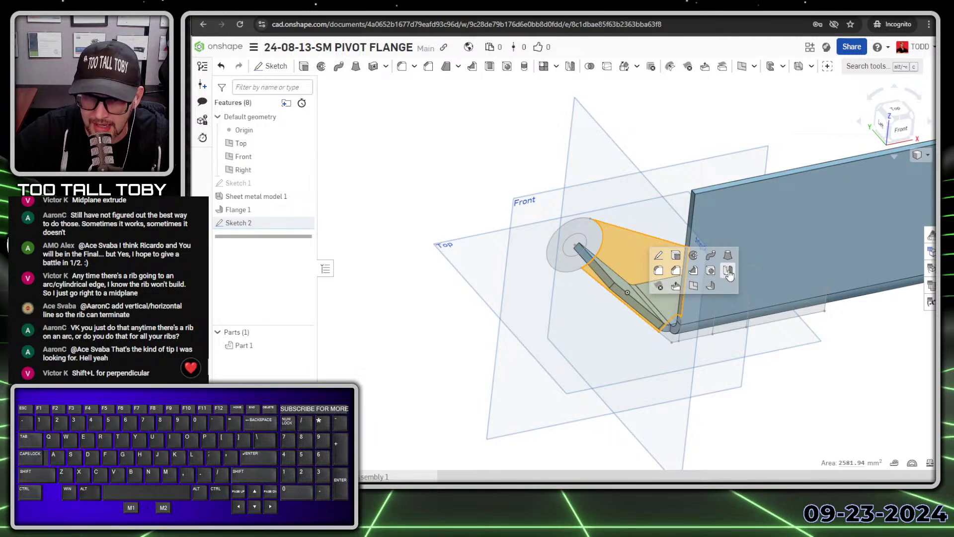
pyautogui.click(809, 69)
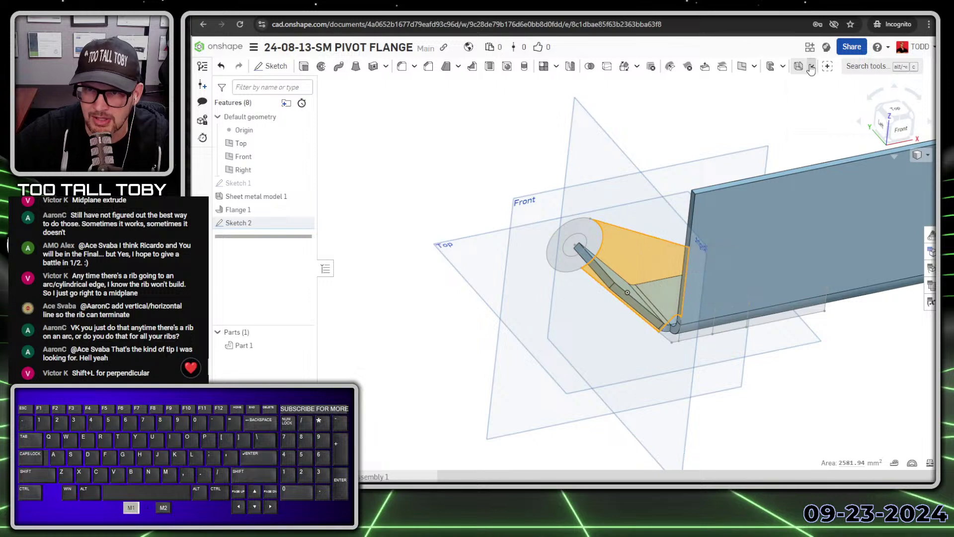
pyautogui.click(813, 141)
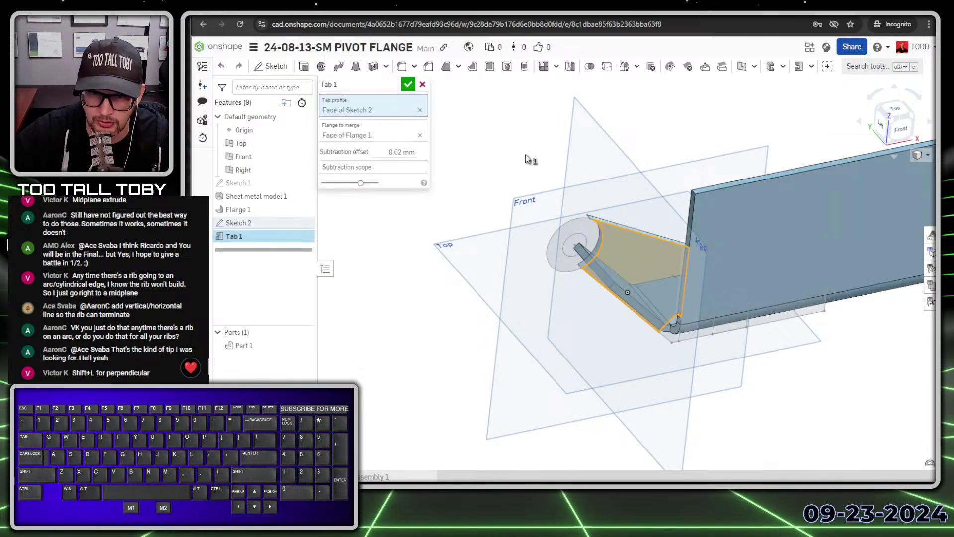
pyautogui.click(595, 237)
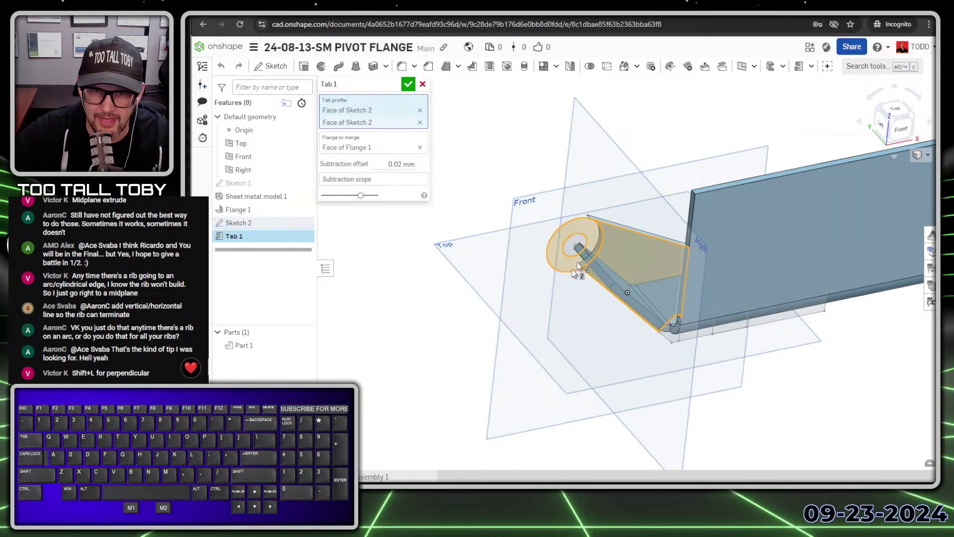
pyautogui.click(408, 85)
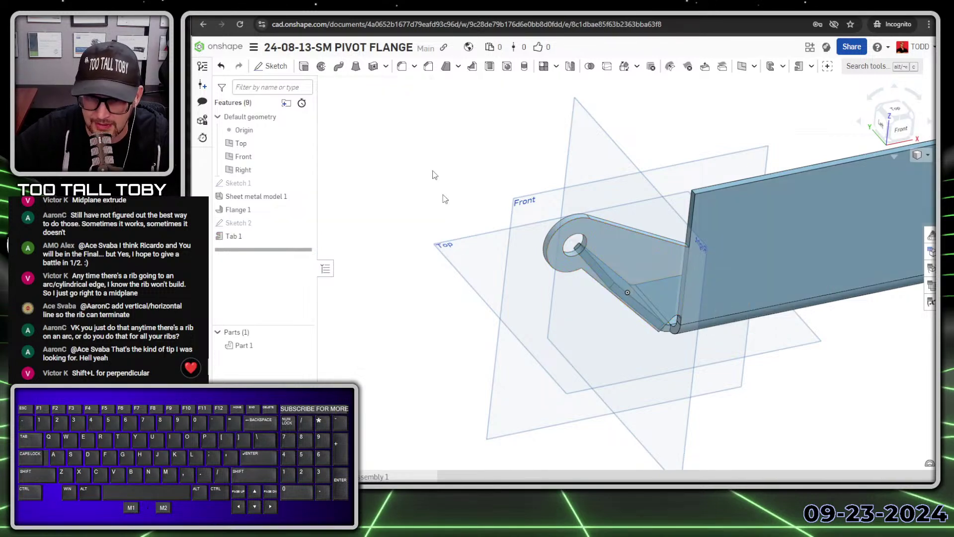
# Step: Redisplay the side wall sketch and start a Remove extrude of the excess wall region beyond the long sloped edge
pyautogui.moveTo(437, 178)
pyautogui.mouseDown(button='right')
pyautogui.moveTo(512, 166)
pyautogui.moveTo(507, 260)
pyautogui.moveTo(490, 323)
pyautogui.moveTo(447, 298)
pyautogui.mouseUp(button='right')
pyautogui.click(304, 223)
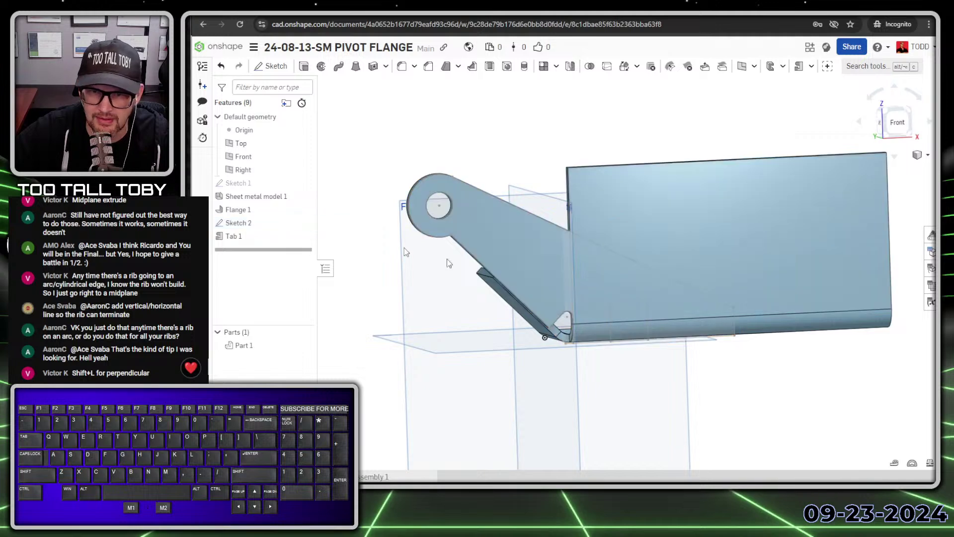
pyautogui.hotkey('shift', '7')
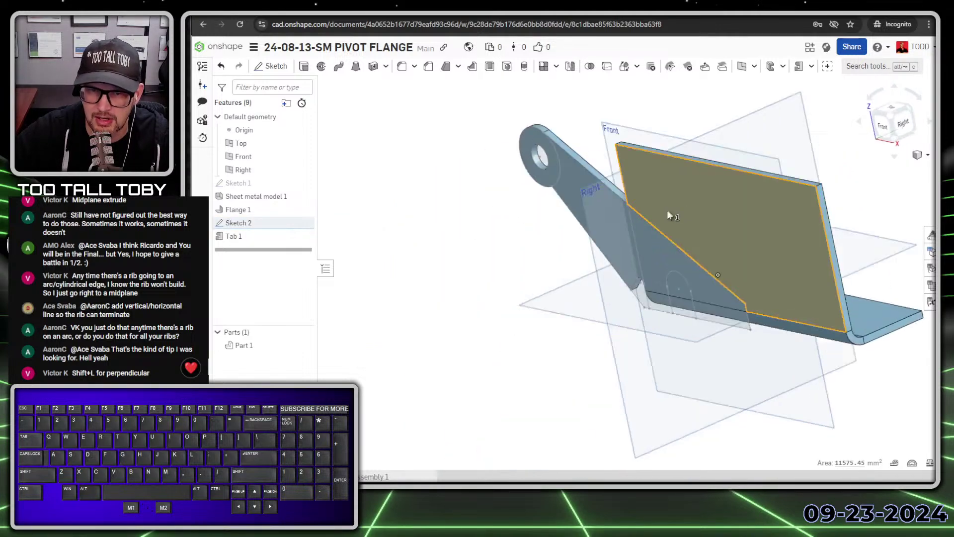
pyautogui.press('s')
pyautogui.click(751, 118)
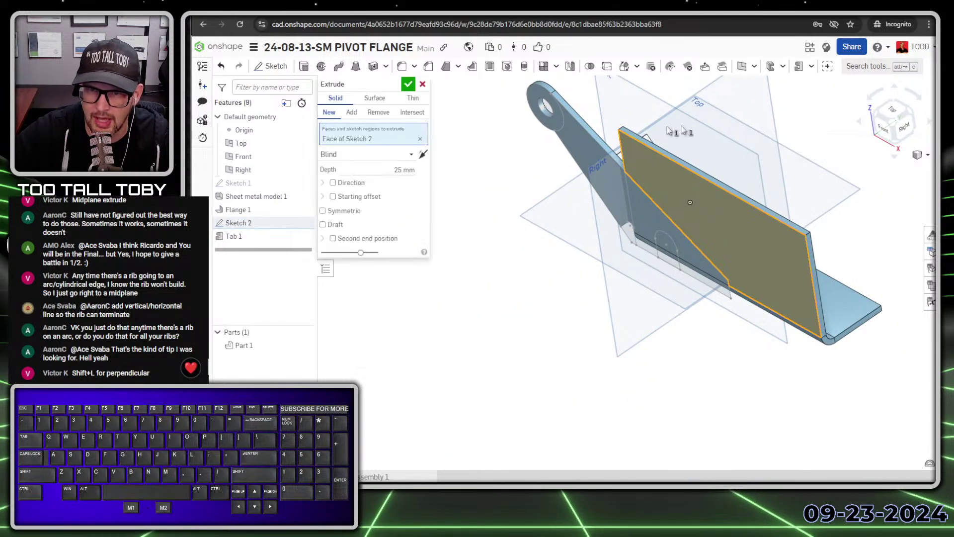
pyautogui.click(378, 112)
# Step: End the excess wall removal up to the vertex where the bend meets the base at its far end, and accept the cut
pyautogui.scroll(3, 851, 331)
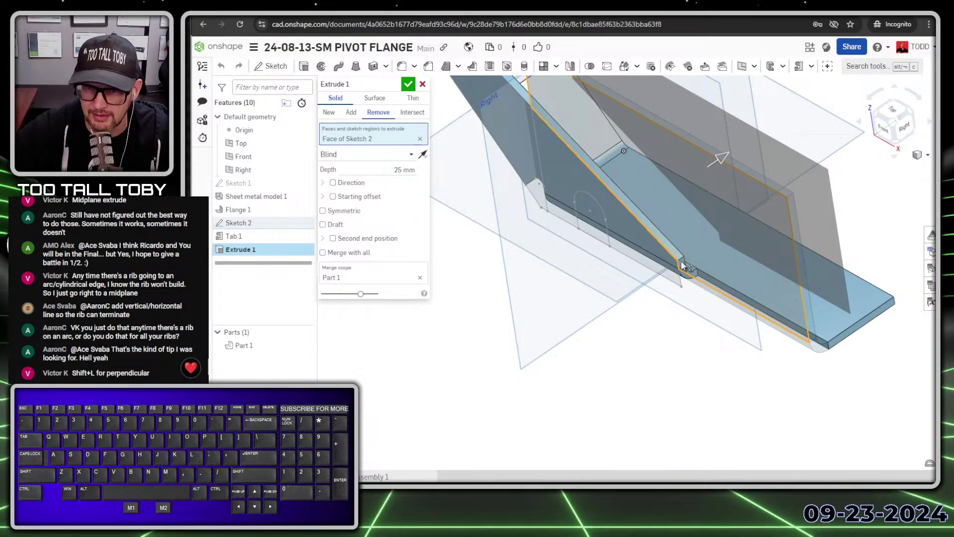
pyautogui.scroll(3, 827, 349)
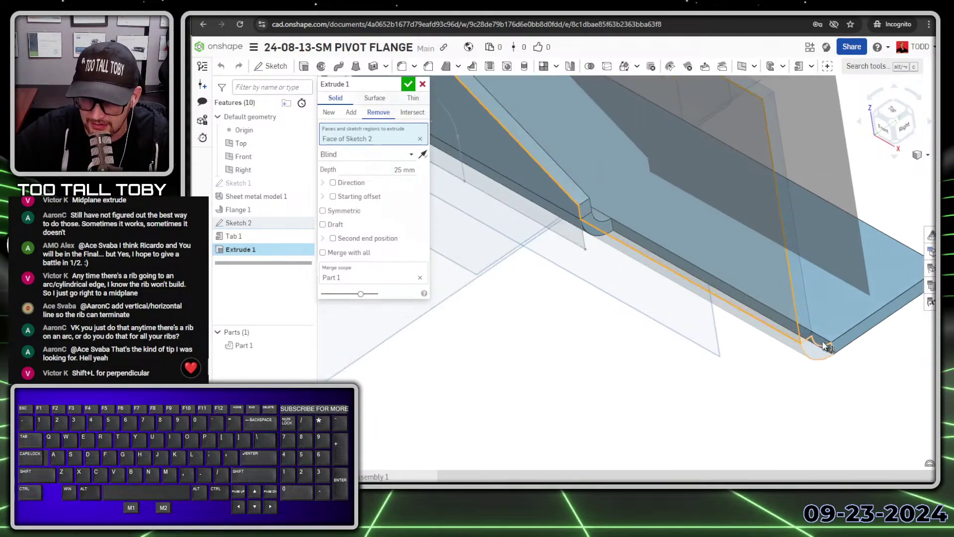
pyautogui.scroll(-2, 812, 343)
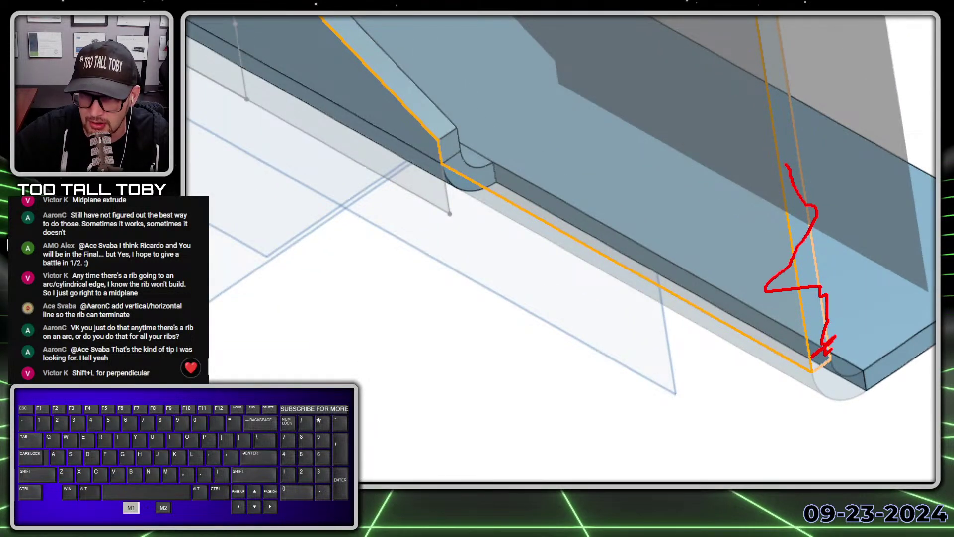
pyautogui.keyDown('ctrl'); pyautogui.keyDown('shift'); pyautogui.moveTo(768, 361); pyautogui.dragTo(755, 432); pyautogui.keyUp('shift'); pyautogui.keyUp('ctrl')
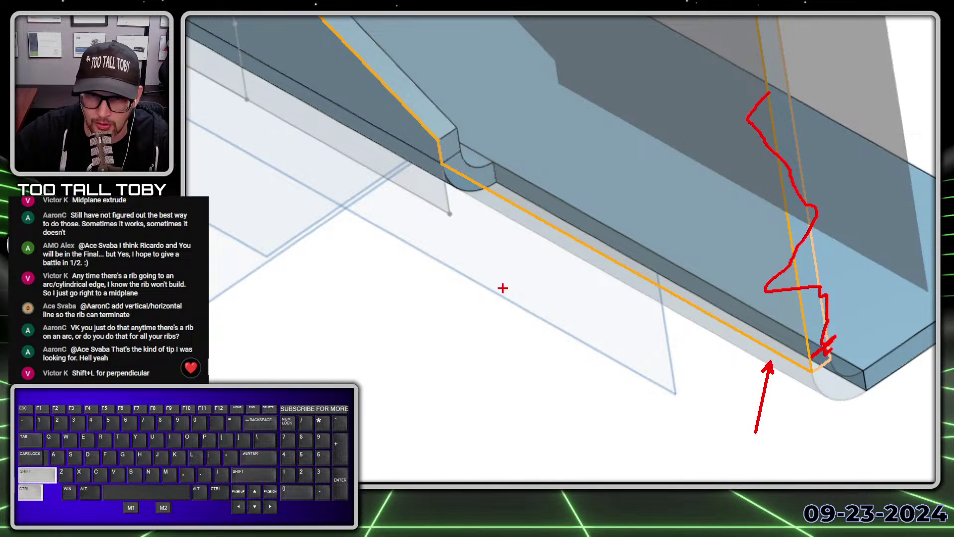
pyautogui.keyDown('ctrl'); pyautogui.keyDown('shift'); pyautogui.moveTo(553, 242); pyautogui.dragTo(494, 341); pyautogui.keyUp('shift'); pyautogui.keyUp('ctrl')
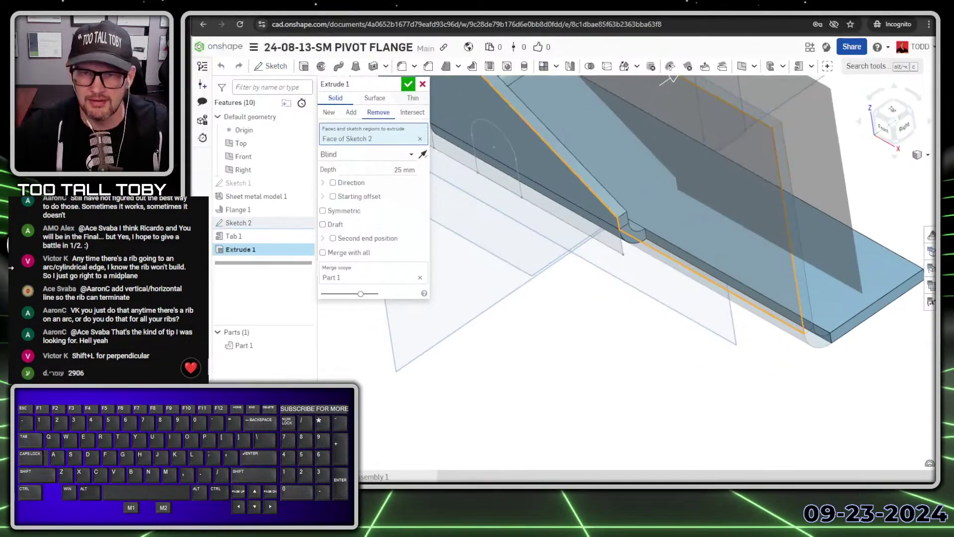
pyautogui.moveTo(696, 199)
pyautogui.mouseDown(button='right')
pyautogui.moveTo(806, 227)
pyautogui.moveTo(497, 189)
pyautogui.mouseUp(button='right')
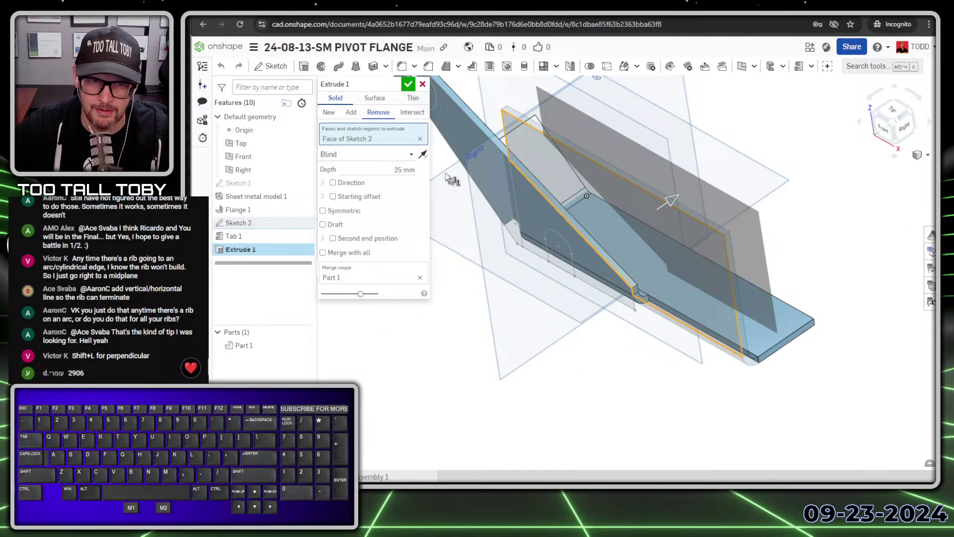
pyautogui.click(411, 158)
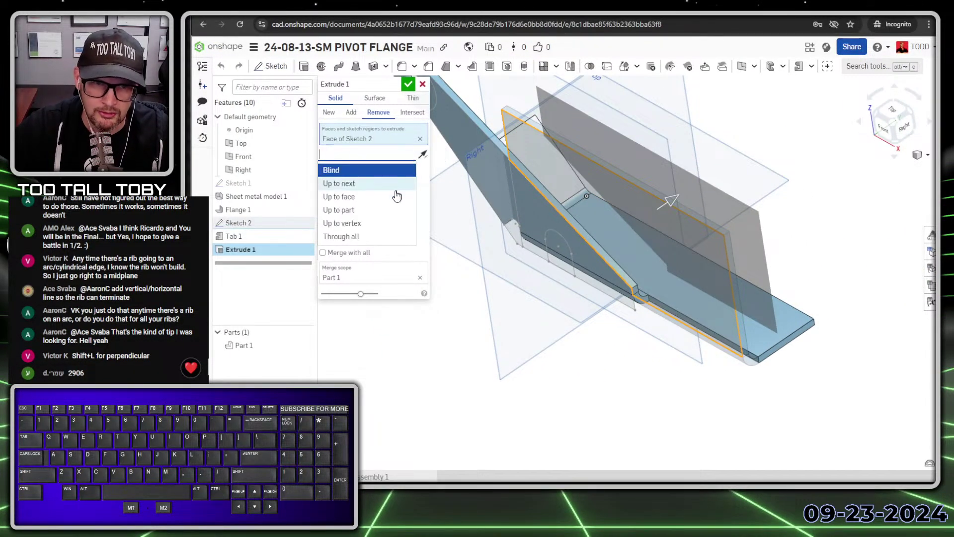
pyautogui.click(341, 223)
pyautogui.click(759, 358)
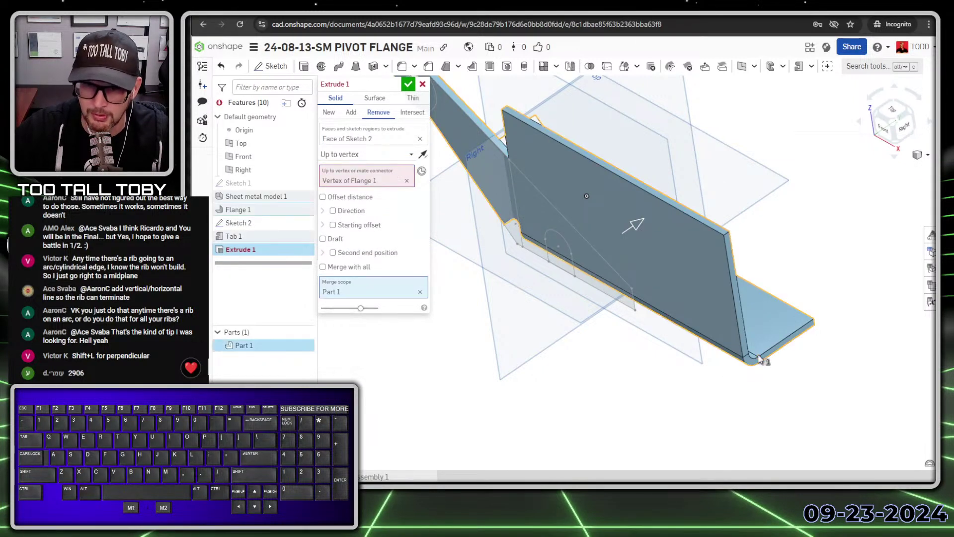
pyautogui.click(408, 86)
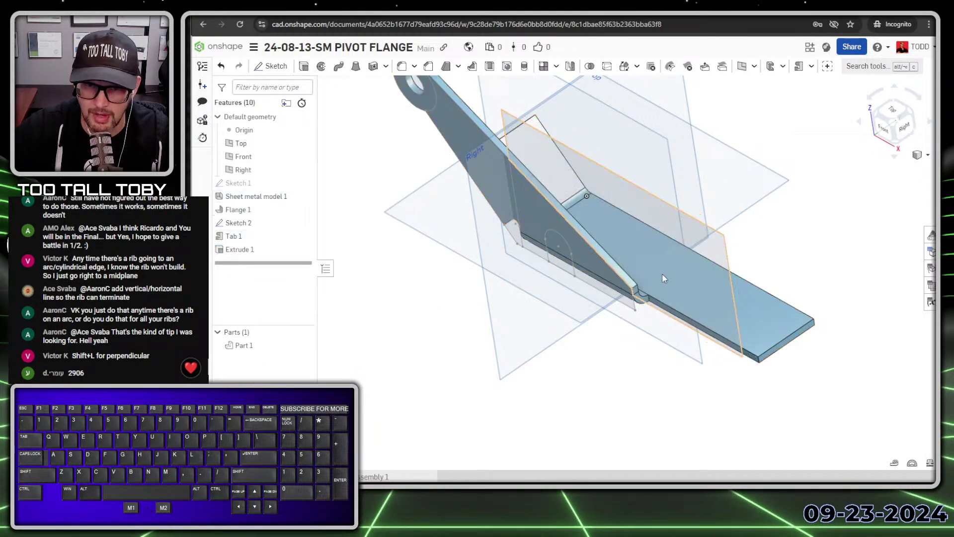
# Step: Cut the arched opening's upper and lower sketch regions out of the side wall and bend with a Through all Remove extrude
pyautogui.press('f')
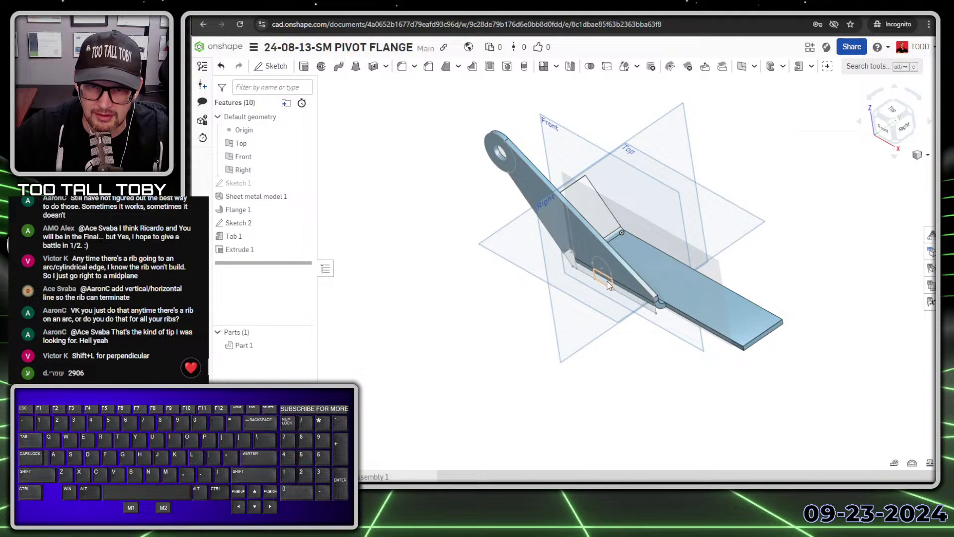
pyautogui.scroll(10, 608, 284)
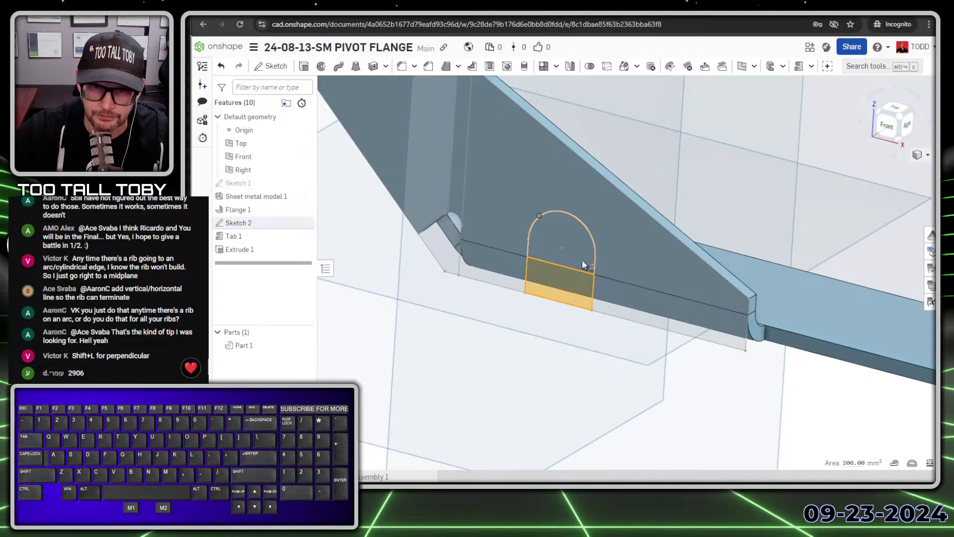
pyautogui.click(582, 252)
pyautogui.press('s')
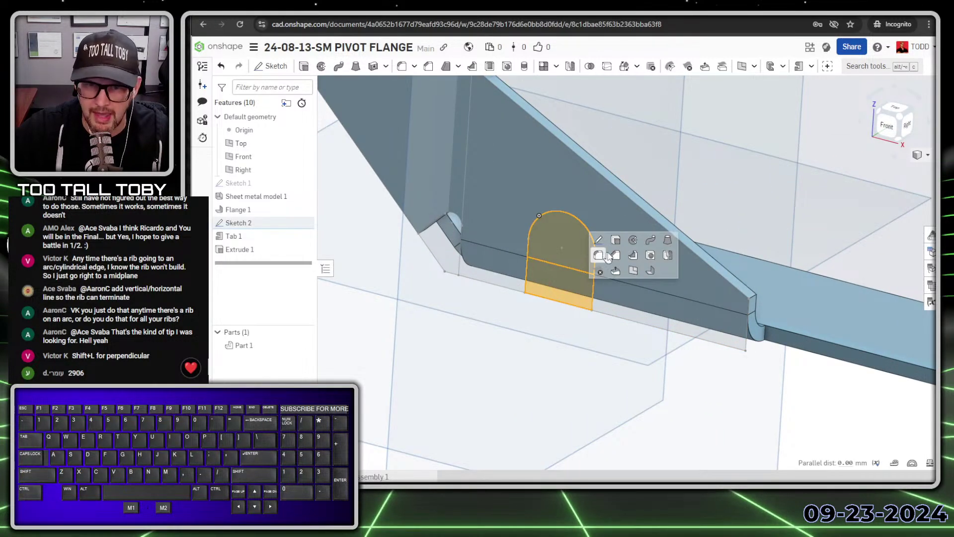
pyautogui.click(606, 254)
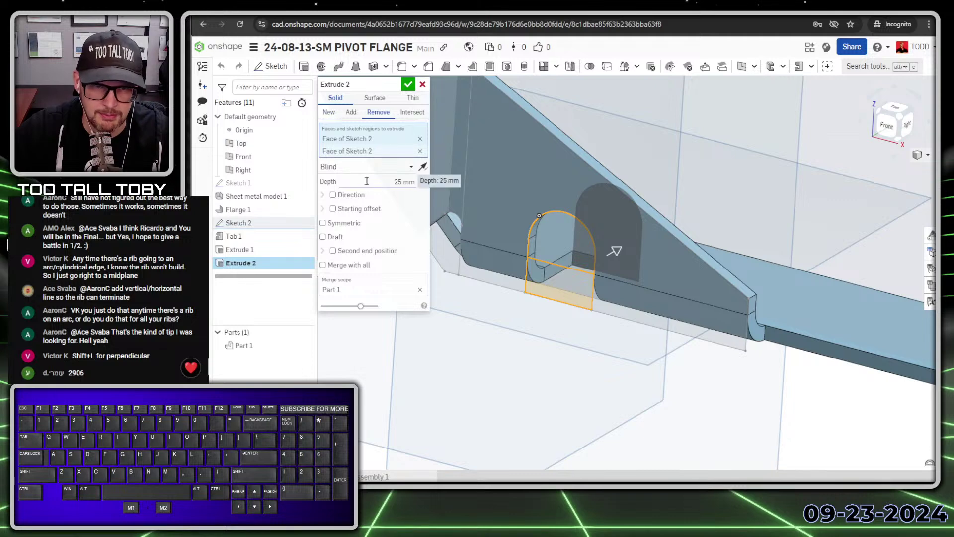
pyautogui.click(403, 168)
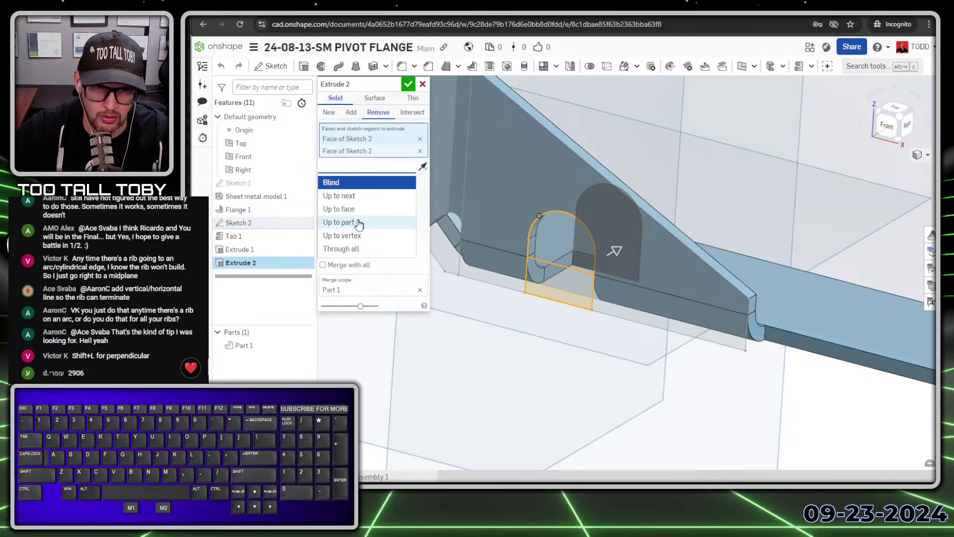
pyautogui.click(349, 249)
pyautogui.click(408, 84)
pyautogui.press('f')
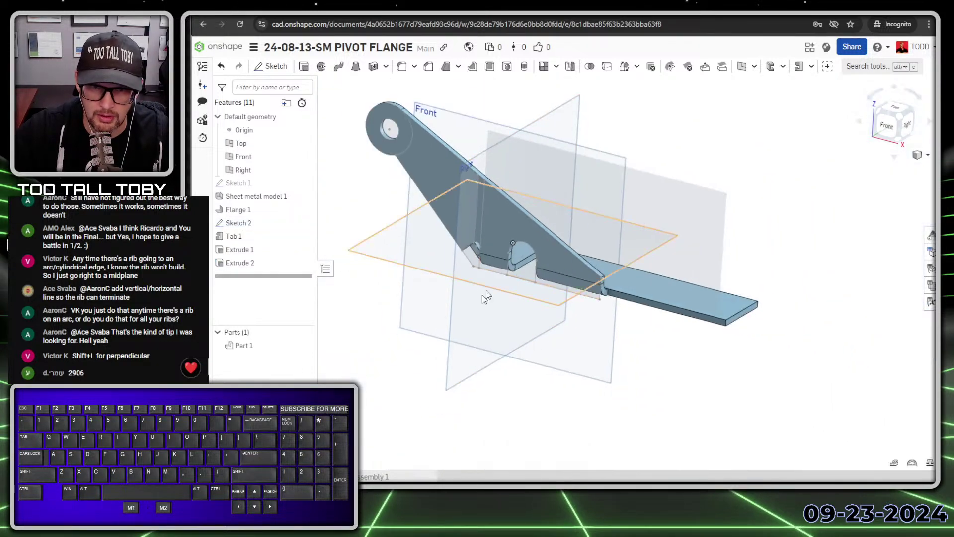
# Step: Inspect the relief beside the angled flange and compare it with the drawing's isometric view and collinear edge detail
pyautogui.moveTo(486, 297); pyautogui.dragTo(428, 312, button='right')
pyautogui.scroll(5, 427, 312)
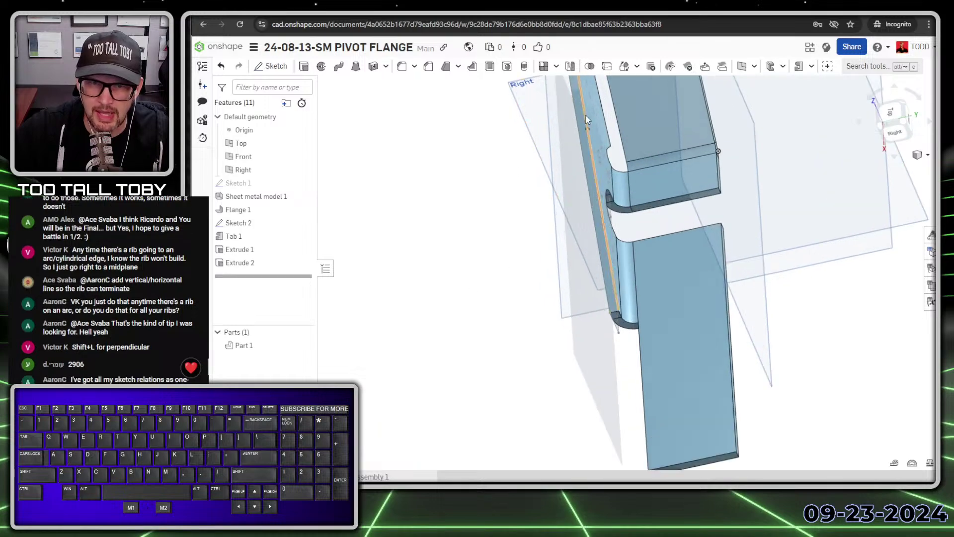
pyautogui.moveTo(587, 119); pyautogui.dragTo(690, 353, button='middle')
pyautogui.scroll(3, 607, 264)
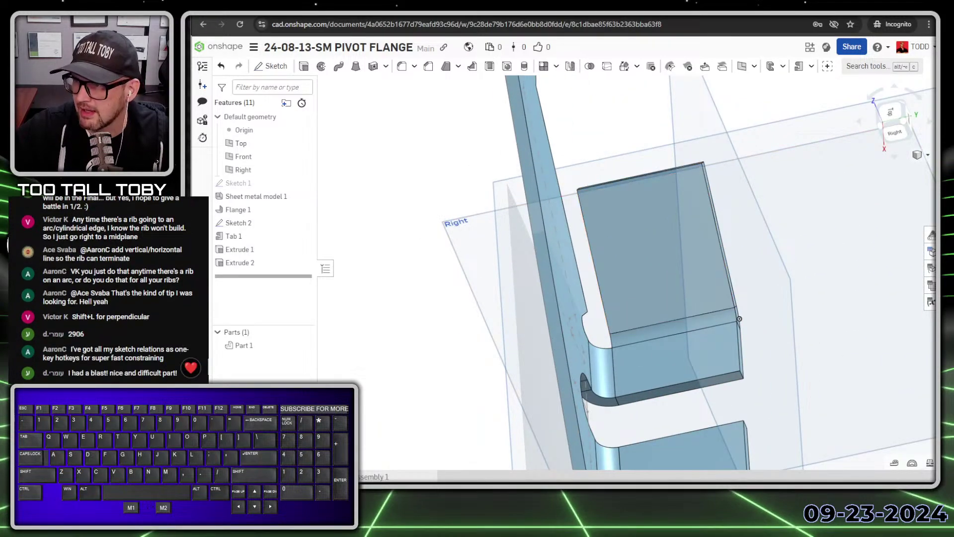
pyautogui.hotkey('alt', 'Tab')
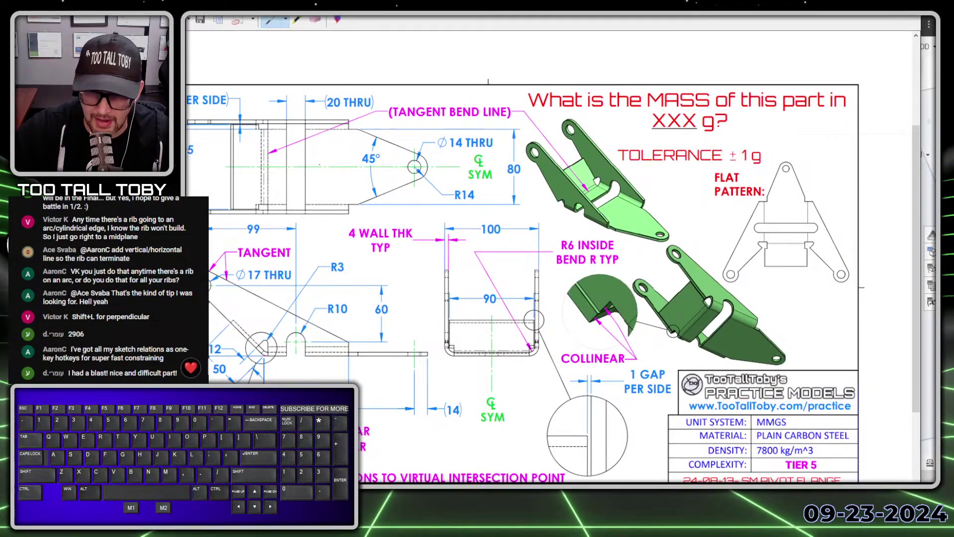
pyautogui.scroll(5, 756, 311)
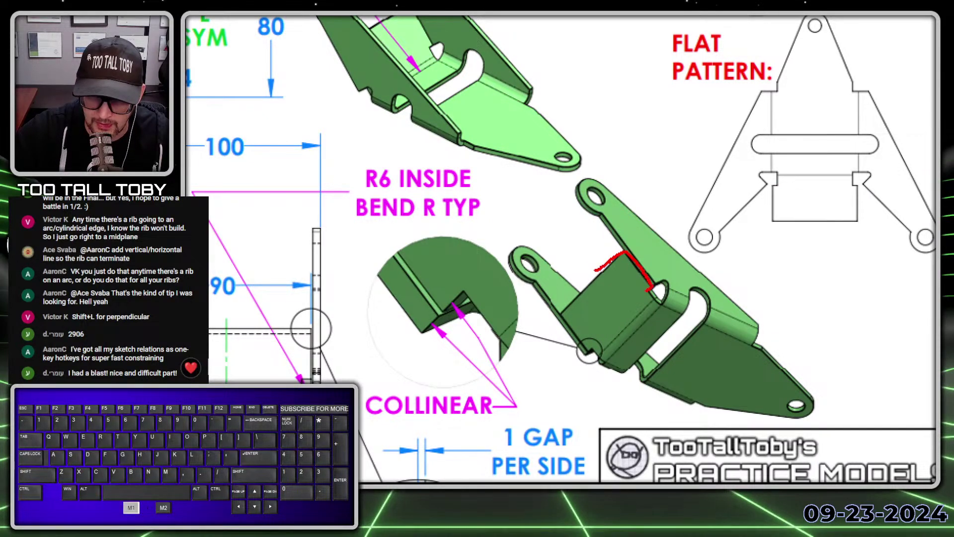
pyautogui.moveTo(243, 248); pyautogui.dragTo(254, 300)
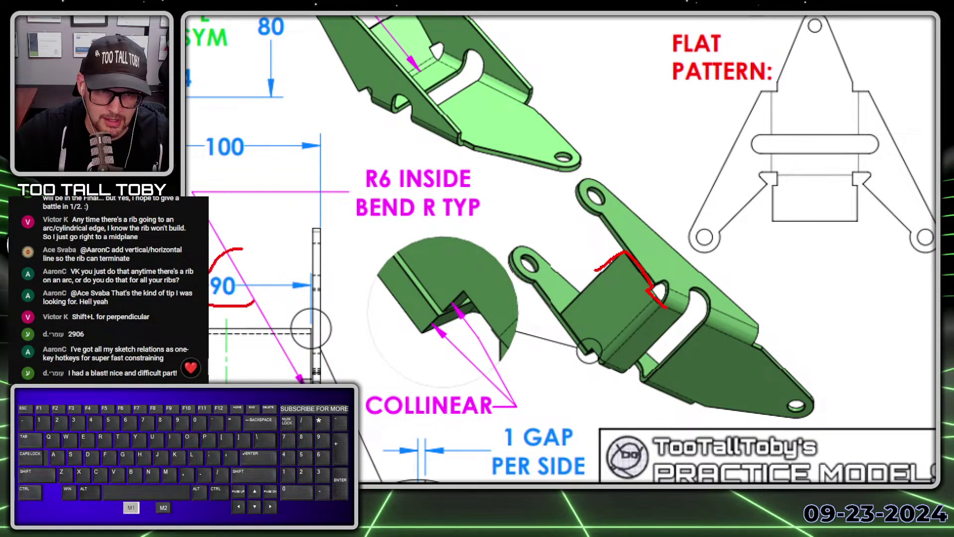
pyautogui.press('Escape')
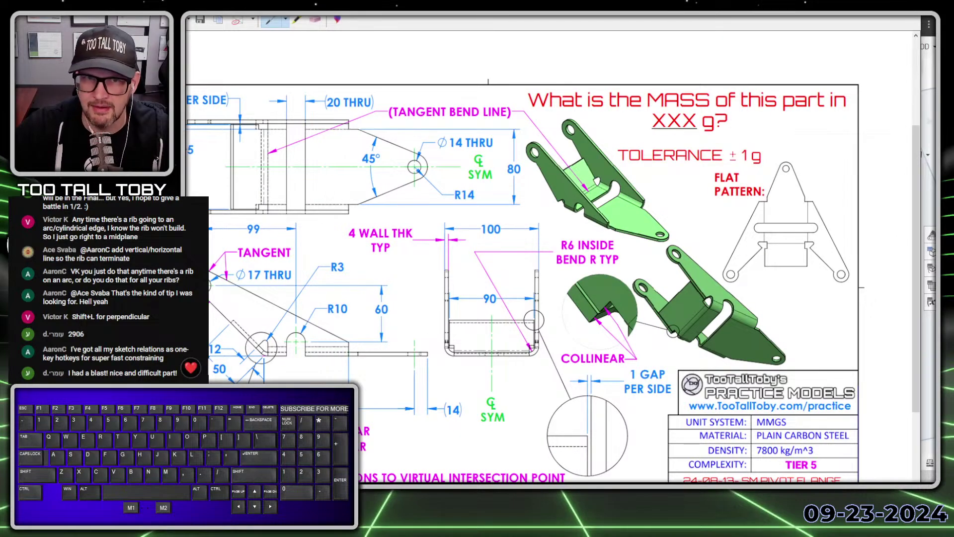
pyautogui.click(739, 318)
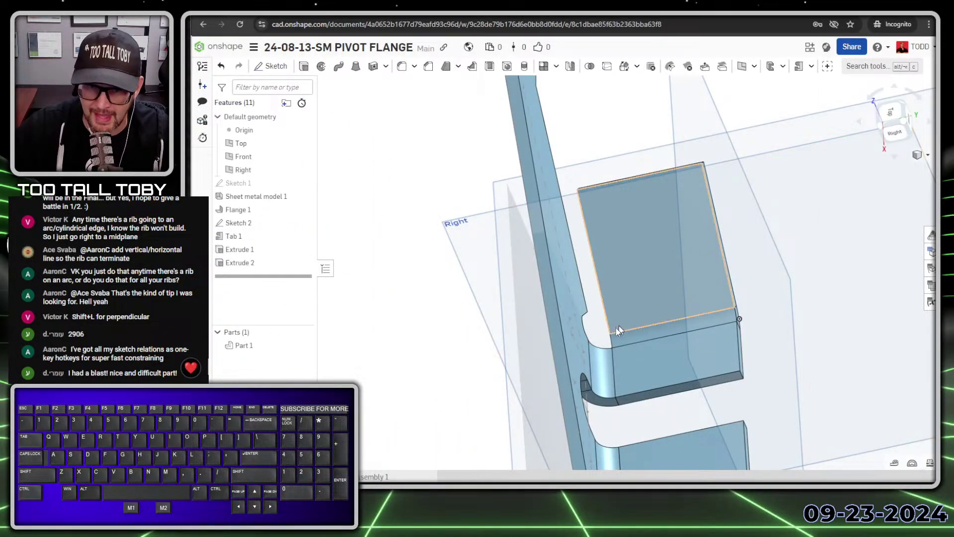
# Step: Start a sketch on the angled flange's outer face and draw a narrow rectangle from its outer corner along the side edge nearest the wall
pyautogui.moveTo(623, 294); pyautogui.dragTo(539, 282, button='right')
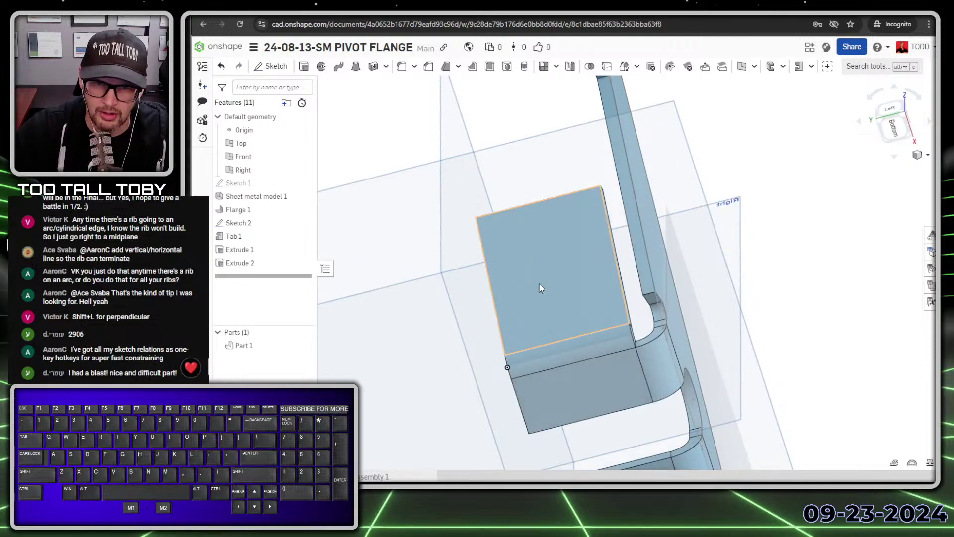
pyautogui.click(541, 281)
pyautogui.press('s')
pyautogui.click(579, 260)
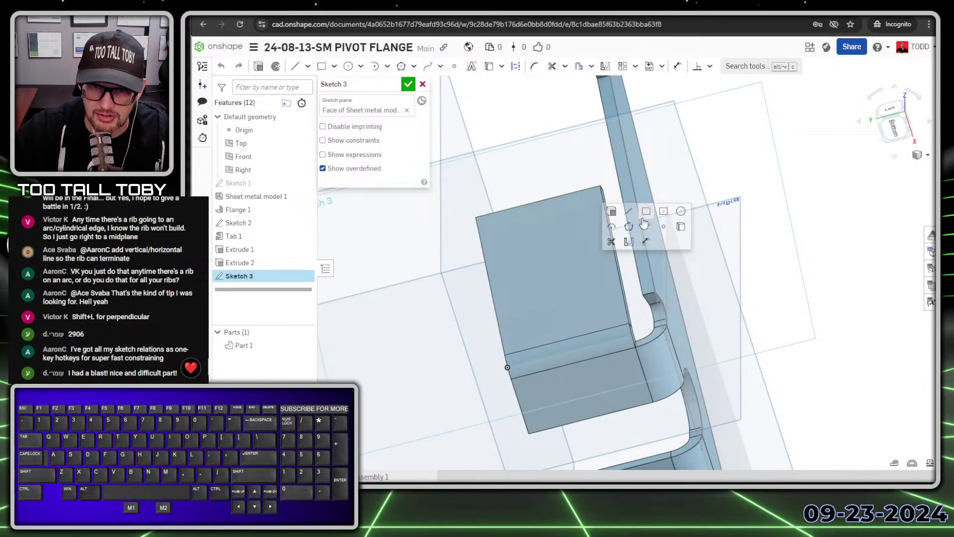
pyautogui.click(600, 186)
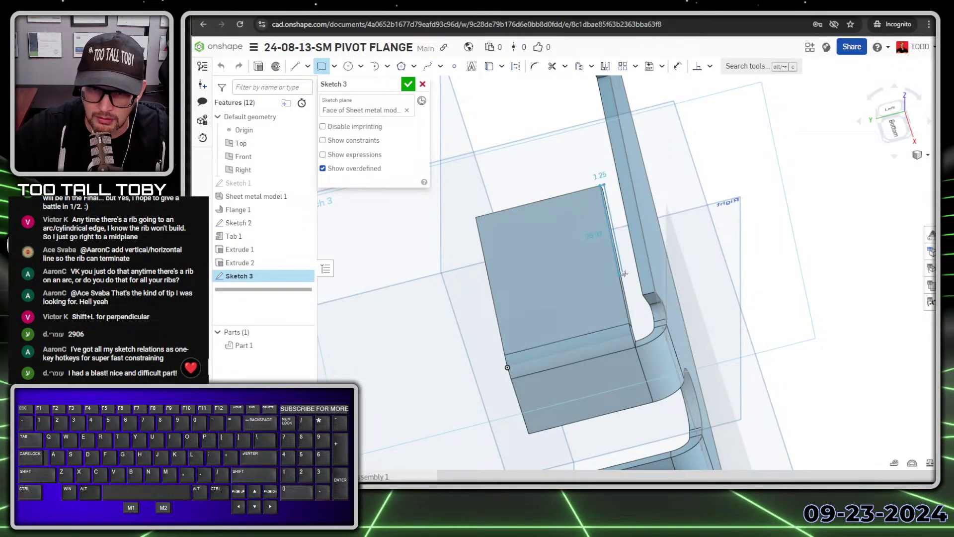
pyautogui.click(628, 271)
pyautogui.press('Escape')
pyautogui.scroll(5, 628, 276)
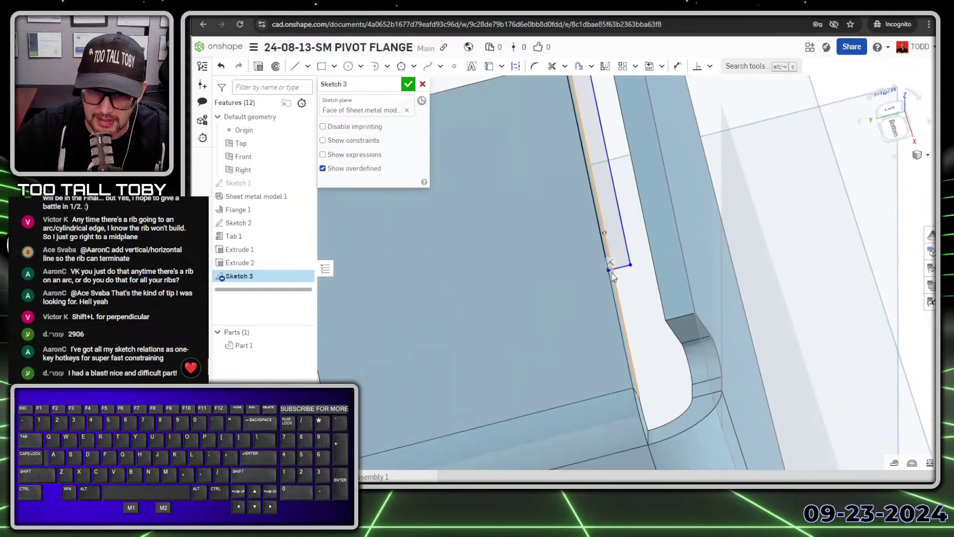
# Step: Make the narrow rectangle's short end line coincident with the midpoint of the adjacent wall relief's straight edge
pyautogui.click(621, 268)
pyautogui.click(621, 273)
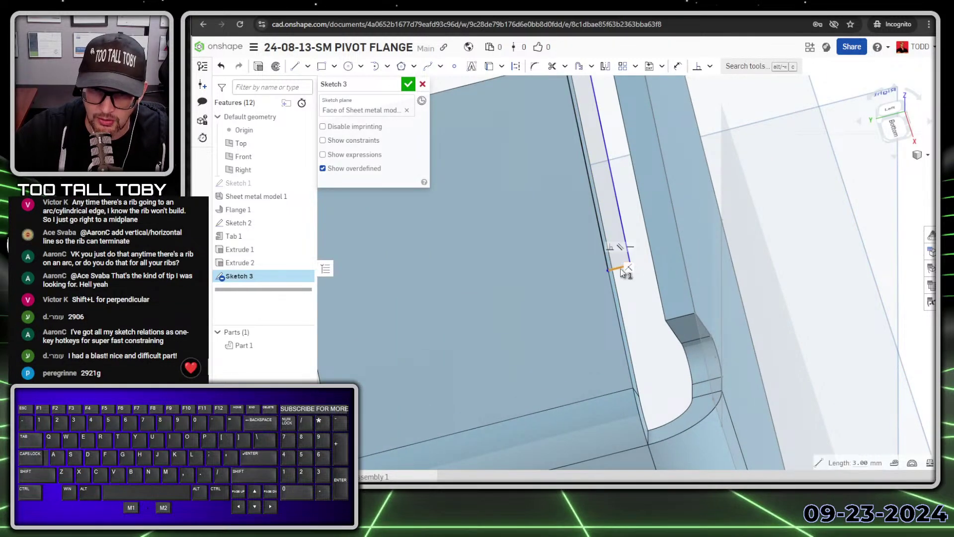
pyautogui.click(679, 319)
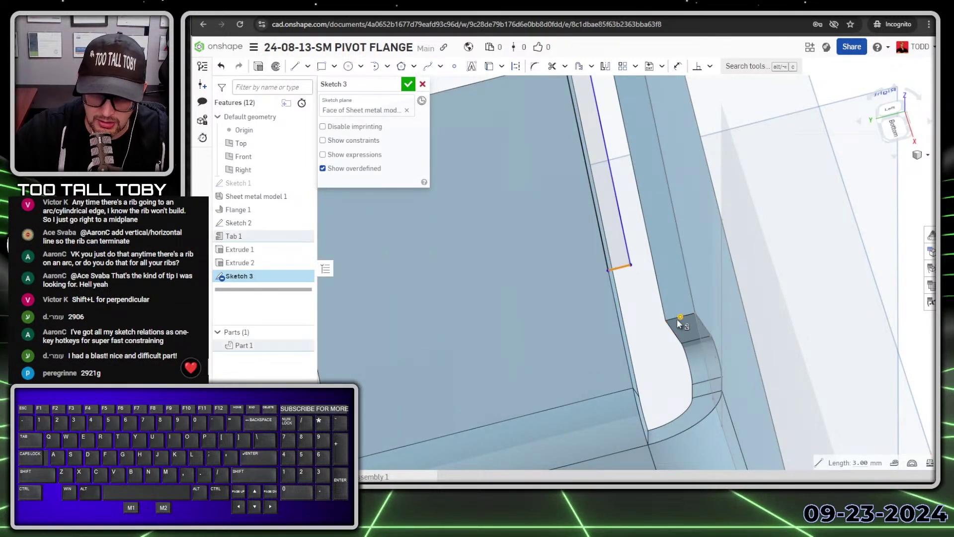
pyautogui.press('i')
# Step: Dimension the angled flange's overall half-width to the rectangle's outer long side as 90/2 mm and finish the sketch
pyautogui.press('s')
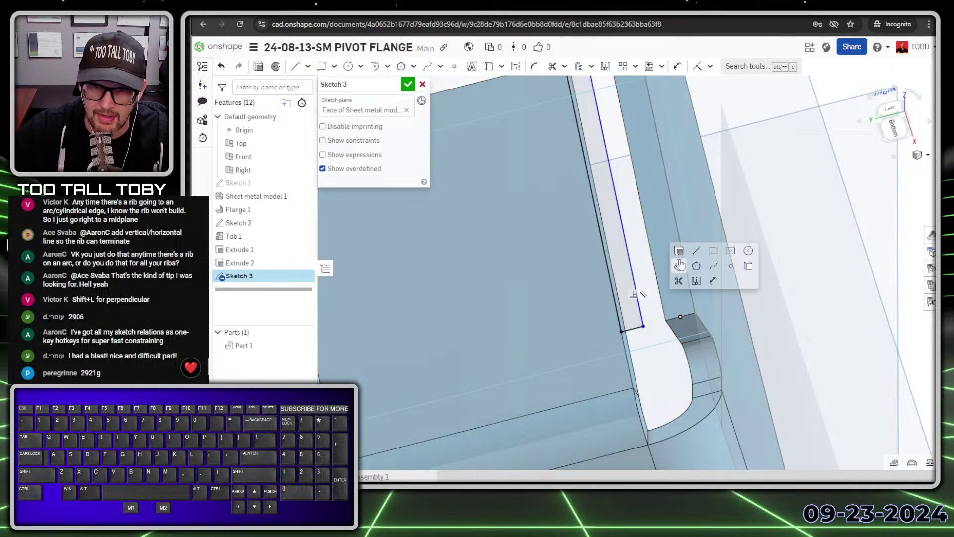
pyautogui.click(713, 281)
pyautogui.scroll(-3, 550, 341)
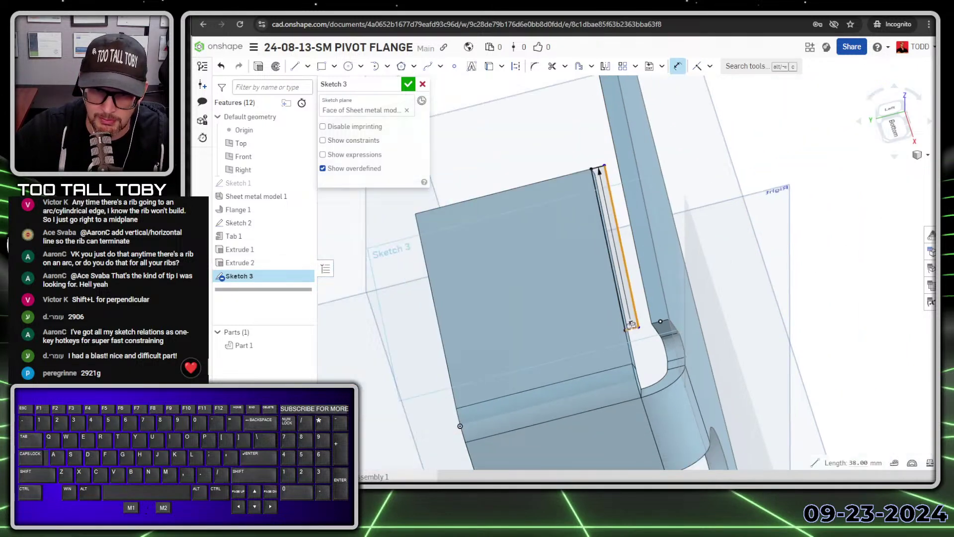
pyautogui.press('d')
pyautogui.click(502, 358)
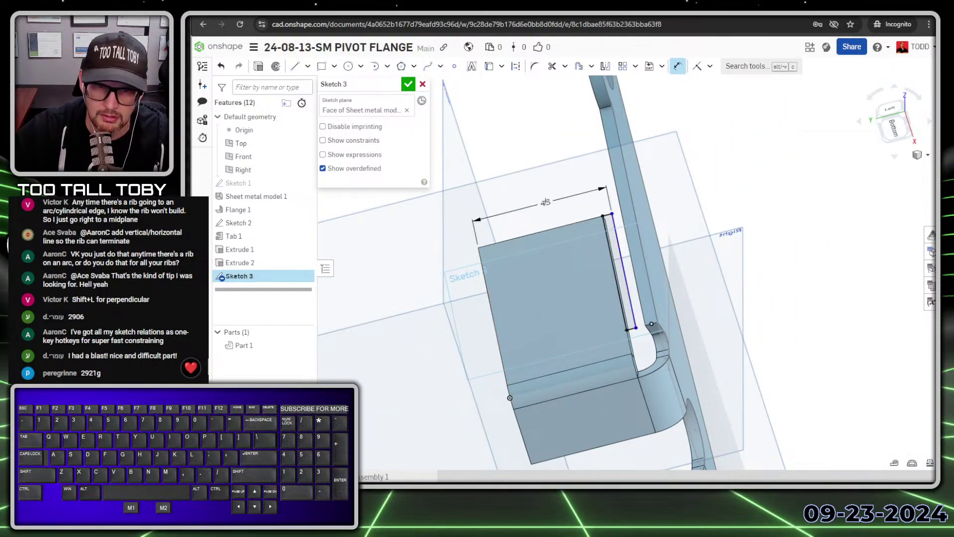
pyautogui.click(543, 197)
pyautogui.write('45')
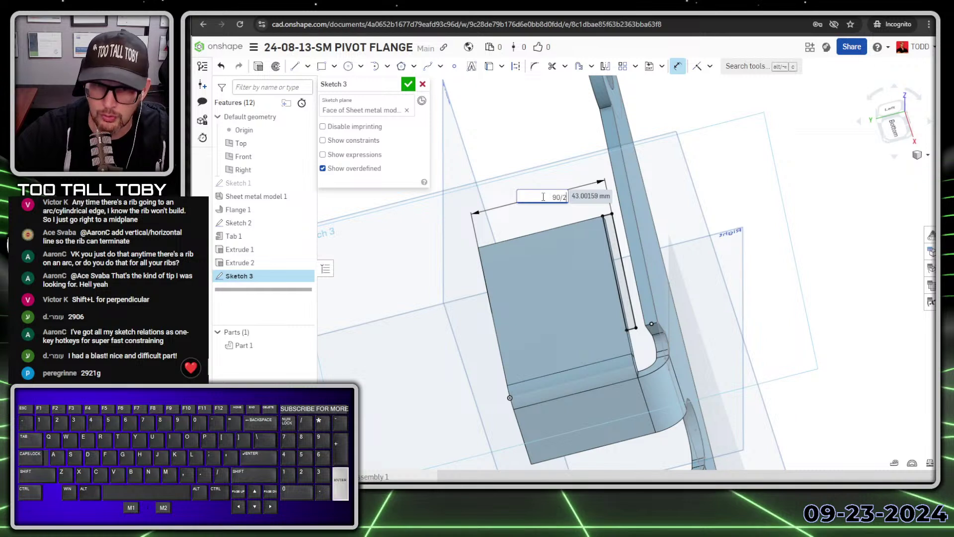
pyautogui.press('Return')
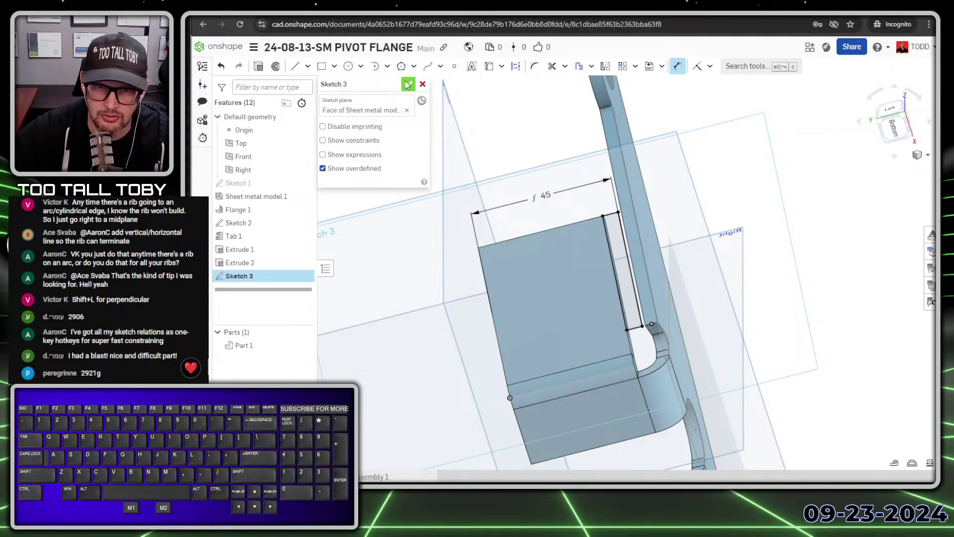
pyautogui.click(407, 84)
# Step: Add the narrow rectangle region to the angled flange as a sheet metal Tab
pyautogui.click(622, 237)
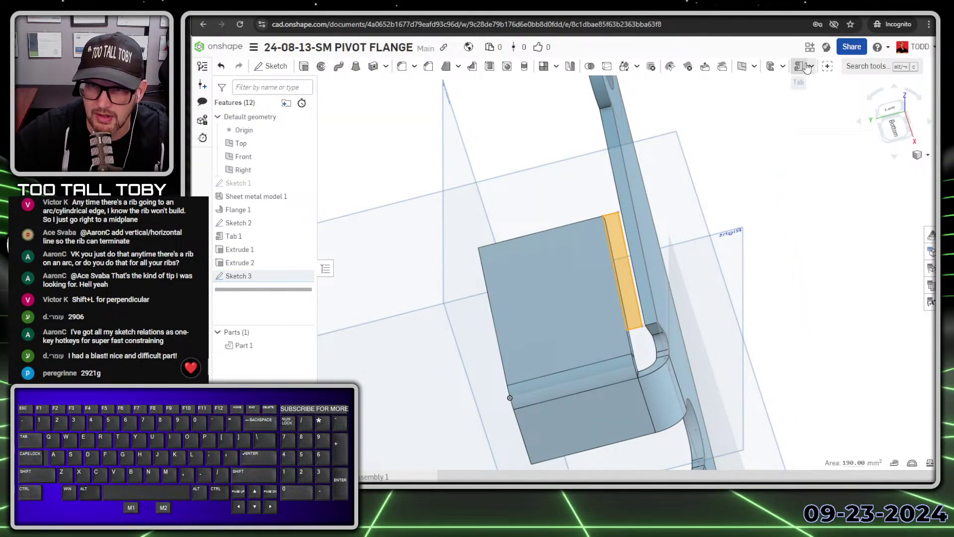
pyautogui.click(810, 67)
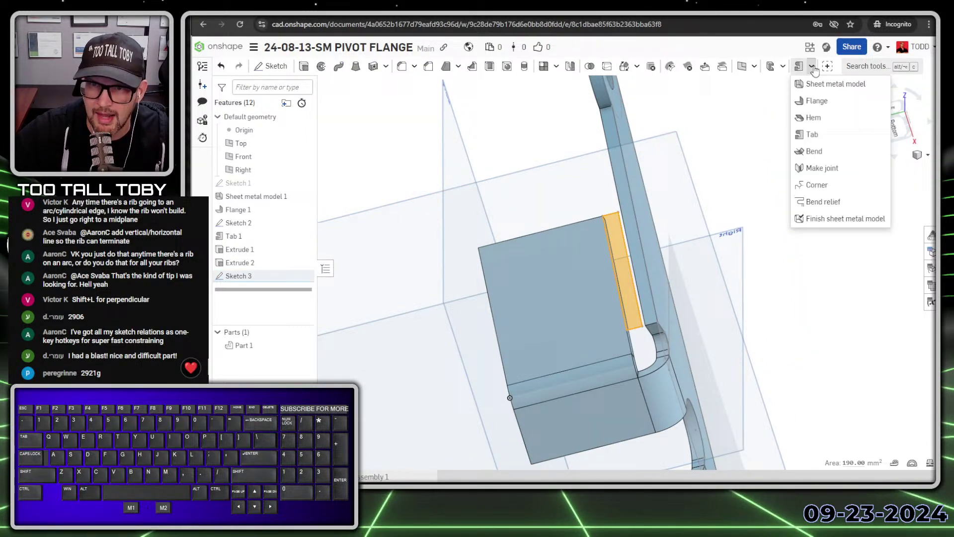
pyautogui.click(813, 135)
pyautogui.press('Return')
# Step: Start a sketch on the long base's top face and draw a line along its side edge from the end corner, continuing with a slanted line about 64 mm long
pyautogui.moveTo(547, 228); pyautogui.dragTo(656, 282, button='right')
pyautogui.moveTo(695, 262); pyautogui.dragTo(706, 375, button='right')
pyautogui.click(704, 326)
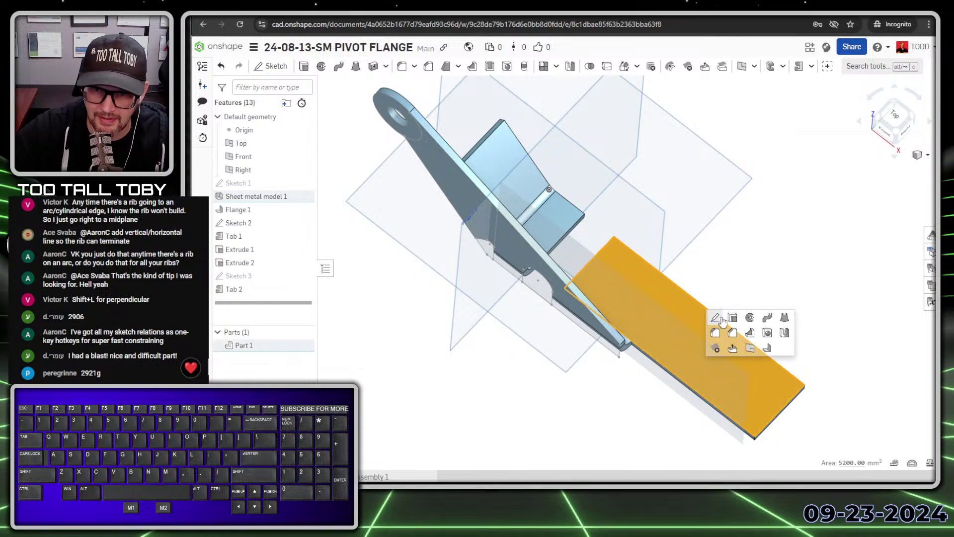
pyautogui.click(717, 321)
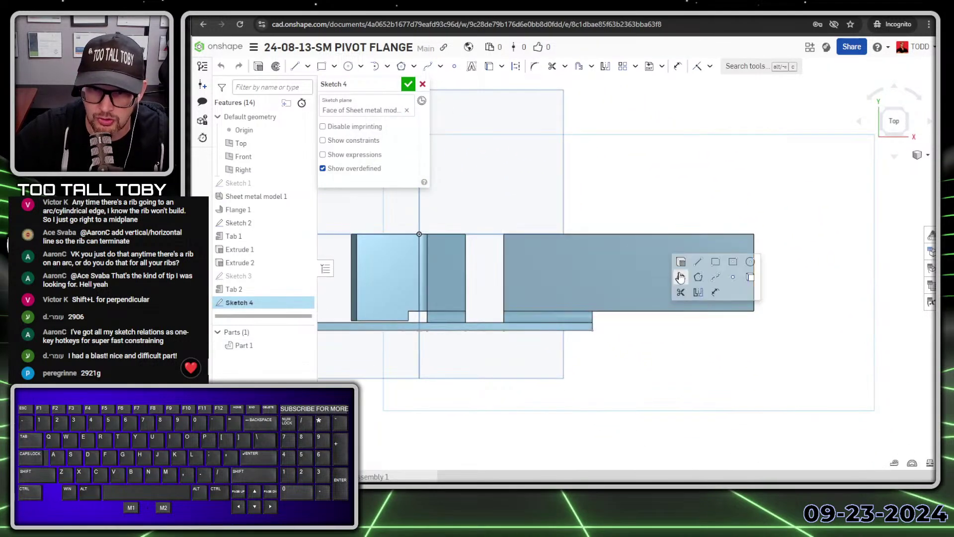
pyautogui.click(711, 264)
pyautogui.click(754, 310)
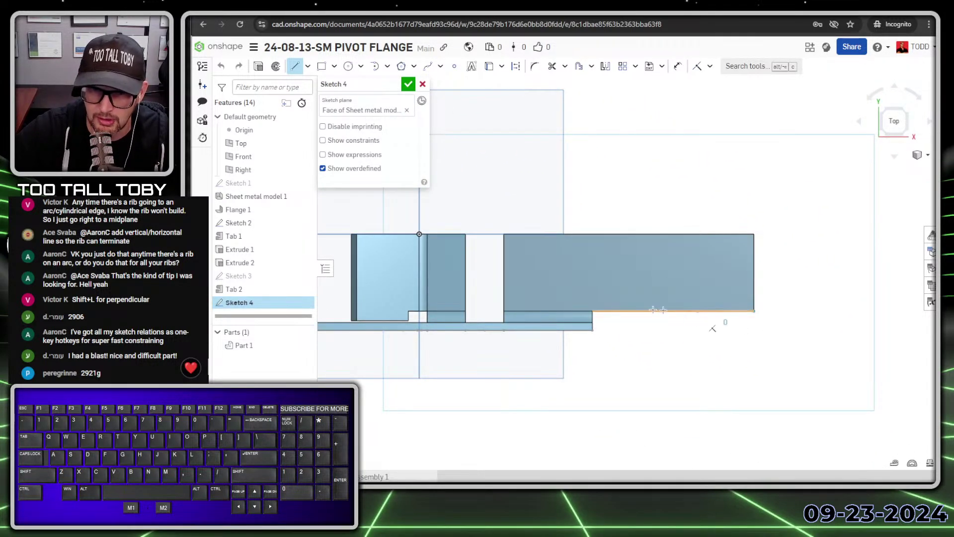
pyautogui.click(615, 310)
pyautogui.click(728, 264)
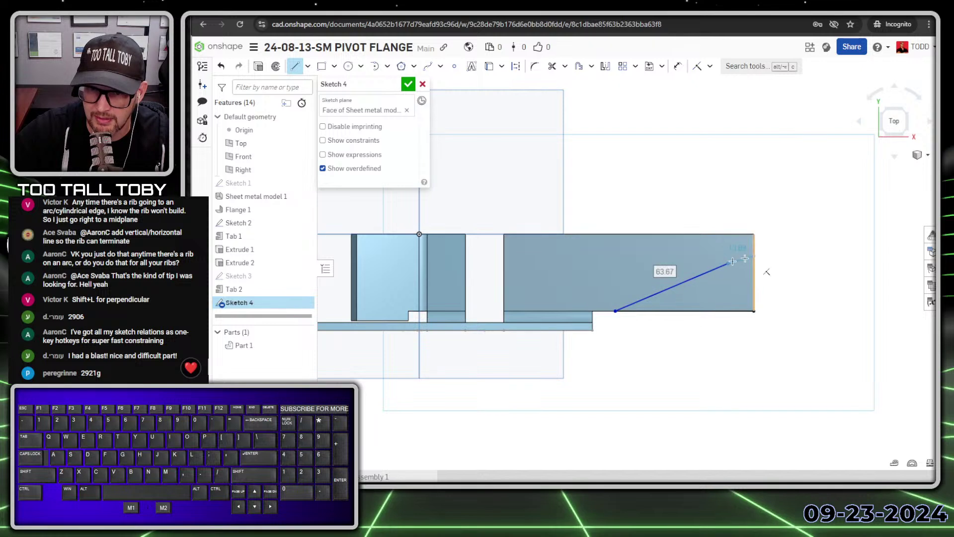
# Step: Continue the slanted line with a tangent arc of 14 mm radius and start a straight line from the arc's end
pyautogui.press('t')
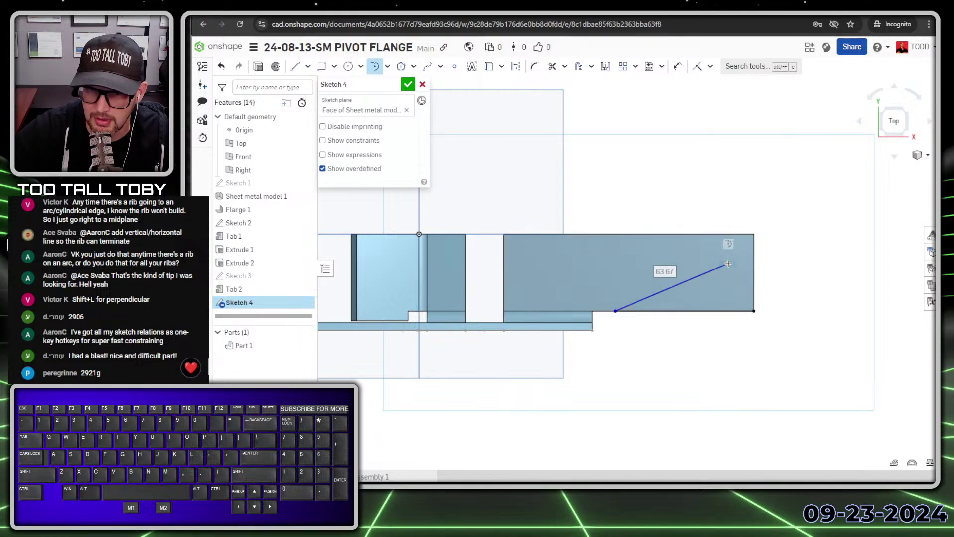
pyautogui.click(742, 238)
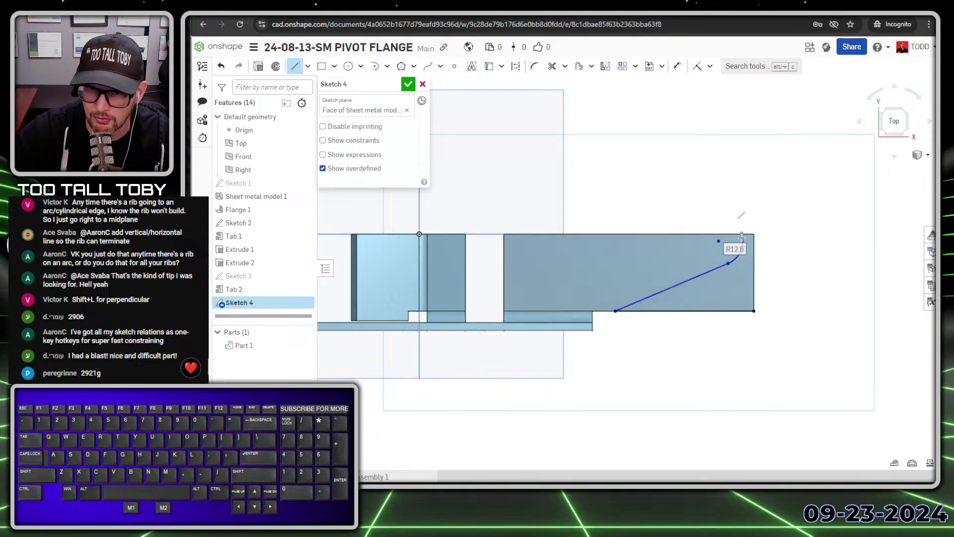
pyautogui.write('l')
pyautogui.write('14')
pyautogui.press('Return')
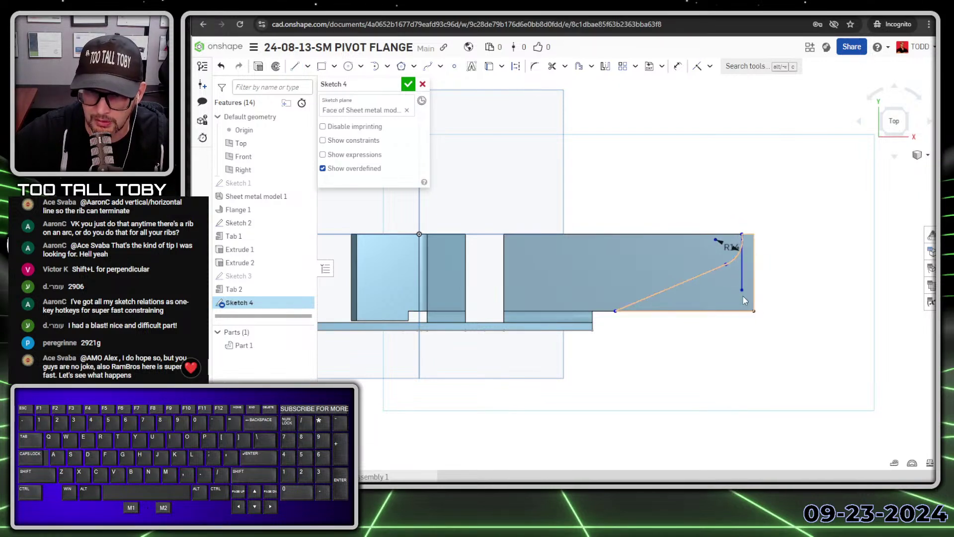
# Step: Close the outline at the base's outer end corner and make the arc tangent to the straight end line
pyautogui.click(754, 311)
pyautogui.press('Escape')
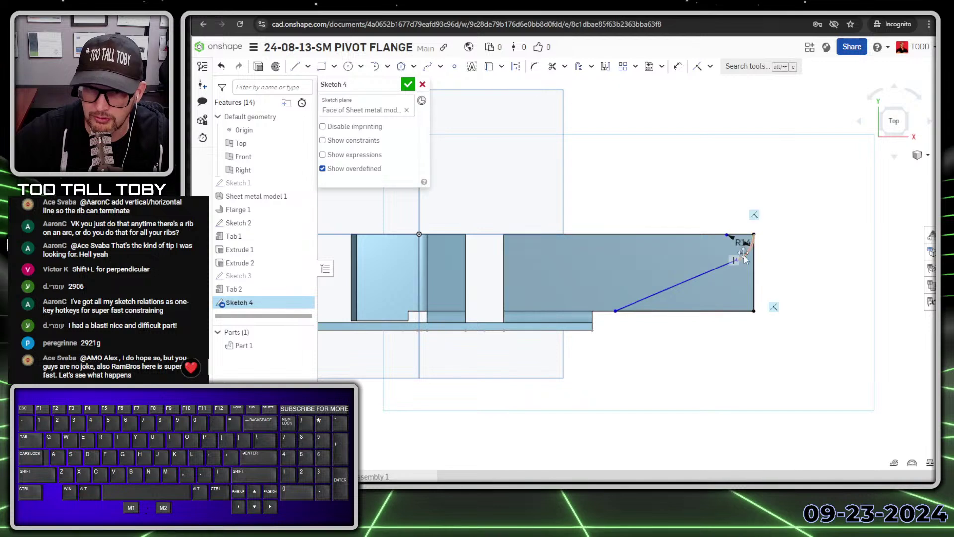
pyautogui.click(747, 257)
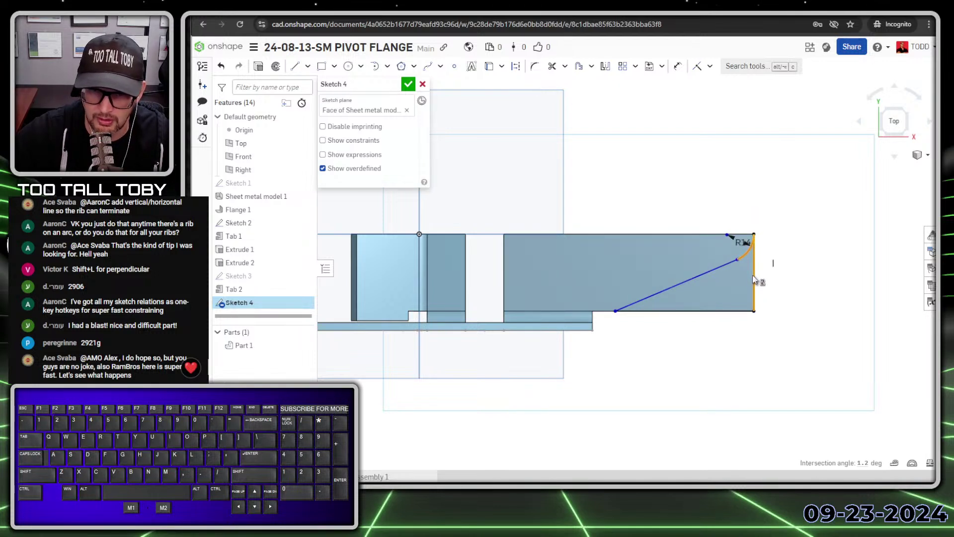
pyautogui.click(750, 199)
# Step: Dimension the angle between the slanted line and the base's centreline edge as 22.5°
pyautogui.press('s')
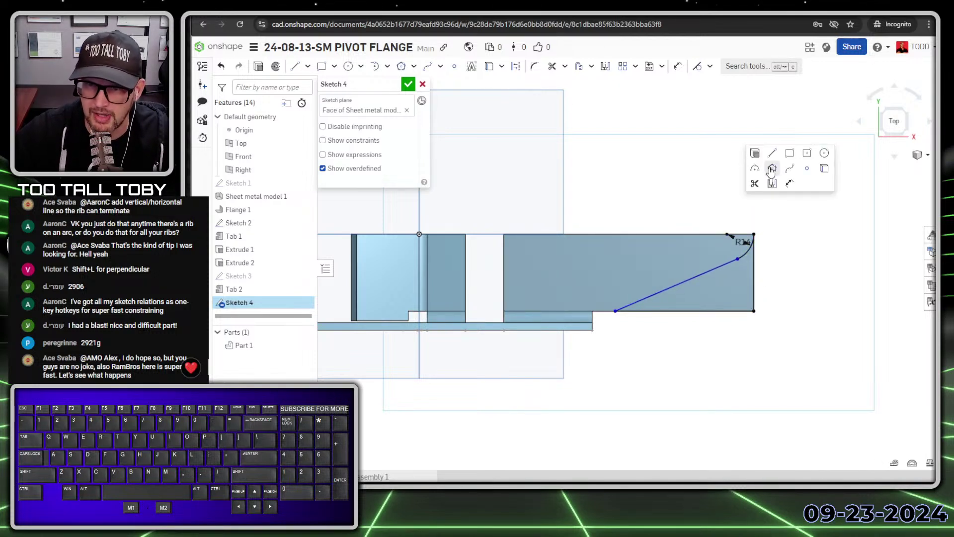
pyautogui.click(790, 184)
pyautogui.click(690, 282)
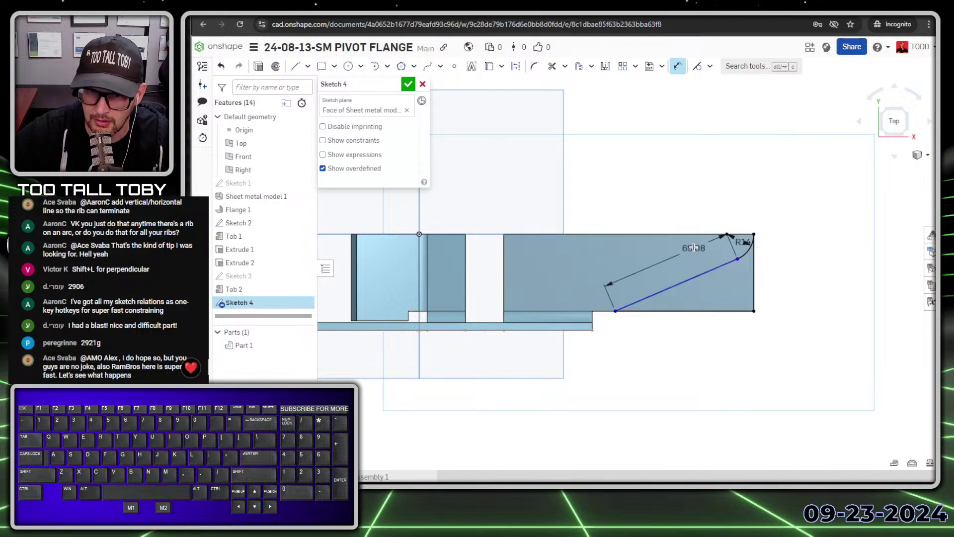
pyautogui.click(691, 234)
pyautogui.click(661, 259)
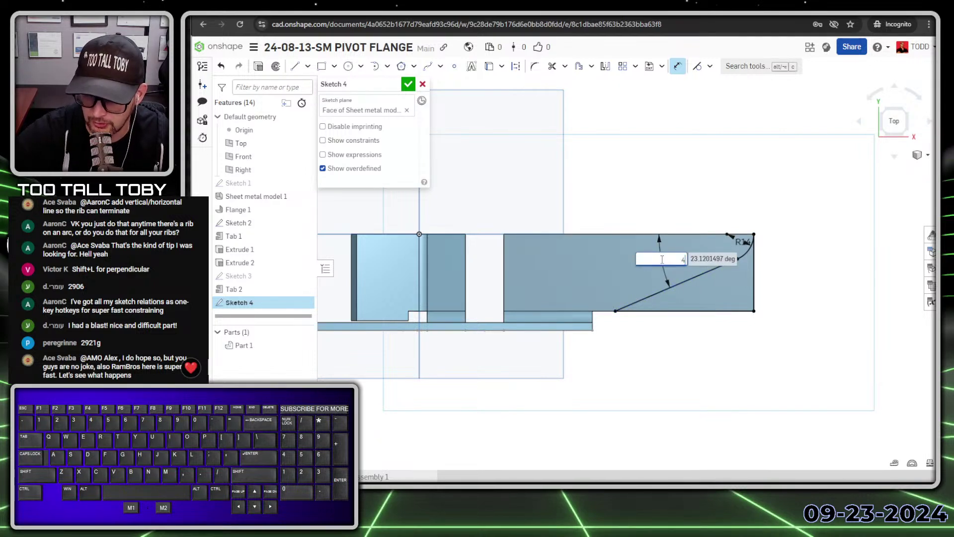
pyautogui.press('Return')
# Step: Draw a 14 mm diameter circle centred on the arc's centre point on the base's centreline edge
pyautogui.scroll(5, 725, 245)
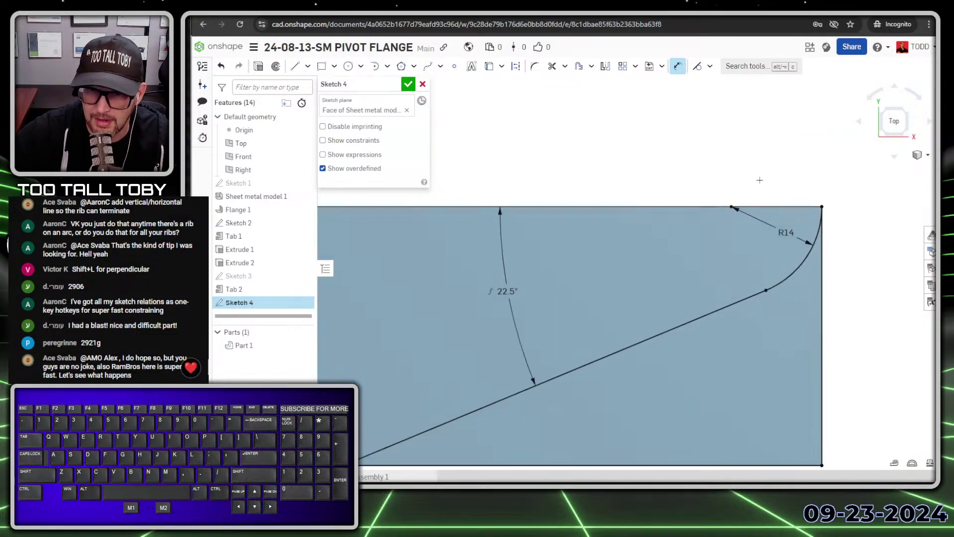
pyautogui.press('s')
pyautogui.click(833, 169)
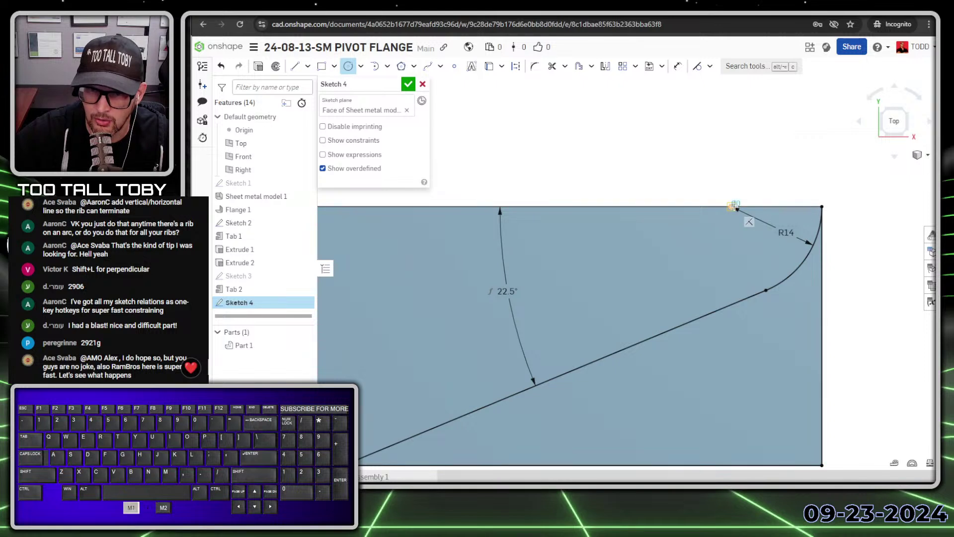
pyautogui.click(732, 207)
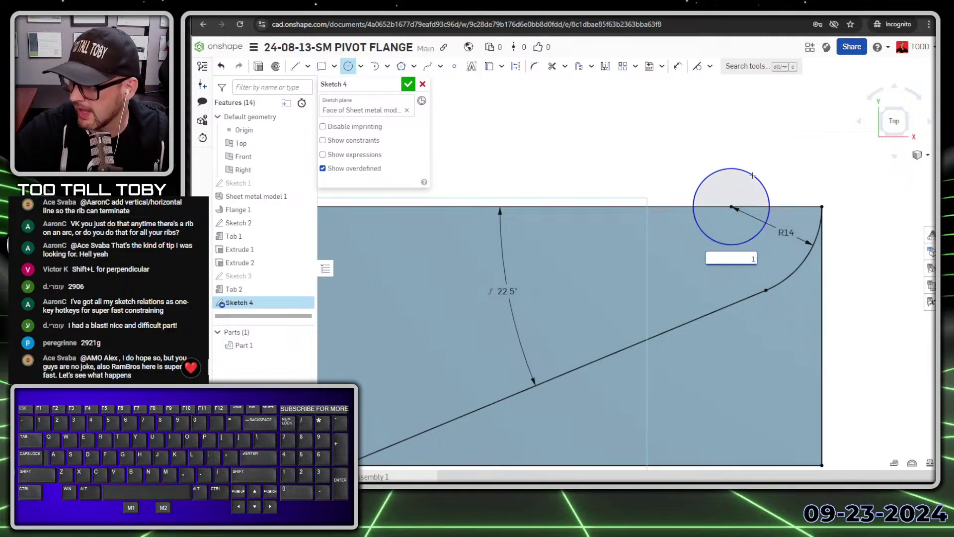
pyautogui.write('14')
pyautogui.press('Return')
# Step: Cut the circle and the outer corner region out of the base with a Through all Remove extrude
pyautogui.scroll(-5, 641, 337)
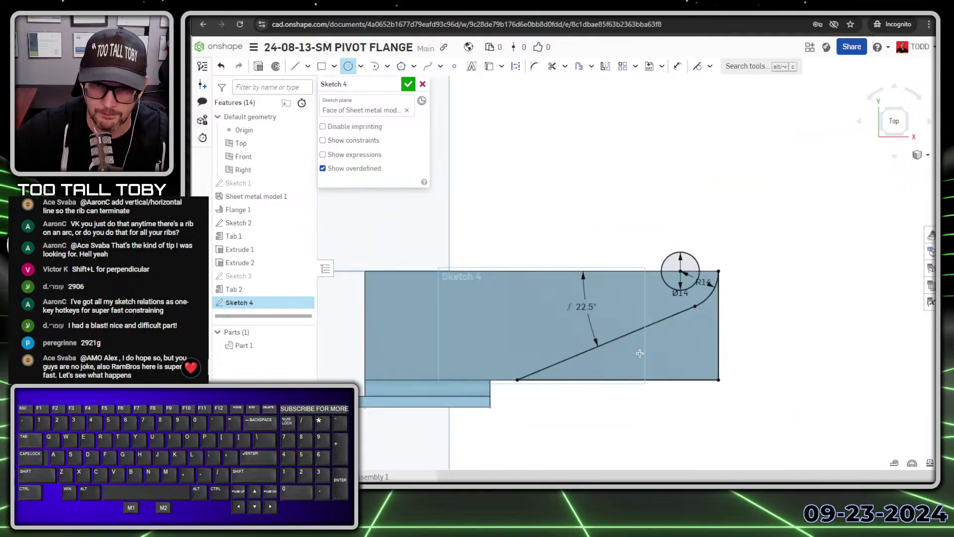
pyautogui.press('s')
pyautogui.click(560, 214)
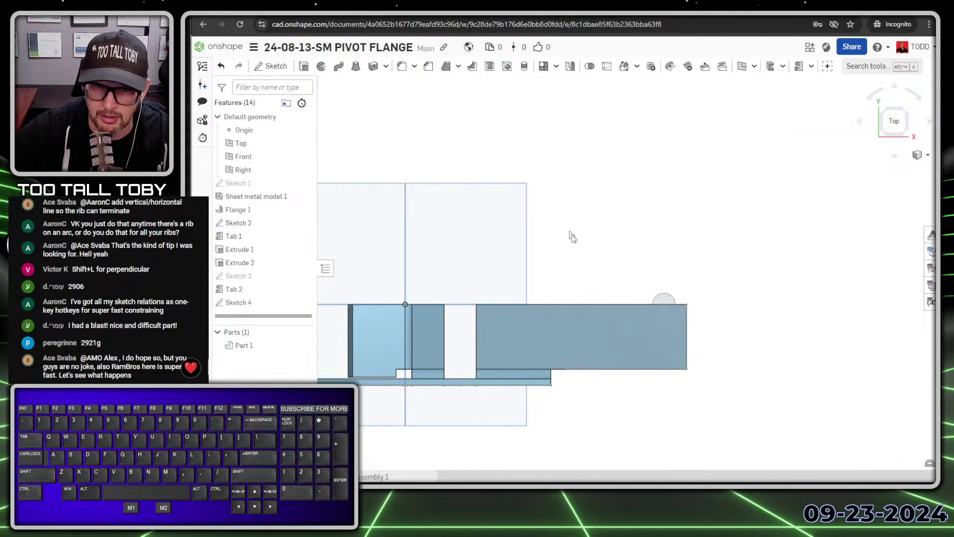
pyautogui.click(396, 156)
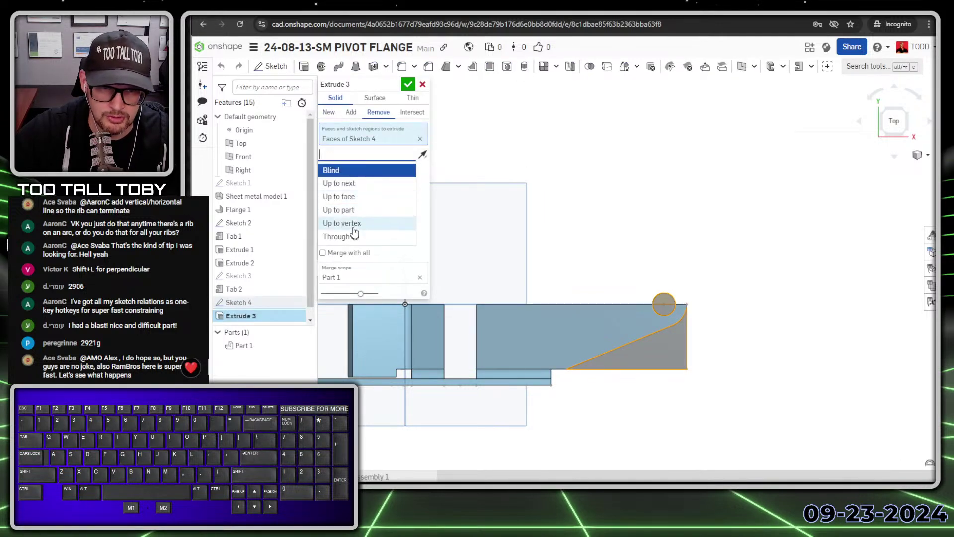
pyautogui.click(357, 235)
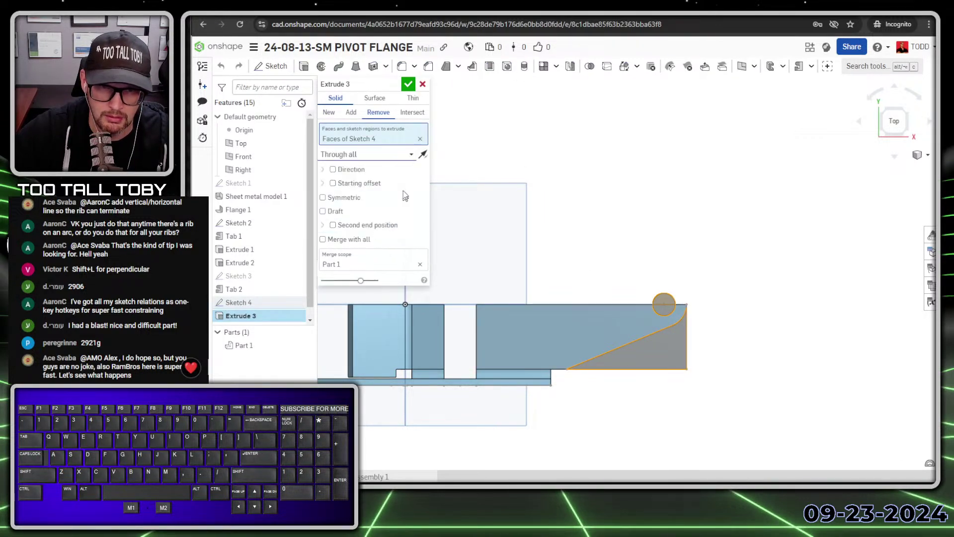
pyautogui.click(408, 84)
# Step: Mirror the half part about the thin face along the base's centreline, using Add to merge both halves into one part
pyautogui.hotkey('shift', '7')
pyautogui.moveTo(607, 230); pyautogui.dragTo(574, 320, button='right')
pyautogui.keyDown('ctrl'); pyautogui.moveTo(571, 317); pyautogui.dragTo(572, 314, button='middle'); pyautogui.keyUp('ctrl')
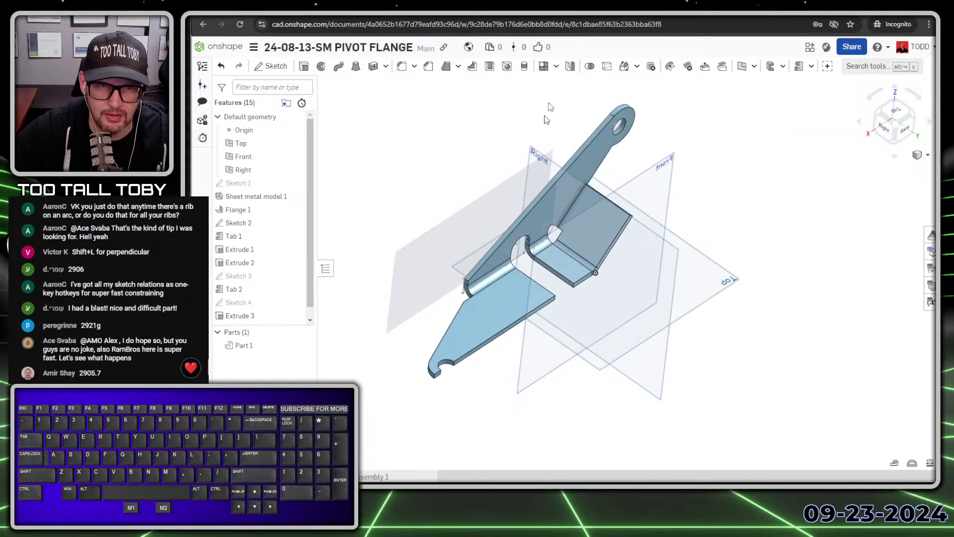
pyautogui.click(571, 68)
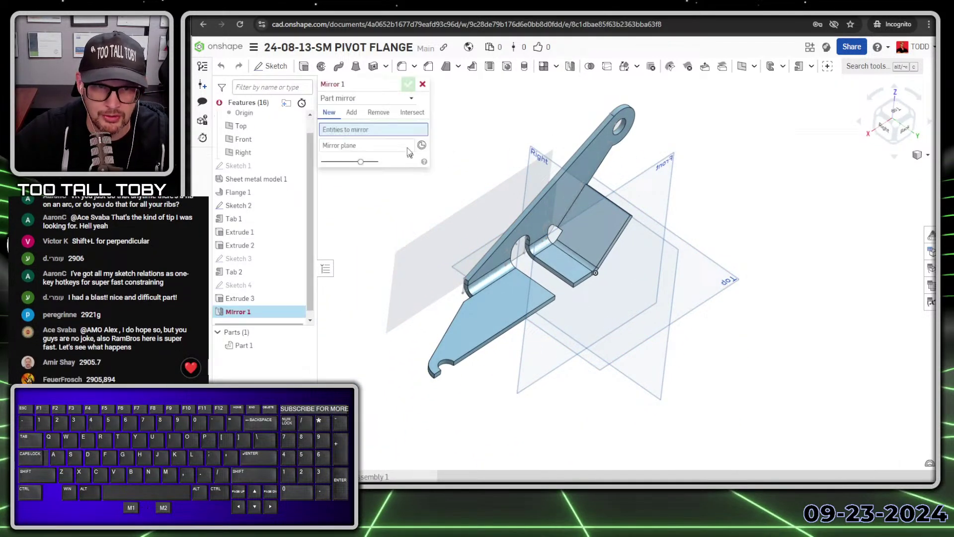
pyautogui.click(373, 155)
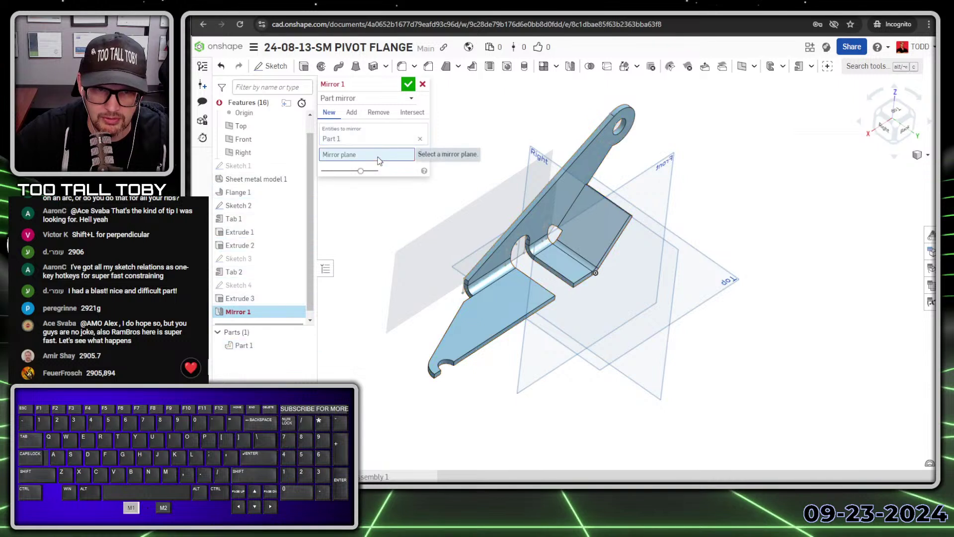
pyautogui.click(478, 353)
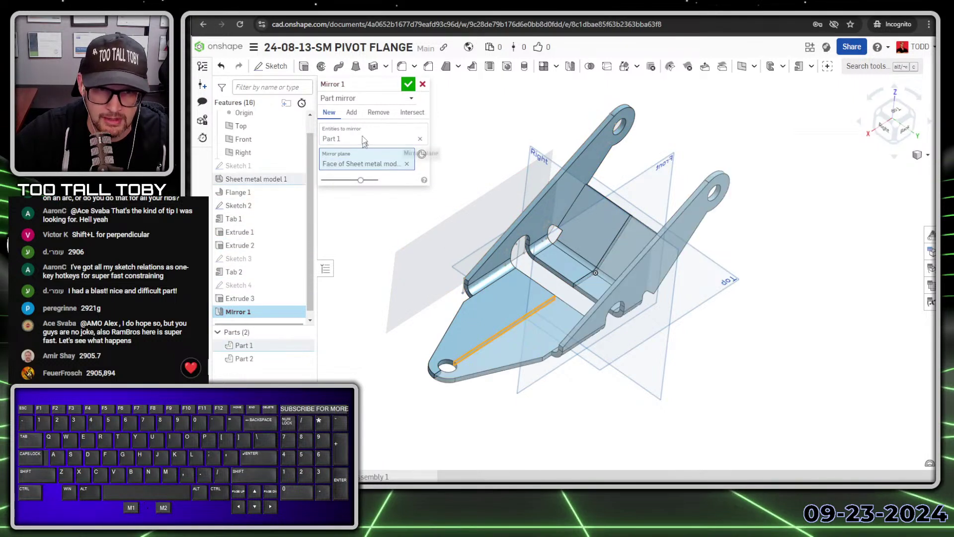
pyautogui.click(352, 113)
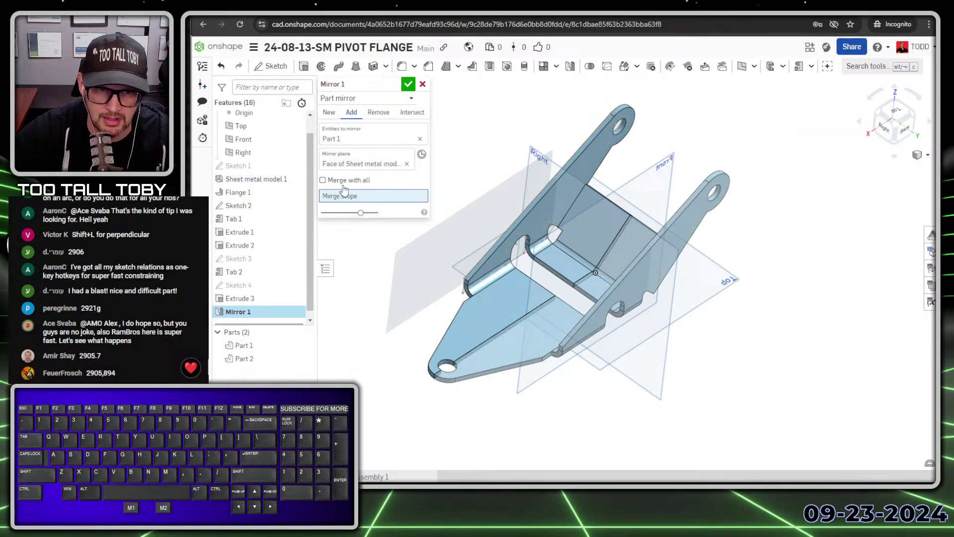
pyautogui.click(408, 84)
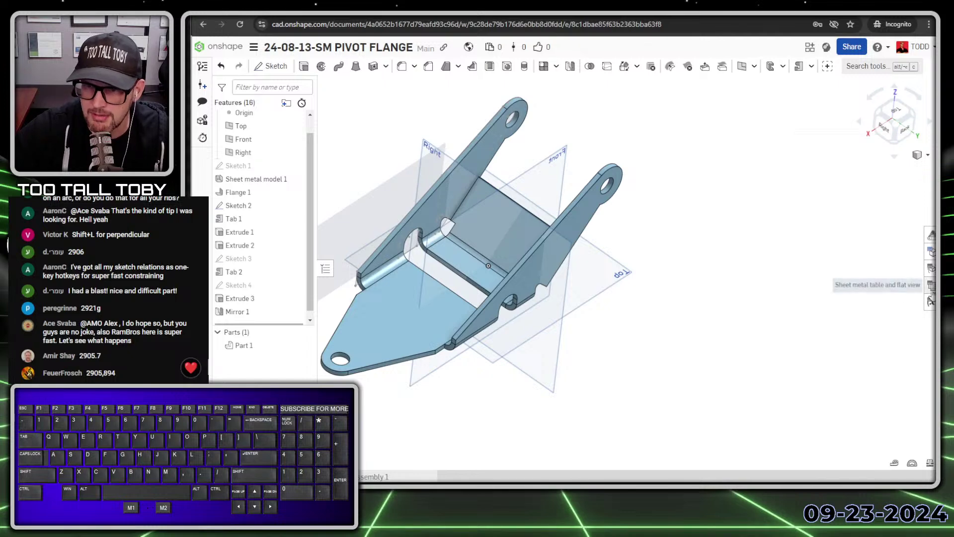
# Step: Show the sheet metal table and flat view to check the mirrored part's flat pattern
pyautogui.click(930, 286)
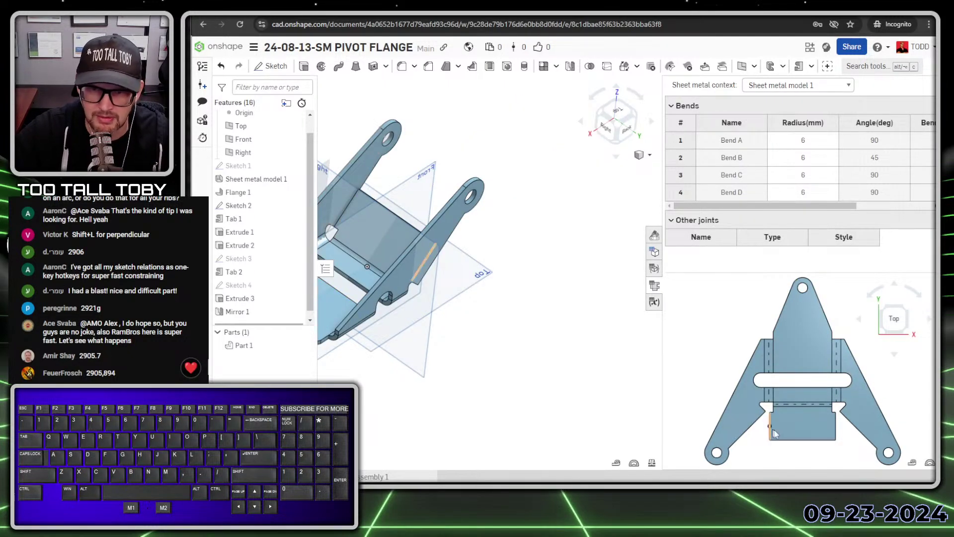
# Step: Compare the flat view with the practice drawing's flat pattern, and hide the sheet metal table and flat view
pyautogui.hotkey('alt', 'Tab')
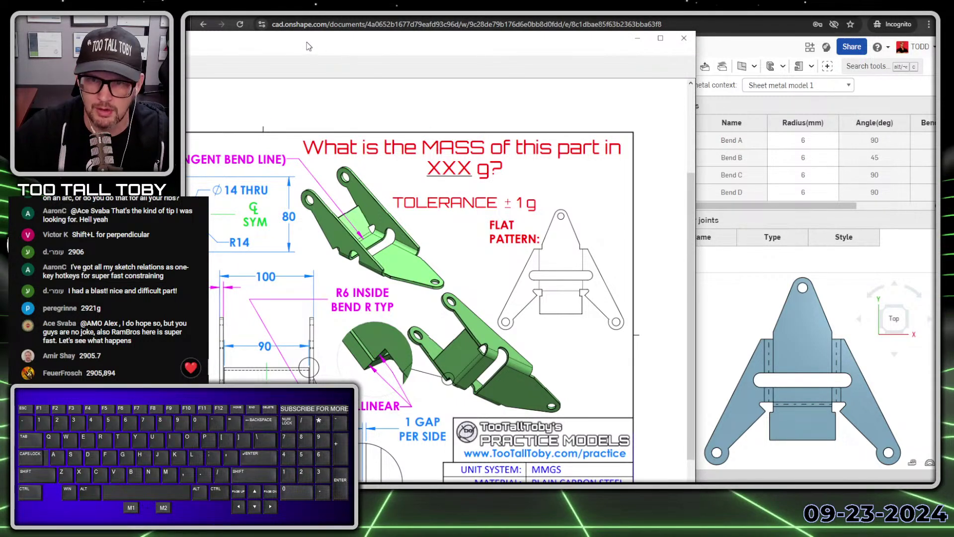
pyautogui.click(637, 39)
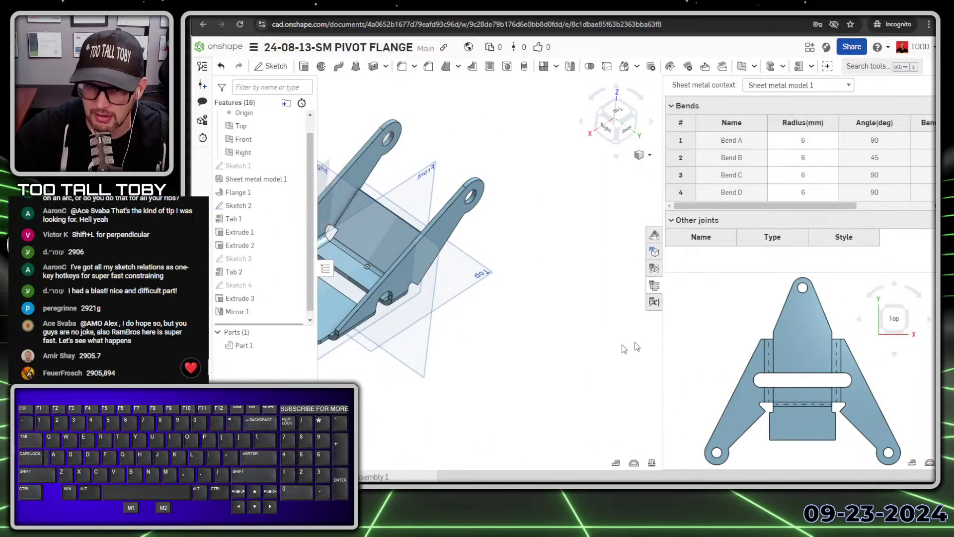
pyautogui.click(653, 285)
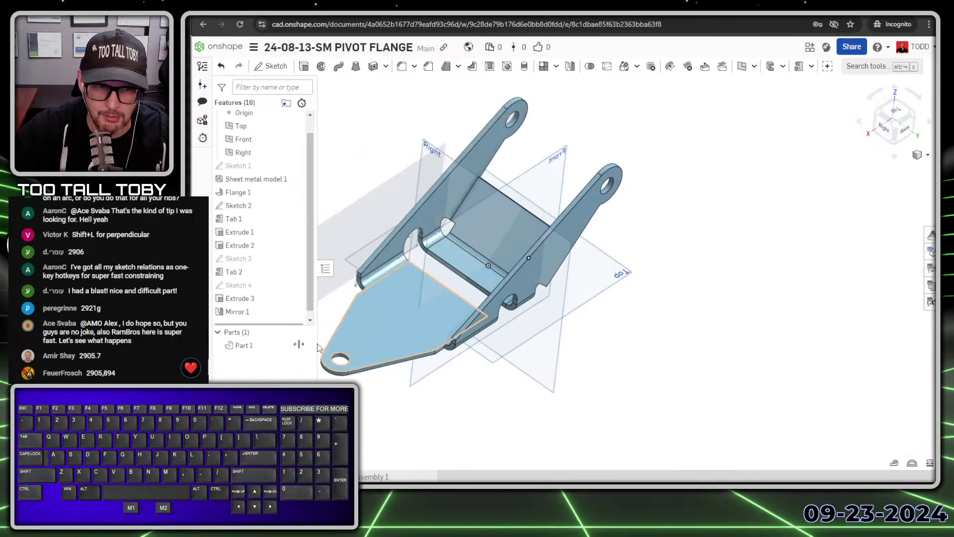
# Step: Assign TTT-PLAIN CARBON STEEL from the TTT-CUSTOM MATERIALS library to Part 1
pyautogui.rightClick(246, 348)
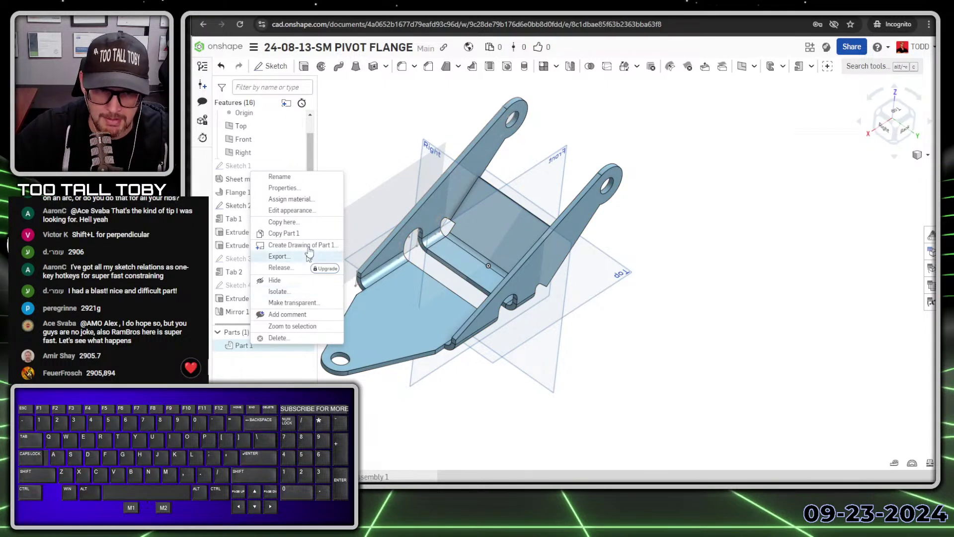
pyautogui.click(293, 198)
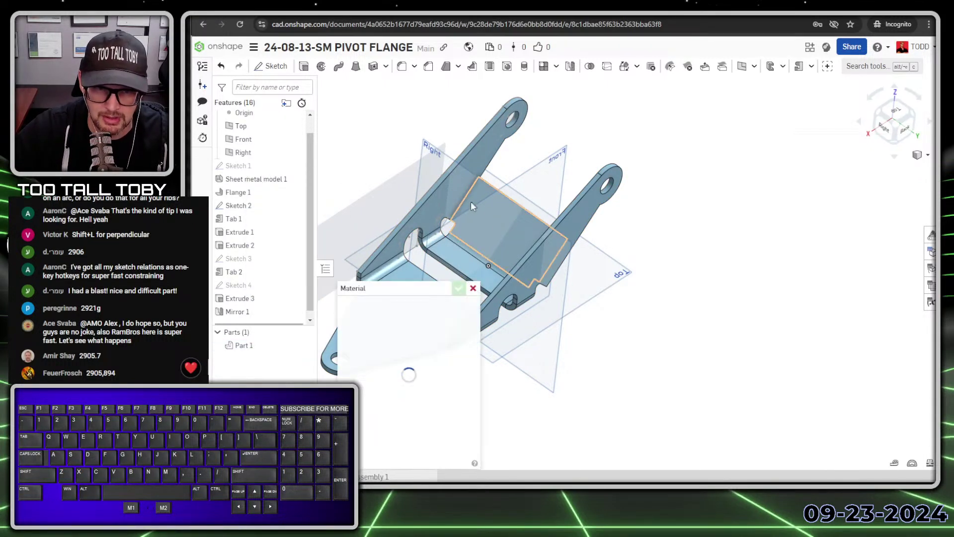
pyautogui.moveTo(423, 285); pyautogui.dragTo(471, 214)
pyautogui.click(447, 250)
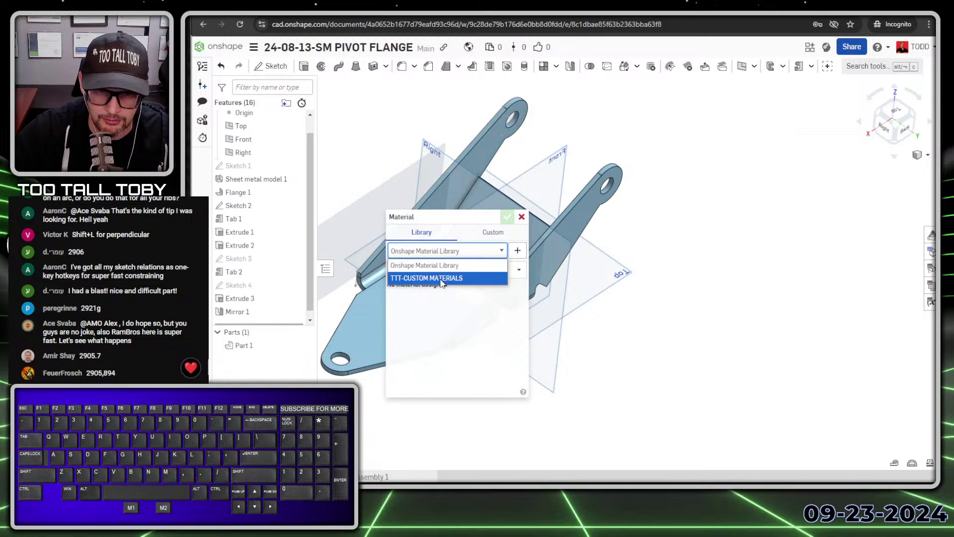
pyautogui.click(442, 275)
pyautogui.click(464, 271)
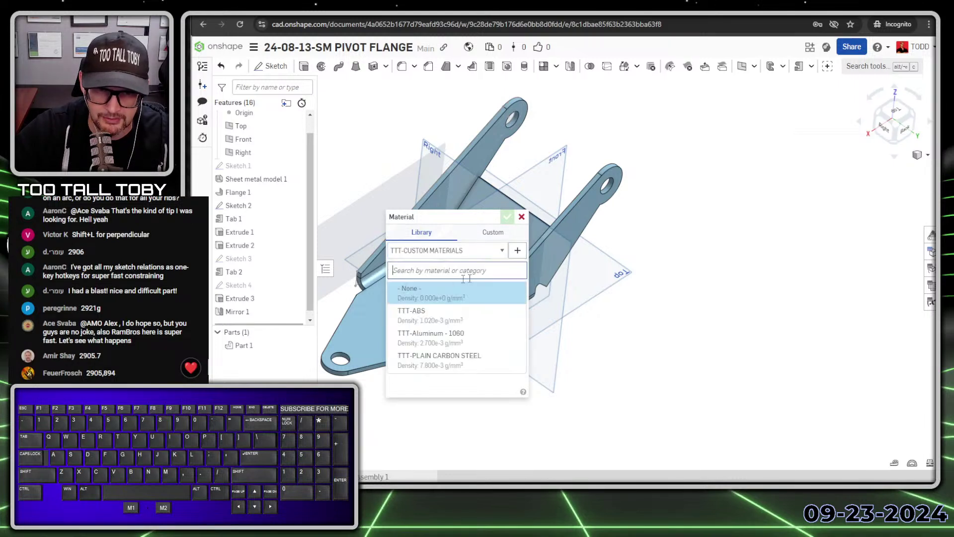
pyautogui.click(436, 358)
pyautogui.click(506, 218)
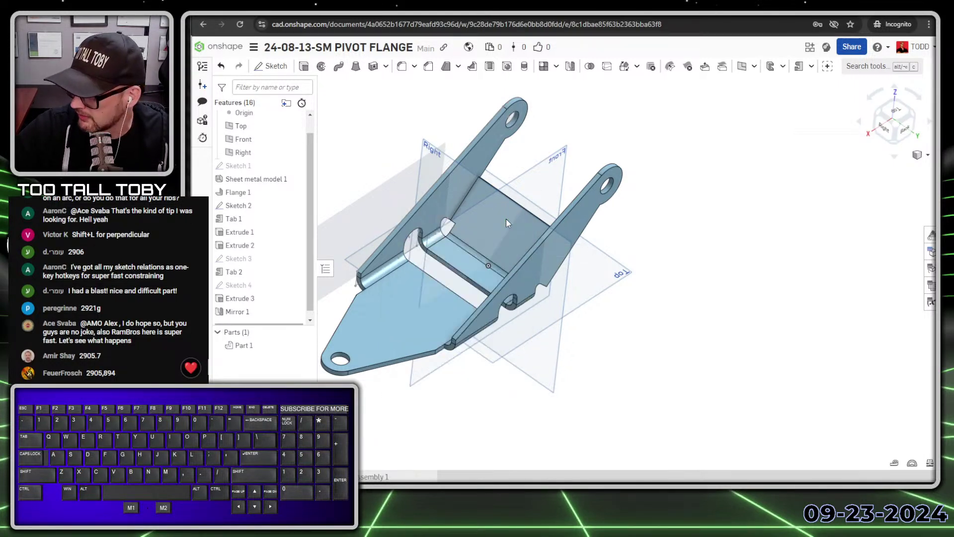
# Step: Check the mass of Part 1 in its mass and section properties
pyautogui.click(929, 462)
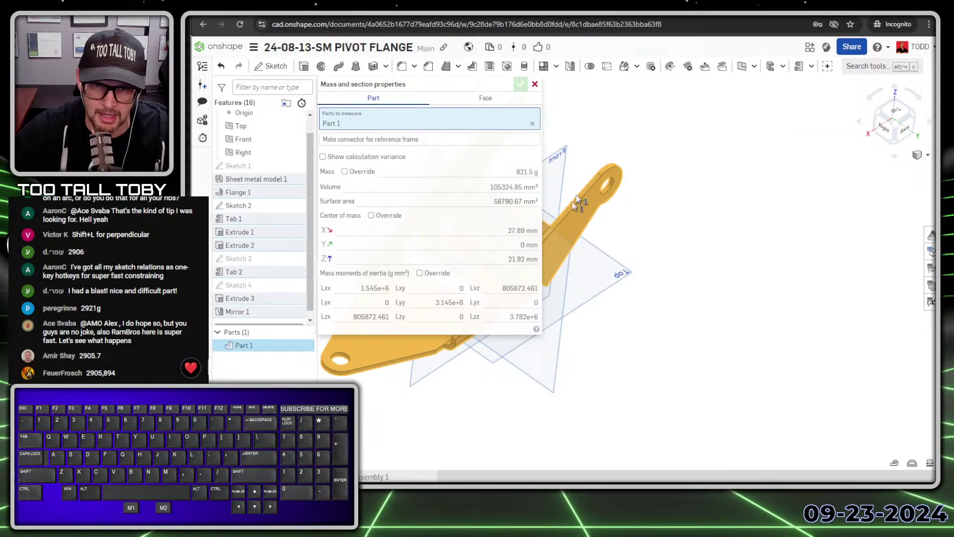
pyautogui.moveTo(526, 258)
pyautogui.moveTo(510, 181)
pyautogui.mouseDown()
pyautogui.moveTo(500, 154)
pyautogui.moveTo(520, 195)
pyautogui.mouseUp()
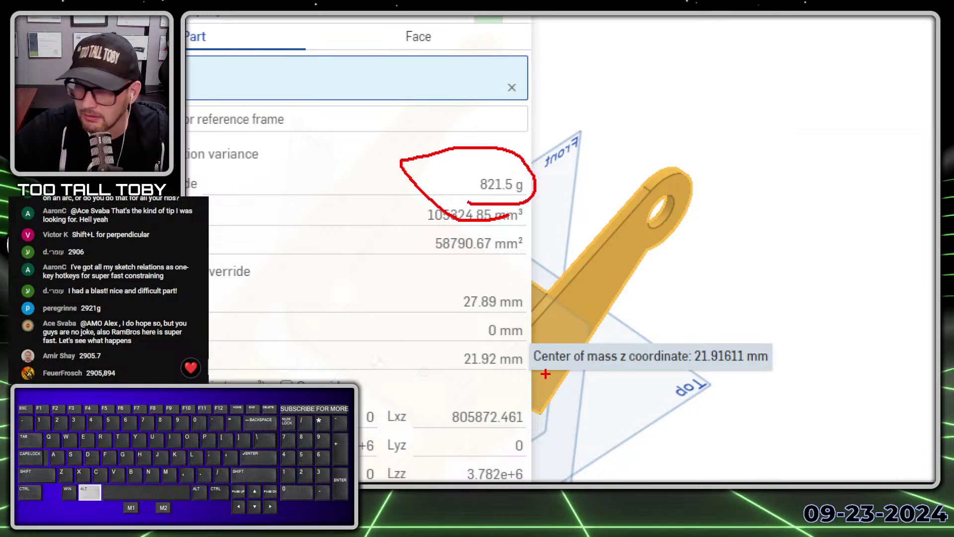
pyautogui.press('Escape')
pyautogui.click(535, 84)
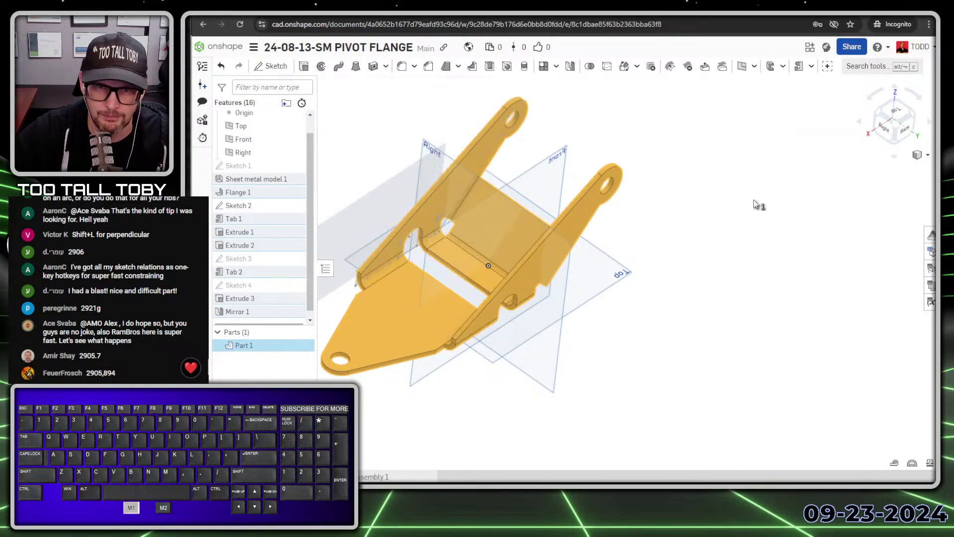
# Step: Examine the side arm's profile in Sketch 2, checking the slanted edge's tangency to the outer circle and the dimensions
pyautogui.moveTo(755, 202); pyautogui.dragTo(419, 168, button='right')
pyautogui.scroll(6, 440, 199)
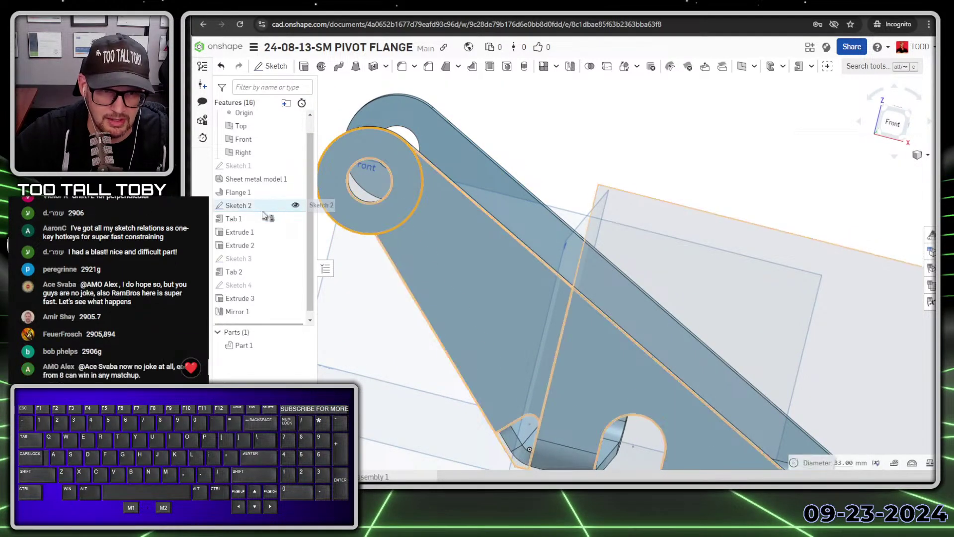
pyautogui.doubleClick(239, 205)
pyautogui.keyDown('ctrl'); pyautogui.moveTo(518, 224); pyautogui.dragTo(631, 277, button='right'); pyautogui.keyUp('ctrl')
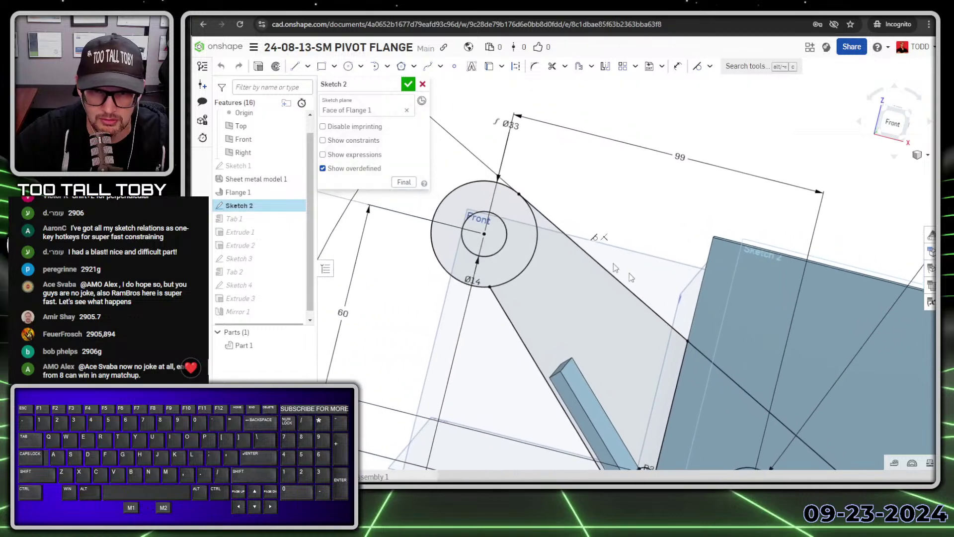
pyautogui.keyDown('ctrl'); pyautogui.moveTo(560, 202); pyautogui.dragTo(591, 218, button='right'); pyautogui.keyUp('ctrl')
pyautogui.click(559, 217)
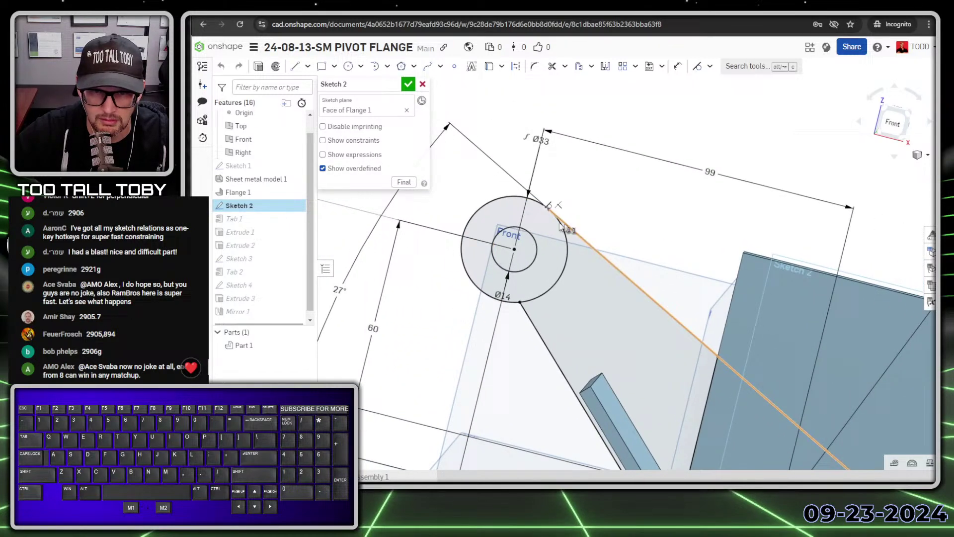
pyautogui.click(495, 201)
pyautogui.scroll(-5, 594, 271)
pyautogui.press('Escape')
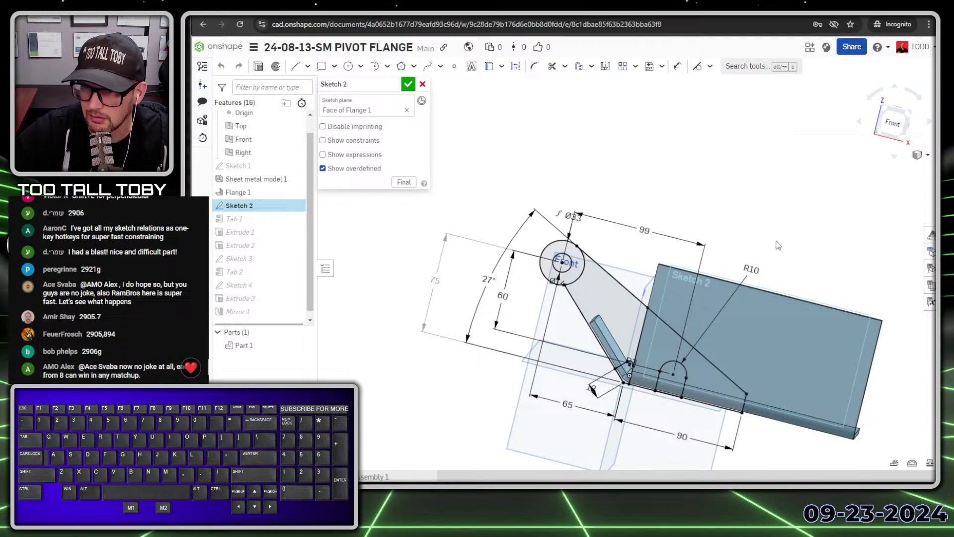
pyautogui.keyDown('ctrl'); pyautogui.moveTo(746, 247); pyautogui.dragTo(640, 310, button='right'); pyautogui.keyUp('ctrl')
pyautogui.scroll(2, 660, 281)
pyautogui.scroll(-2, 535, 307)
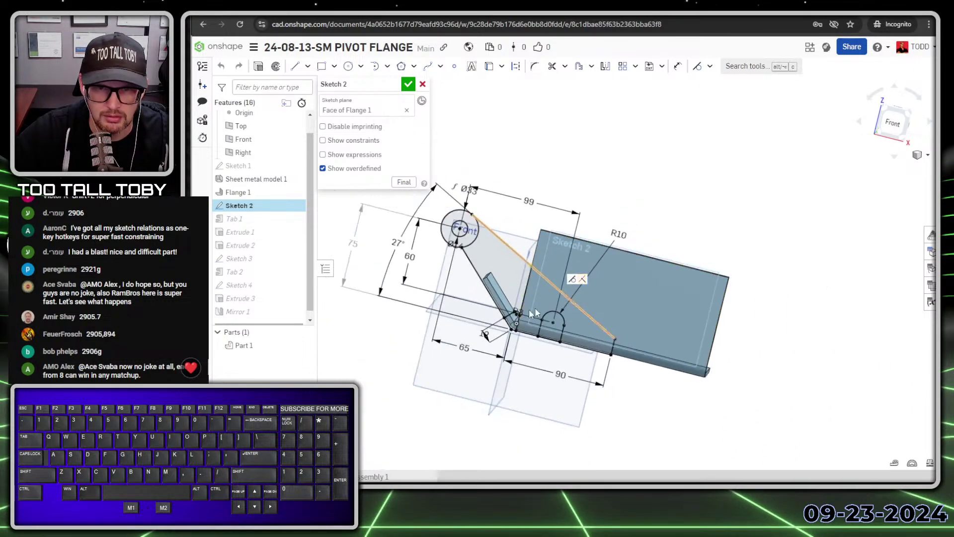
pyautogui.keyDown('ctrl'); pyautogui.moveTo(490, 308); pyautogui.dragTo(540, 310, button='right'); pyautogui.keyUp('ctrl')
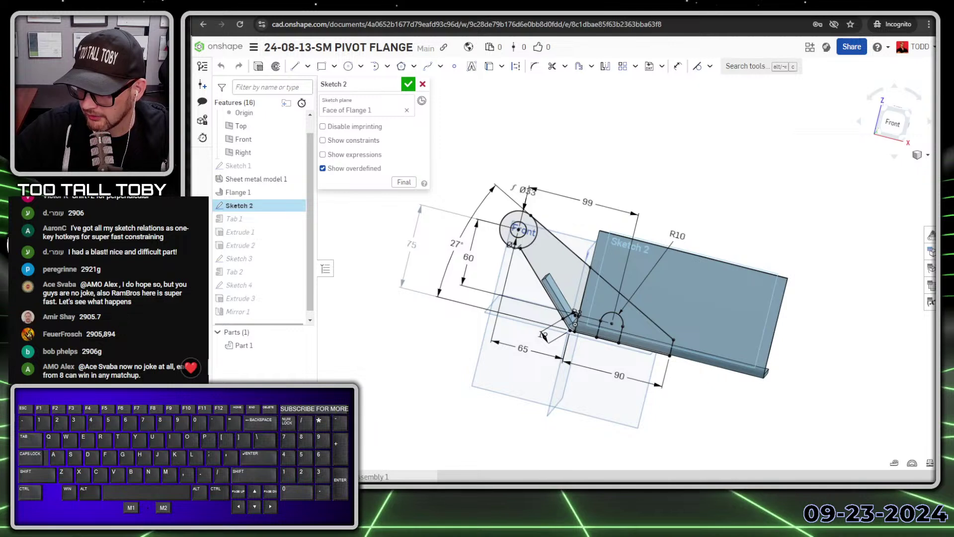
pyautogui.click(408, 84)
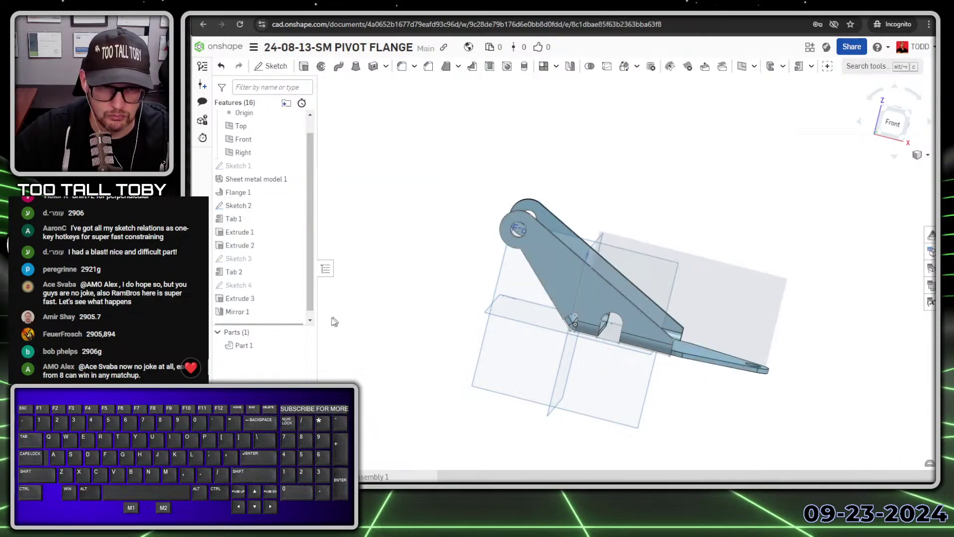
# Step: Roll the feature history back to just after Flange 1 and review the dimensions of Sketch 1
pyautogui.moveTo(270, 324)
pyautogui.mouseDown()
pyautogui.moveTo(269, 243)
pyautogui.moveTo(276, 373)
pyautogui.moveTo(291, 224)
pyautogui.mouseUp()
pyautogui.moveTo(486, 259); pyautogui.dragTo(522, 268, button='right')
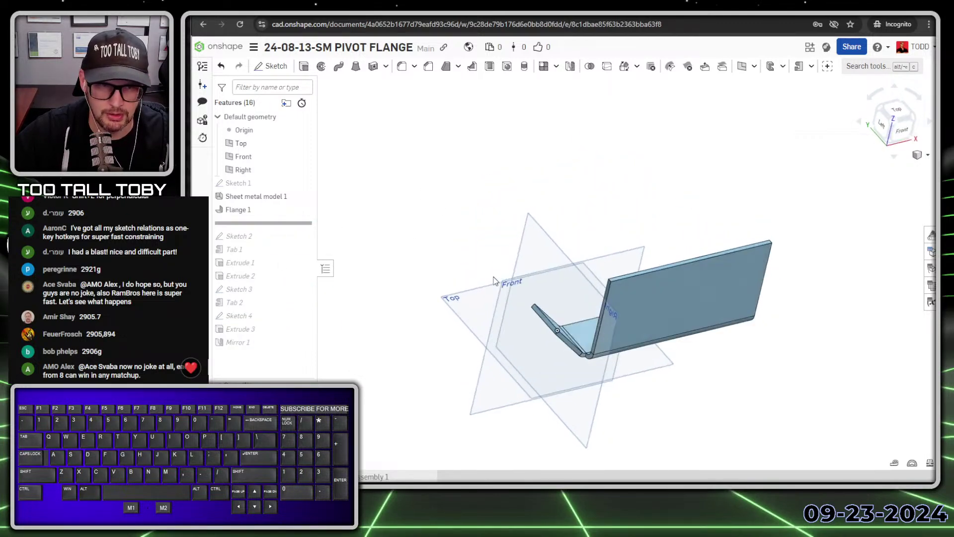
pyautogui.doubleClick(238, 183)
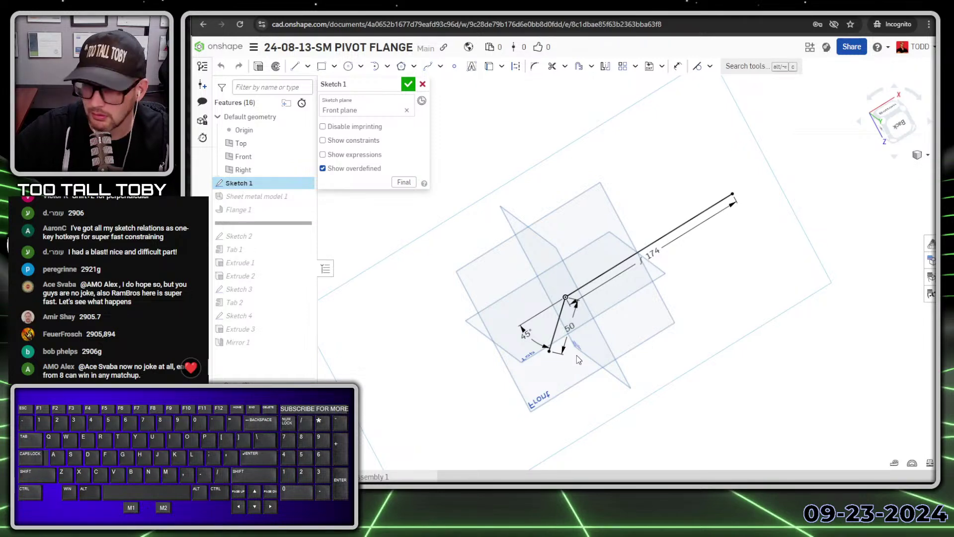
pyautogui.moveTo(577, 354)
pyautogui.mouseDown(button='right')
pyautogui.moveTo(580, 292)
pyautogui.moveTo(569, 334)
pyautogui.mouseUp(button='right')
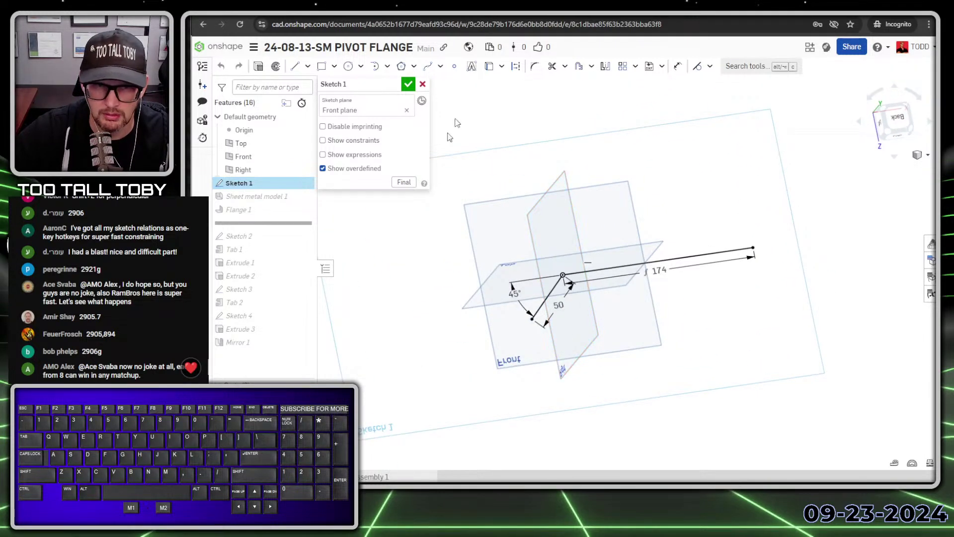
pyautogui.click(407, 85)
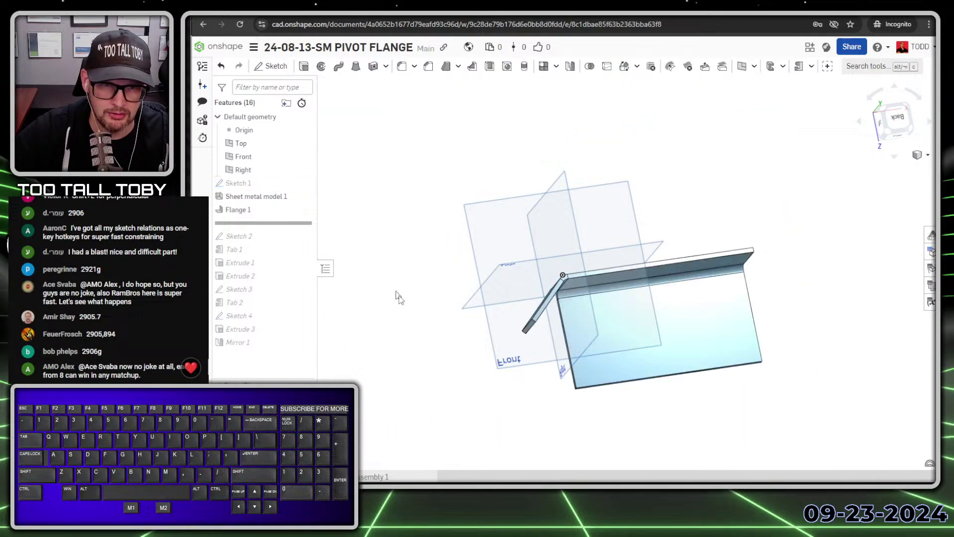
# Step: Review the settings of Sheet metal model 1 and Flange 1 from the front view
pyautogui.moveTo(418, 159)
pyautogui.mouseDown(button='right')
pyautogui.moveTo(440, 241)
pyautogui.moveTo(559, 297)
pyautogui.mouseUp(button='right')
pyautogui.hotkey('shift', '1')
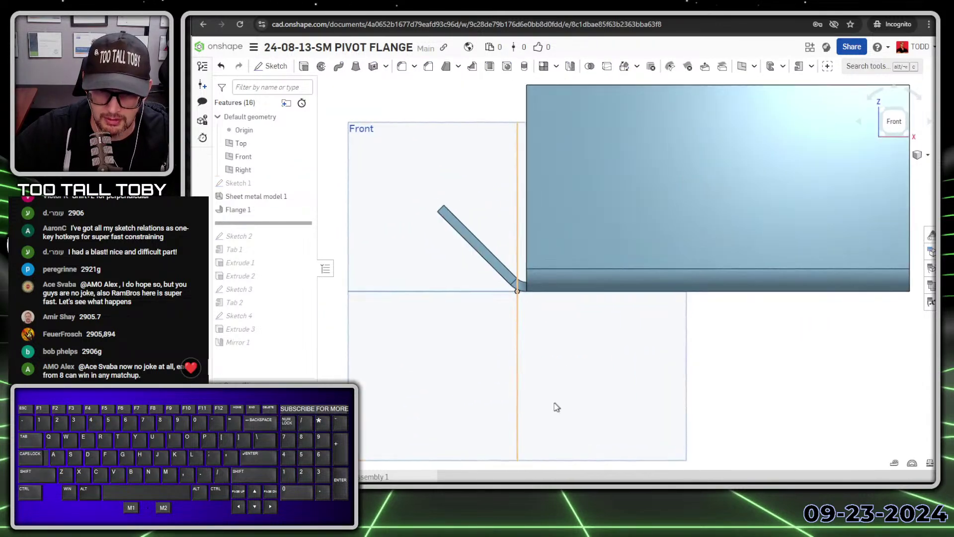
pyautogui.doubleClick(251, 196)
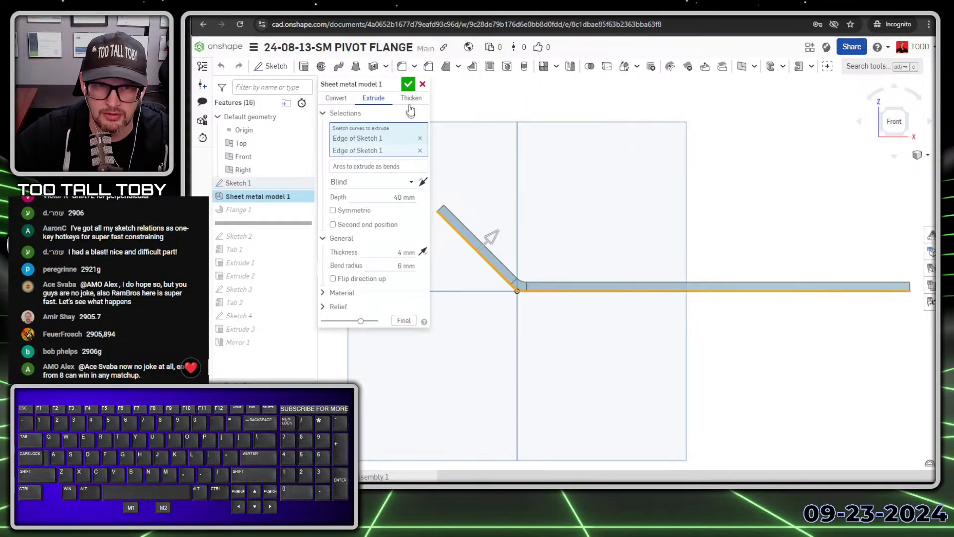
pyautogui.click(408, 84)
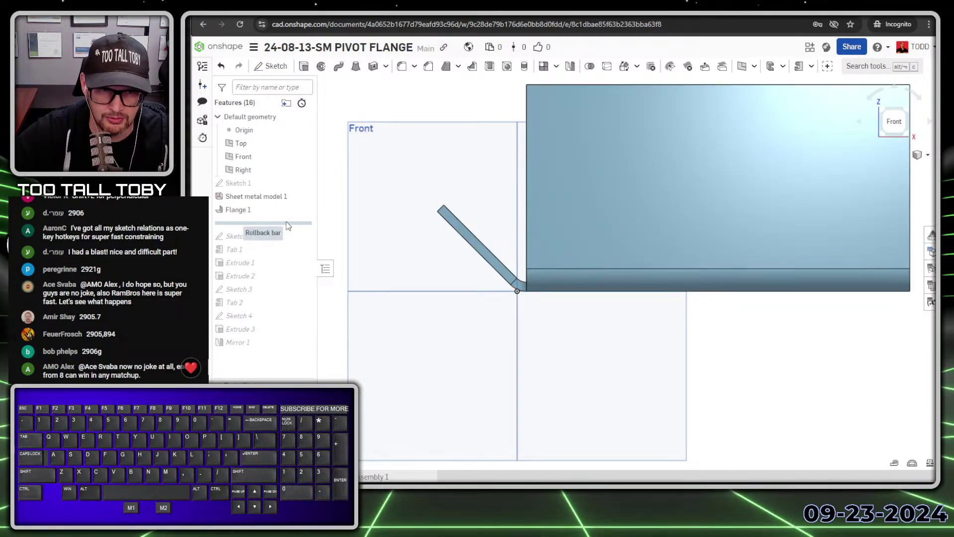
pyautogui.doubleClick(238, 212)
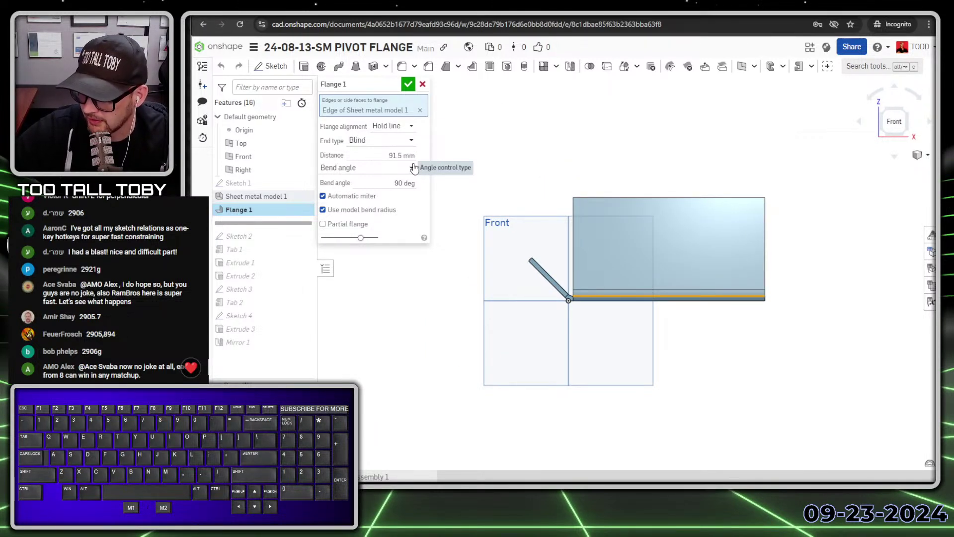
pyautogui.click(408, 85)
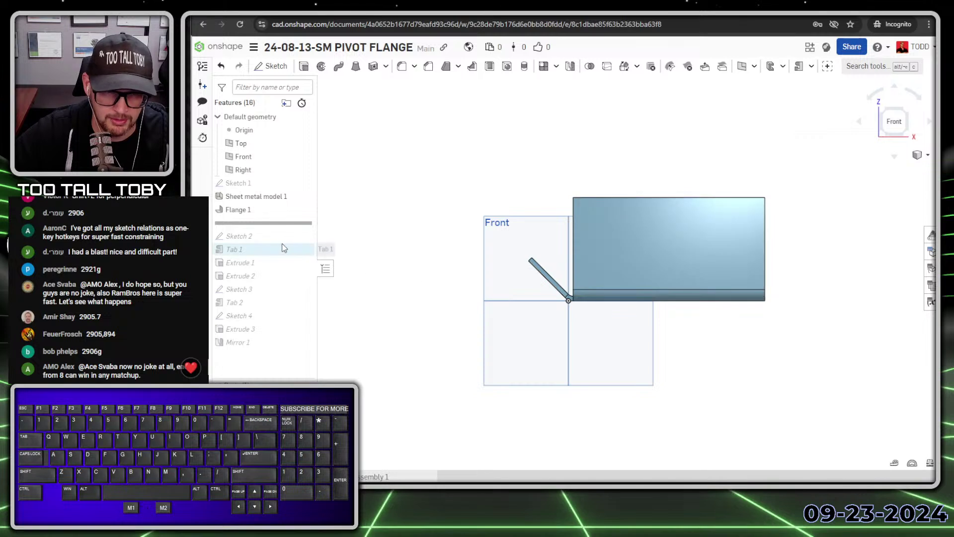
# Step: Roll the feature history forward past Sketch 2 and open that sketch to check its corner relief and dimensions
pyautogui.moveTo(276, 223)
pyautogui.mouseDown()
pyautogui.moveTo(271, 236)
pyautogui.moveTo(283, 237)
pyautogui.mouseUp()
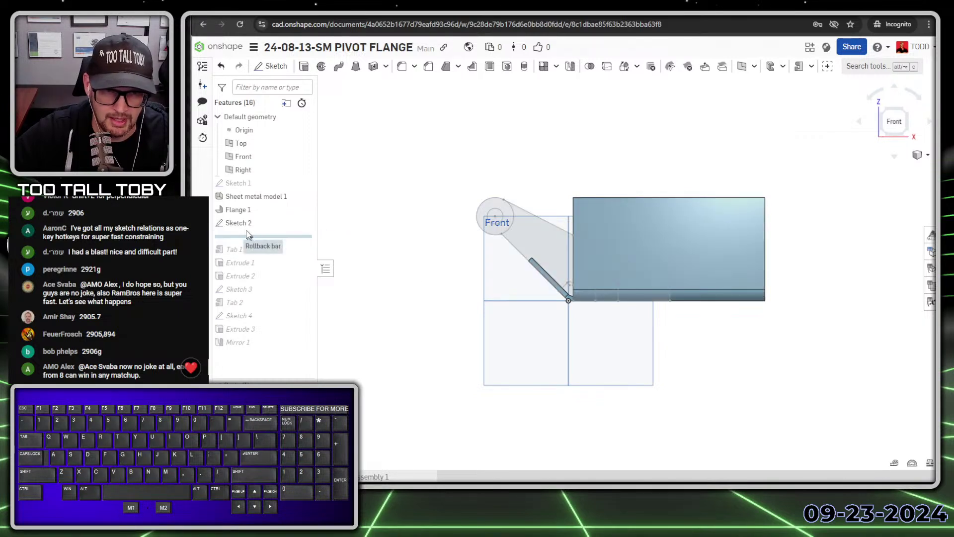
pyautogui.doubleClick(242, 223)
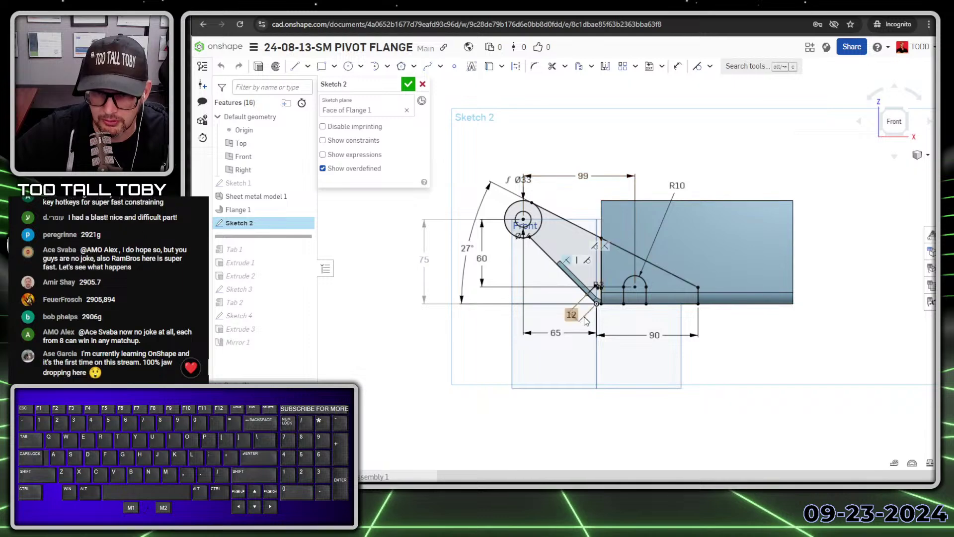
pyautogui.scroll(10, 601, 288)
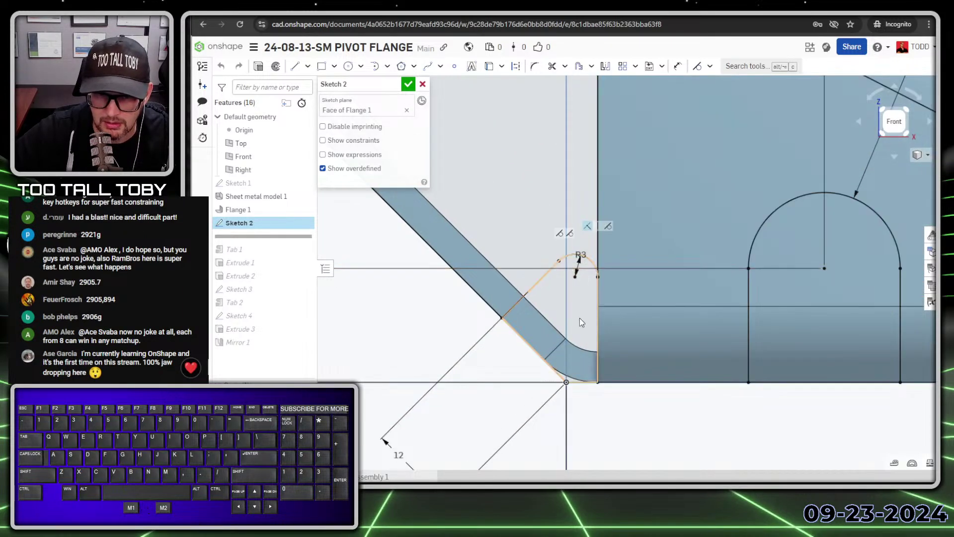
pyautogui.scroll(-4, 580, 317)
pyautogui.scroll(-2, 539, 386)
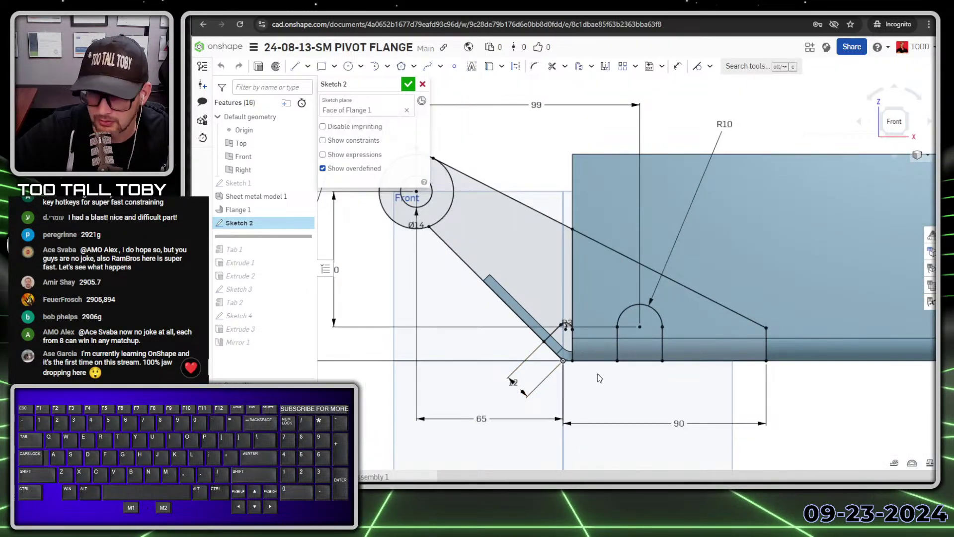
pyautogui.scroll(-1, 547, 358)
pyautogui.keyDown('ctrl'); pyautogui.moveTo(505, 269); pyautogui.dragTo(541, 302, button='right'); pyautogui.keyUp('ctrl')
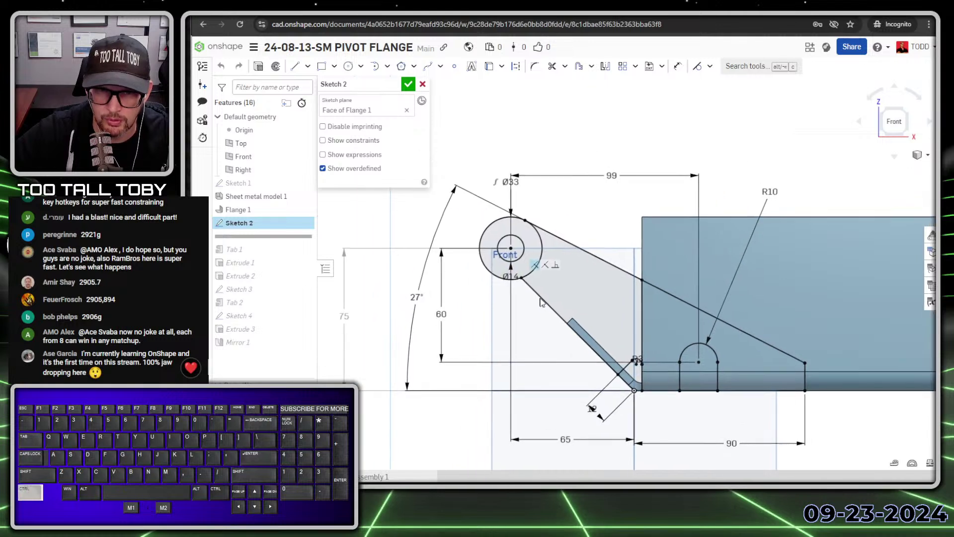
# Step: Move the arm hole's diameter dimension clear of the profile and set it to 17 mm, finishing Sketch 2
pyautogui.moveTo(508, 279); pyautogui.dragTo(579, 203)
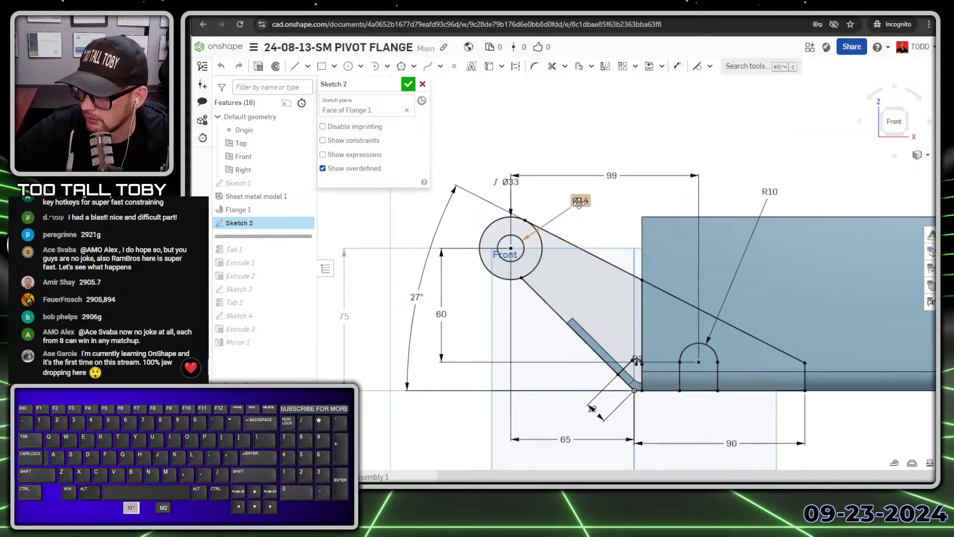
pyautogui.doubleClick(579, 203)
pyautogui.write('1')
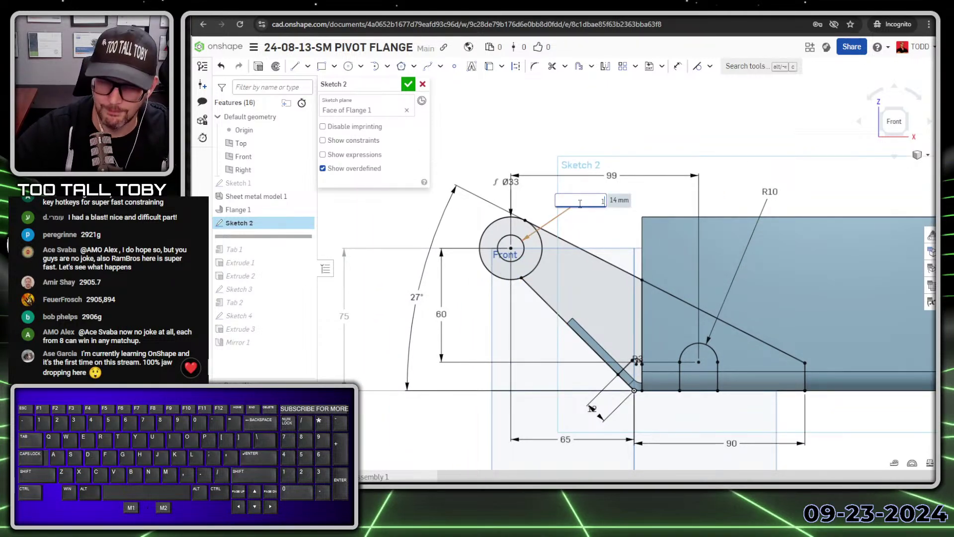
pyautogui.write('7')
pyautogui.press('Return')
pyautogui.click(408, 84)
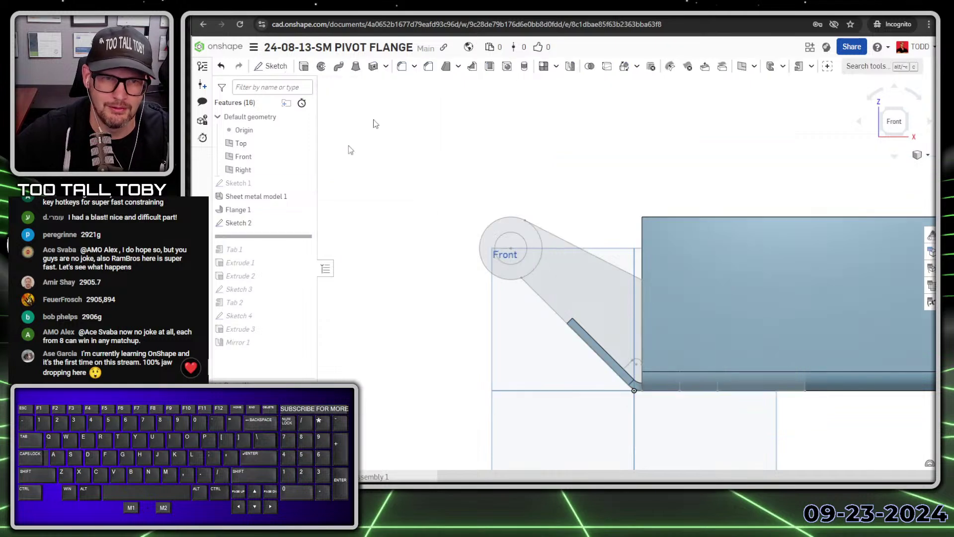
# Step: Roll the feature history forward to the end and check the mass properties of the complete part in isometric view
pyautogui.moveTo(264, 237); pyautogui.dragTo(268, 343)
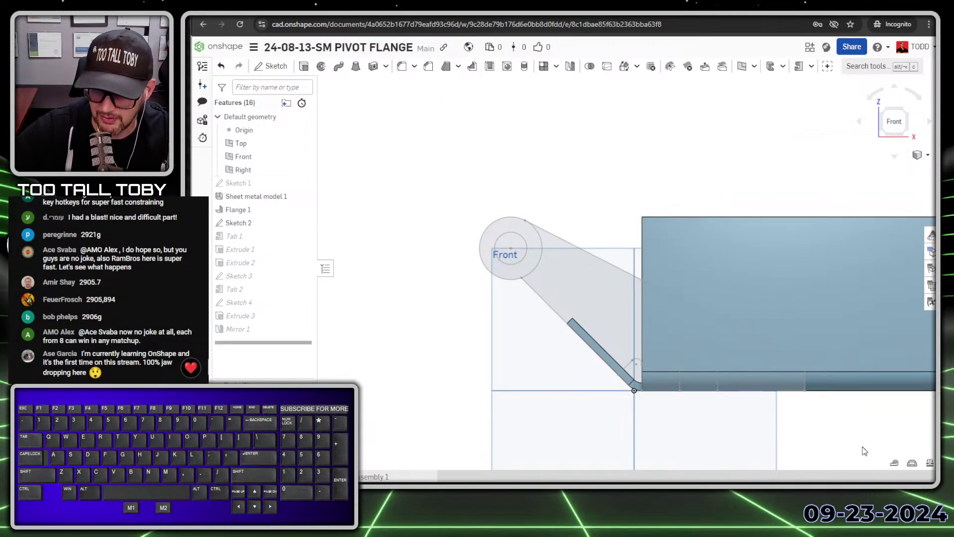
pyautogui.hotkey('shift', '7')
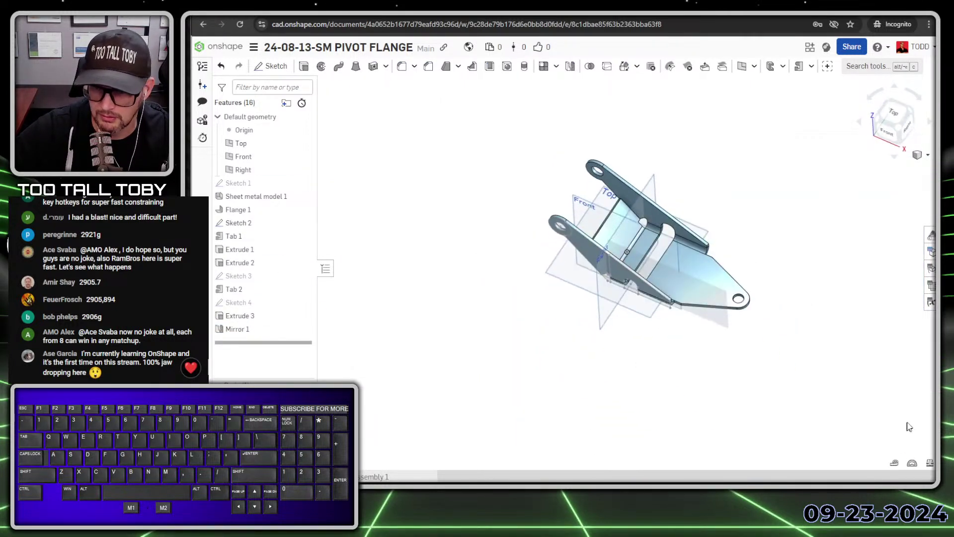
pyautogui.click(930, 462)
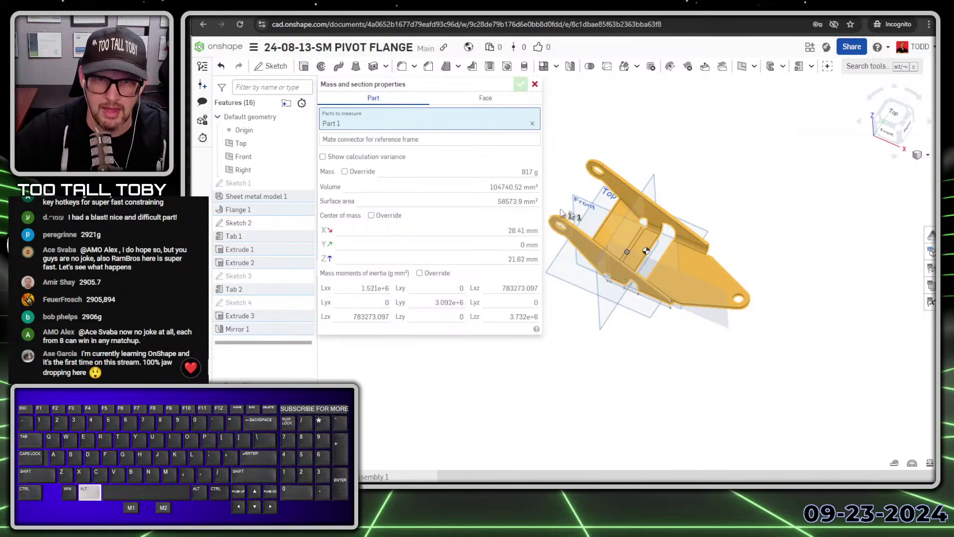
pyautogui.moveTo(544, 161)
pyautogui.mouseDown()
pyautogui.moveTo(510, 170)
pyautogui.moveTo(499, 162)
pyautogui.mouseUp()
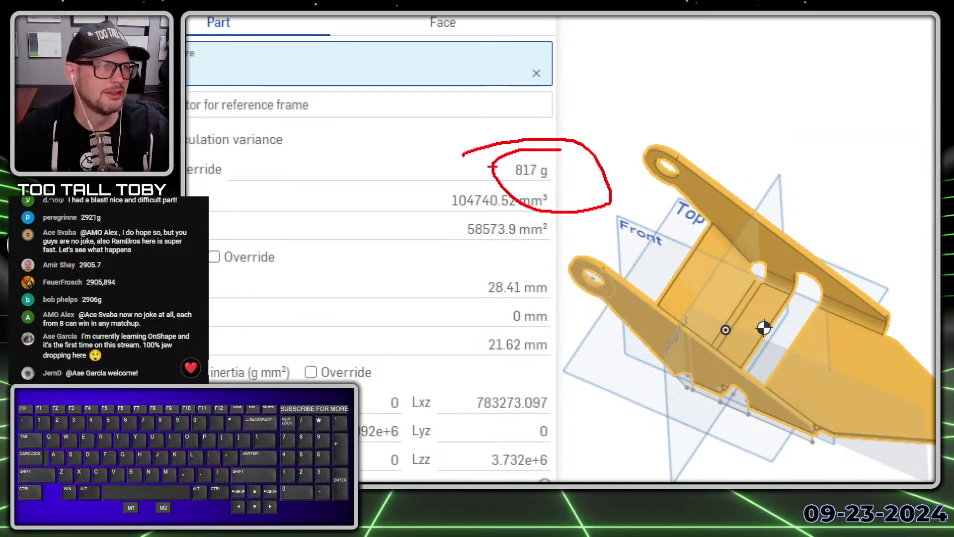
pyautogui.press('Escape')
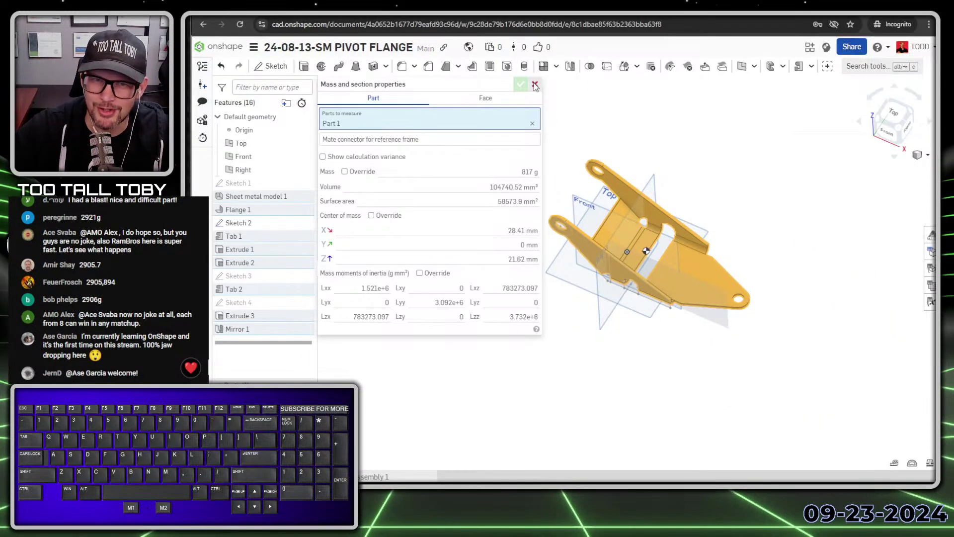
pyautogui.click(535, 85)
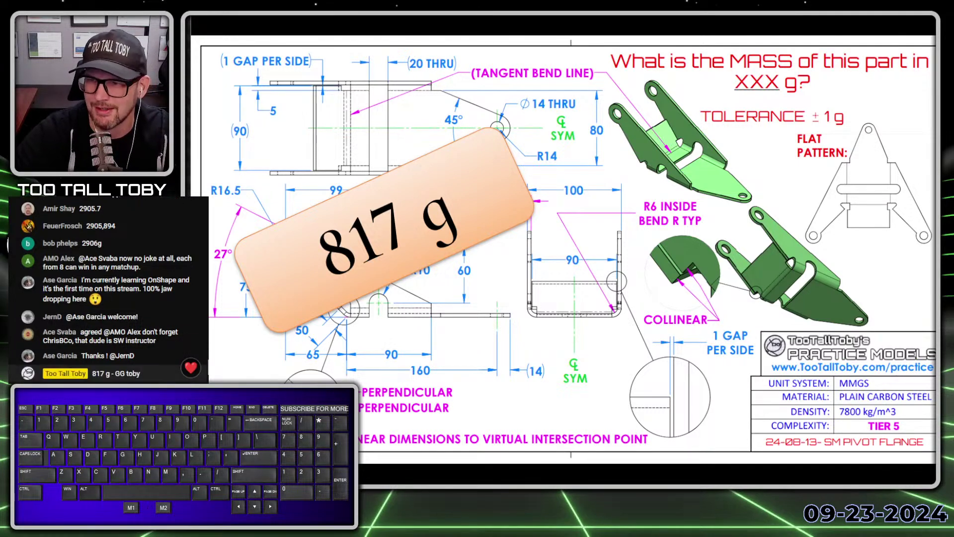
pyautogui.press('M1')
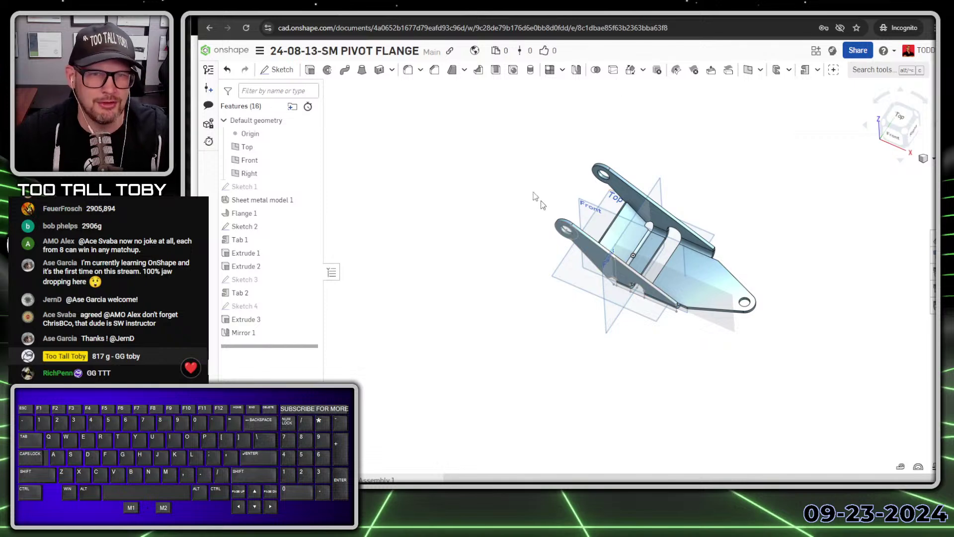
pyautogui.scroll(3, 819, 245)
pyautogui.moveTo(819, 245); pyautogui.dragTo(489, 222, button='right')
pyautogui.moveTo(489, 222); pyautogui.dragTo(511, 241, button='middle')
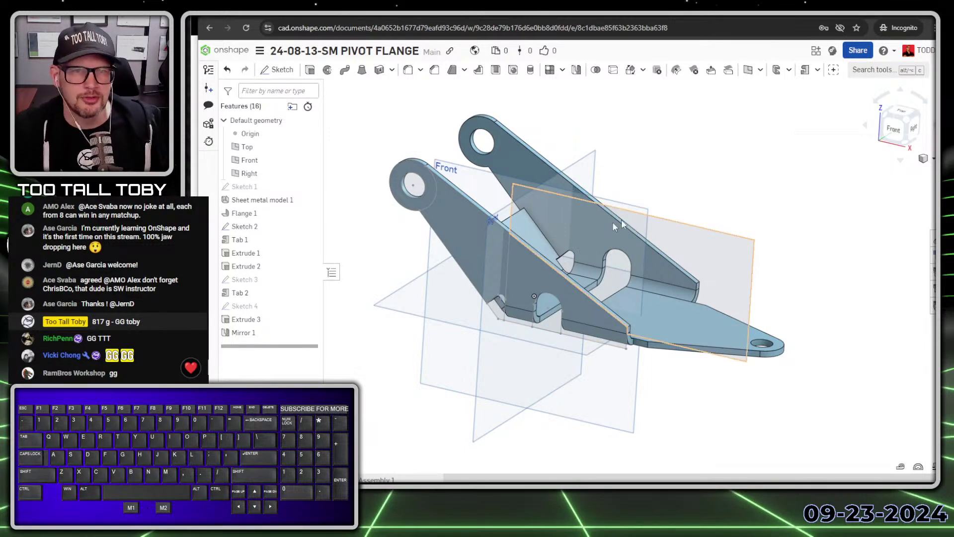
pyautogui.moveTo(681, 166); pyautogui.dragTo(698, 164, button='right')
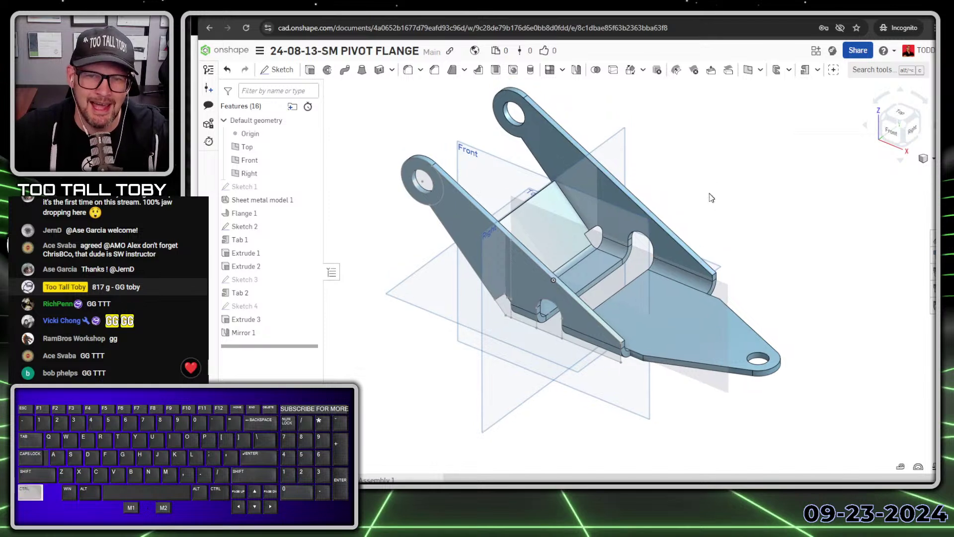
pyautogui.moveTo(711, 187); pyautogui.dragTo(718, 199, button='middle')
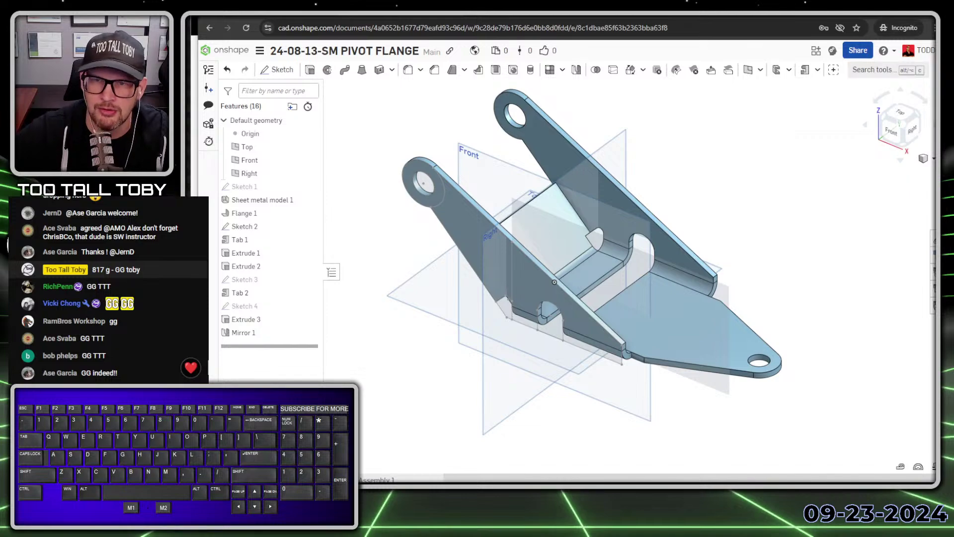
# Step: Switch to SOLIDWORKS and create a new part from the Part-PLAIN CARBON STEEL-MMGS template
pyautogui.hotkey('alt', 'Tab')
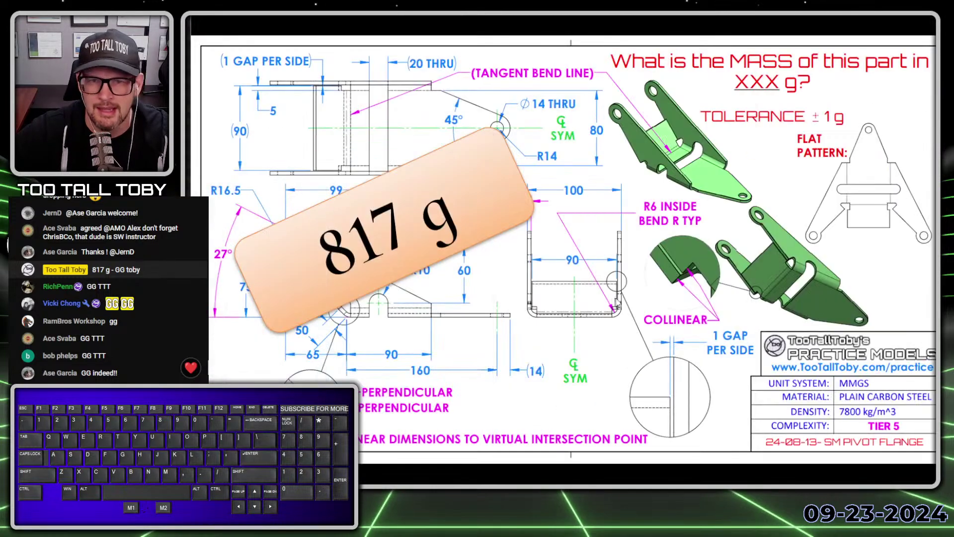
pyautogui.click(627, 226)
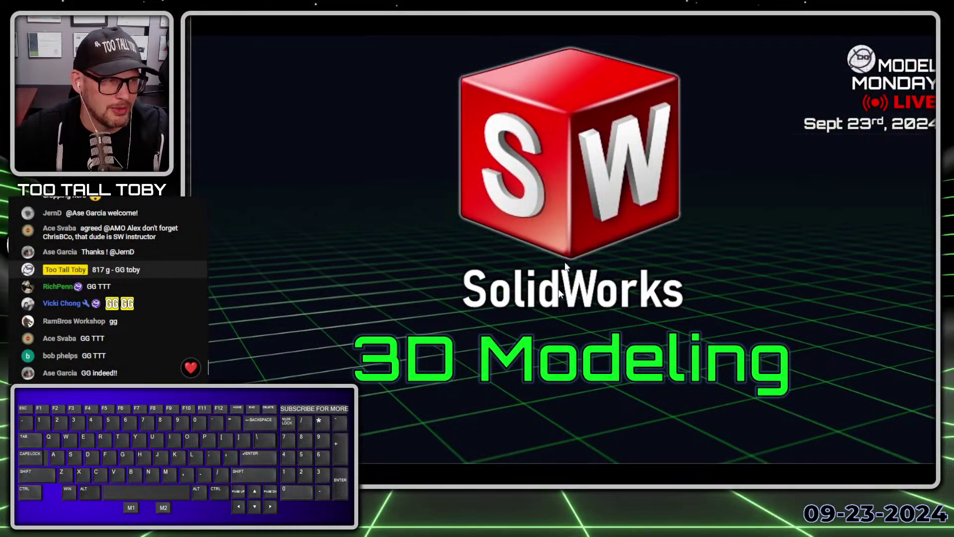
pyautogui.click(588, 317)
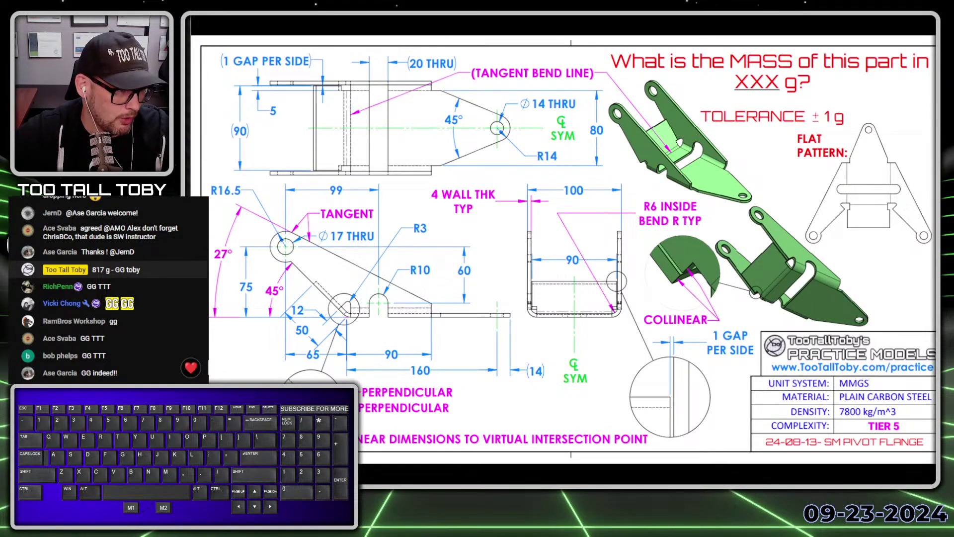
pyautogui.hotkey('alt', 'Tab')
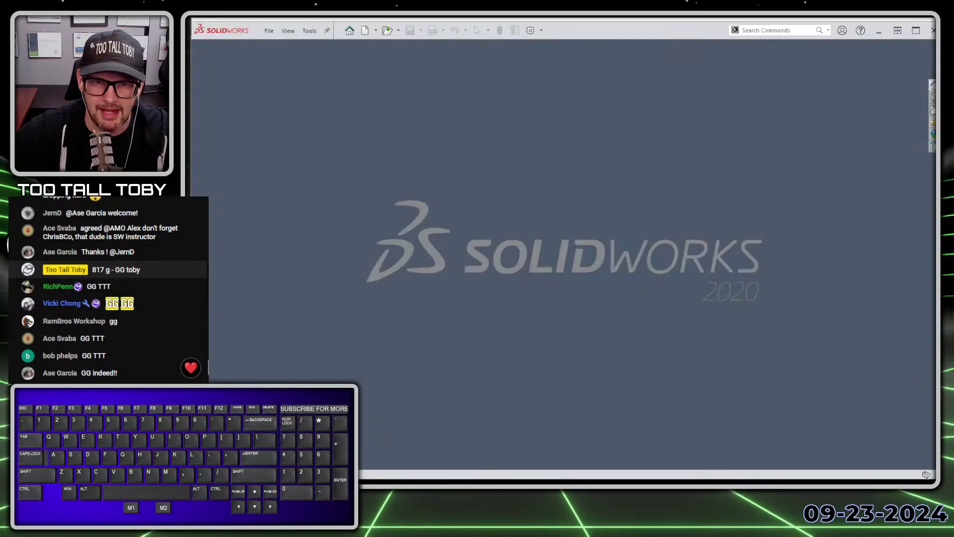
pyautogui.click(366, 28)
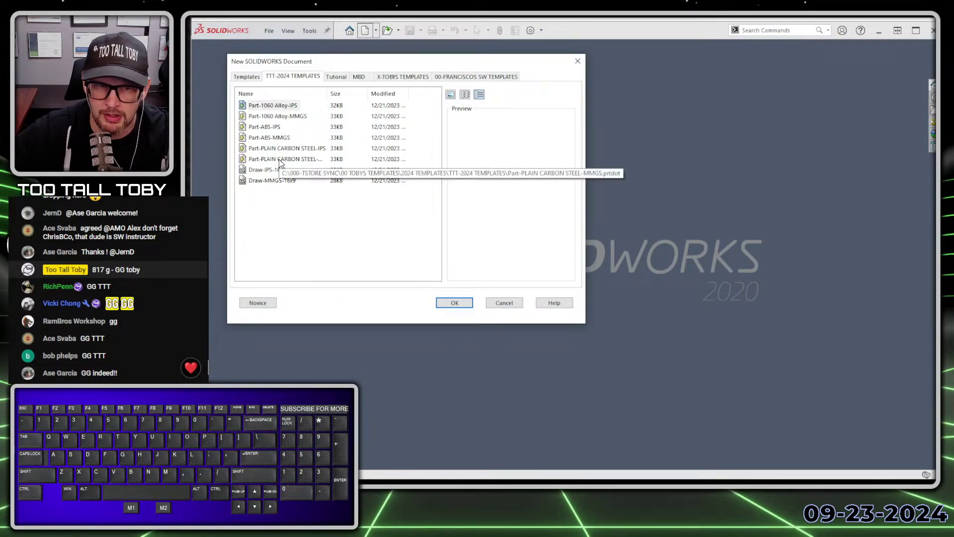
pyautogui.click(280, 159)
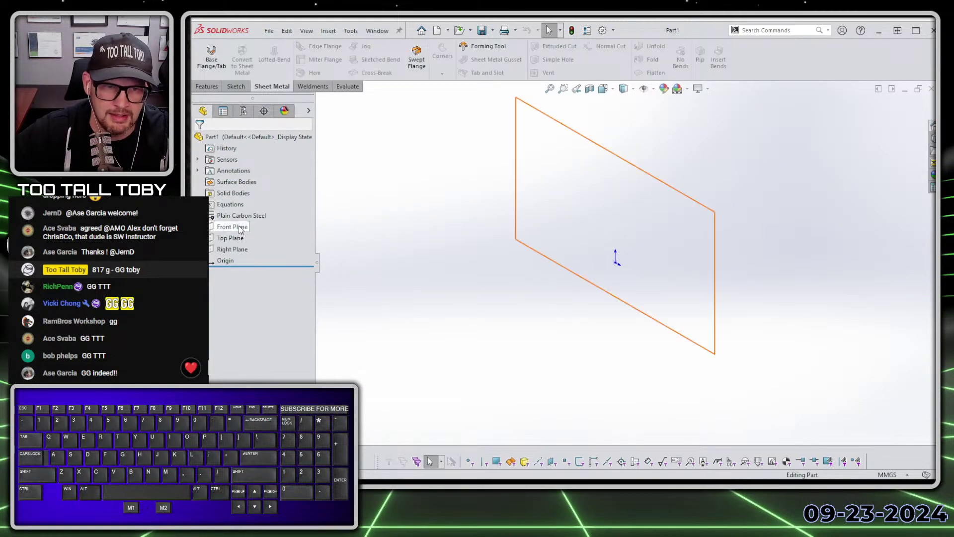
# Step: Start a sketch on the Front Plane and draw a 50 mm line sloping down toward the origin
pyautogui.click(237, 227)
pyautogui.click(245, 213)
pyautogui.press('s')
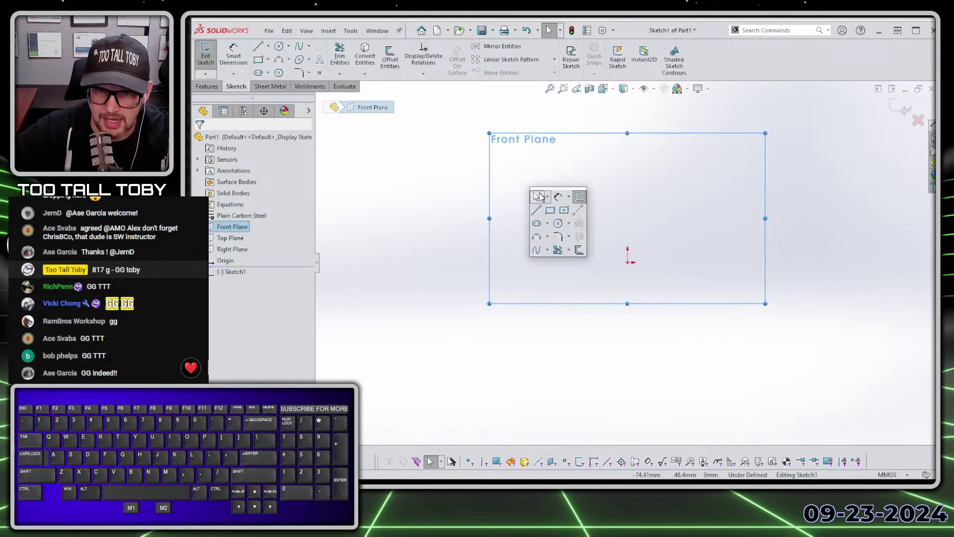
pyautogui.click(536, 210)
pyautogui.click(549, 207)
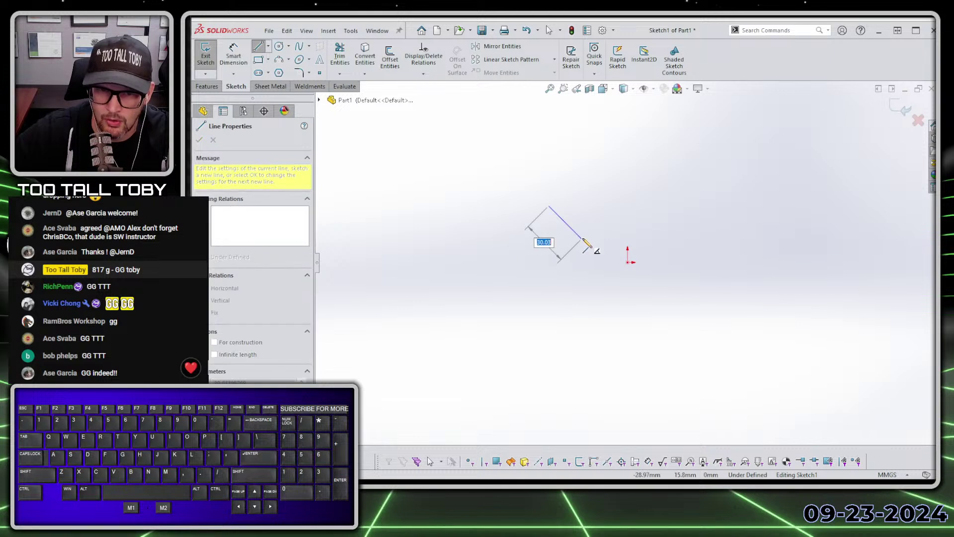
pyautogui.press('Return')
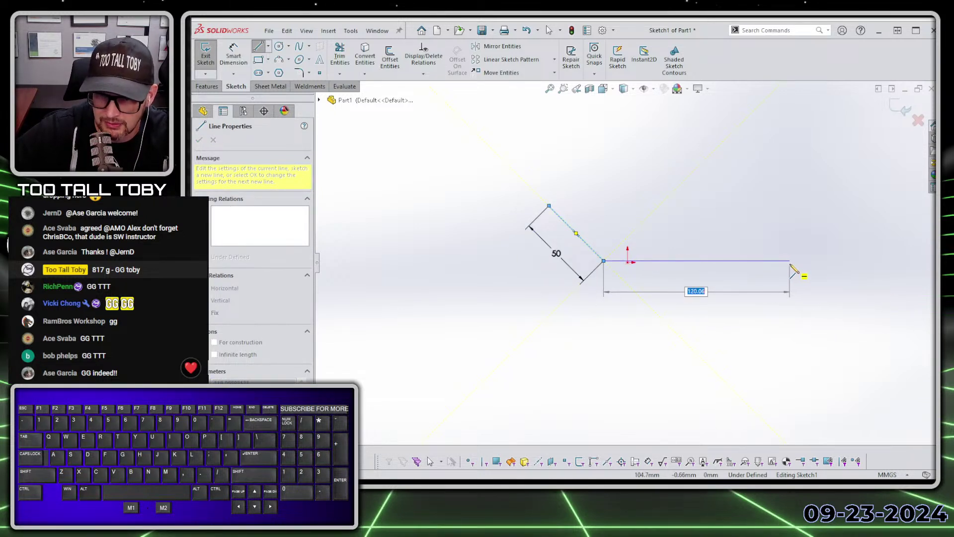
# Step: Continue the profile with a horizontal line of 160+14 mm and place the corner between both lines on the origin
pyautogui.write('1')
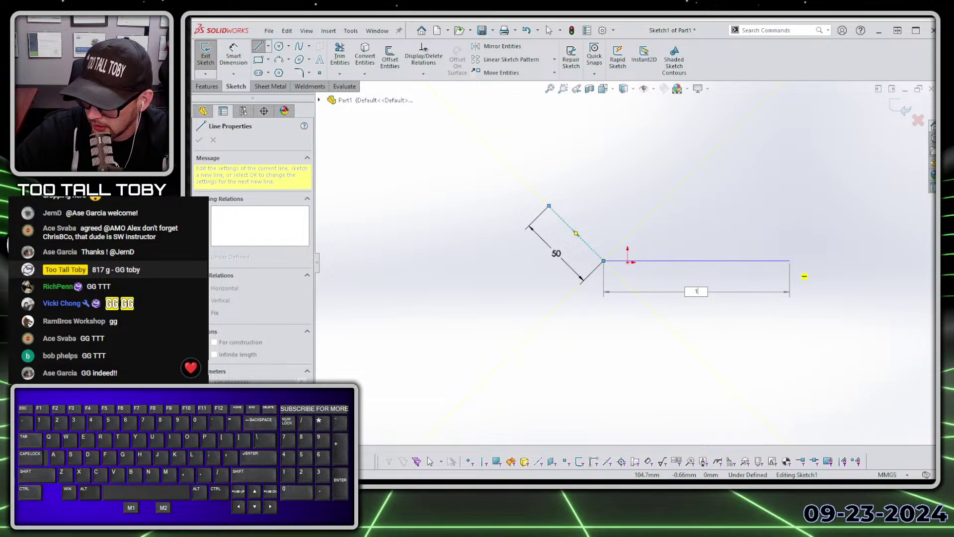
pyautogui.write('74')
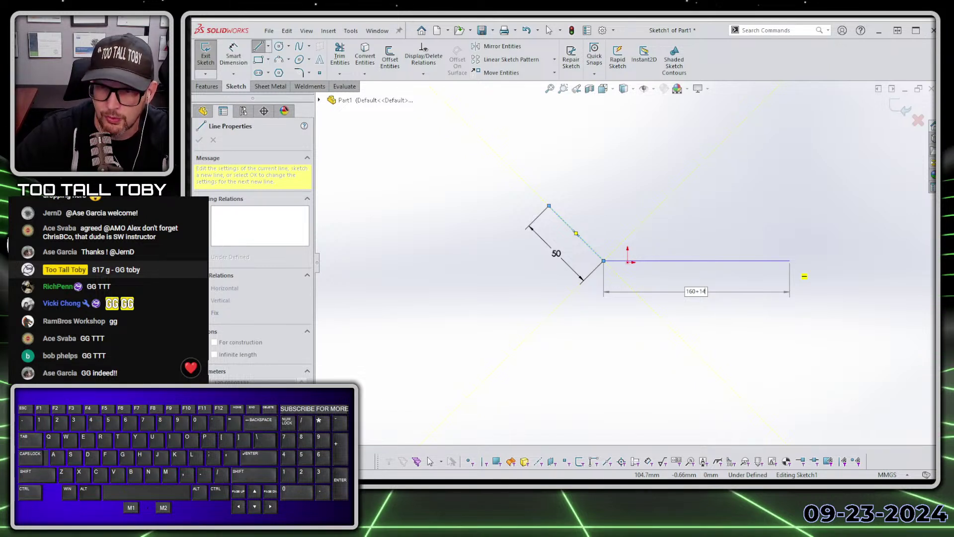
pyautogui.press('Return')
pyautogui.press('Escape')
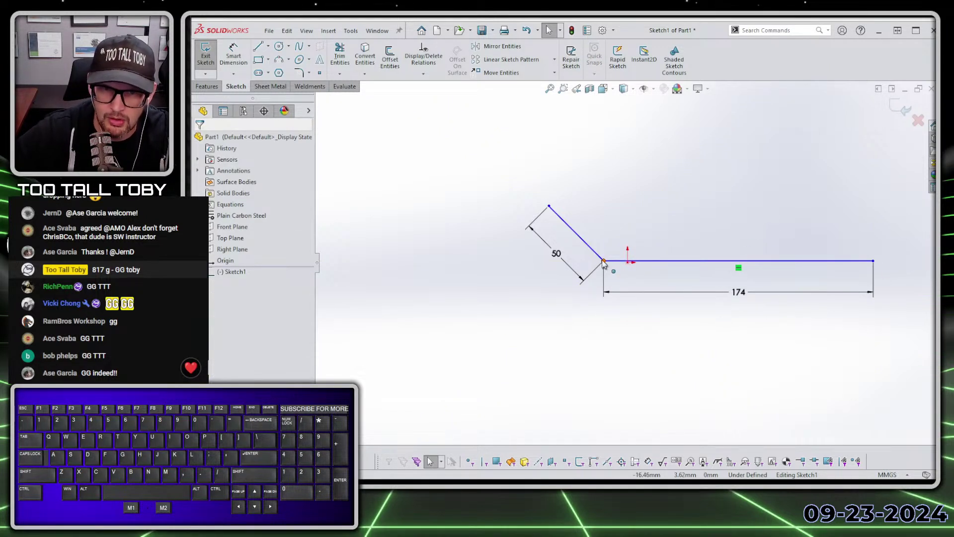
pyautogui.moveTo(603, 260); pyautogui.dragTo(627, 262)
# Step: Dimension the angle between the sloped line and the horizontal line as 45 degrees
pyautogui.press('s')
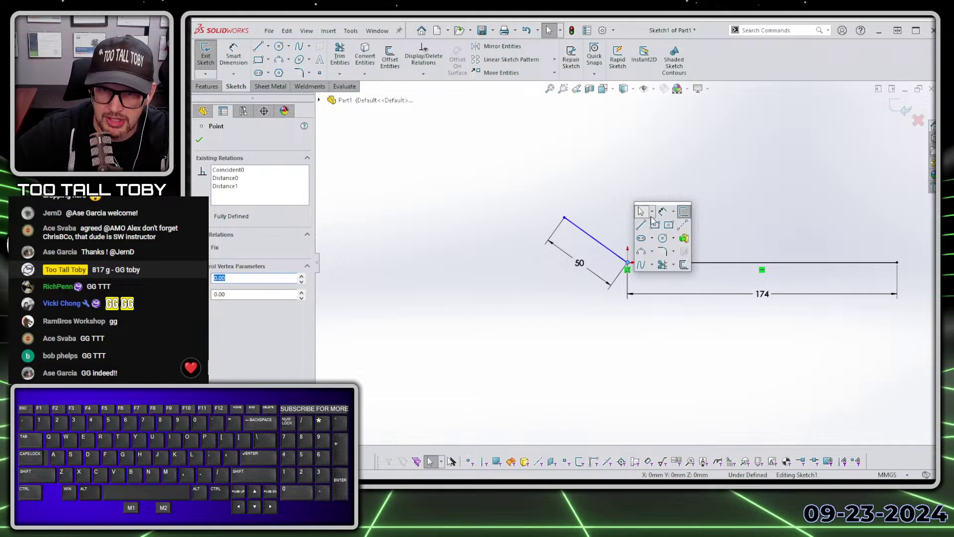
pyautogui.click(651, 212)
pyautogui.click(656, 262)
pyautogui.click(595, 240)
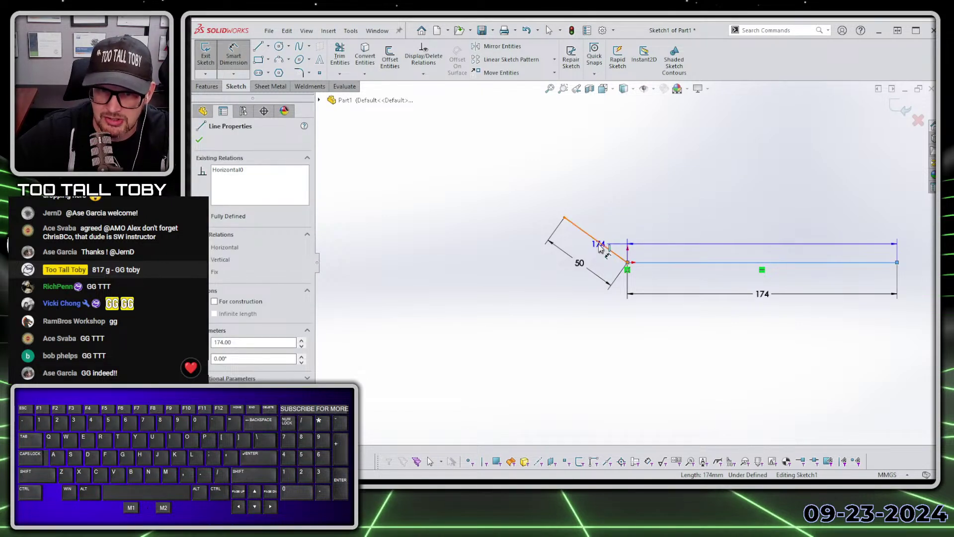
pyautogui.click(507, 233)
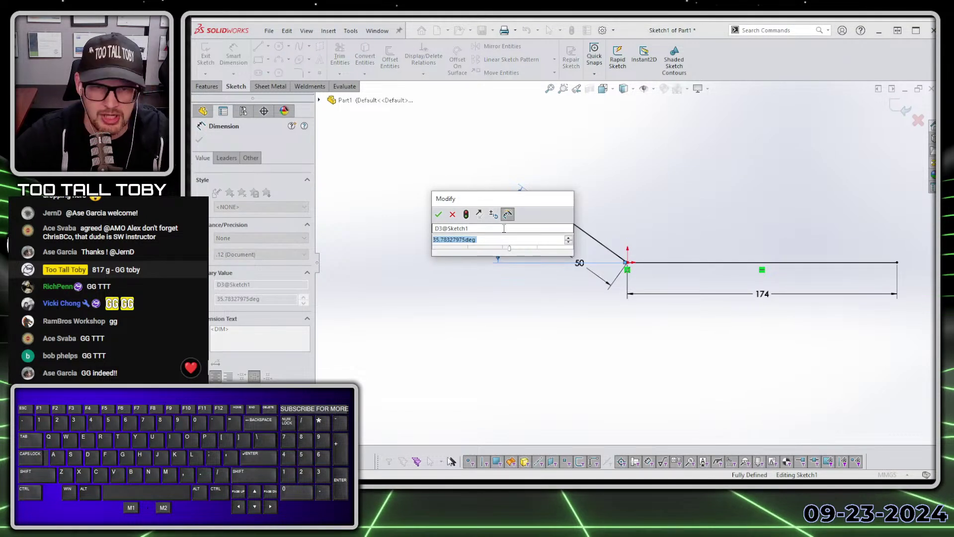
pyautogui.write('45')
pyautogui.press('Return')
pyautogui.press('Escape')
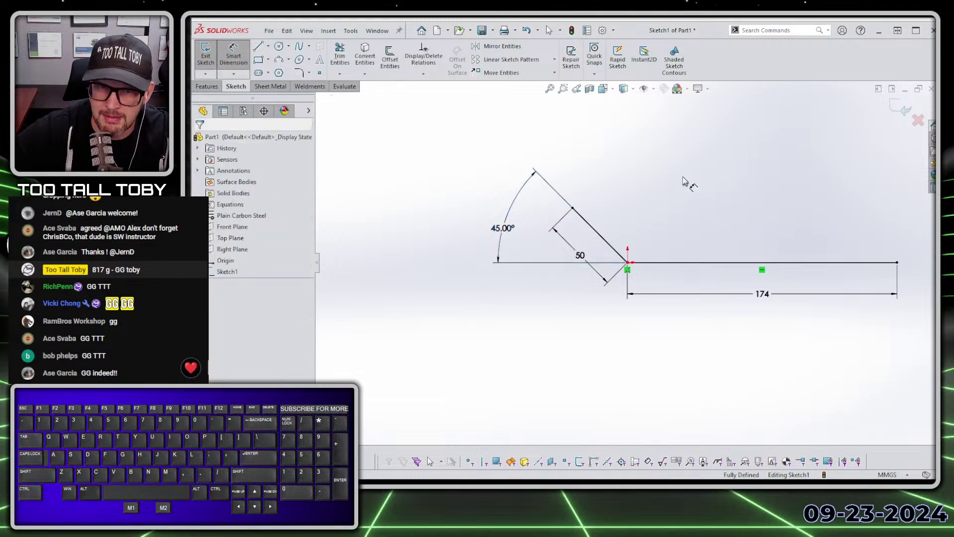
# Step: Create a Base Flange from the open profile with a Blind depth of 40 mm in Direction 1
pyautogui.scroll(1, 726, 258)
pyautogui.moveTo(725, 259)
pyautogui.mouseDown(button='middle')
pyautogui.moveTo(701, 268)
pyautogui.moveTo(720, 240)
pyautogui.mouseUp(button='middle')
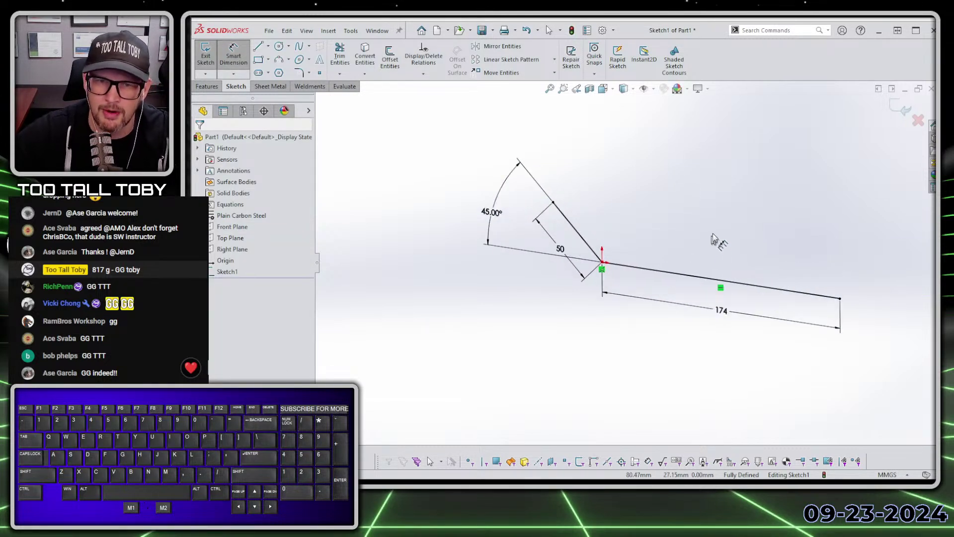
pyautogui.press('s')
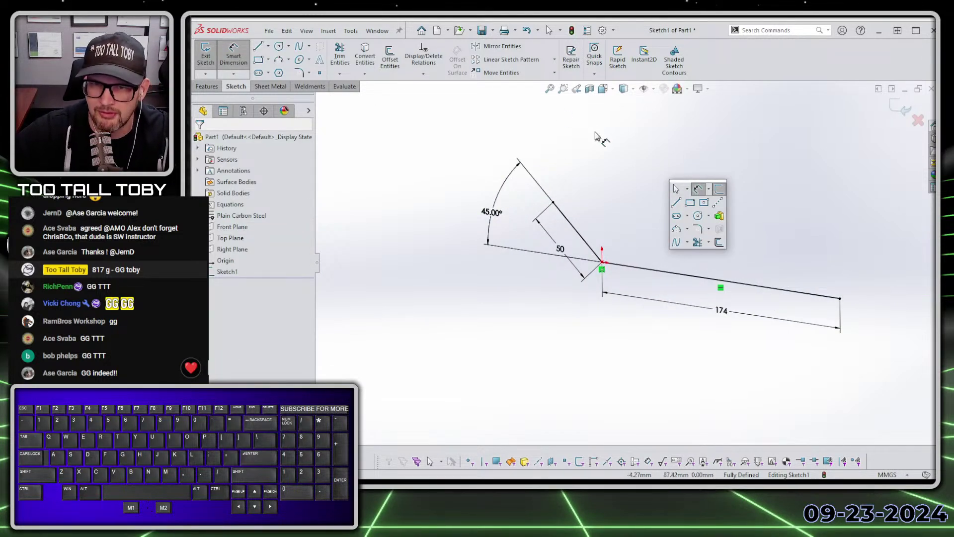
pyautogui.click(270, 86)
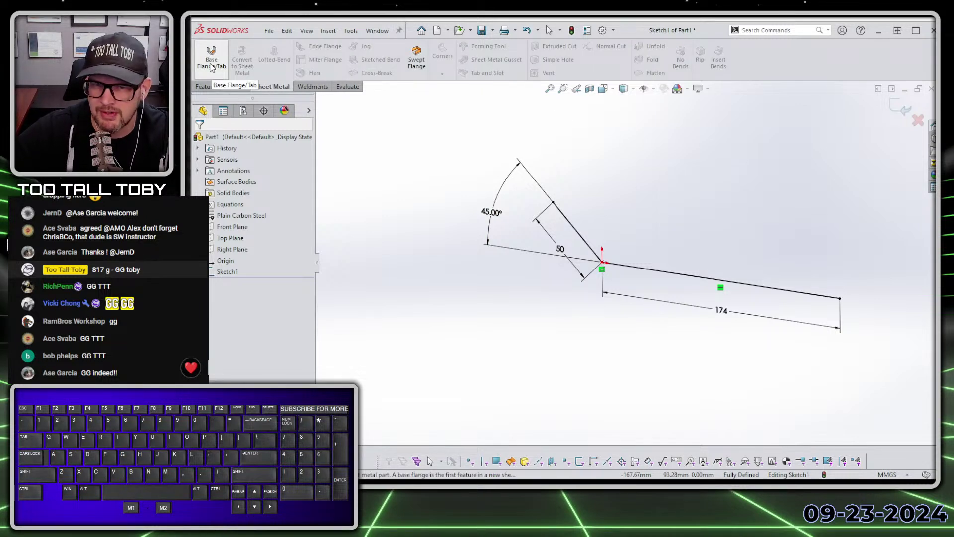
pyautogui.click(211, 64)
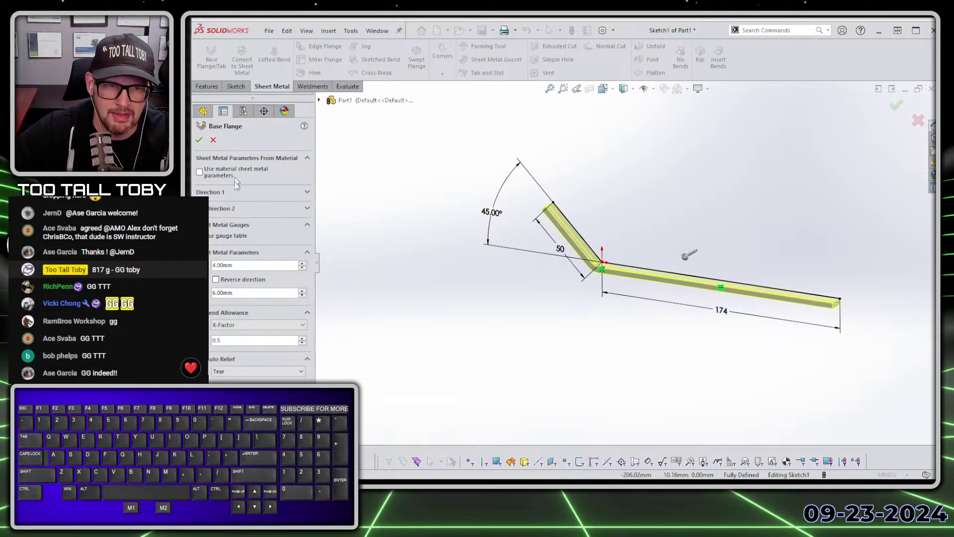
pyautogui.click(241, 192)
pyautogui.doubleClick(237, 221)
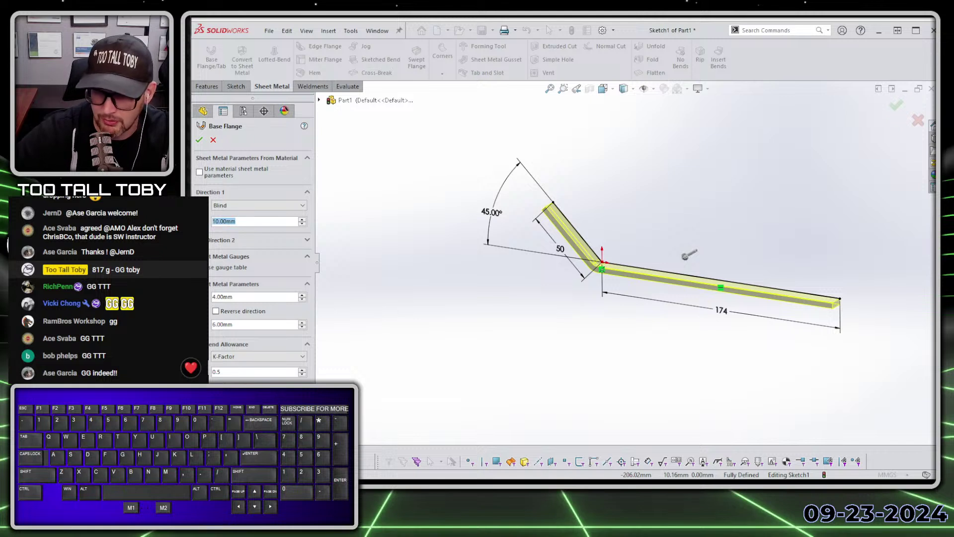
pyautogui.write('40')
pyautogui.press('Return')
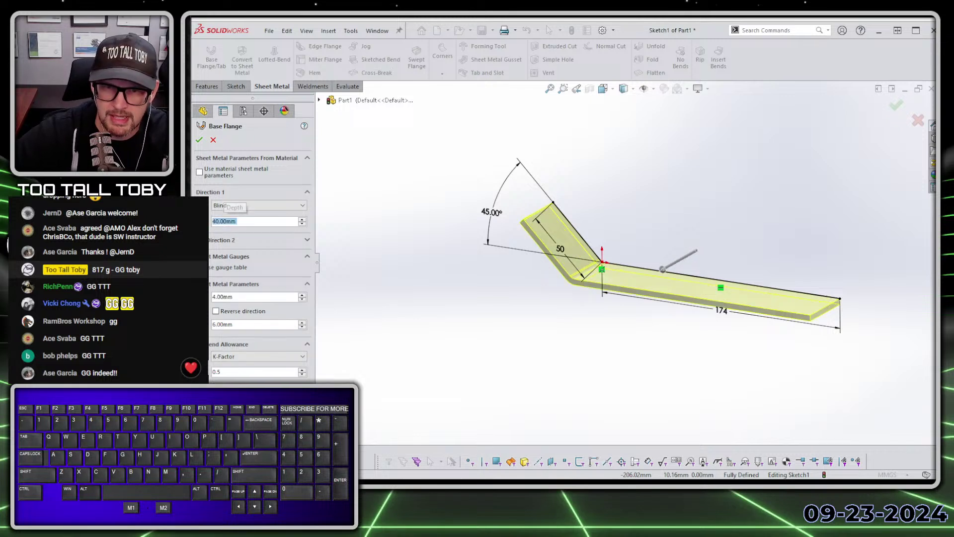
# Step: Set the base flange's sheet metal thickness to 4 mm
pyautogui.doubleClick(242, 297)
pyautogui.write('4')
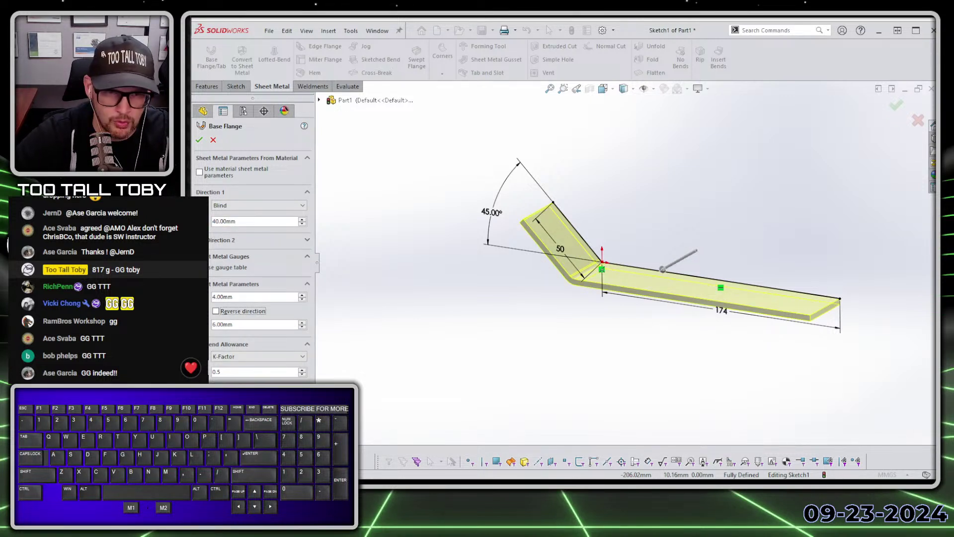
pyautogui.press('Tab')
pyautogui.press('Tab')
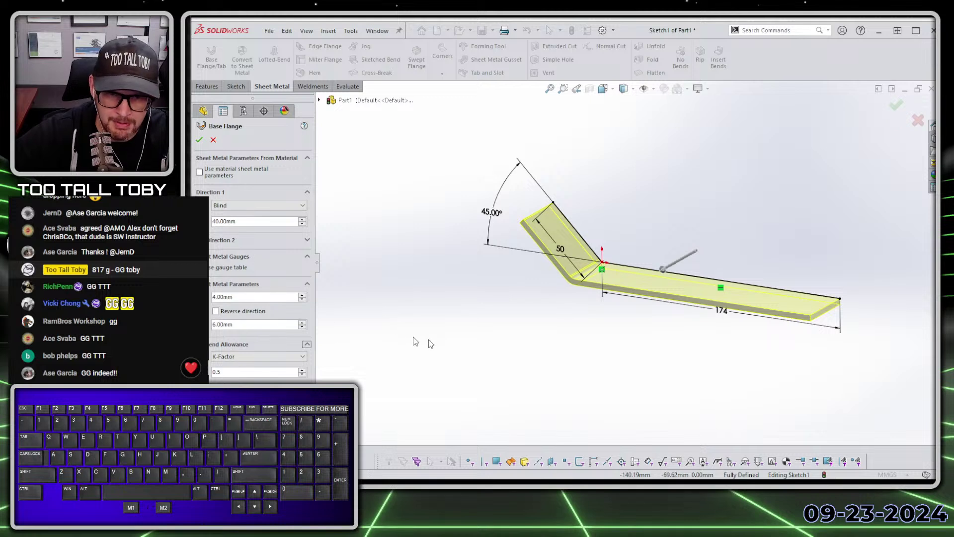
# Step: Reverse the thickness direction so the material lies on the inner side of the bent profile, and finish the base flange
pyautogui.hotkey('ctrl', '1')
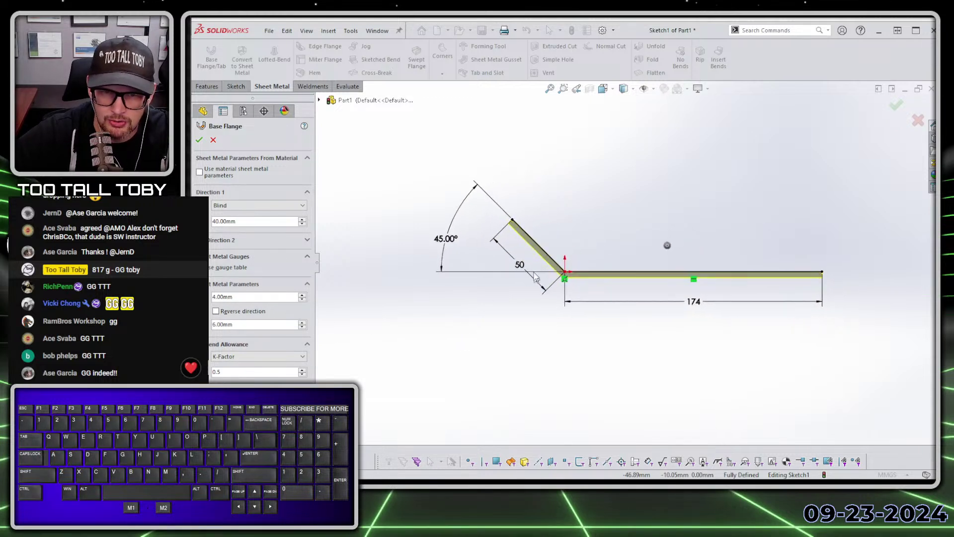
pyautogui.scroll(-5, 477, 315)
pyautogui.click(257, 311)
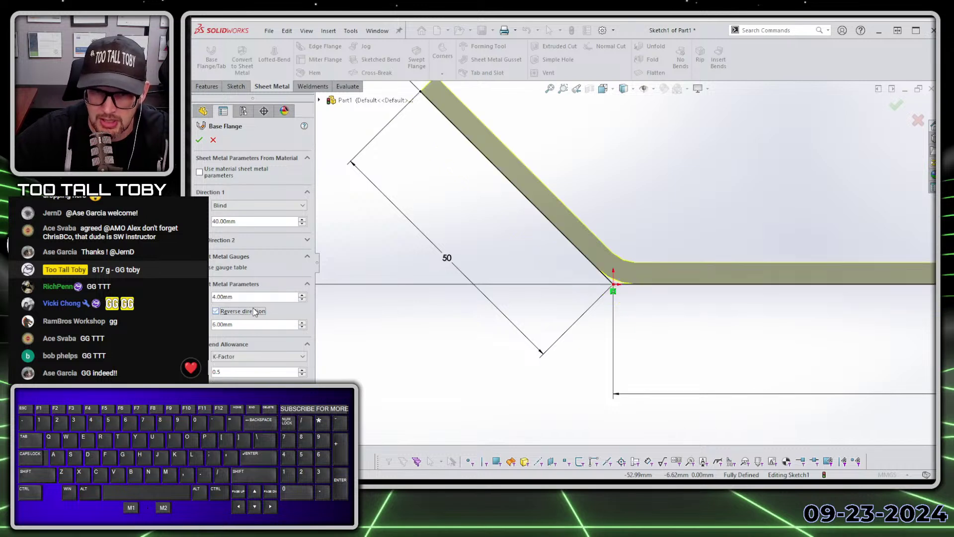
pyautogui.scroll(5, 824, 249)
pyautogui.scroll(-2, 632, 268)
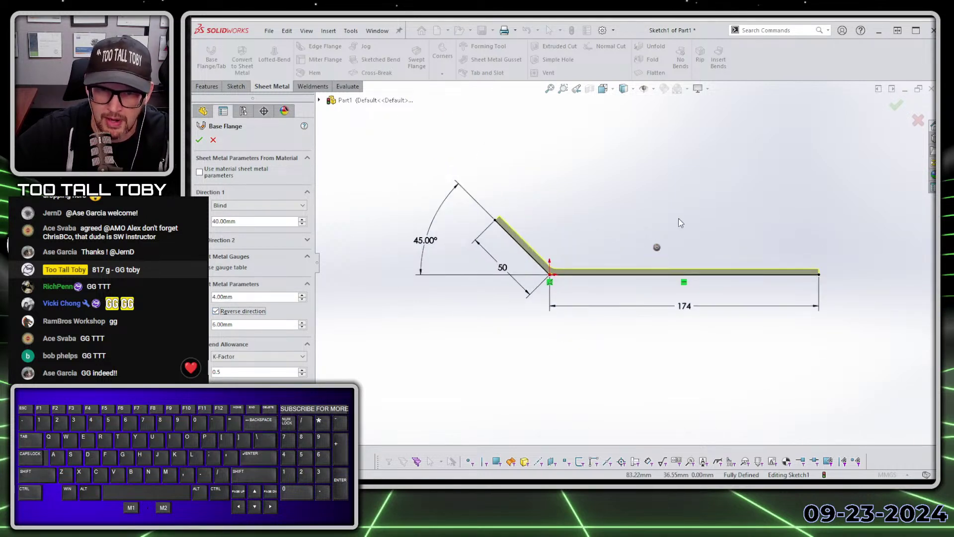
pyautogui.moveTo(678, 219); pyautogui.dragTo(668, 246, button='middle')
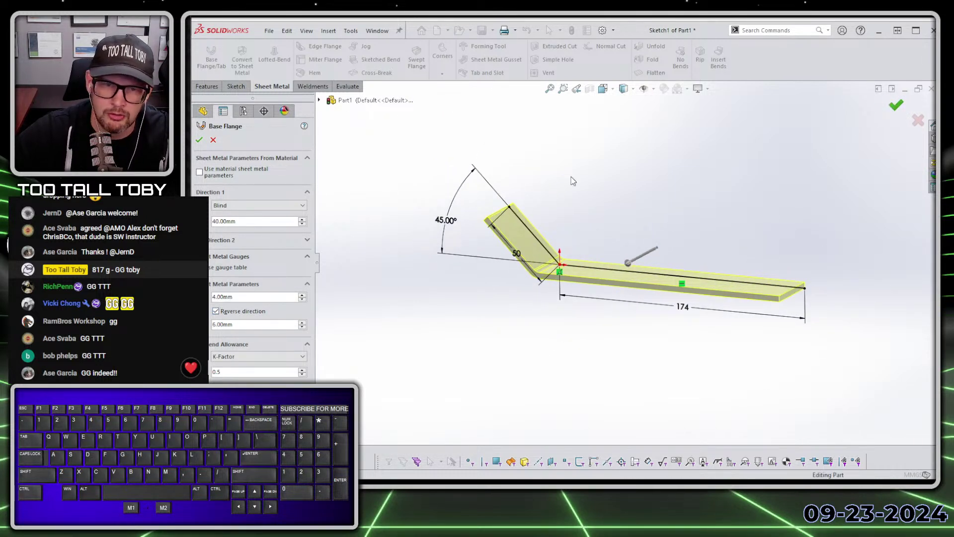
pyautogui.click(896, 105)
# Step: Start an Edge Flange on the front long edge of the horizontal leg, going upward with a length of 104 mm
pyautogui.click(566, 275)
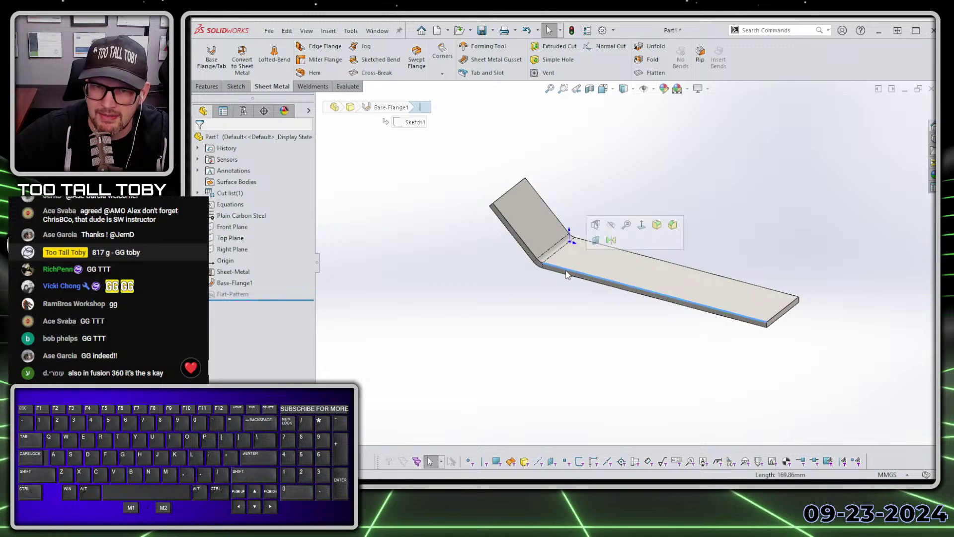
pyautogui.click(323, 46)
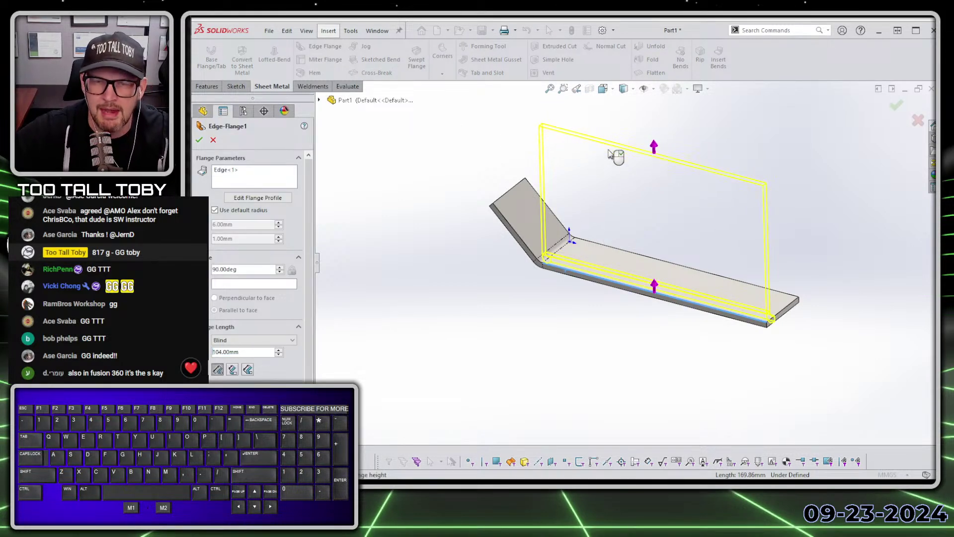
pyautogui.click(621, 156)
# Step: Try the Material Outside flange position near the bend and set the edge flange's position to Bend Outside
pyautogui.moveTo(622, 158); pyautogui.dragTo(666, 149, button='middle')
pyautogui.moveTo(598, 300); pyautogui.dragTo(595, 356, button='middle')
pyautogui.scroll(-5, 581, 256)
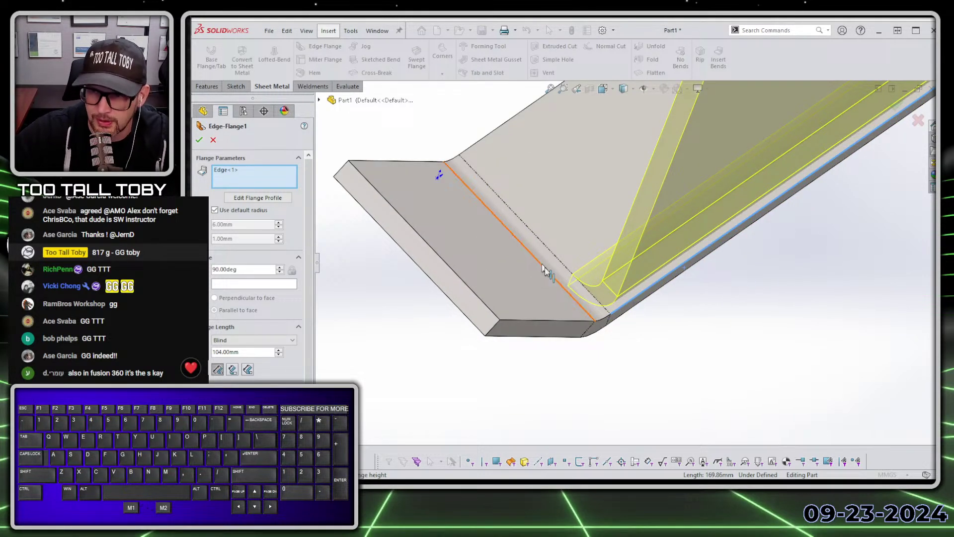
pyautogui.scroll(-1, 300, 314)
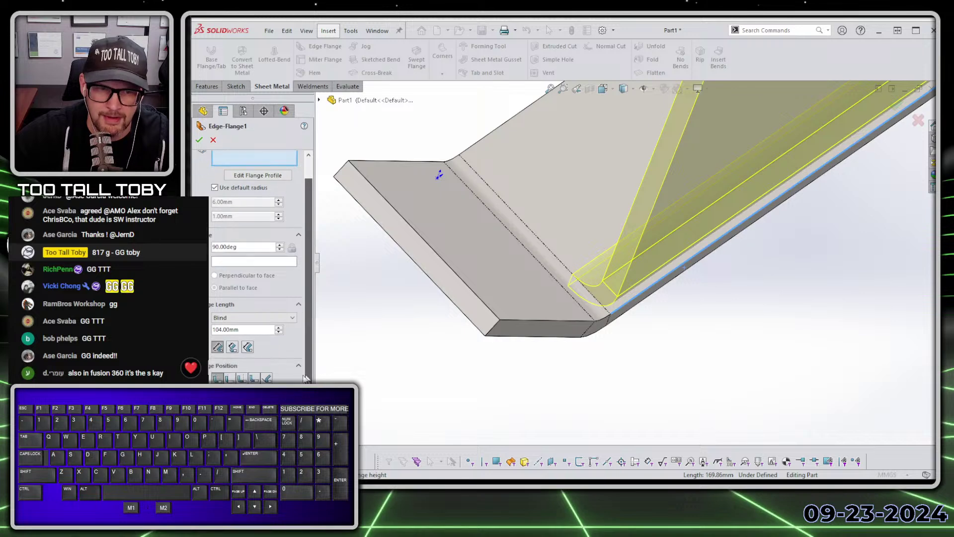
pyautogui.click(229, 377)
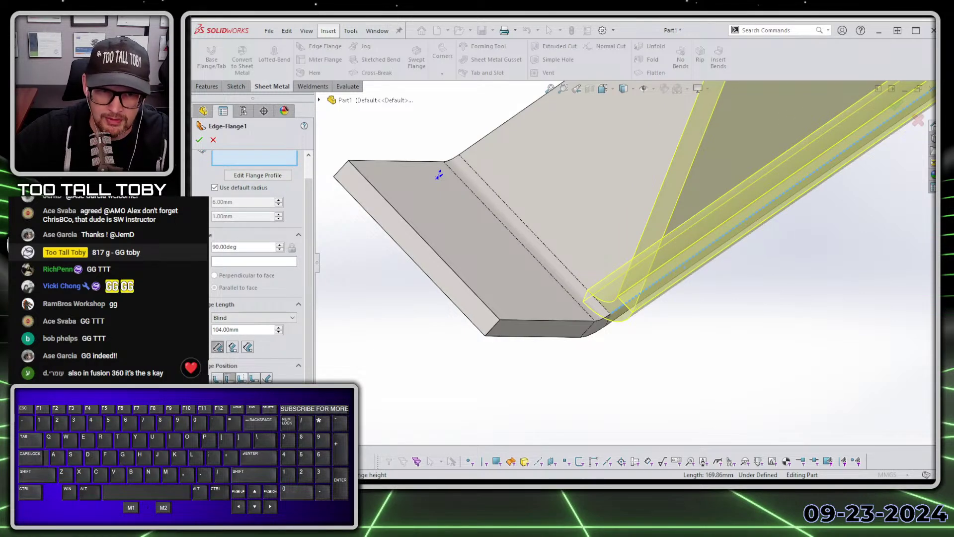
pyautogui.click(242, 378)
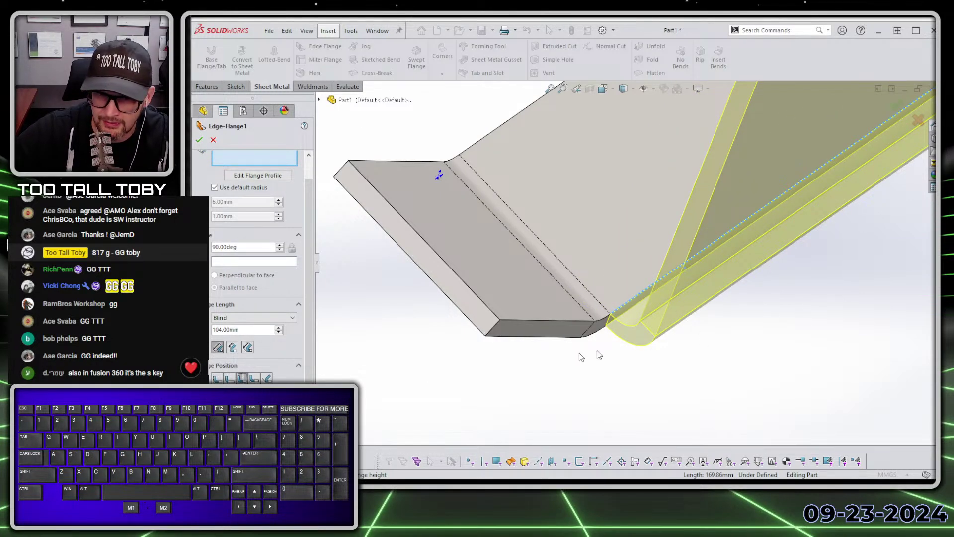
pyautogui.scroll(5, 653, 304)
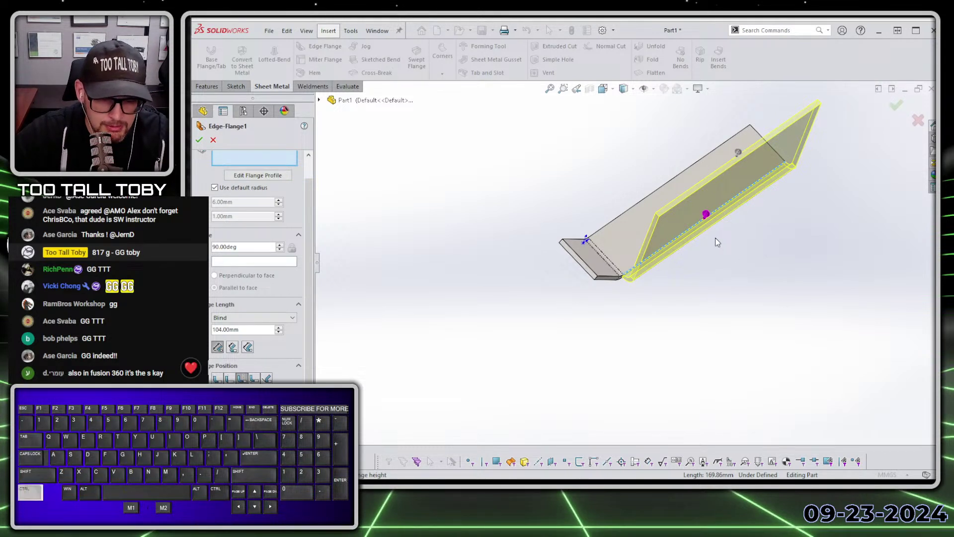
# Step: Open the edge flange's profile sketch for editing in the Front view
pyautogui.hotkey('ctrl', '1')
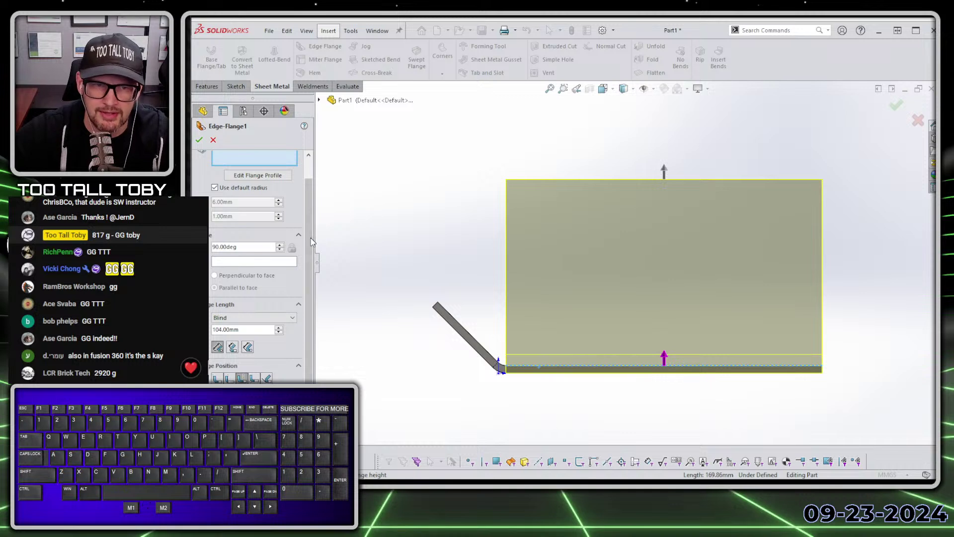
pyautogui.scroll(2, 309, 233)
pyautogui.press('alt')
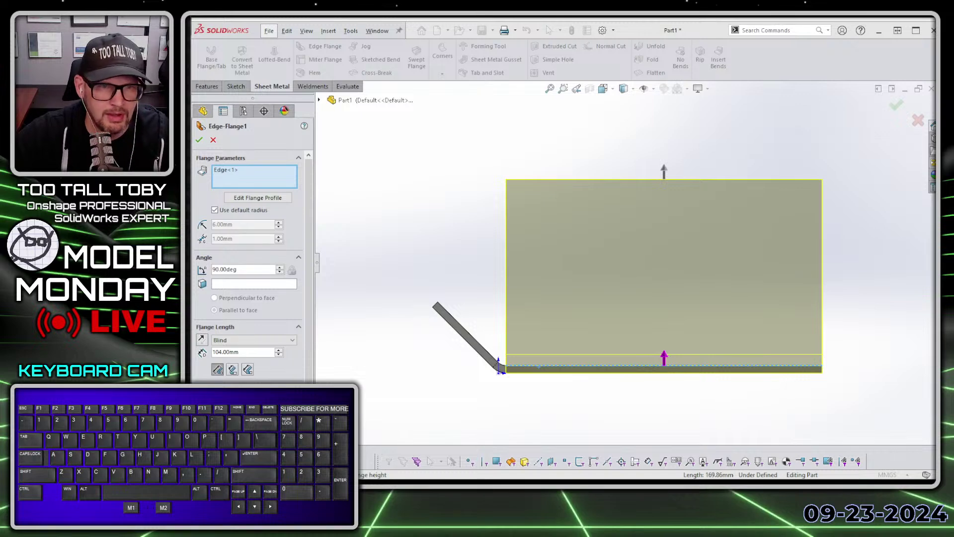
pyautogui.press('alt')
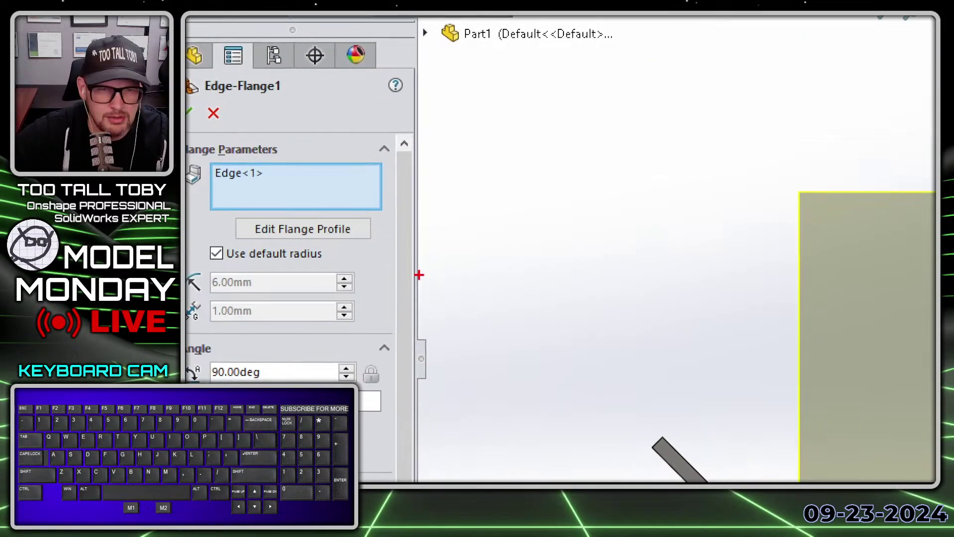
pyautogui.keyDown('ctrl'); pyautogui.keyDown('shift'); pyautogui.moveTo(373, 236); pyautogui.dragTo(474, 272); pyautogui.keyUp('shift'); pyautogui.keyUp('ctrl')
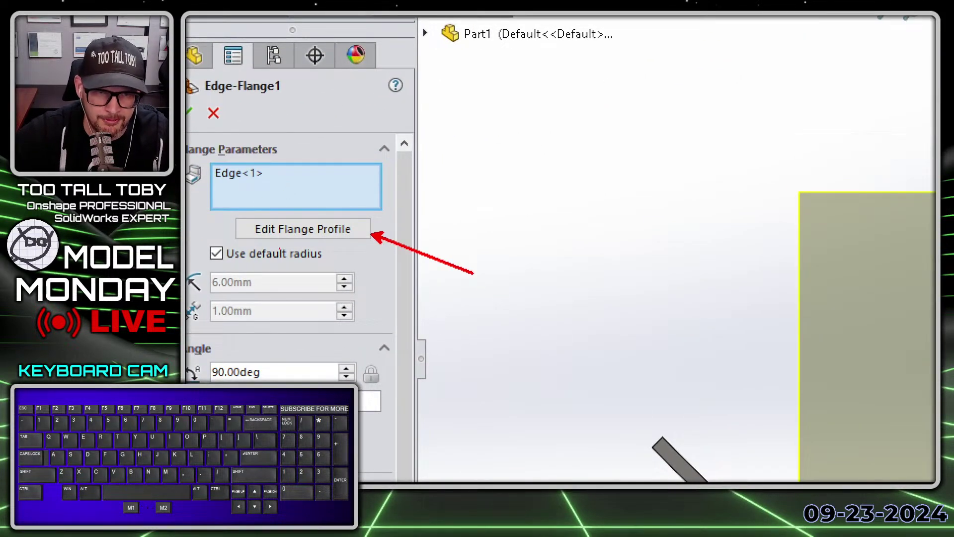
pyautogui.press('1')
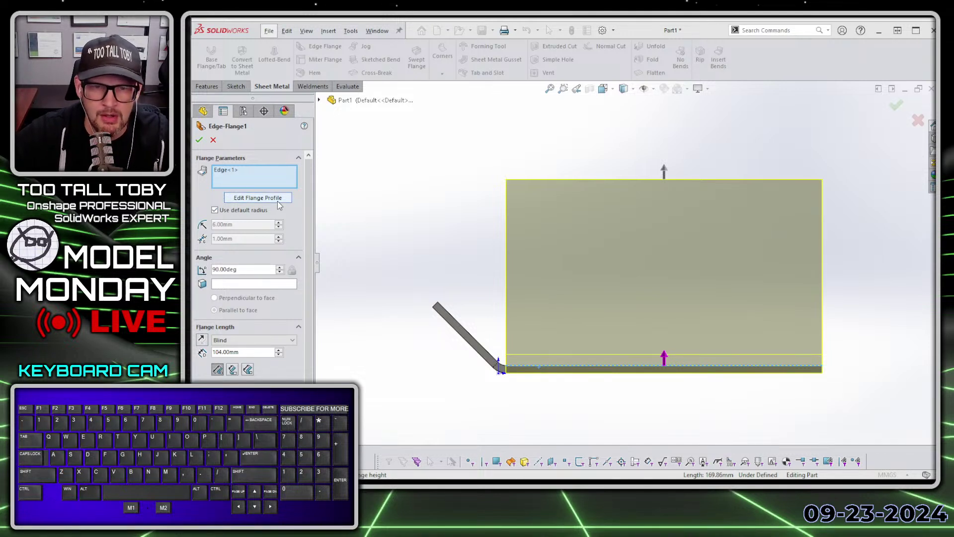
pyautogui.click(277, 201)
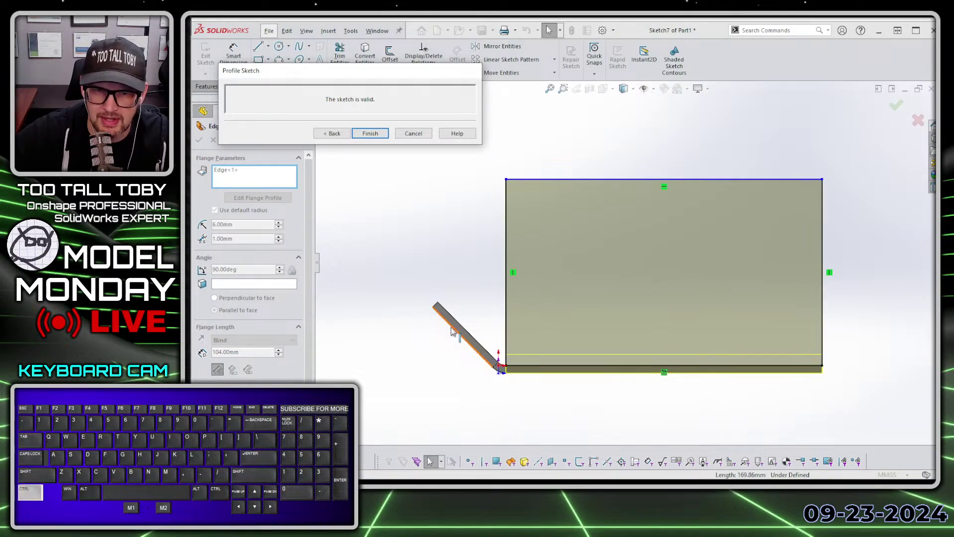
# Step: Pull the profile's upper corner out past the sloped leg so that the vertical side becomes slanted
pyautogui.keyDown('ctrl'); pyautogui.moveTo(446, 336); pyautogui.dragTo(560, 347, button='middle'); pyautogui.keyUp('ctrl')
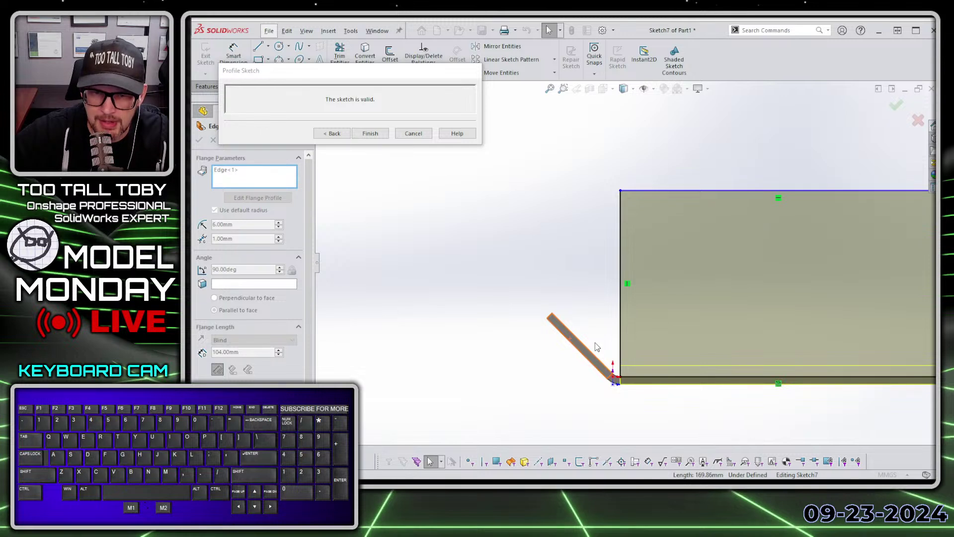
pyautogui.scroll(-2, 598, 347)
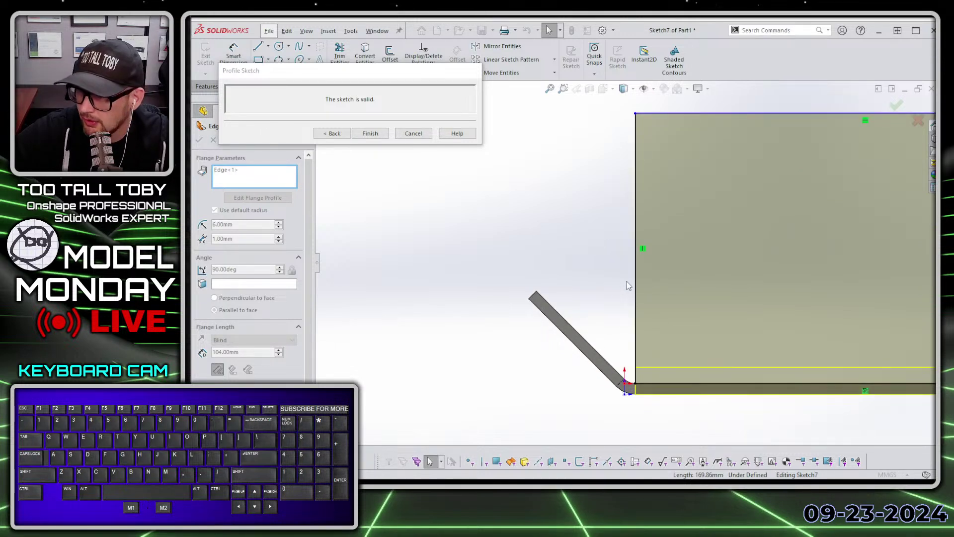
pyautogui.scroll(3, 722, 336)
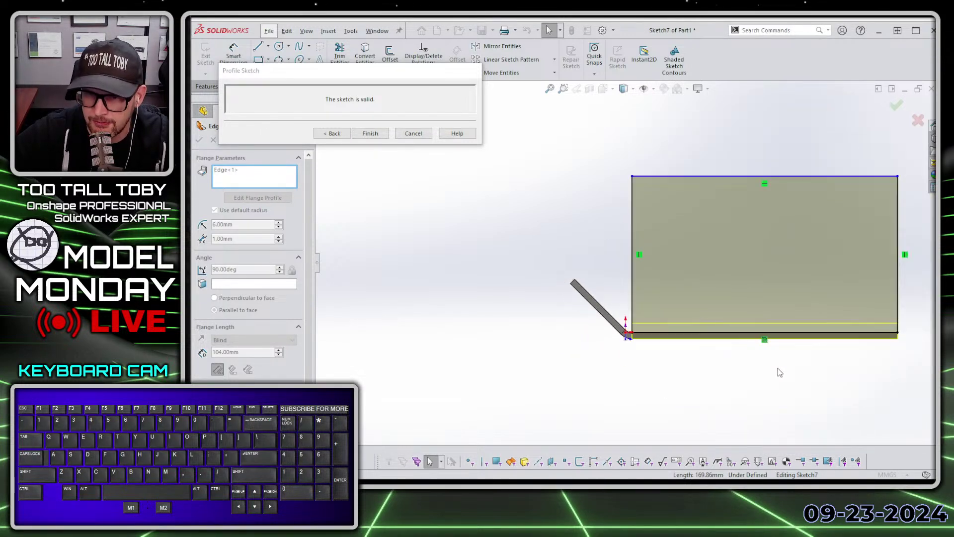
pyautogui.scroll(-2, 621, 271)
pyautogui.scroll(2, 507, 221)
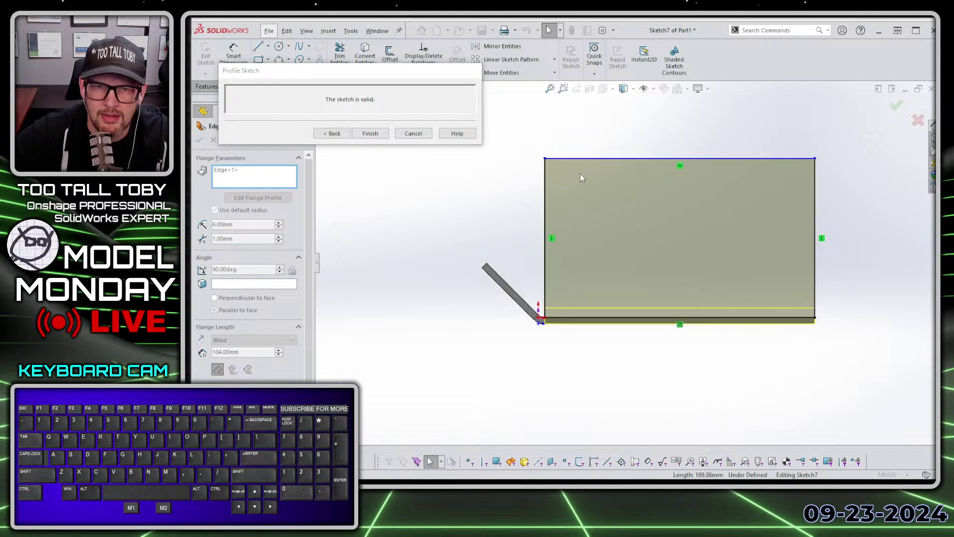
pyautogui.scroll(-3, 530, 190)
pyautogui.scroll(2, 550, 242)
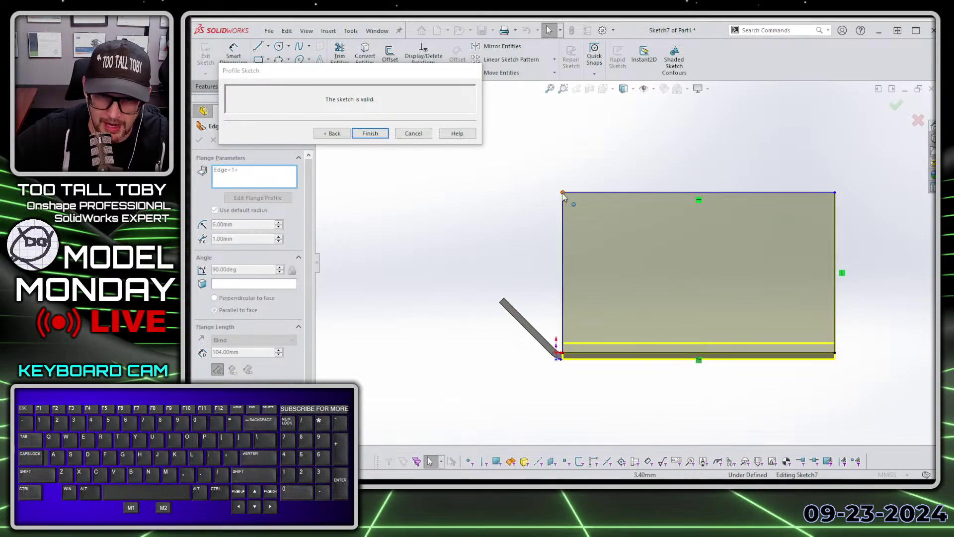
pyautogui.moveTo(562, 193)
pyautogui.mouseDown()
pyautogui.moveTo(518, 218)
pyautogui.moveTo(439, 222)
pyautogui.mouseUp()
# Step: Sketch two concentric circles centred on the moved profile corner, the outer one about 57 mm in diameter
pyautogui.press('s')
pyautogui.click(463, 239)
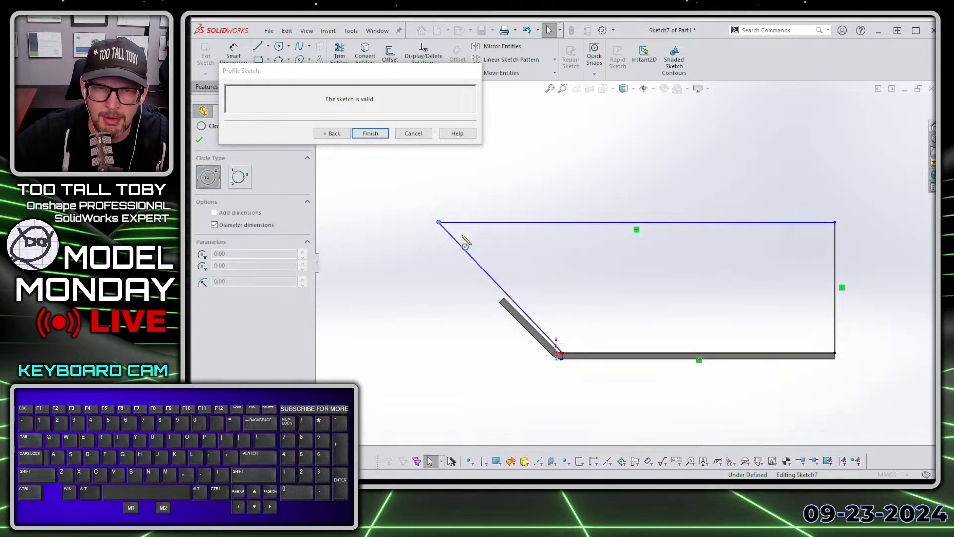
pyautogui.click(439, 222)
pyautogui.click(471, 254)
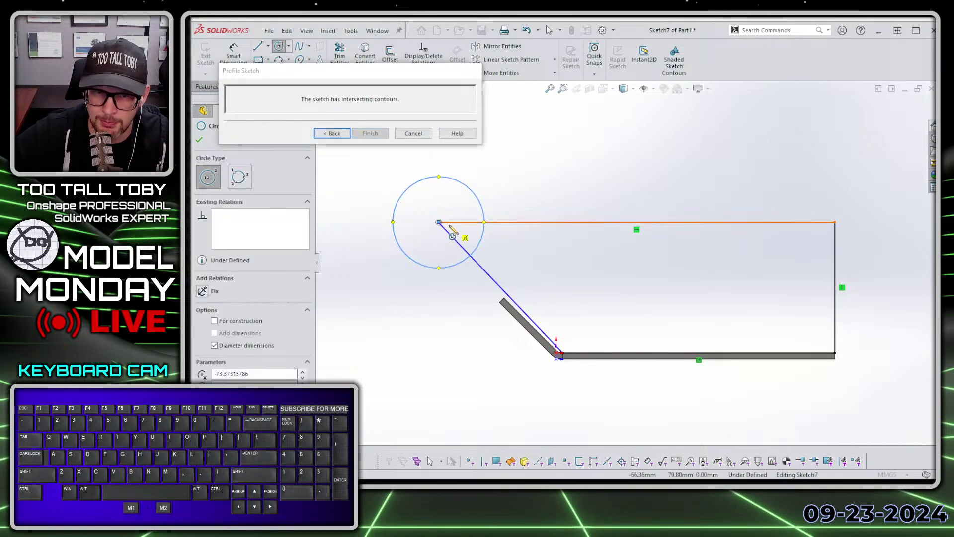
pyautogui.click(439, 223)
pyautogui.click(438, 245)
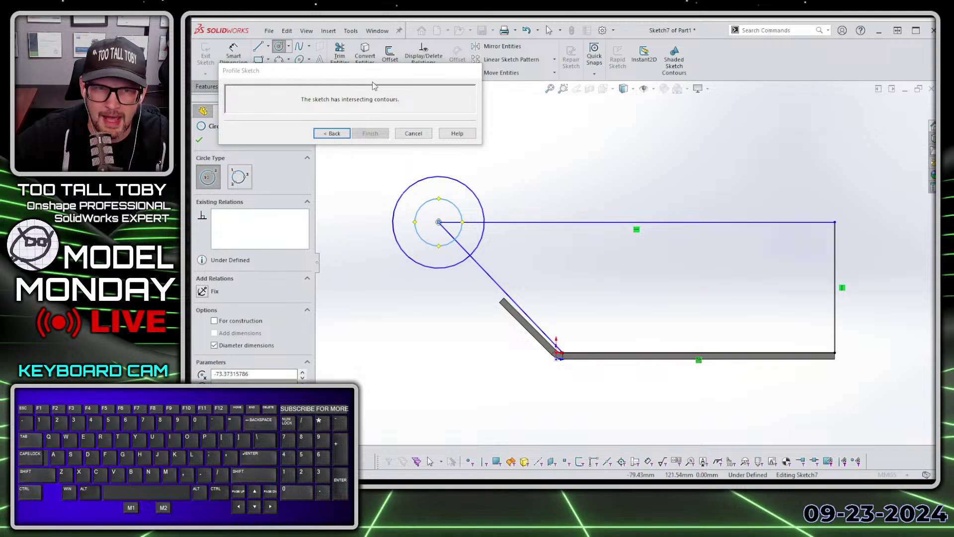
pyautogui.press('alt')
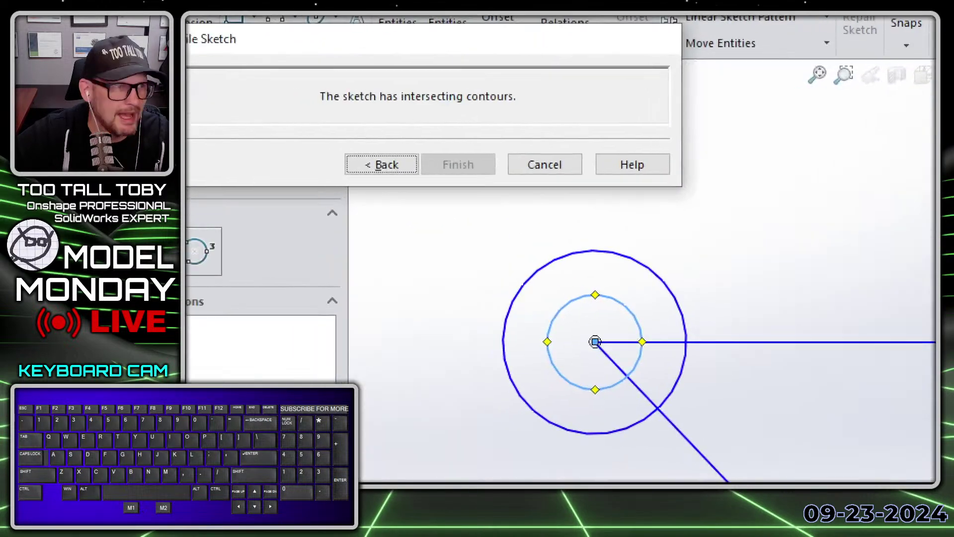
pyautogui.moveTo(324, 120); pyautogui.dragTo(564, 121)
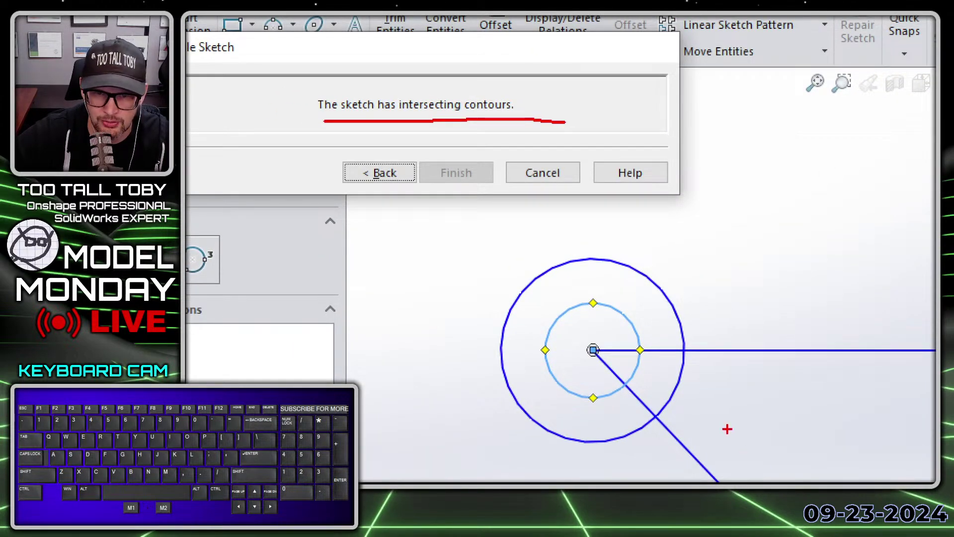
pyautogui.moveTo(761, 467); pyautogui.dragTo(689, 401)
pyautogui.moveTo(708, 447)
pyautogui.mouseDown()
pyautogui.moveTo(660, 390)
pyautogui.moveTo(623, 367)
pyautogui.mouseUp()
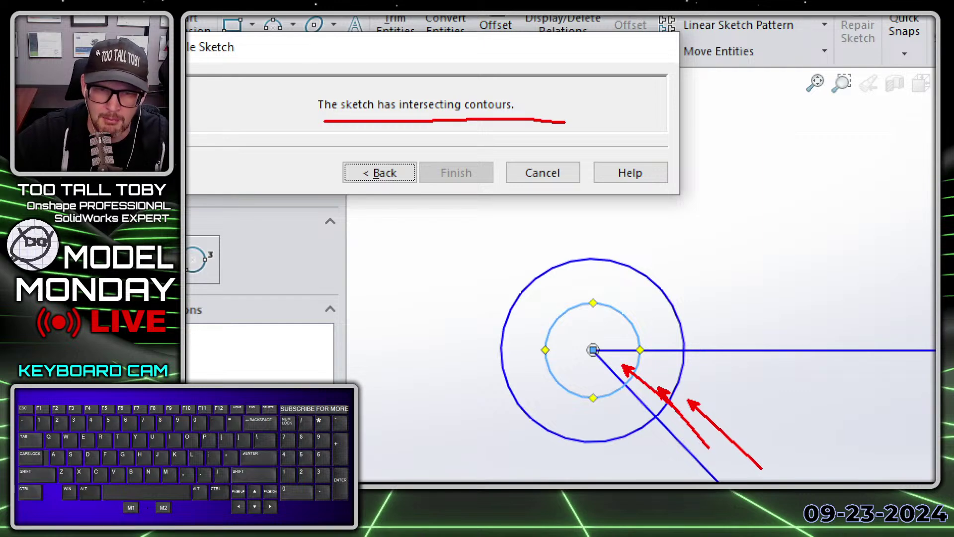
pyautogui.press('Escape')
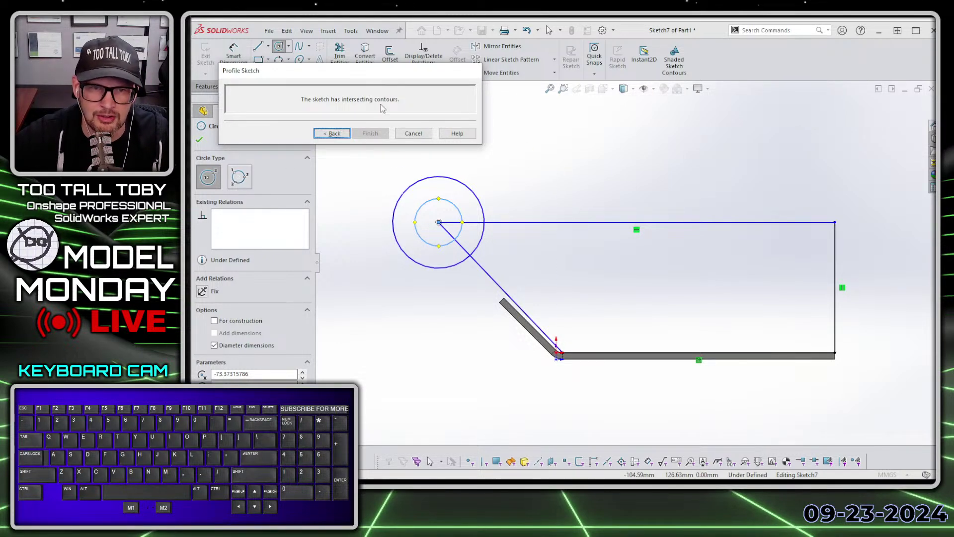
# Step: Dimension the outer circle's diameter in the flange profile and cancel the edge flange
pyautogui.click(501, 202)
pyautogui.press('Escape')
pyautogui.press('s')
pyautogui.click(539, 193)
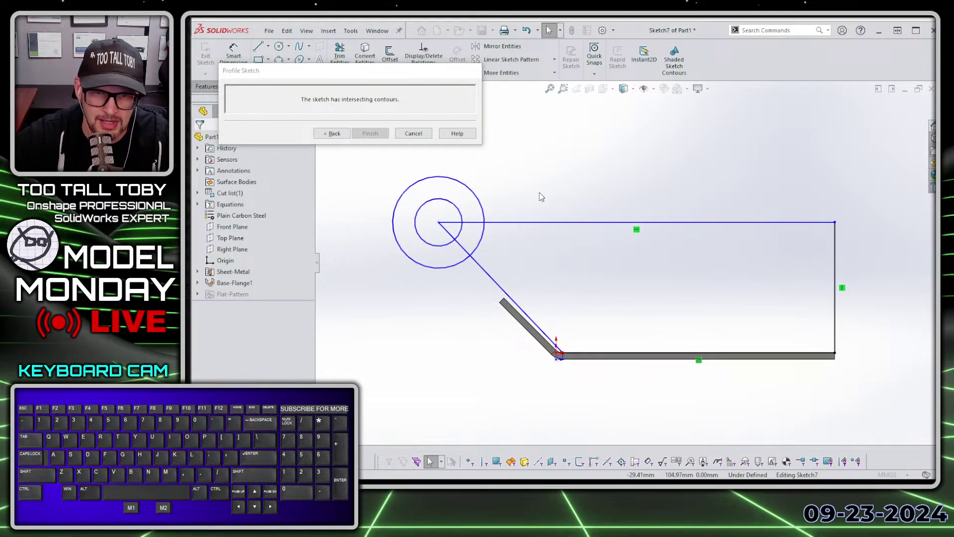
pyautogui.click(473, 193)
pyautogui.click(547, 163)
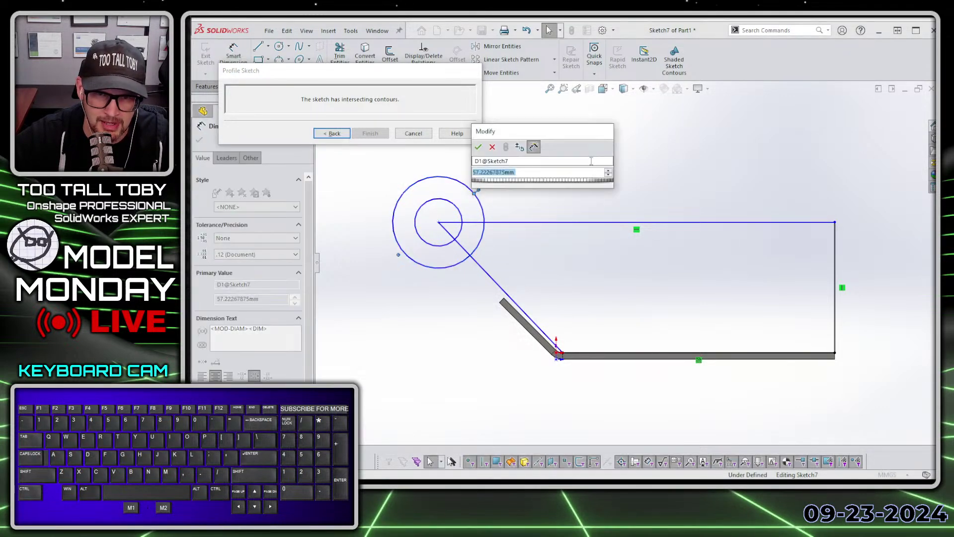
pyautogui.click(487, 146)
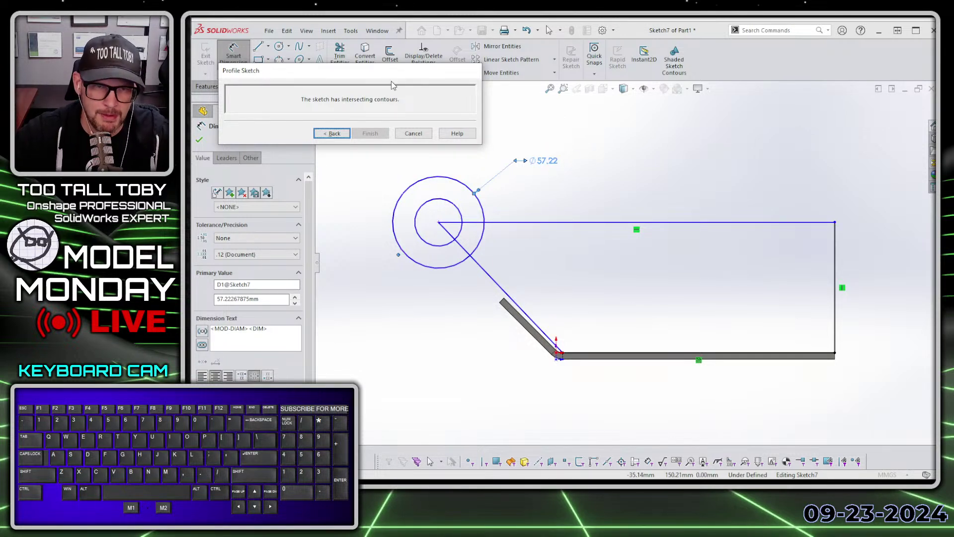
pyautogui.press('Escape')
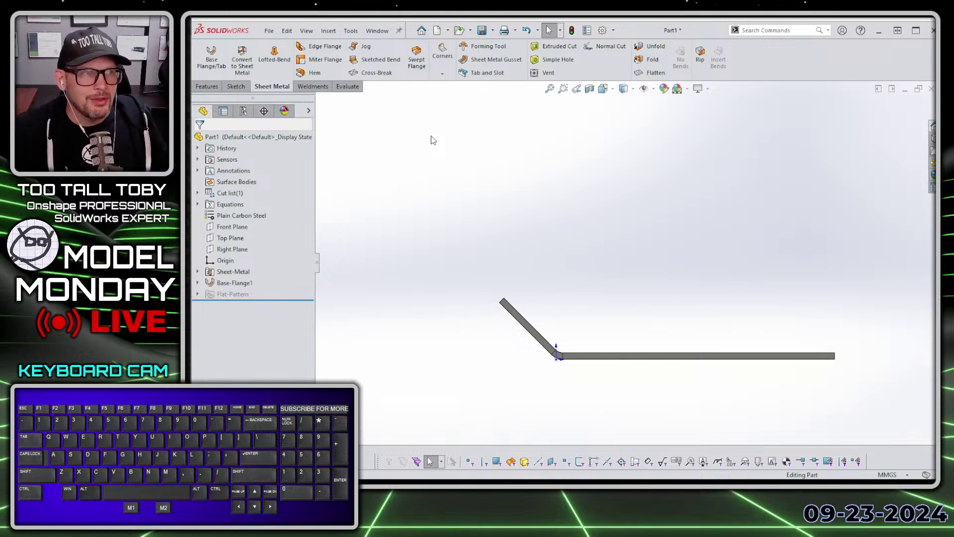
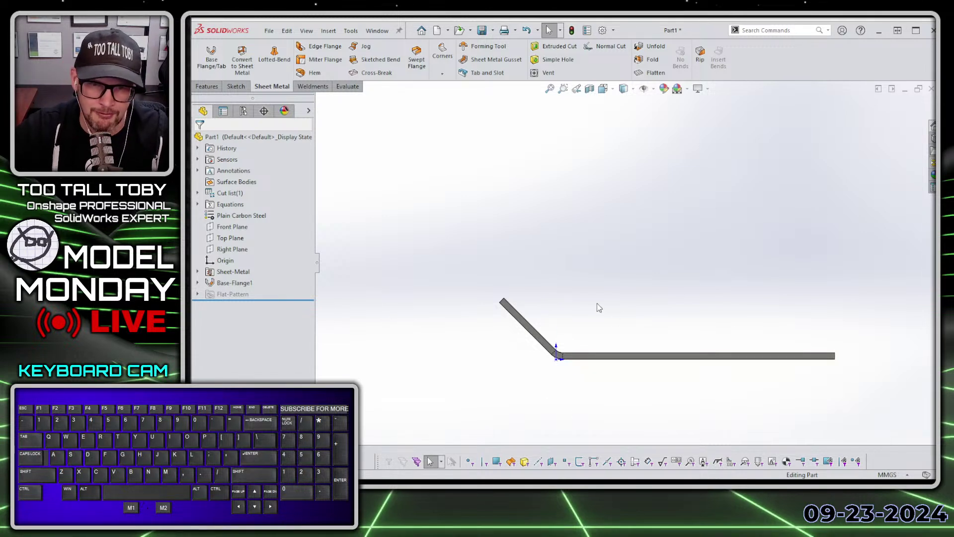
# Step: Start a 90-degree edge flange 106 mm long along the base's long lower edge, with the bend outside the base
pyautogui.click(597, 367)
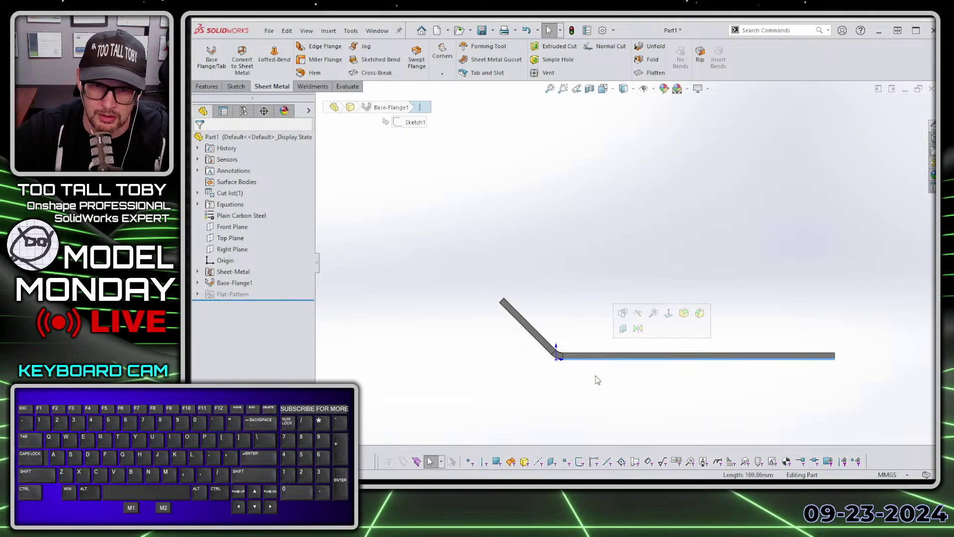
pyautogui.moveTo(595, 374); pyautogui.dragTo(568, 414, button='middle')
pyautogui.click(321, 45)
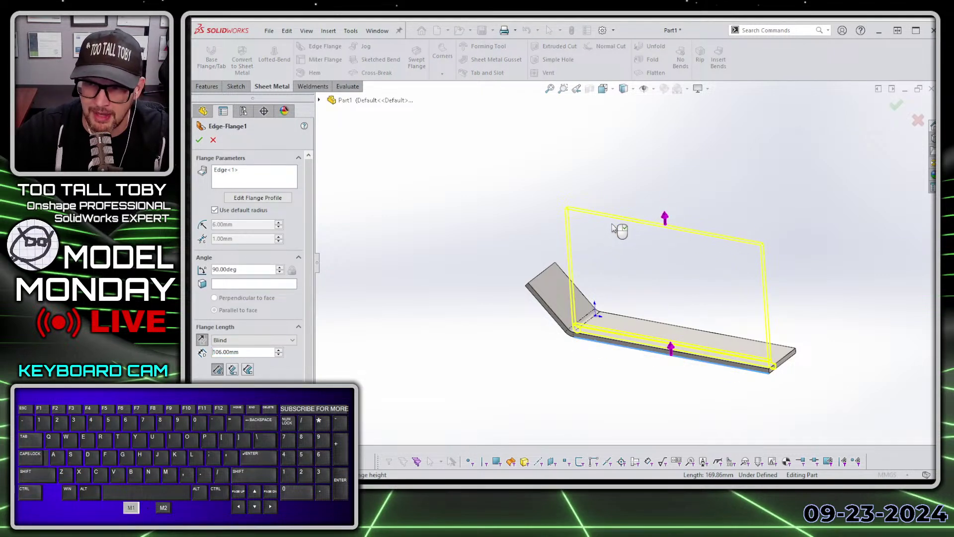
pyautogui.click(612, 226)
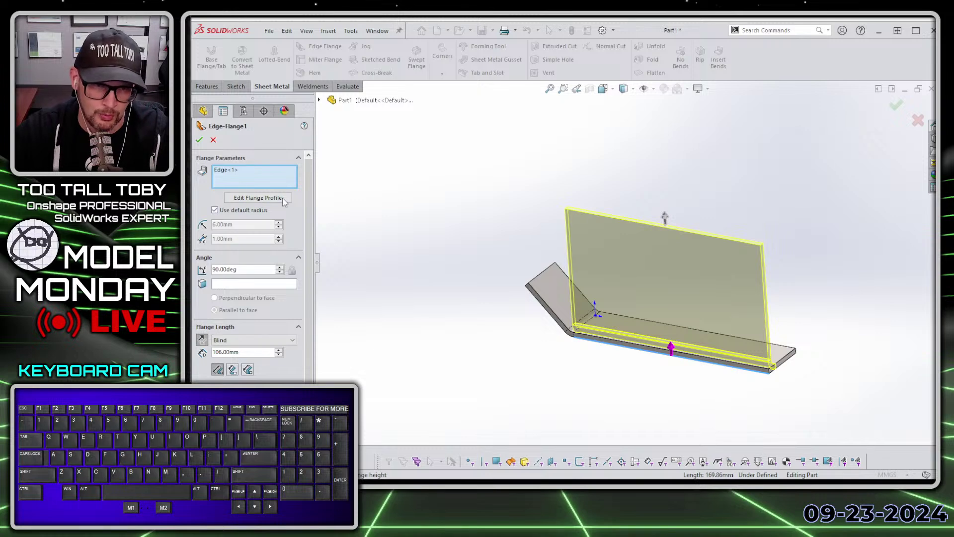
pyautogui.moveTo(463, 375); pyautogui.dragTo(566, 374, button='middle')
pyautogui.scroll(-9, 652, 373)
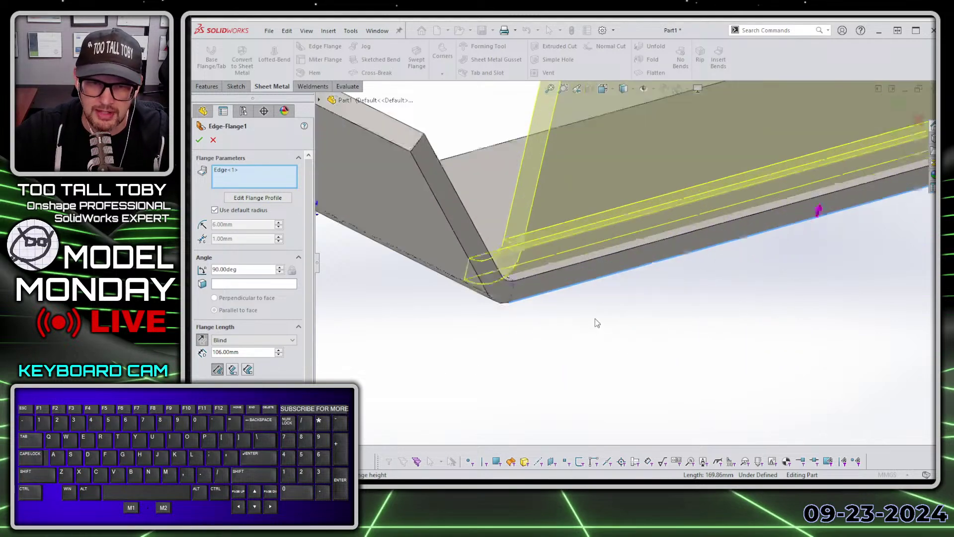
pyautogui.click(248, 403)
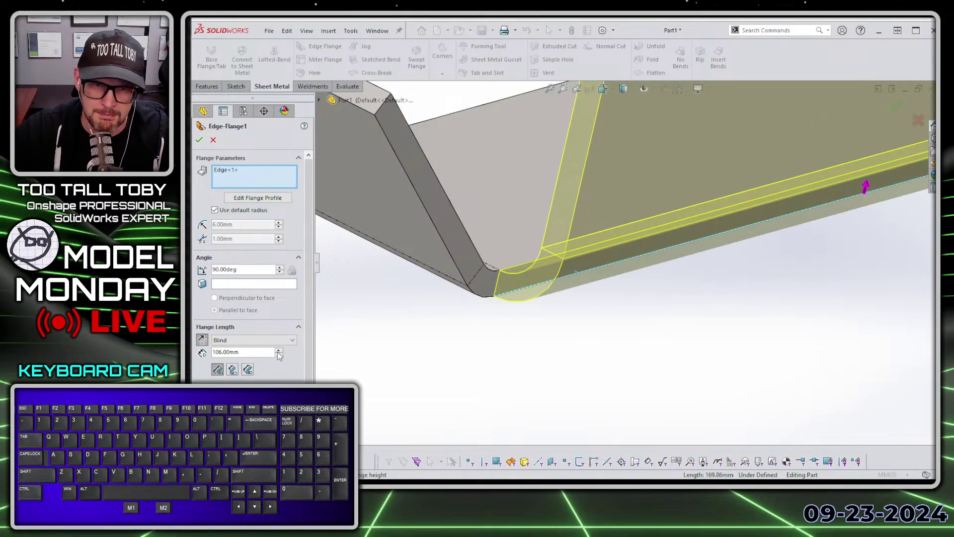
# Step: Edit the flange profile and sketch a line about 13 mm long from the sloped leg, ending in a tangent arc of 3 mm radius
pyautogui.click(268, 198)
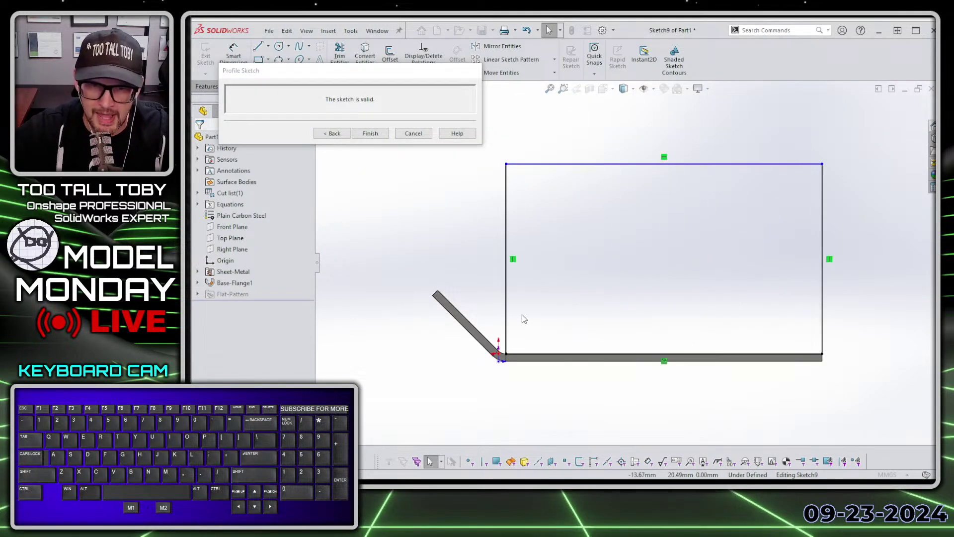
pyautogui.keyDown('ctrl'); pyautogui.moveTo(522, 318); pyautogui.dragTo(606, 298, button='middle'); pyautogui.keyUp('ctrl')
pyautogui.press('s')
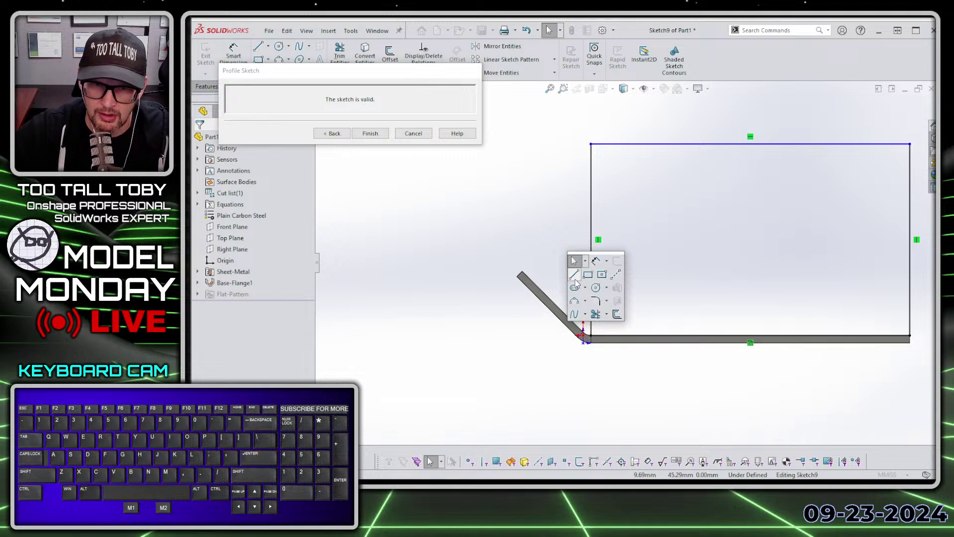
pyautogui.click(574, 274)
pyautogui.scroll(-4, 594, 300)
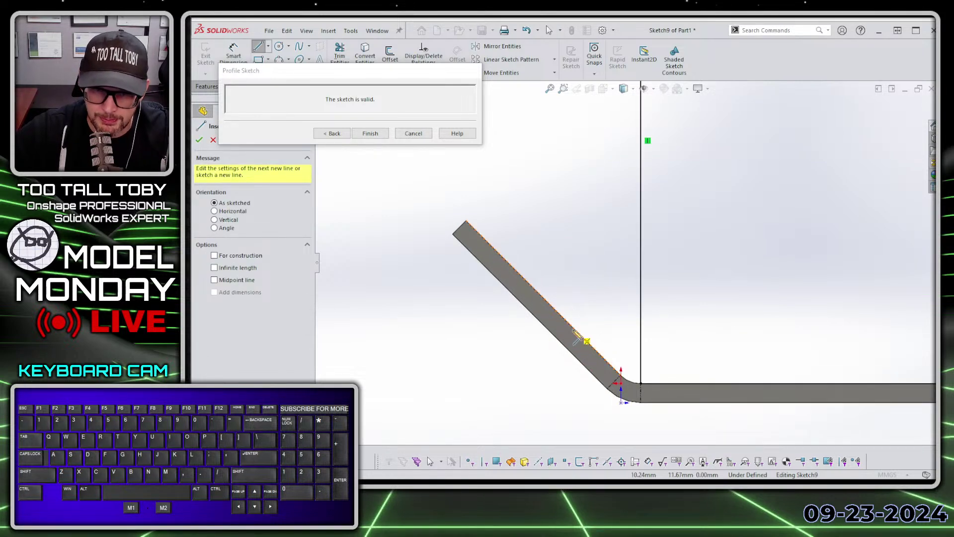
pyautogui.click(562, 335)
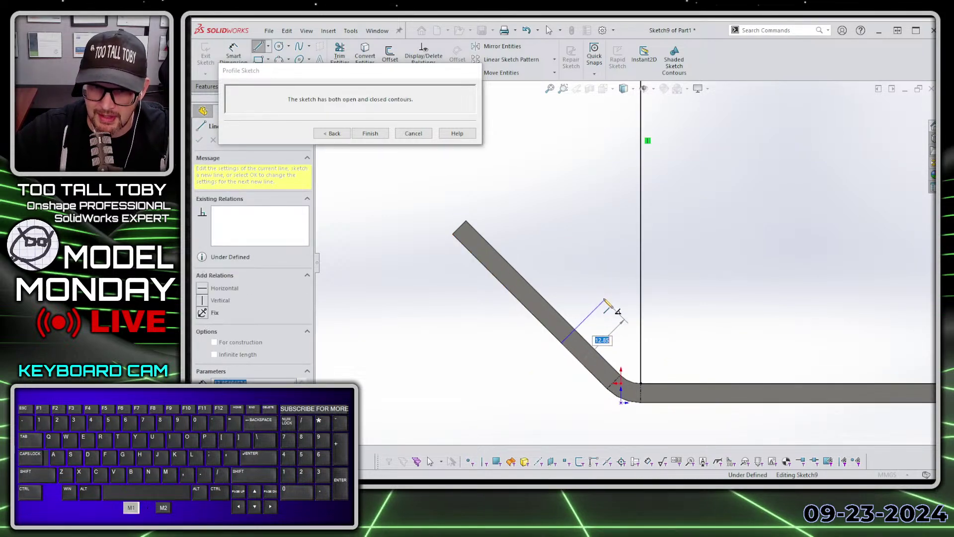
pyautogui.click(604, 299)
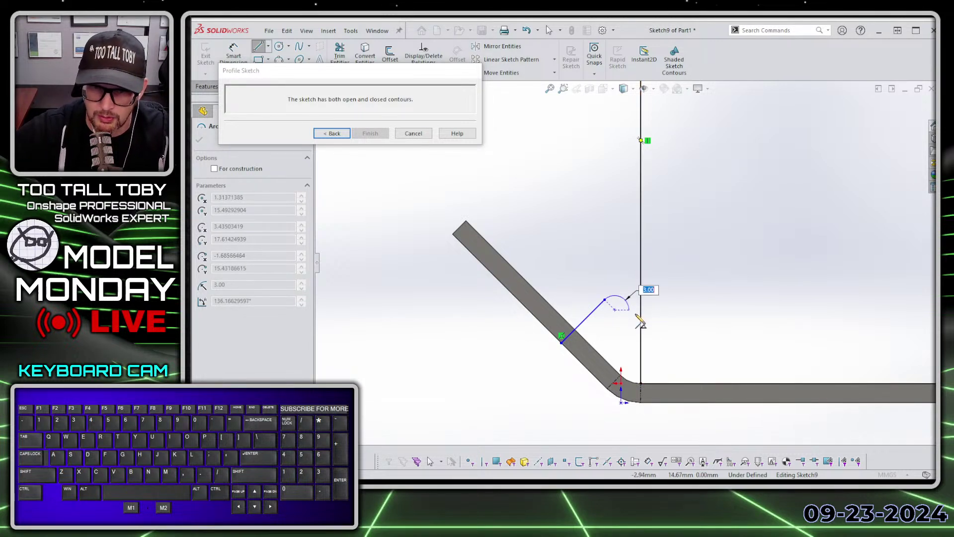
pyautogui.click(629, 311)
pyautogui.press('Escape')
# Step: Place the arc's free end on the profile's inner vertical side and make the arc tangent to that side
pyautogui.click(629, 311)
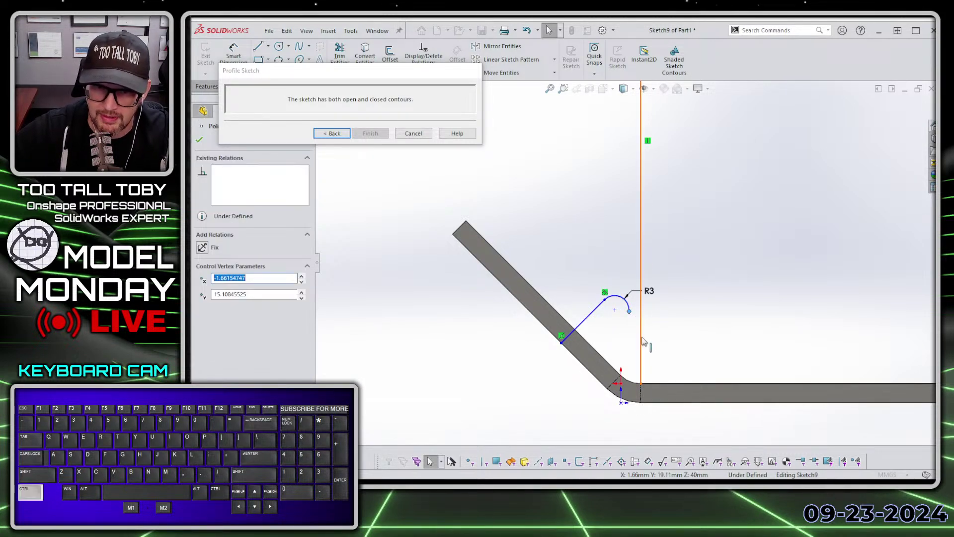
pyautogui.keyDown('ctrl'); pyautogui.click(642, 341); pyautogui.keyUp('ctrl')
pyautogui.click(686, 278)
pyautogui.click(663, 364)
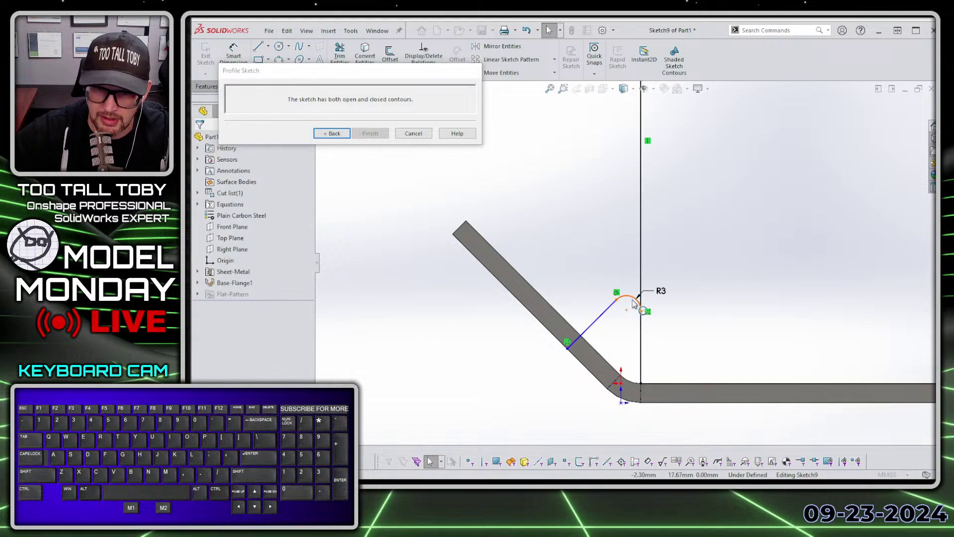
pyautogui.click(634, 304)
pyautogui.keyDown('ctrl'); pyautogui.click(641, 269); pyautogui.keyUp('ctrl')
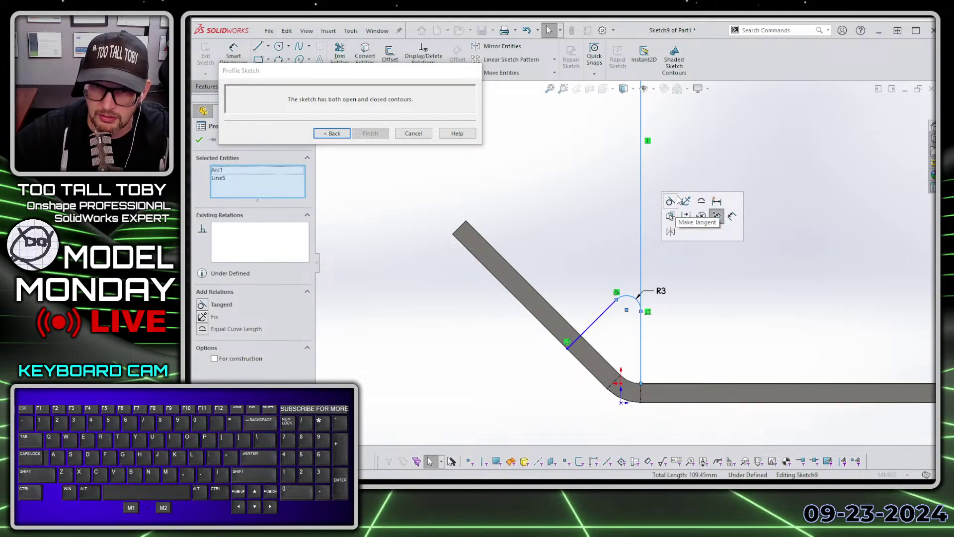
pyautogui.click(672, 200)
# Step: Make the relief line perpendicular to the sloped leg's outer edge
pyautogui.click(575, 341)
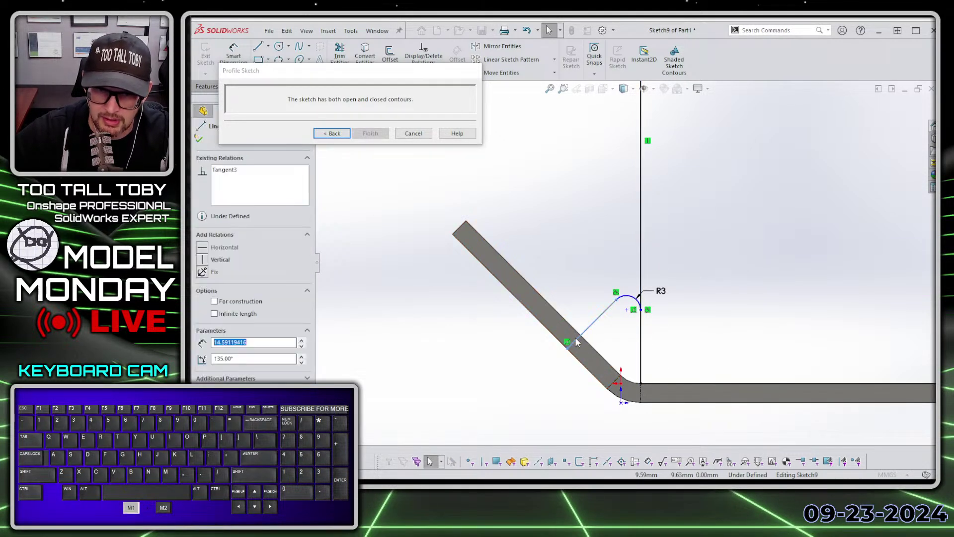
pyautogui.keyDown('ctrl'); pyautogui.click(544, 325); pyautogui.keyUp('ctrl')
pyautogui.click(585, 266)
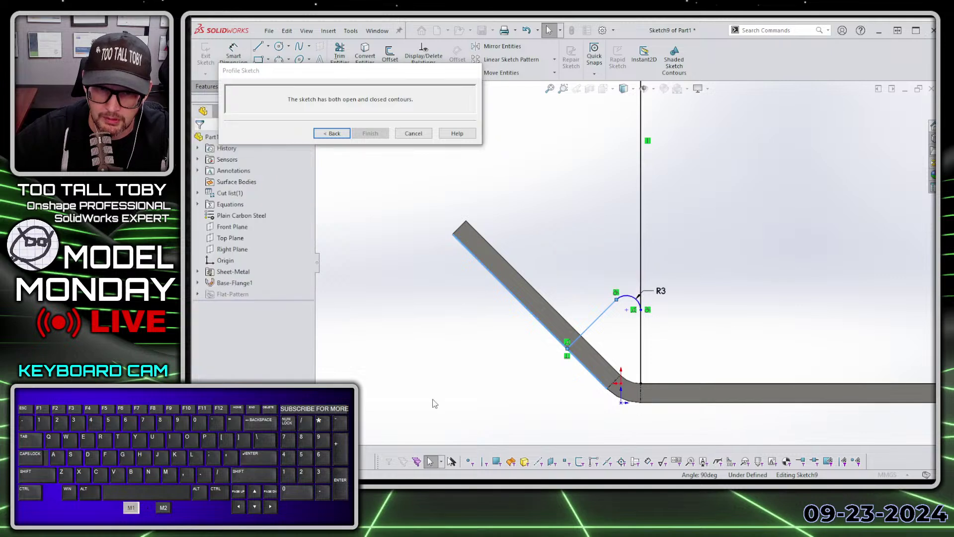
# Step: Sketch a circle above the sloped leg and dimension its diameter as 33 mm
pyautogui.scroll(-3, 505, 268)
pyautogui.press('s')
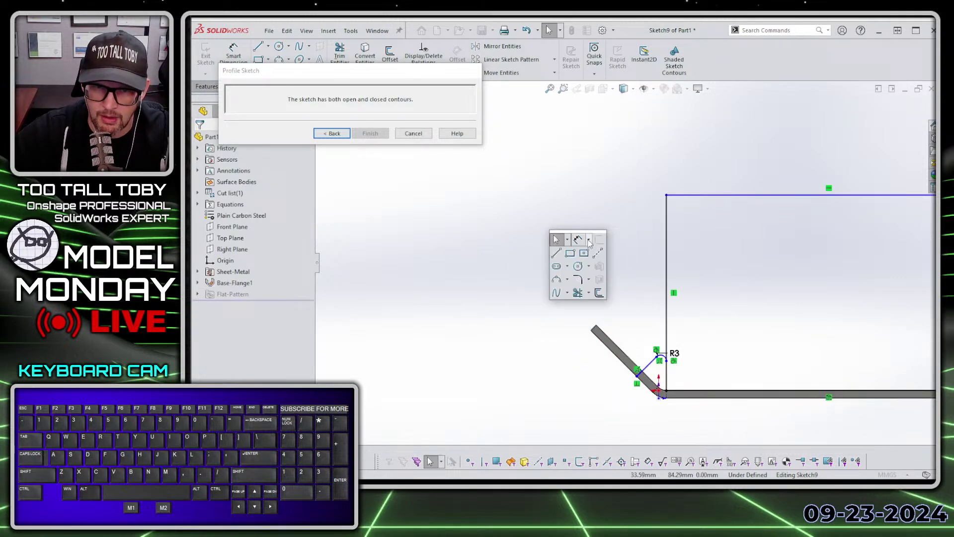
pyautogui.click(577, 266)
pyautogui.click(544, 217)
pyautogui.click(573, 257)
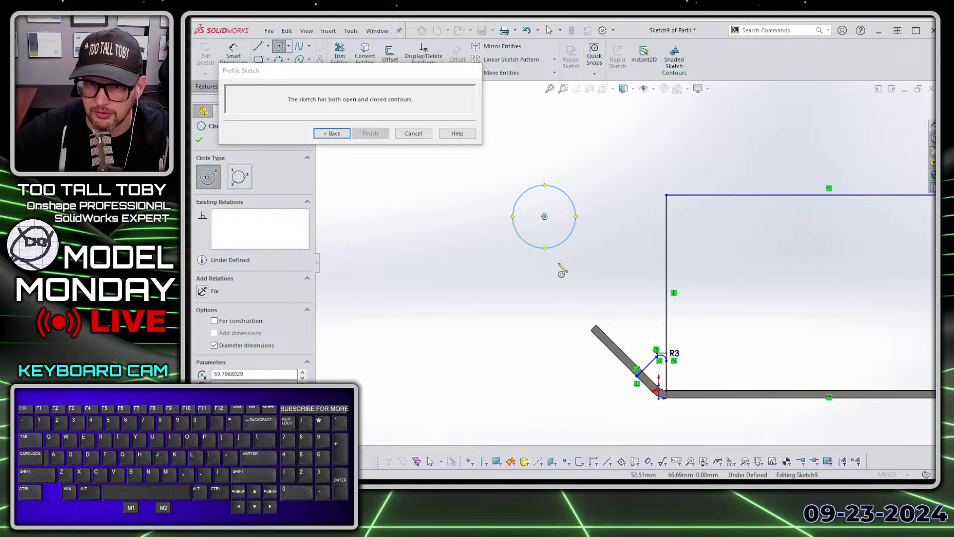
pyautogui.press('Escape')
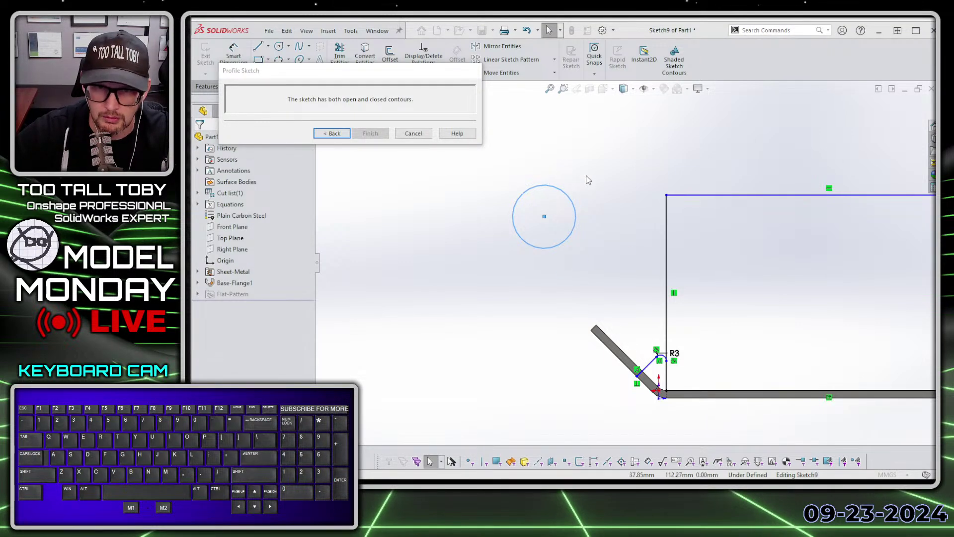
pyautogui.press('s')
pyautogui.click(619, 194)
pyautogui.click(566, 195)
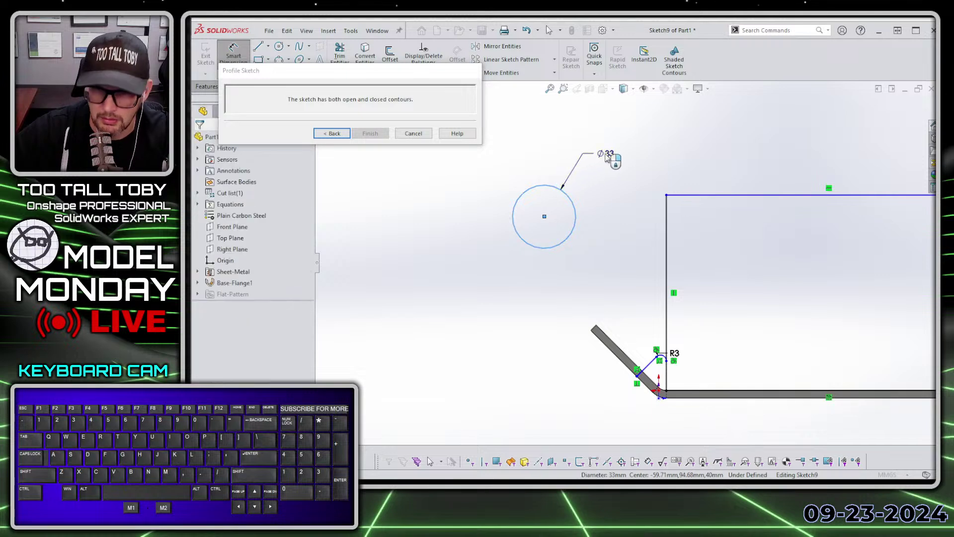
pyautogui.click(607, 157)
pyautogui.write('16.5*')
pyautogui.press('Escape')
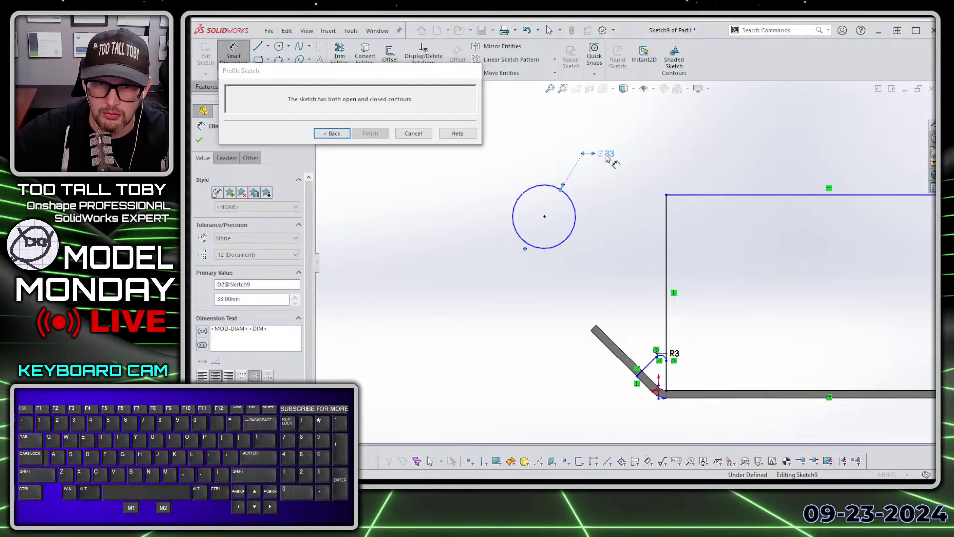
# Step: Add a concentric inner circle and set its diameter to 17 mm
pyautogui.press('s')
pyautogui.click(613, 236)
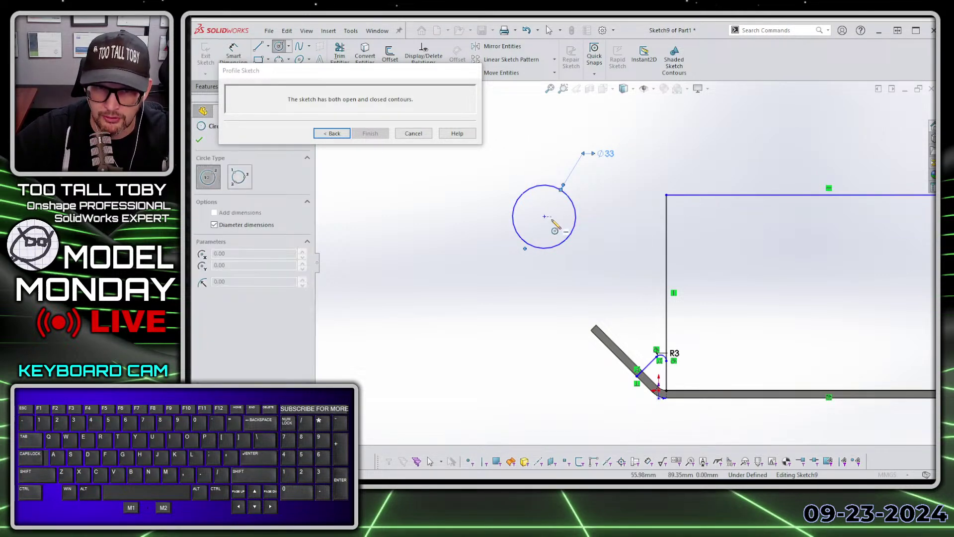
pyautogui.click(544, 217)
pyautogui.click(550, 228)
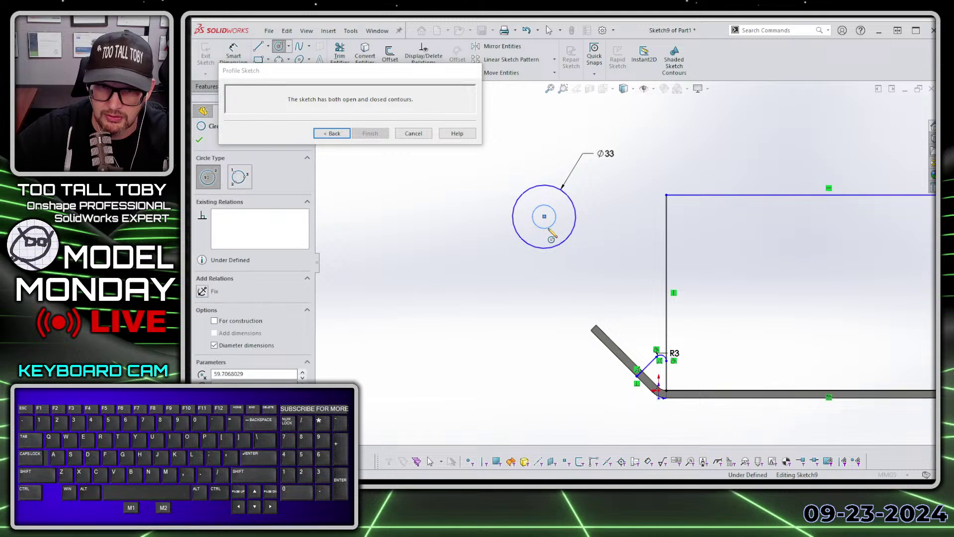
pyautogui.press('s')
pyautogui.click(591, 236)
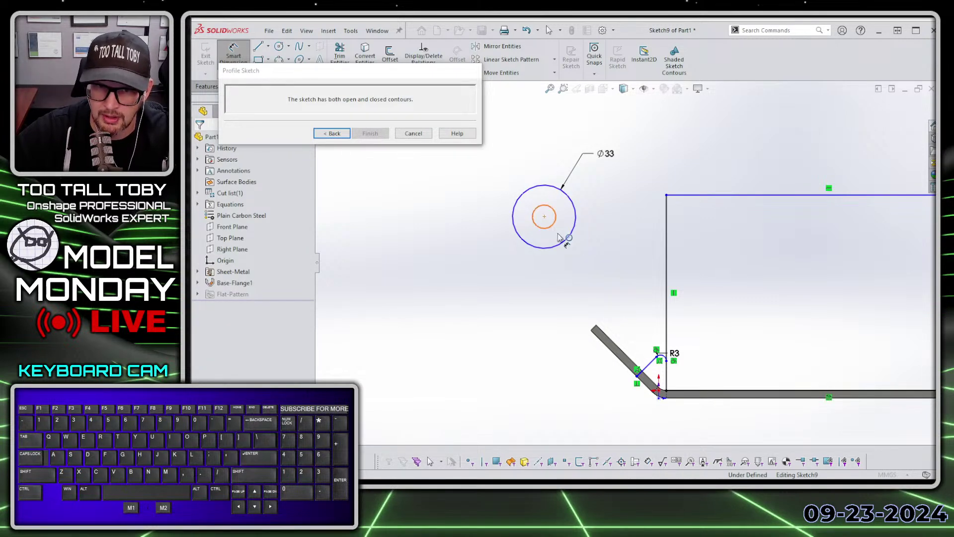
pyautogui.click(553, 225)
pyautogui.click(571, 258)
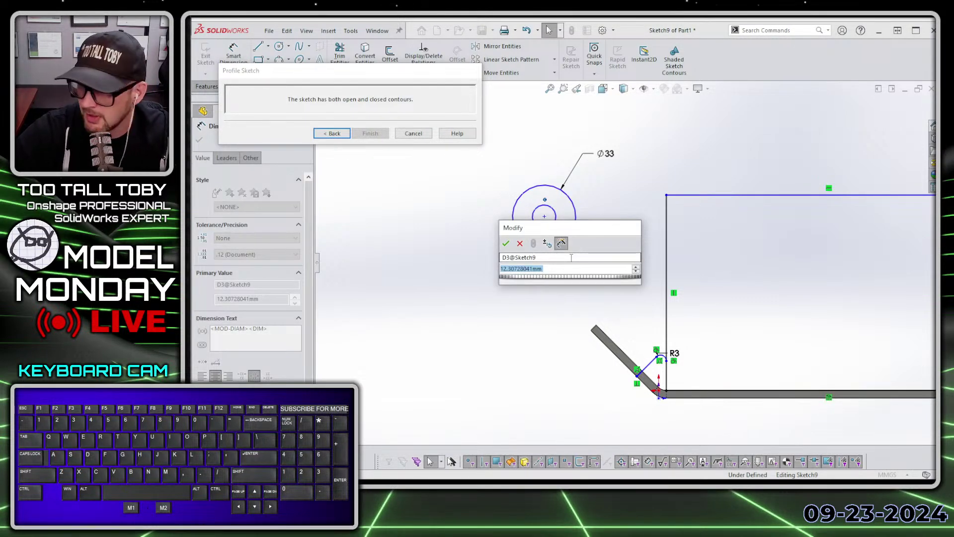
pyautogui.write('17')
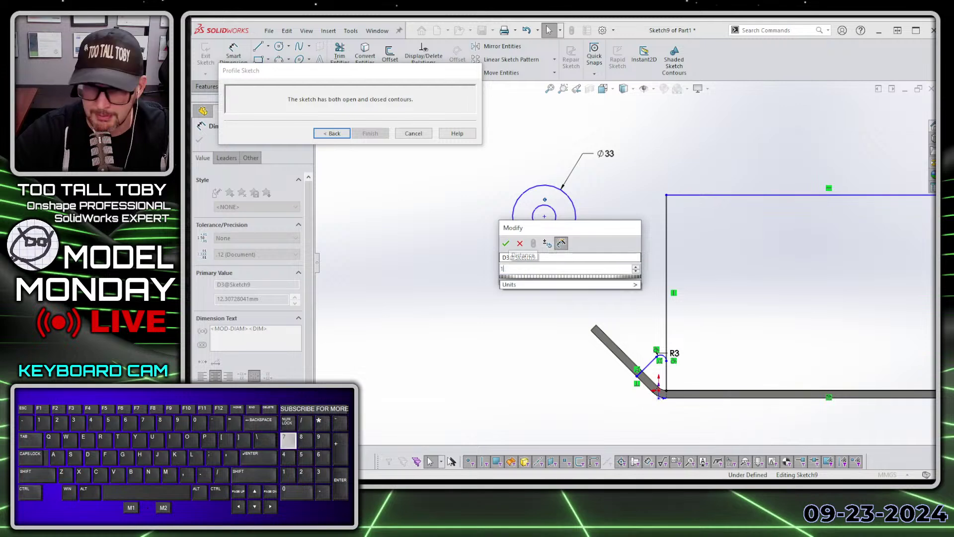
pyautogui.press('Return')
# Step: Sketch a slanted line from the outer circle to just above the base, followed by a short vertical line down to the base
pyautogui.press('s')
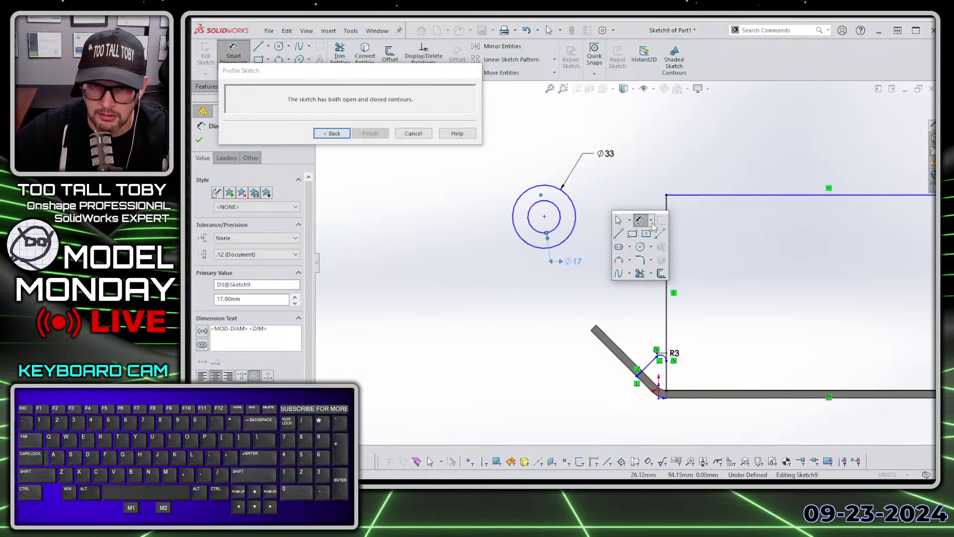
pyautogui.click(619, 233)
pyautogui.click(568, 195)
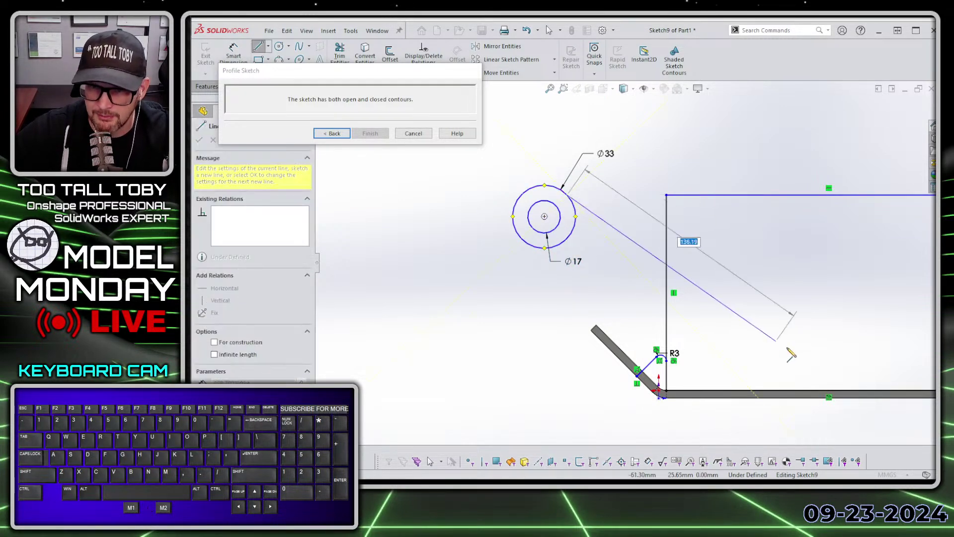
pyautogui.scroll(3, 629, 260)
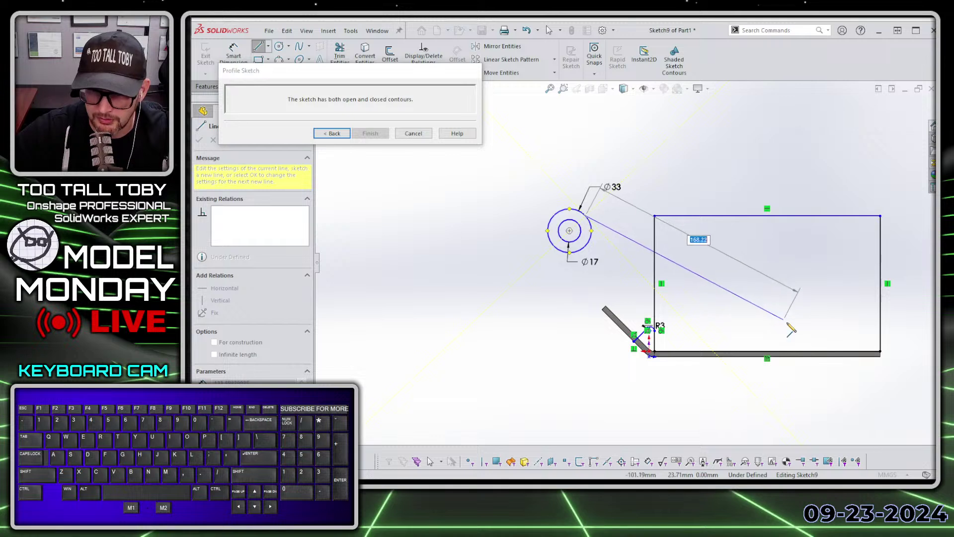
pyautogui.click(794, 338)
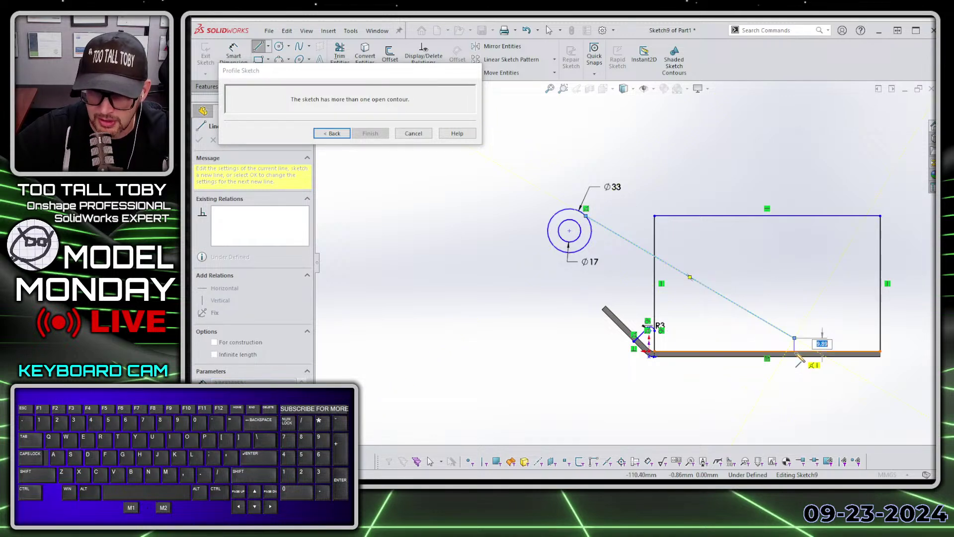
pyautogui.click(795, 354)
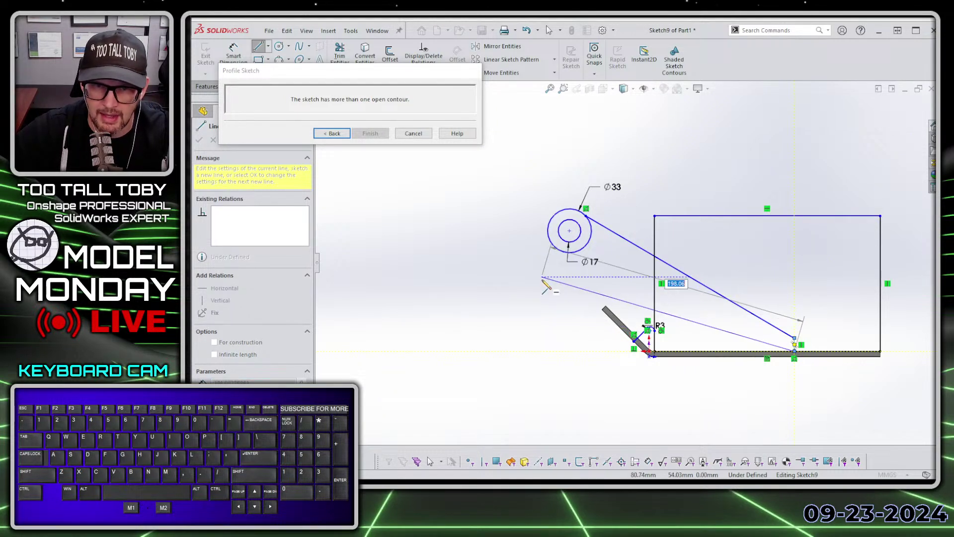
pyautogui.press('Escape')
# Step: Sketch a line about 95 mm long from the outer circle to the relief line's start and make it collinear with the sloped leg's outer edge
pyautogui.moveTo(562, 253)
pyautogui.mouseDown()
pyautogui.moveTo(641, 343)
pyautogui.moveTo(633, 348)
pyautogui.mouseUp()
pyautogui.press('Escape')
pyautogui.scroll(-5, 646, 328)
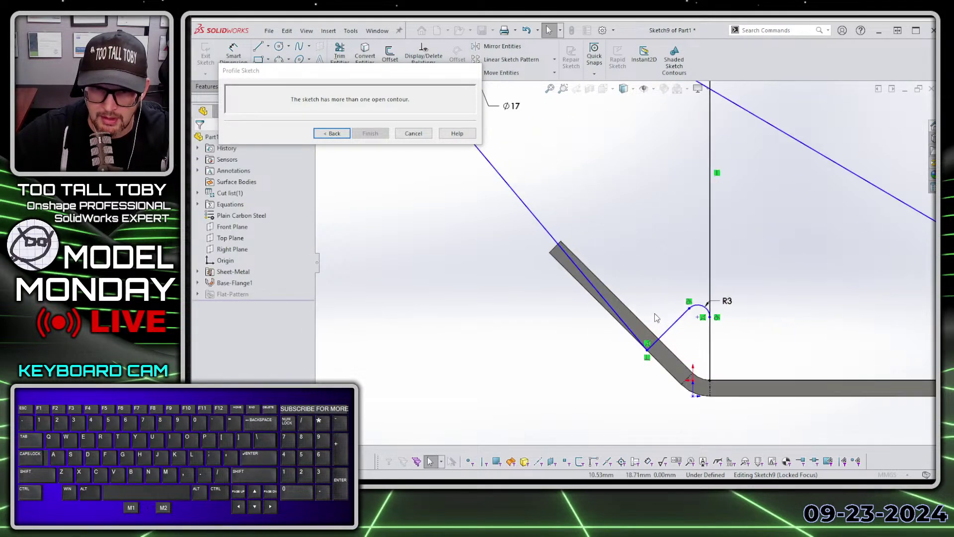
pyautogui.click(561, 246)
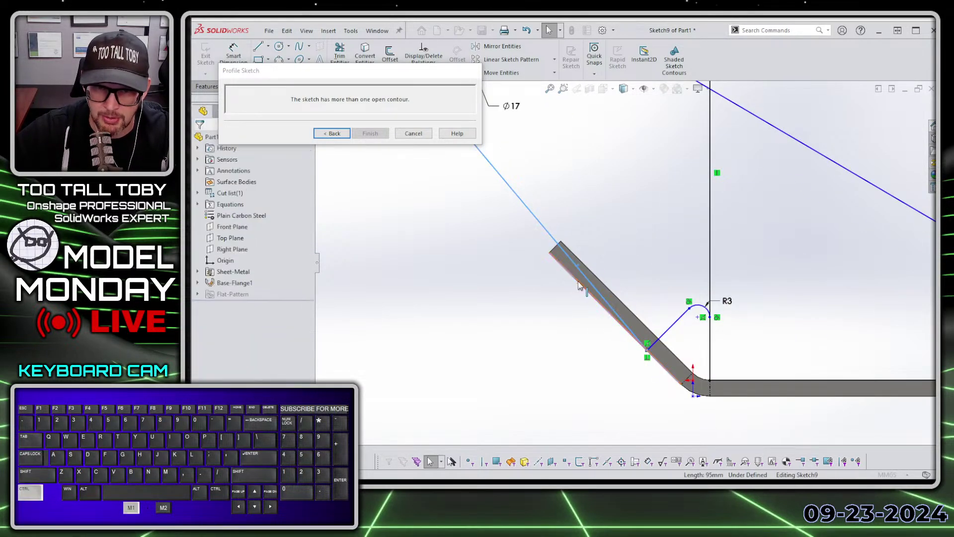
pyautogui.keyDown('ctrl'); pyautogui.click(576, 286); pyautogui.keyUp('ctrl')
pyautogui.click(607, 224)
# Step: Dimension the relief notch's slanted line 12 mm from the origin at the bend
pyautogui.press('s')
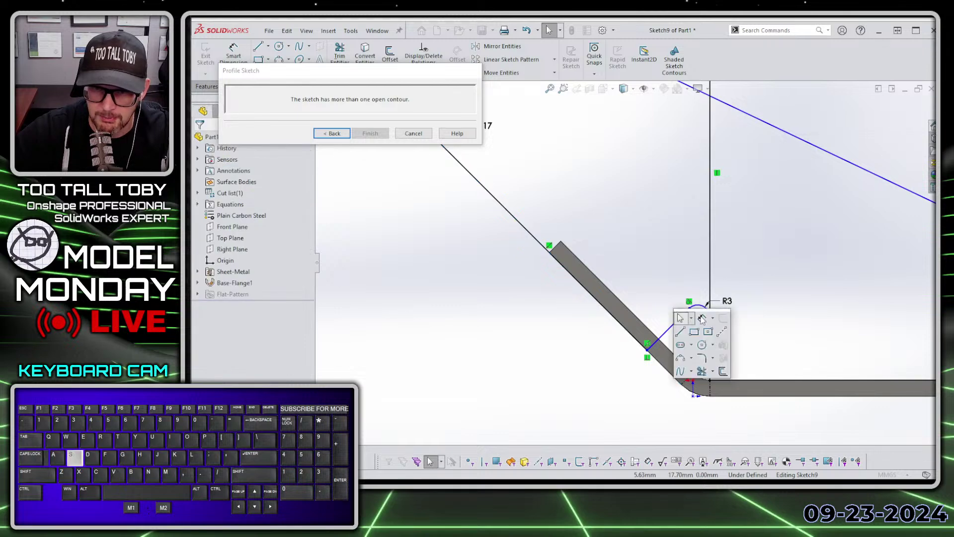
pyautogui.click(703, 319)
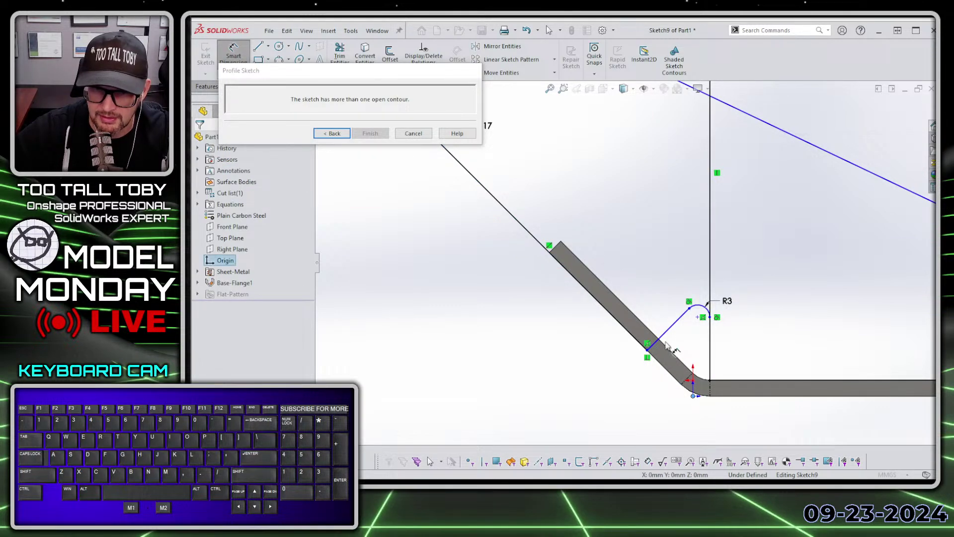
pyautogui.click(693, 396)
pyautogui.click(631, 393)
pyautogui.write('12')
pyautogui.press('Return')
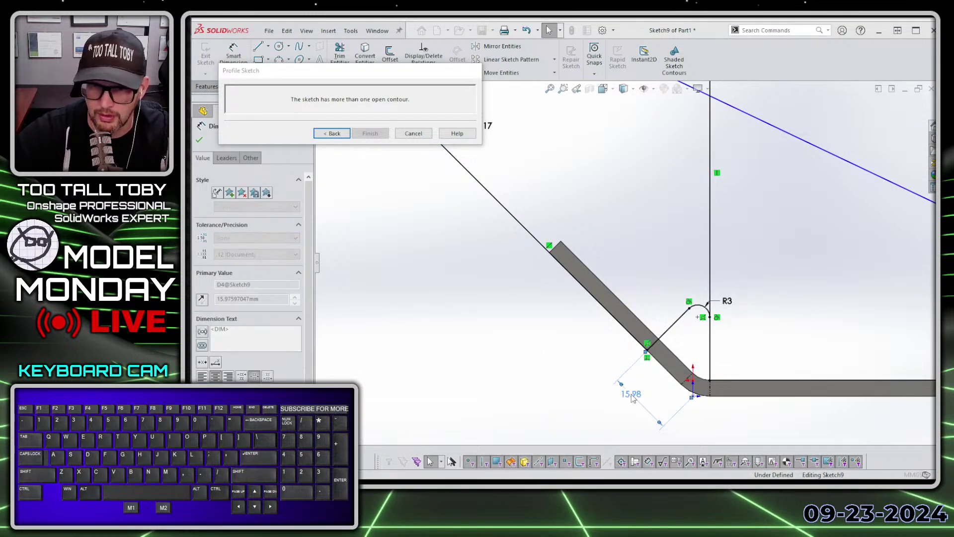
pyautogui.scroll(3, 692, 238)
pyautogui.moveTo(692, 239); pyautogui.dragTo(610, 209, button='middle')
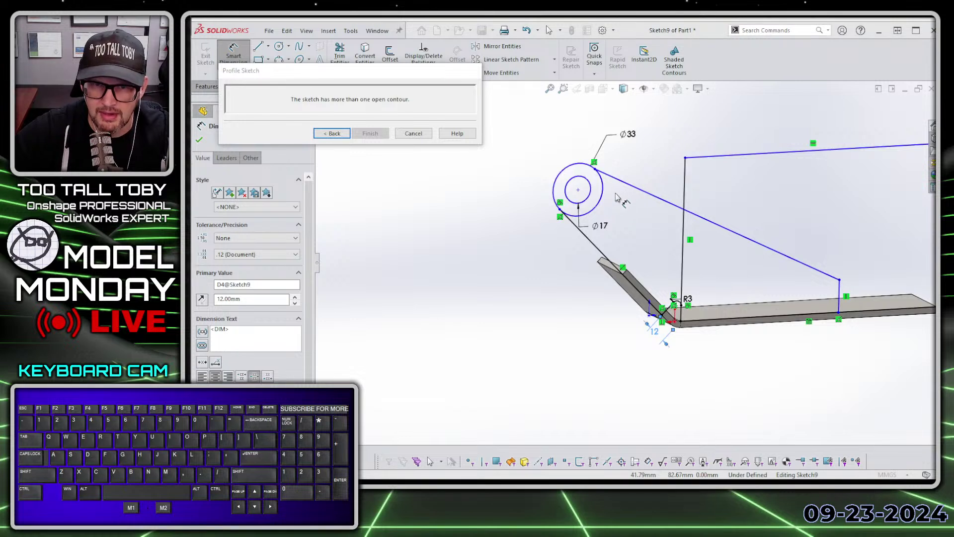
# Step: Dimension the inner circle's centre vertically from the origin as 75 mm
pyautogui.press('Escape')
pyautogui.hotkey('ctrl', '1')
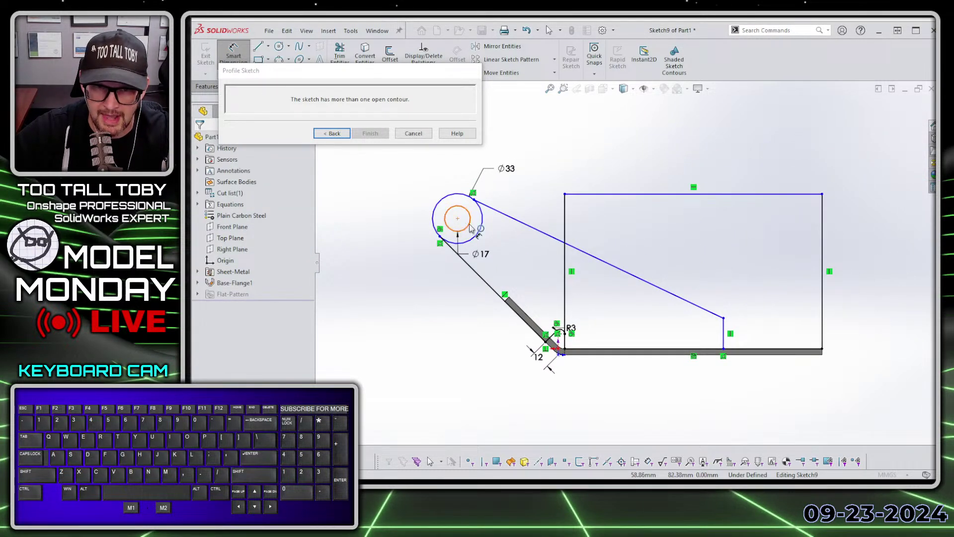
pyautogui.click(468, 228)
pyautogui.click(559, 353)
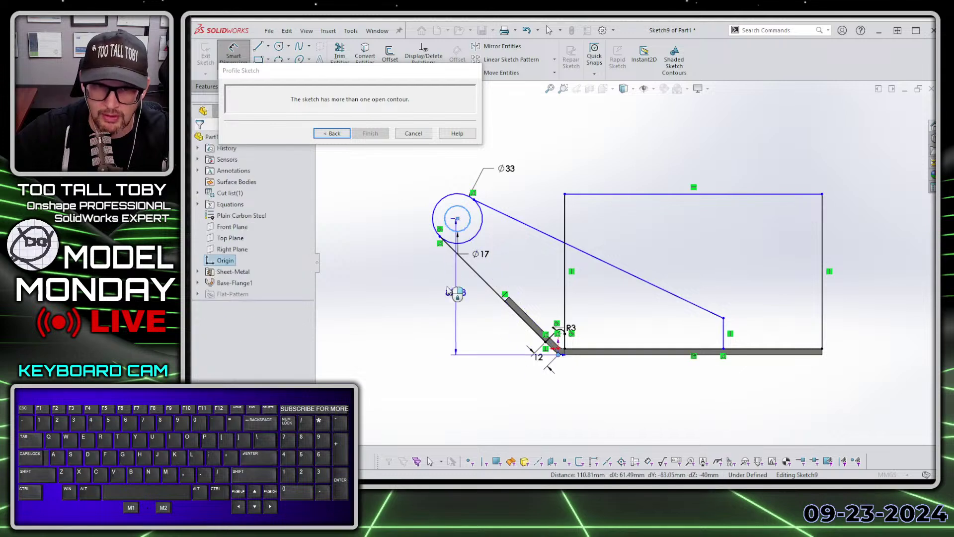
pyautogui.click(428, 292)
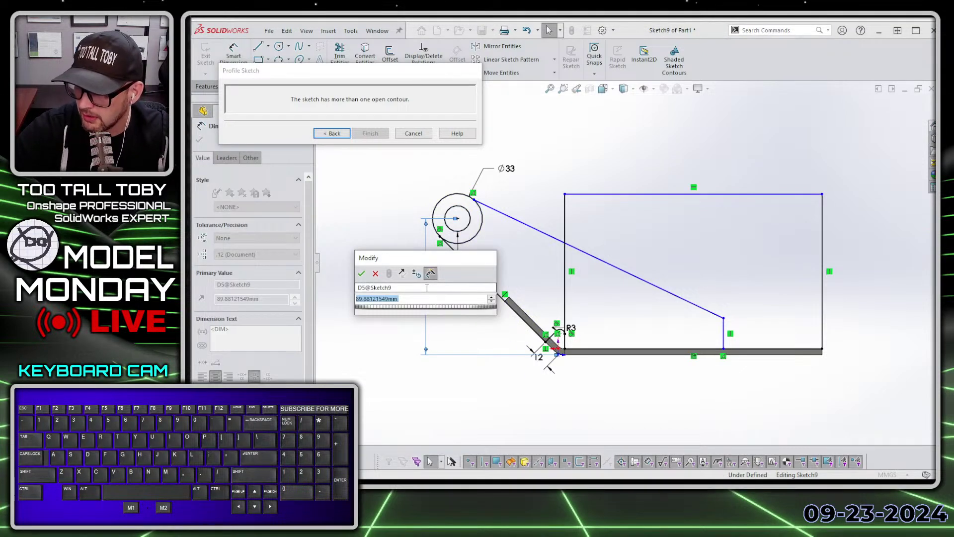
pyautogui.write('75')
pyautogui.press('Return')
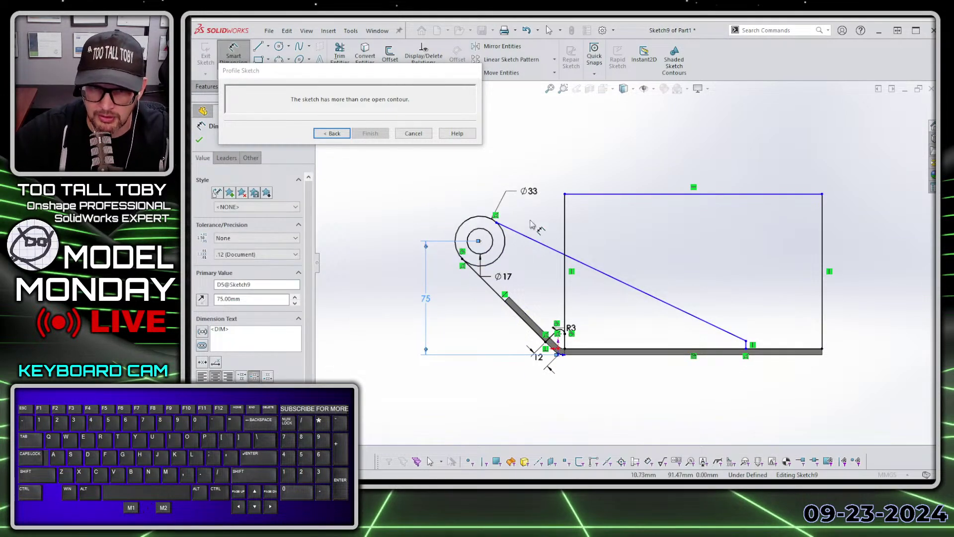
# Step: Add a horizontal dimension between the circles' centre and the origin, and delete the tangent relation between the outer circle and the lower sloped line
pyautogui.click(479, 241)
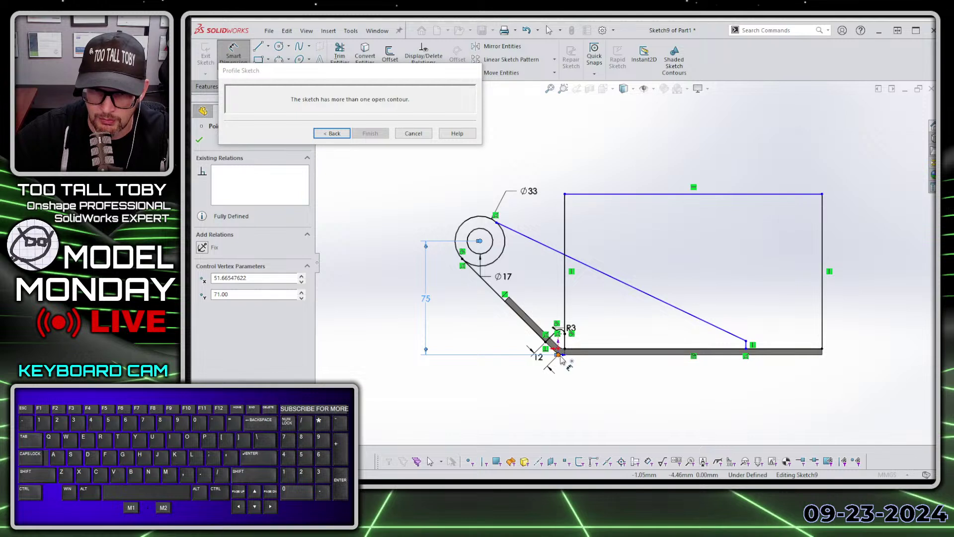
pyautogui.click(560, 356)
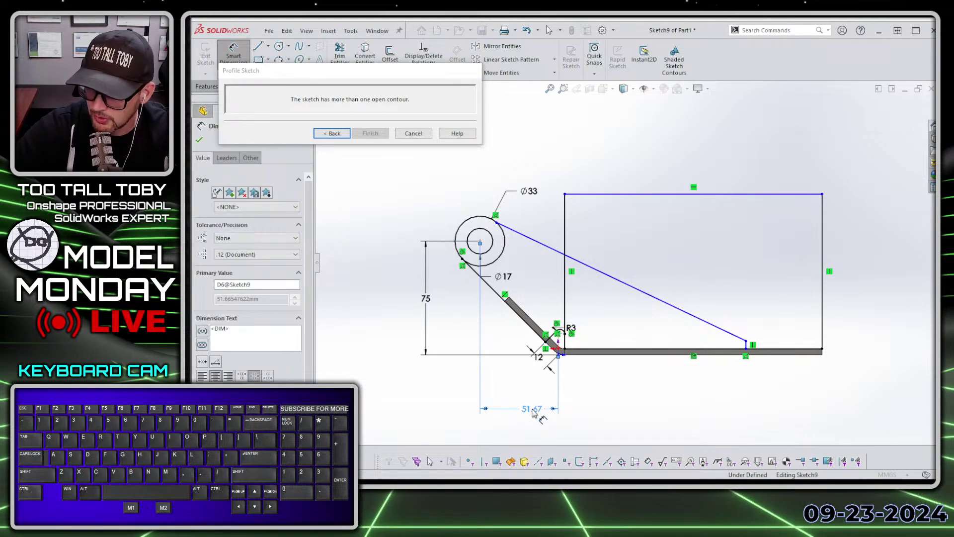
pyautogui.scroll(-3, 511, 283)
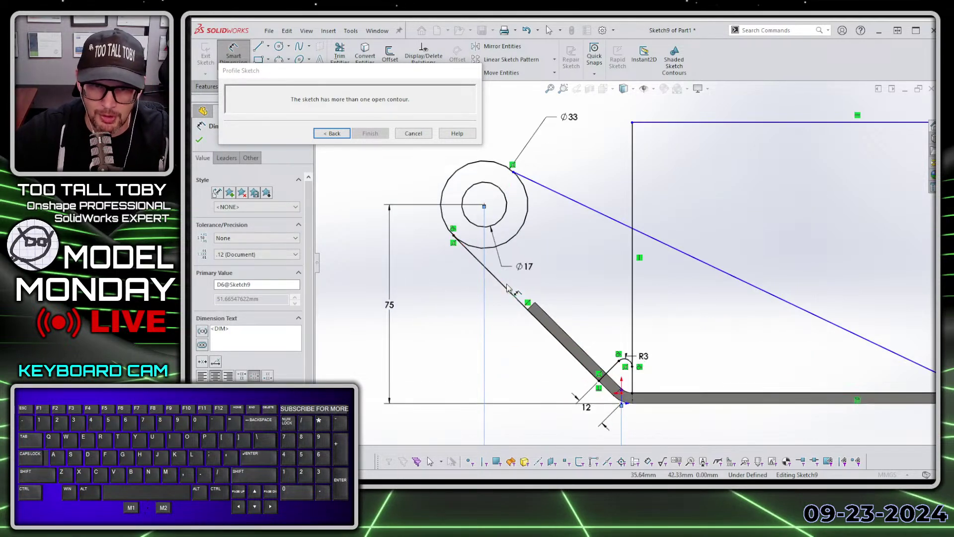
pyautogui.rightClick(551, 247)
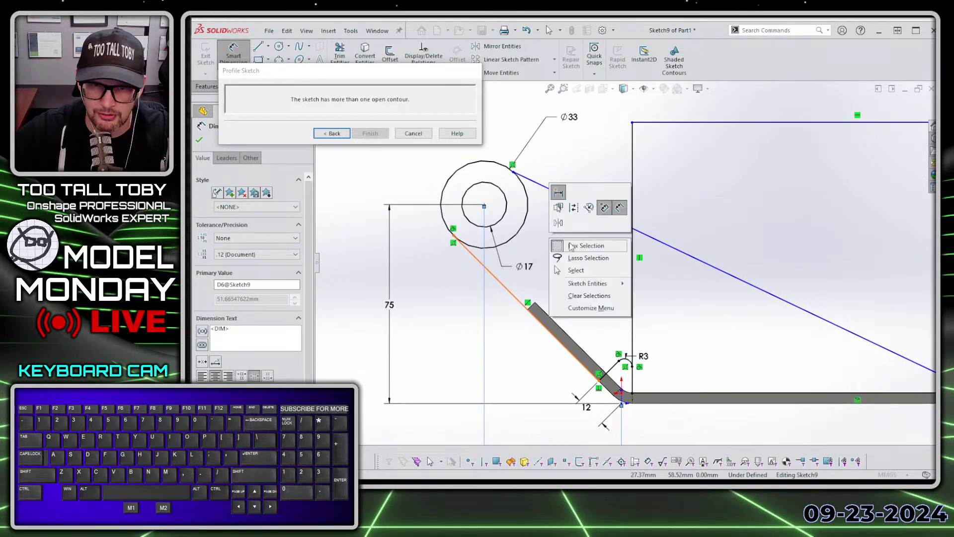
pyautogui.rightClick(523, 286)
pyautogui.click(546, 314)
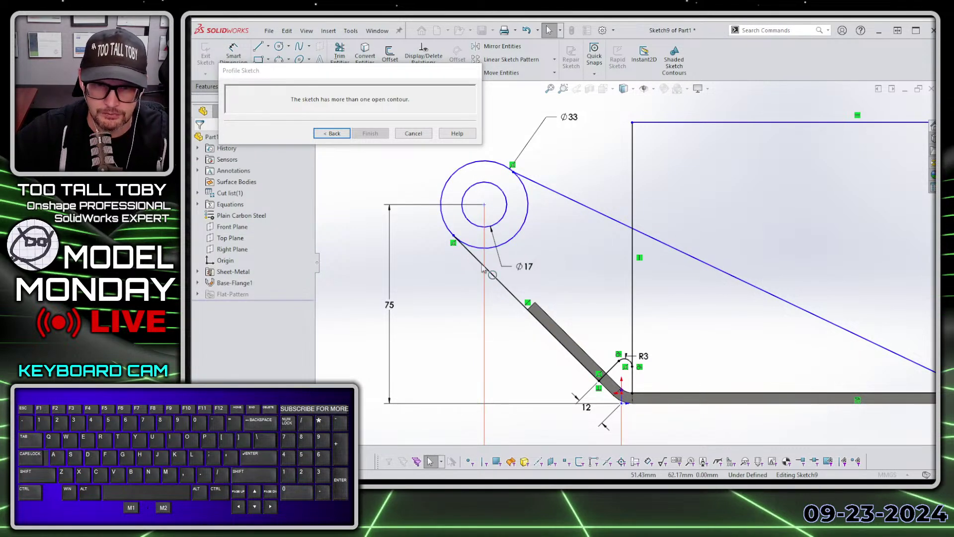
# Step: Make the horizontal centre-to-origin dimension driving and set it to 65 mm
pyautogui.scroll(2, 578, 394)
pyautogui.rightClick(597, 428)
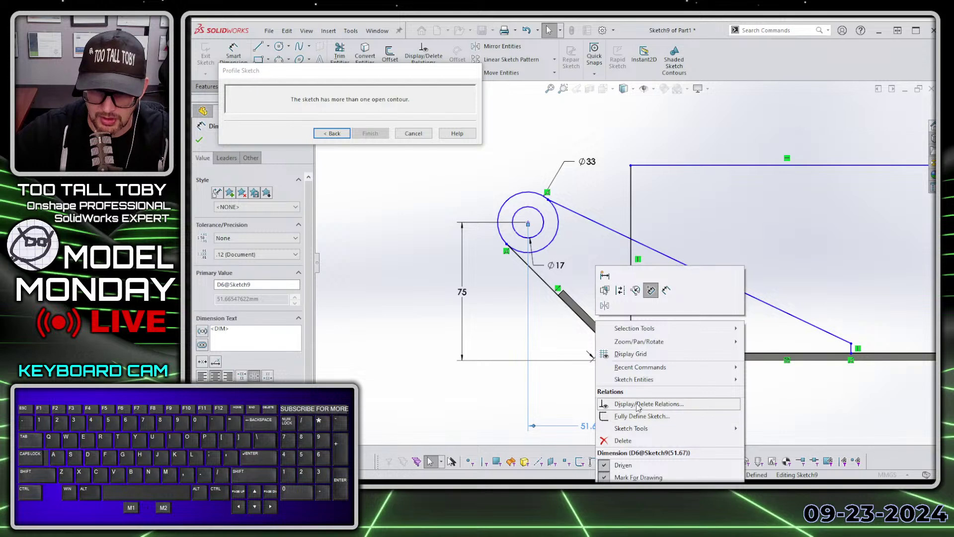
pyautogui.press('Escape')
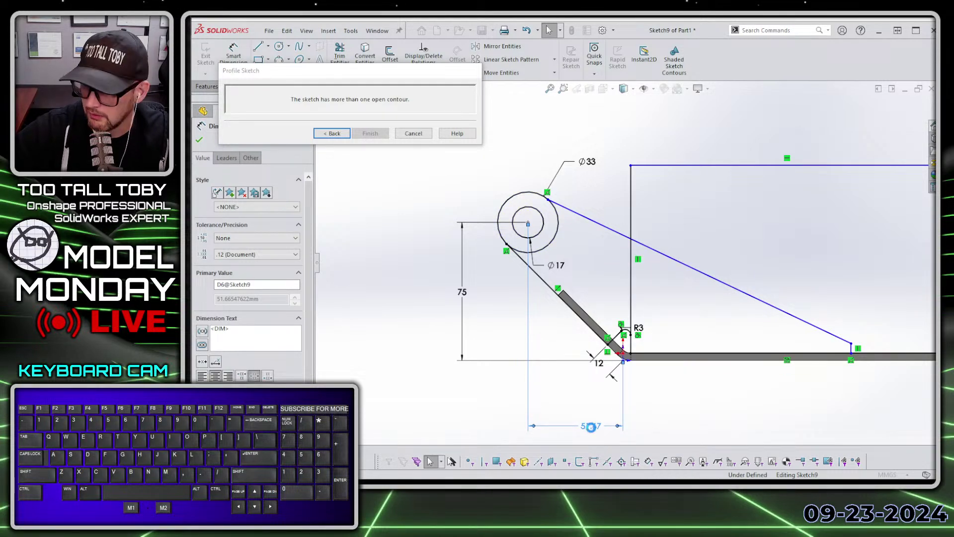
pyautogui.doubleClick(591, 427)
pyautogui.write('65')
pyautogui.press('Return')
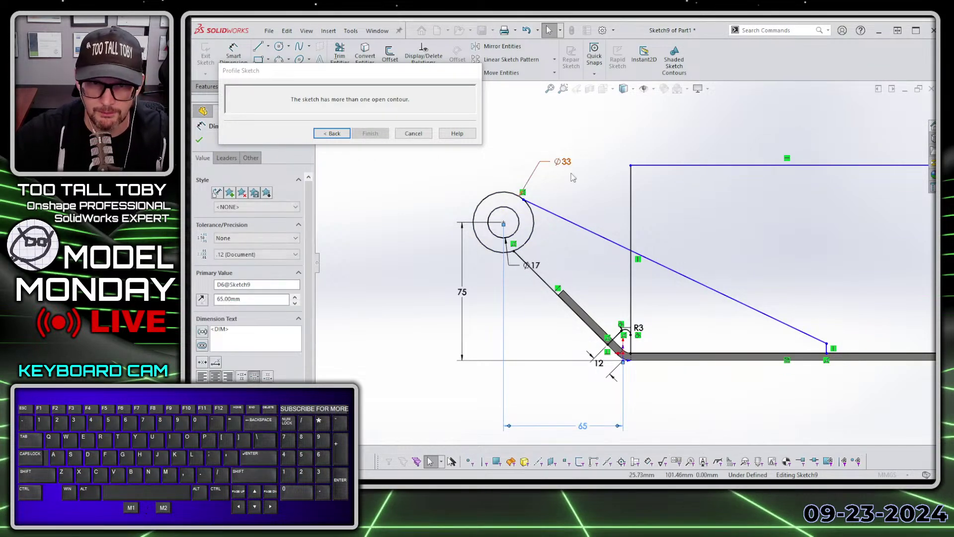
# Step: Make the long upper slanted line tangent to the outer circle
pyautogui.click(580, 197)
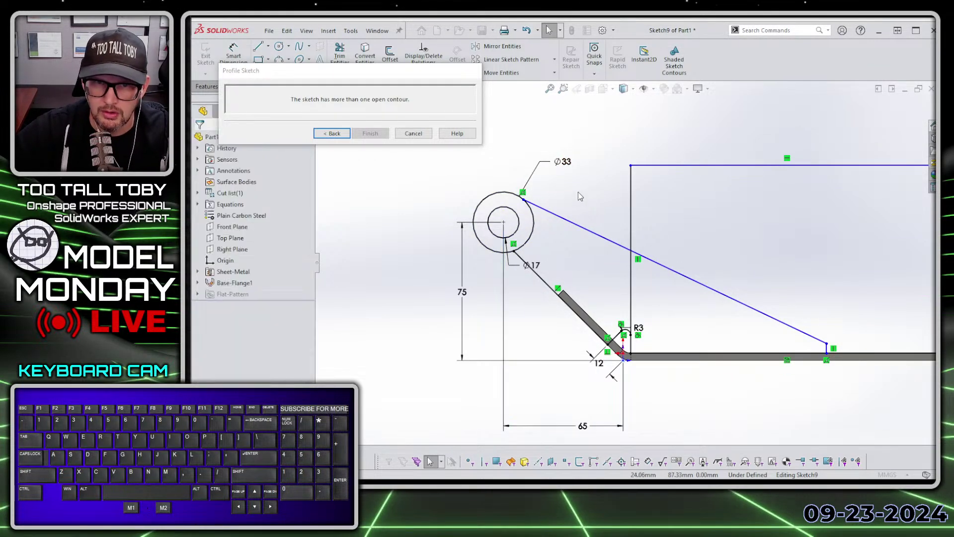
pyautogui.click(546, 209)
pyautogui.keyDown('ctrl'); pyautogui.click(531, 211); pyautogui.keyUp('ctrl')
pyautogui.click(562, 160)
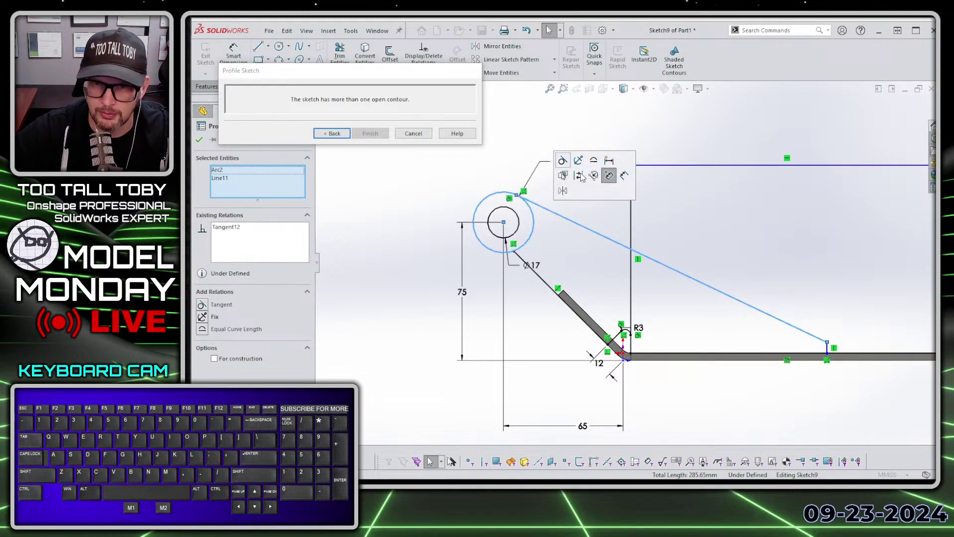
pyautogui.click(721, 141)
# Step: Dimension the angle between the long upper slanted line and the base as 27 degrees
pyautogui.press('d')
pyautogui.click(705, 285)
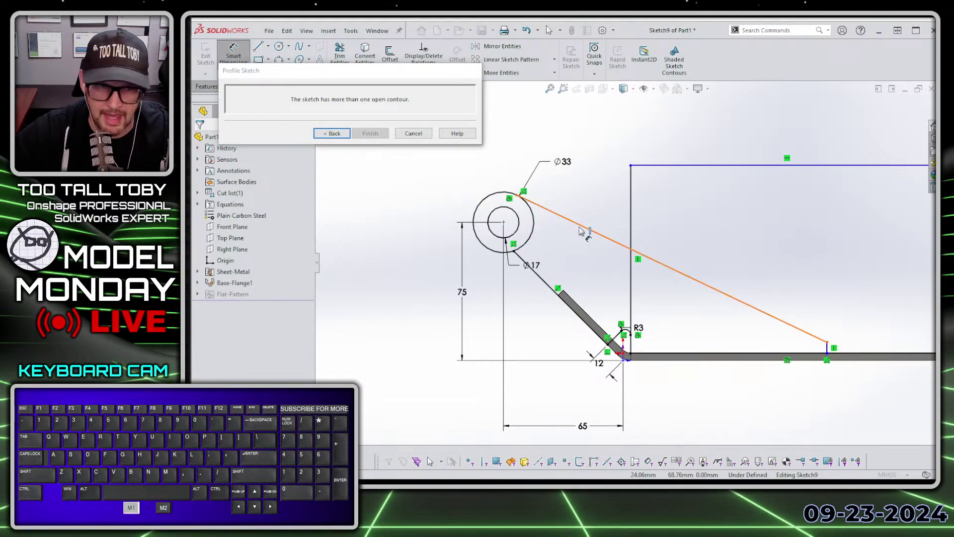
pyautogui.click(730, 357)
pyautogui.click(417, 282)
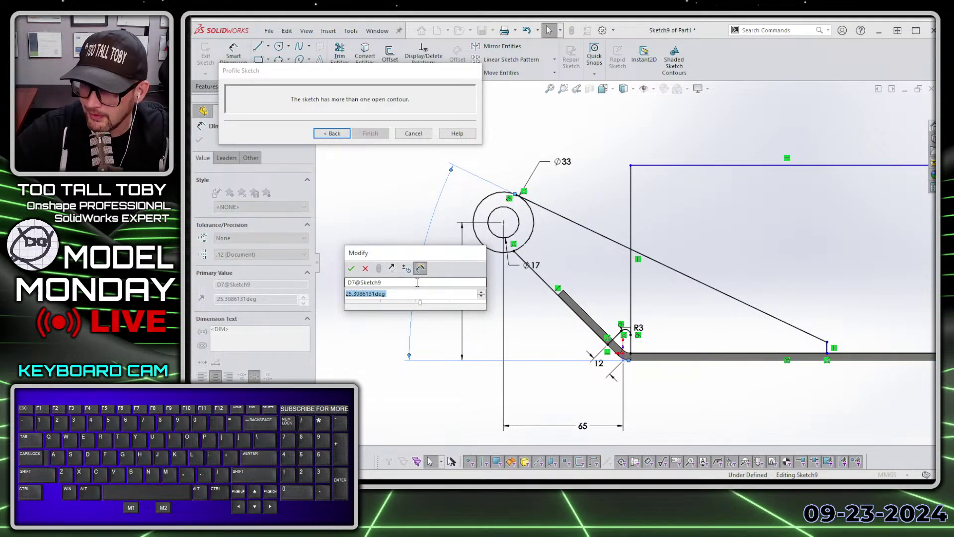
pyautogui.write('26')
pyautogui.press('BackSpace')
pyautogui.write('7')
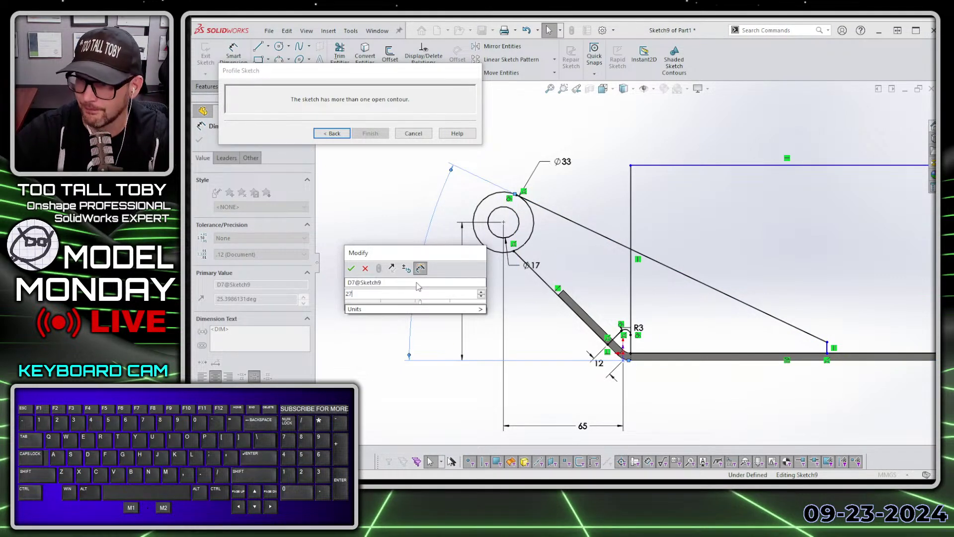
pyautogui.press('Return')
pyautogui.press('f')
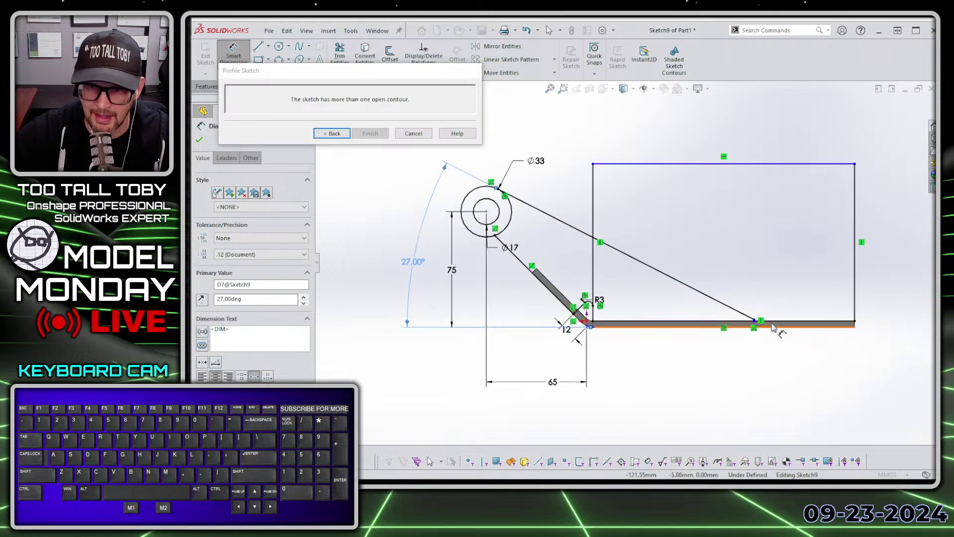
# Step: Pull the slanted line's lower end up off the base and dimension the short vertical line 90 mm horizontally from the origin
pyautogui.rightClick(739, 269)
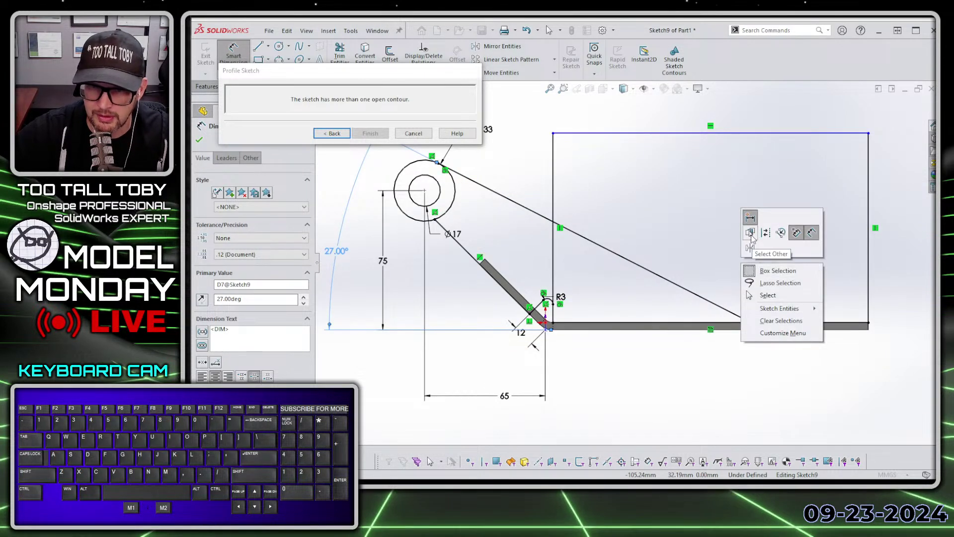
pyautogui.click(767, 295)
pyautogui.moveTo(745, 314); pyautogui.dragTo(689, 290)
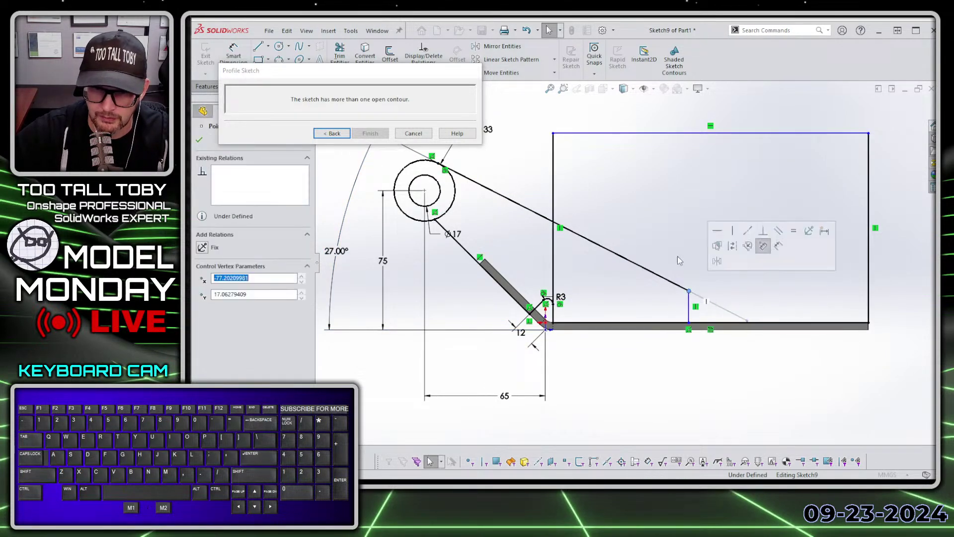
pyautogui.press('s')
pyautogui.click(696, 308)
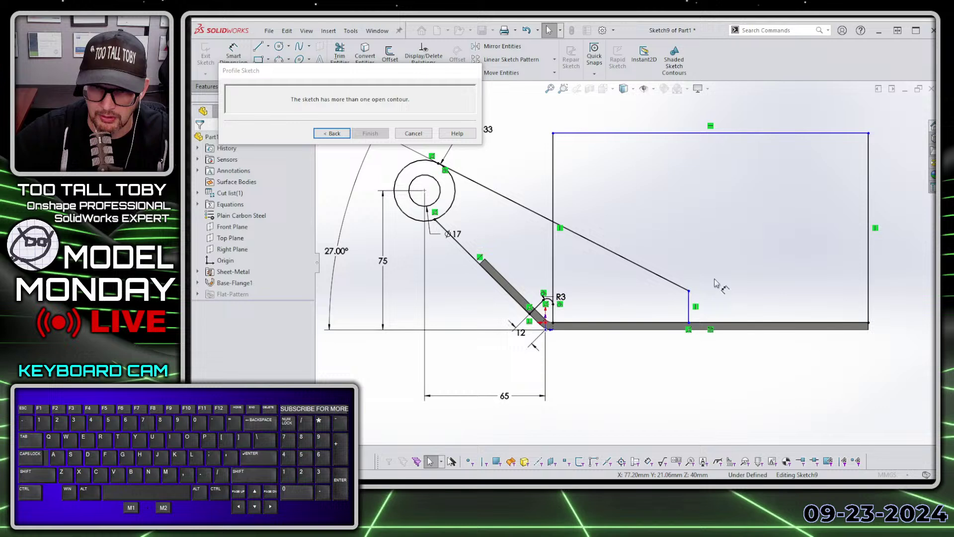
pyautogui.click(690, 309)
pyautogui.click(545, 329)
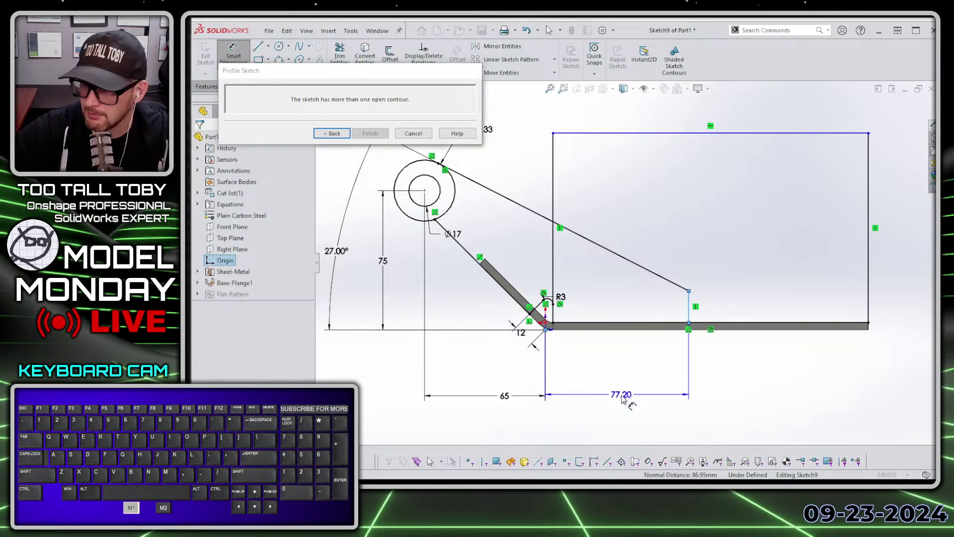
pyautogui.click(622, 396)
pyautogui.write('90')
pyautogui.press('Return')
# Step: Trim away the default rectangle's lines that lie outside the flange profile with Power Trim
pyautogui.scroll(3, 628, 261)
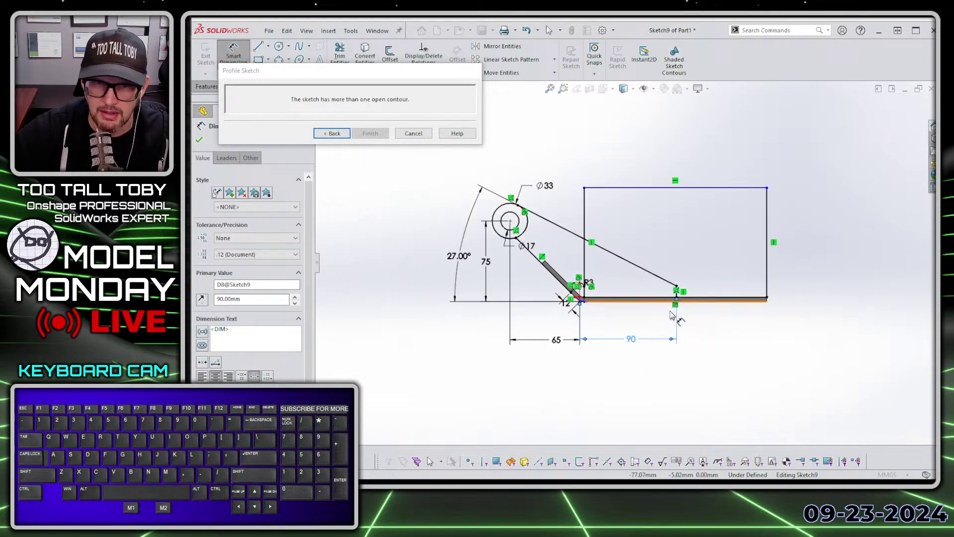
pyautogui.press('s')
pyautogui.click(668, 316)
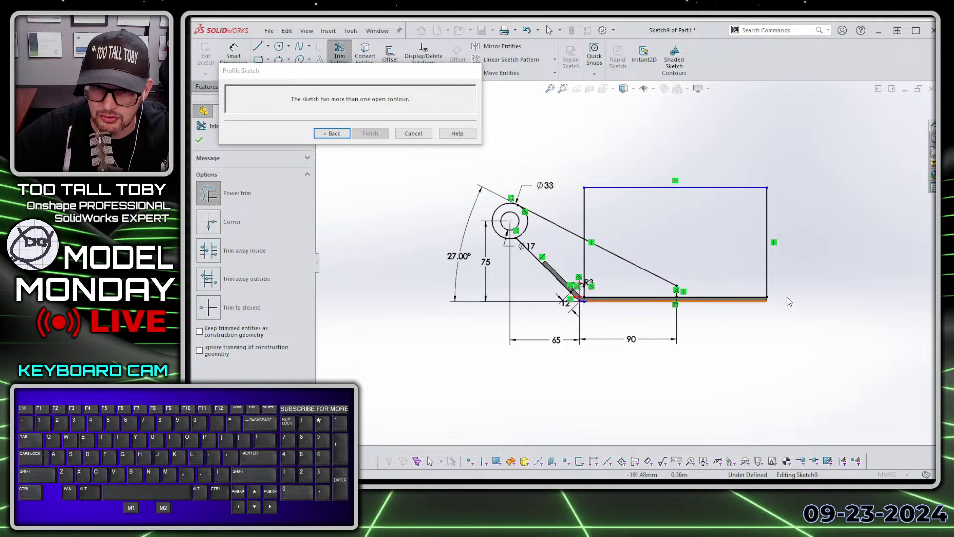
pyautogui.moveTo(744, 329)
pyautogui.mouseDown()
pyautogui.moveTo(724, 277)
pyautogui.moveTo(743, 176)
pyautogui.mouseUp()
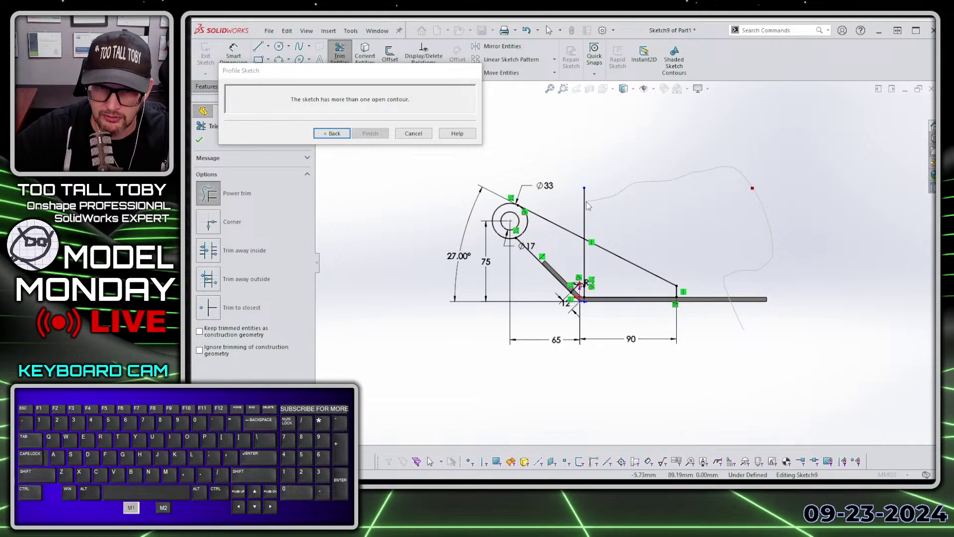
pyautogui.moveTo(588, 205); pyautogui.dragTo(612, 281)
pyautogui.scroll(-5, 594, 282)
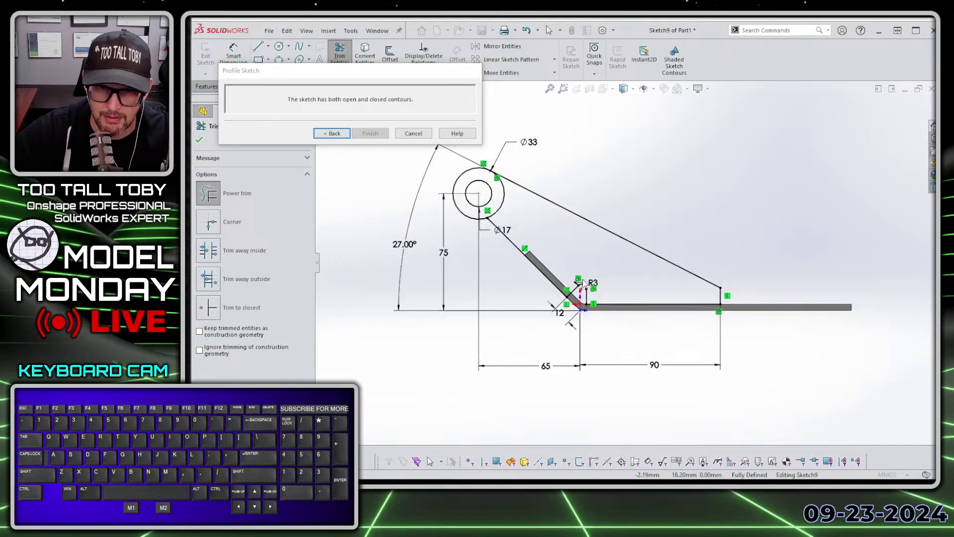
# Step: Trim the outer circle's arc between the two slanted lines and finish the edge flange from the completed profile
pyautogui.scroll(5, 636, 314)
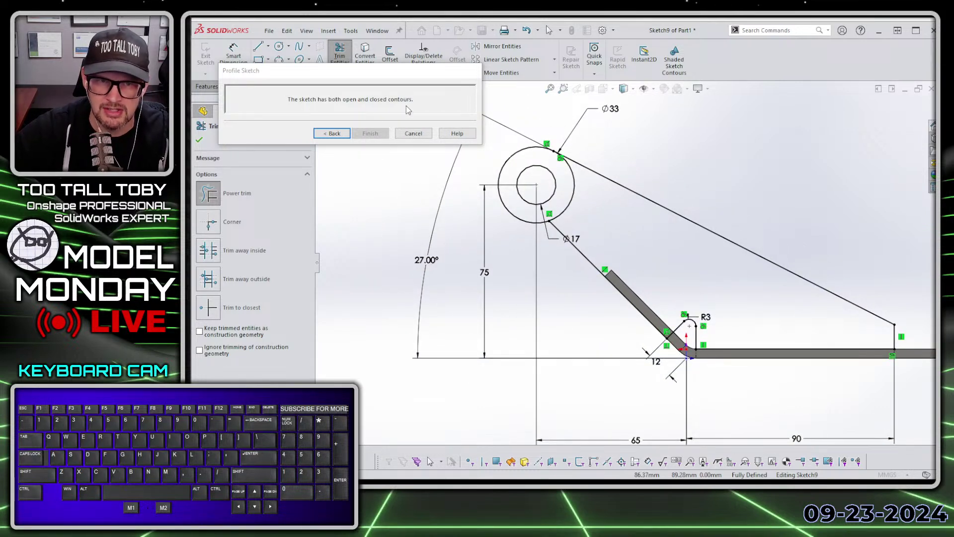
pyautogui.click(571, 201)
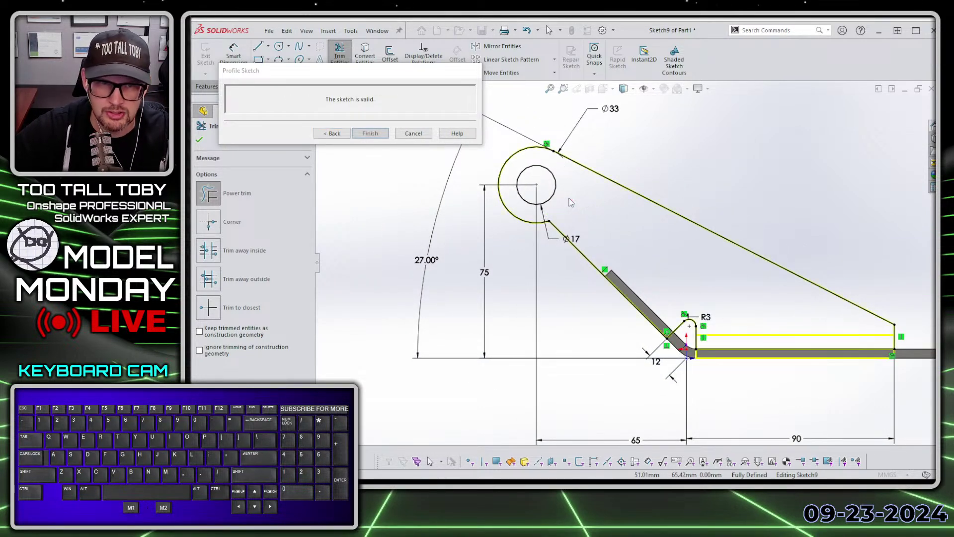
pyautogui.hotkey('ctrl', '7')
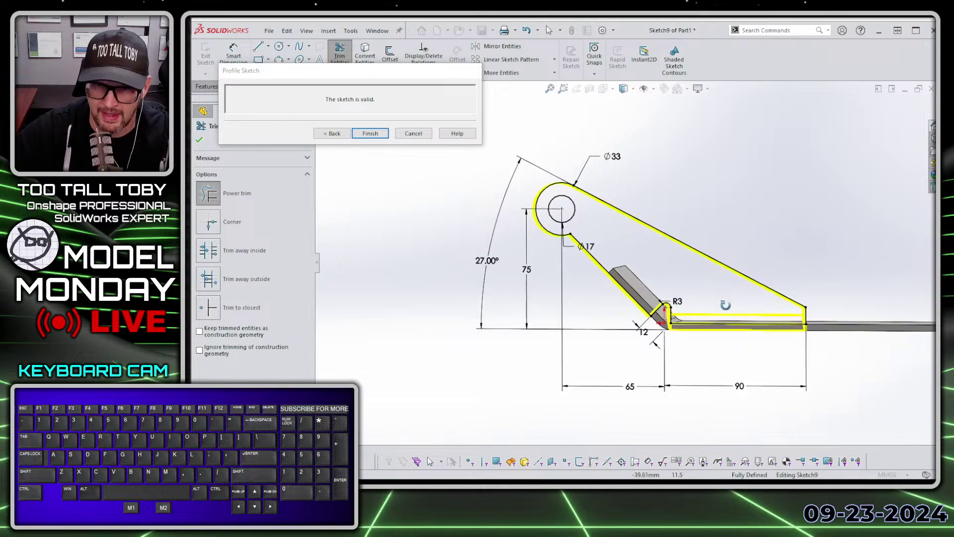
pyautogui.click(370, 133)
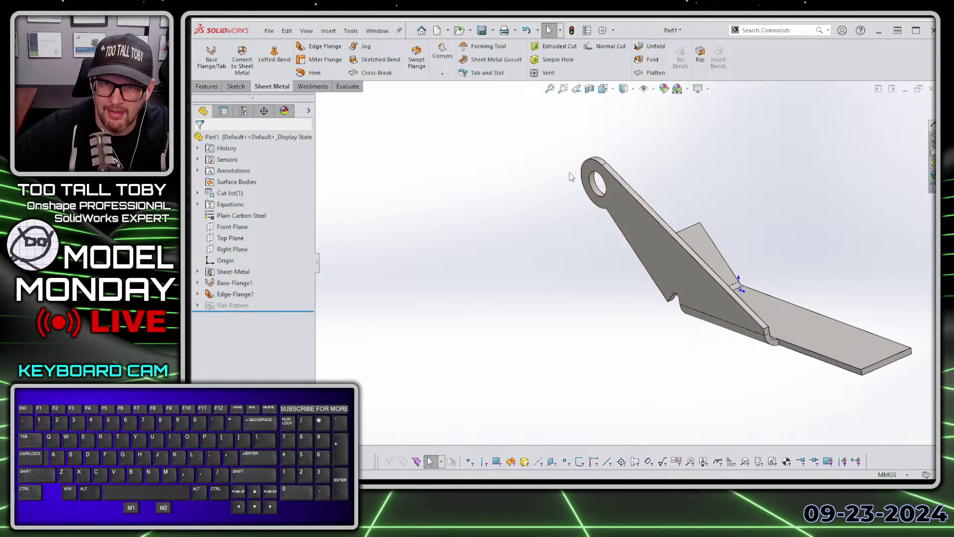
# Step: Start a sketch on the short upturned flange's face and draw a corner rectangle about 38 mm tall from its upper corner towards the edge flange
pyautogui.moveTo(648, 279); pyautogui.dragTo(709, 264, button='middle')
pyautogui.click(708, 263)
pyautogui.click(750, 212)
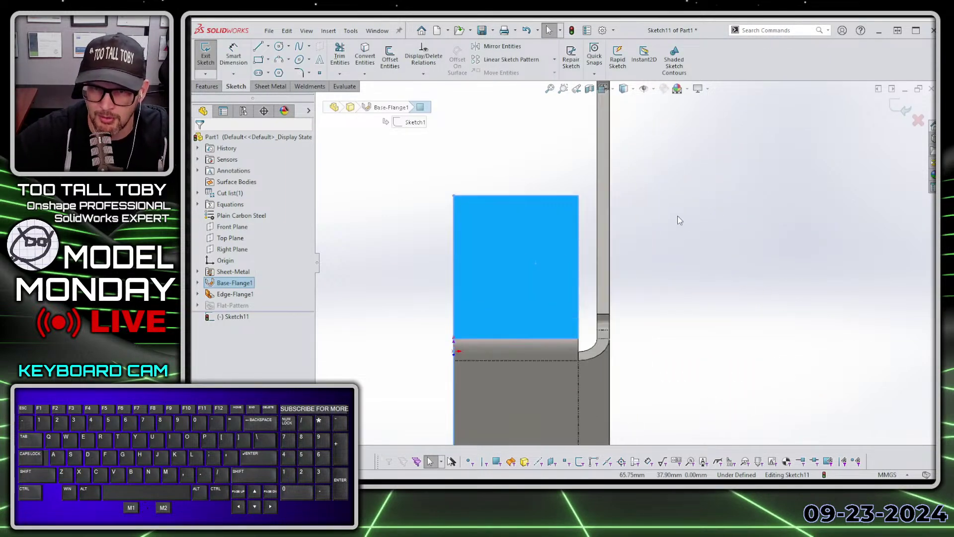
pyautogui.press('s')
pyautogui.click(619, 244)
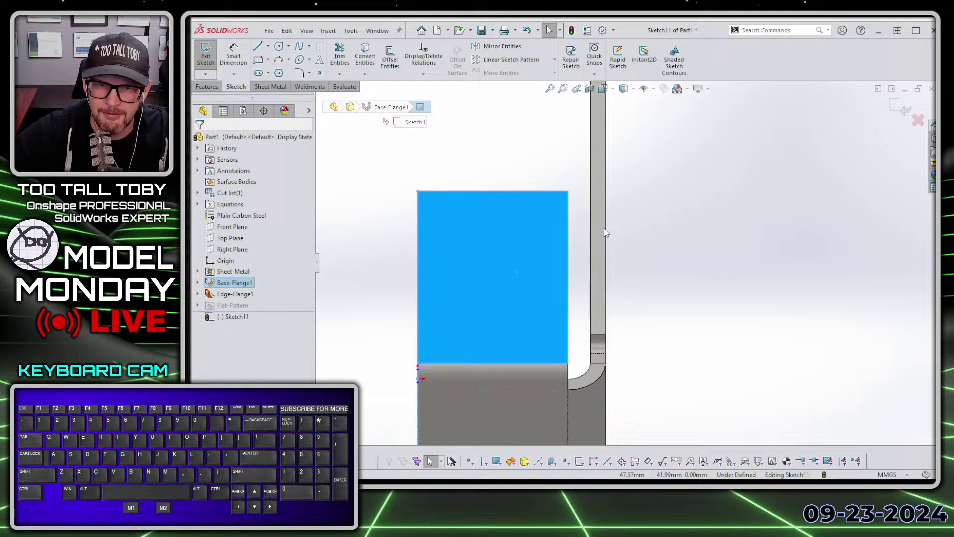
pyautogui.click(568, 192)
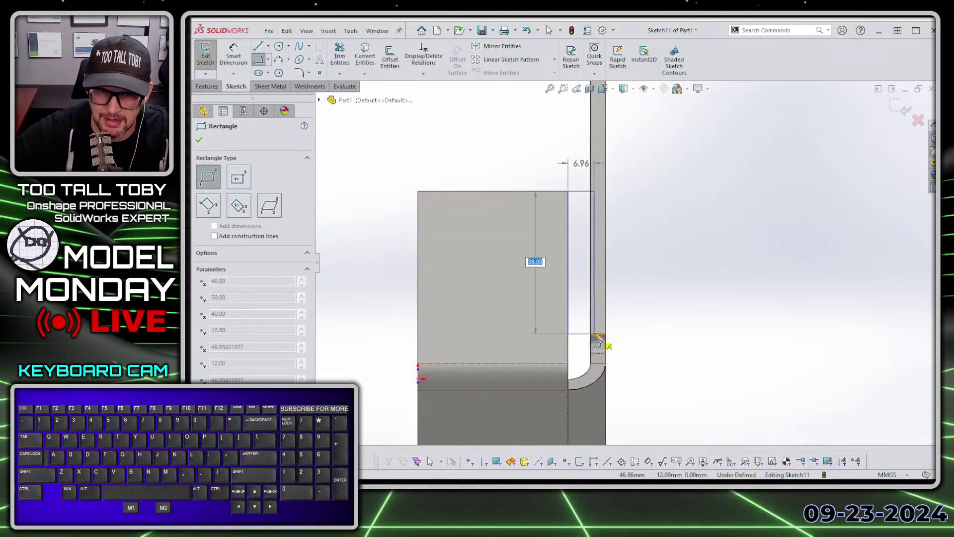
pyautogui.click(591, 334)
pyautogui.press('Escape')
pyautogui.scroll(-5, 579, 344)
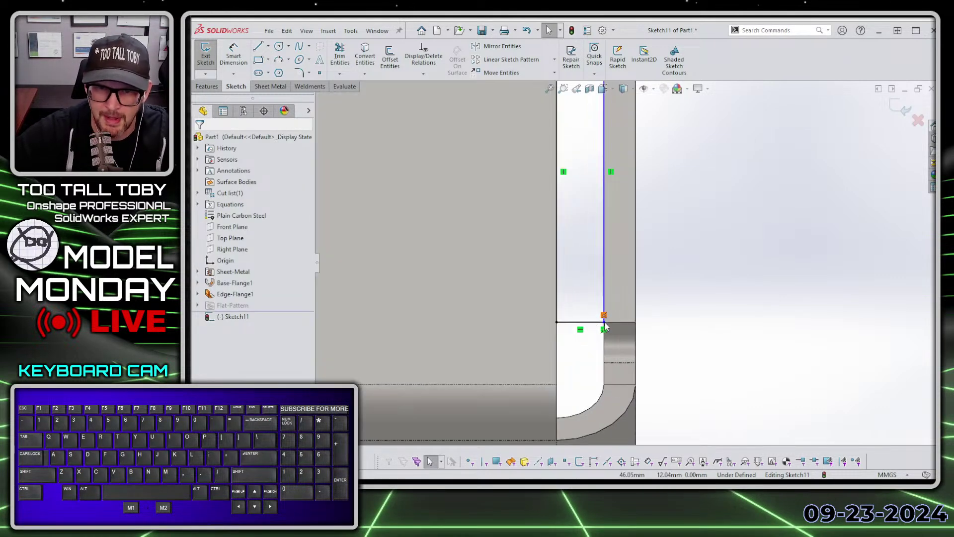
# Step: Dimension the rectangle's outer vertical line 45 mm from the short flange's opposite side edge
pyautogui.click(604, 274)
pyautogui.scroll(5, 597, 298)
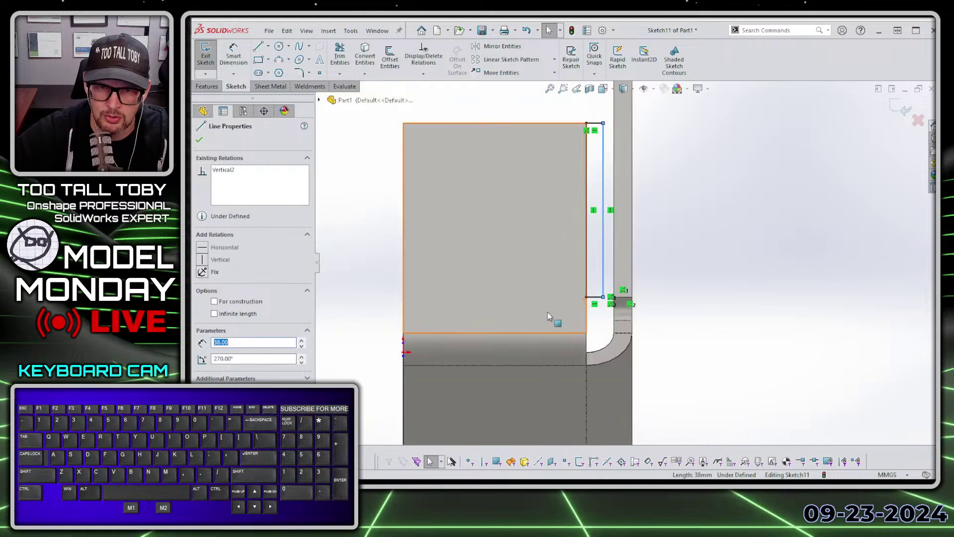
pyautogui.press('s')
pyautogui.click(603, 223)
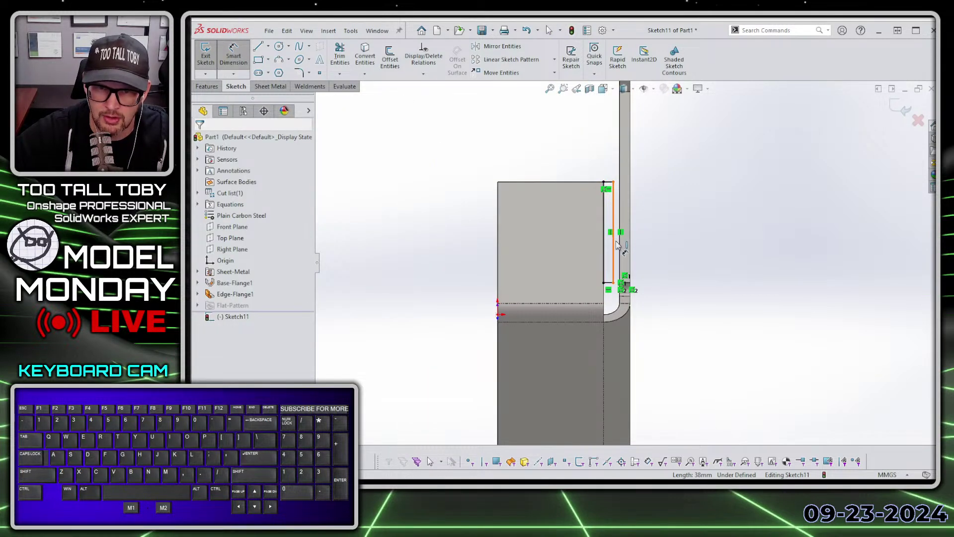
pyautogui.click(616, 243)
pyautogui.click(497, 256)
pyautogui.click(556, 170)
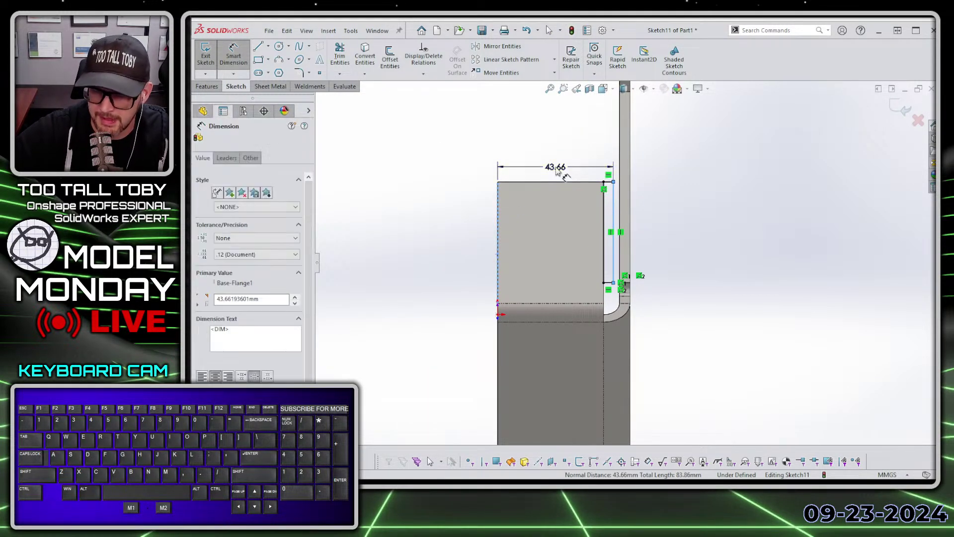
pyautogui.write('45')
pyautogui.press('Return')
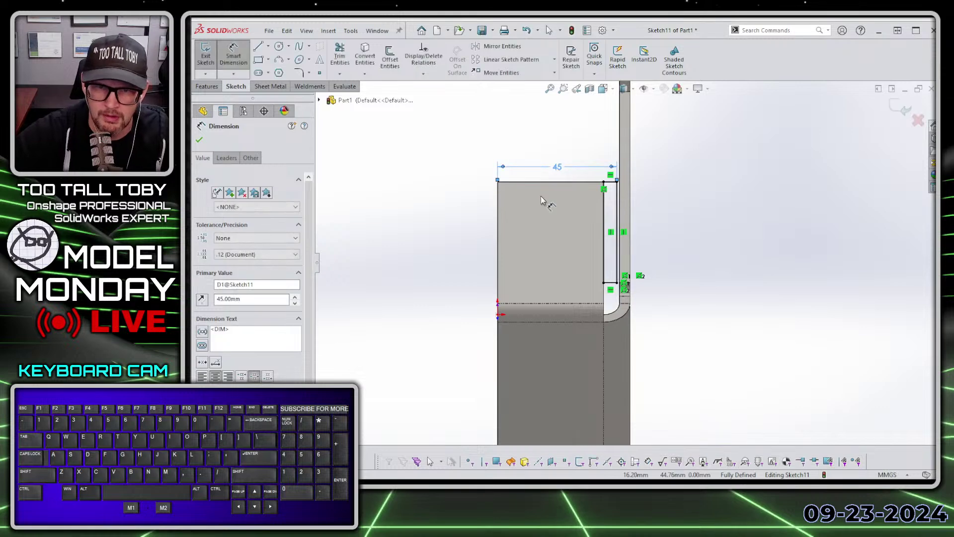
# Step: Add the rectangle to the part as a sheet metal tab with Base Flange/Tab, merging the result
pyautogui.moveTo(541, 200)
pyautogui.mouseDown(button='middle')
pyautogui.moveTo(520, 213)
pyautogui.moveTo(547, 215)
pyautogui.mouseUp(button='middle')
pyautogui.click(272, 86)
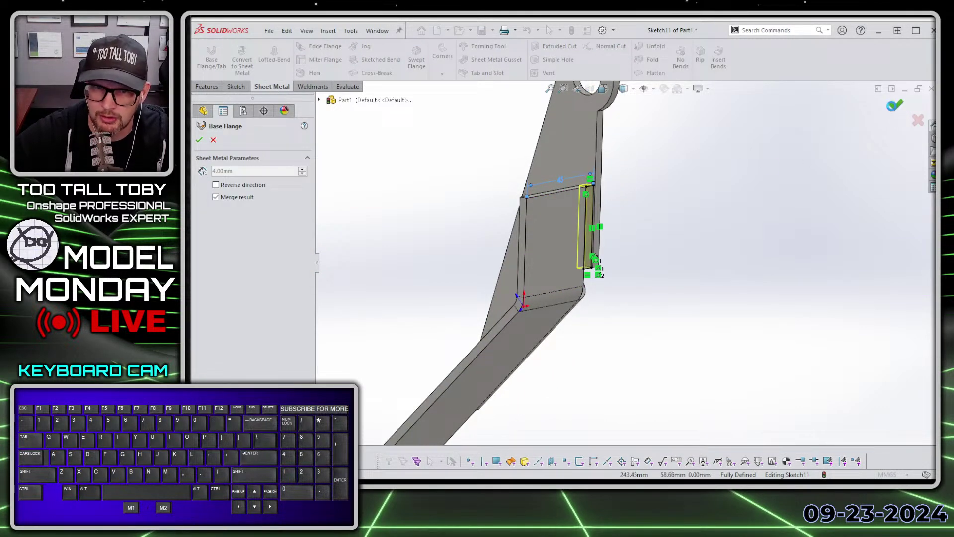
pyautogui.press('Return')
# Step: Sketch a closed round-topped cutout on the edge flange's face, with vertical sides, a 10 mm radius tangent arc and its base on the lower edge
pyautogui.moveTo(655, 237); pyautogui.dragTo(484, 338, button='middle')
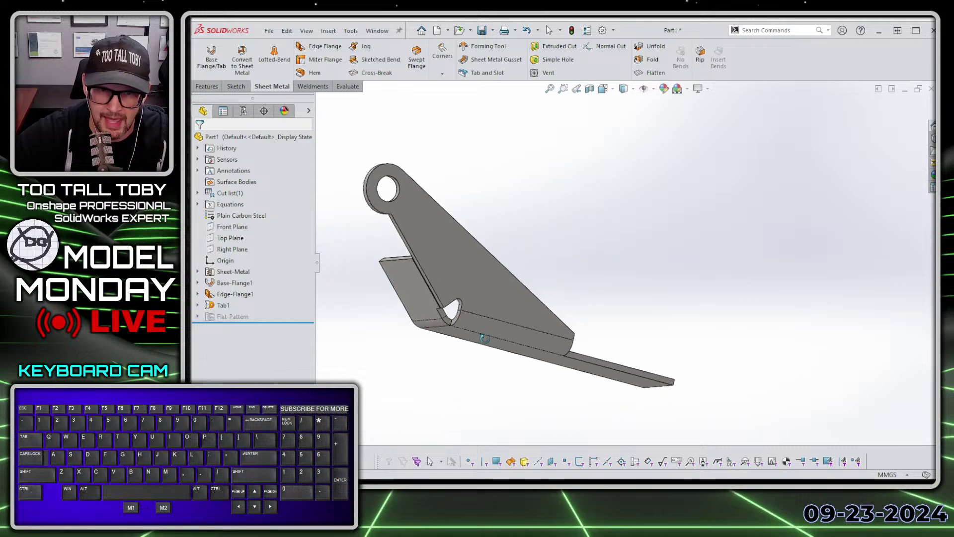
pyautogui.click(512, 276)
pyautogui.click(561, 231)
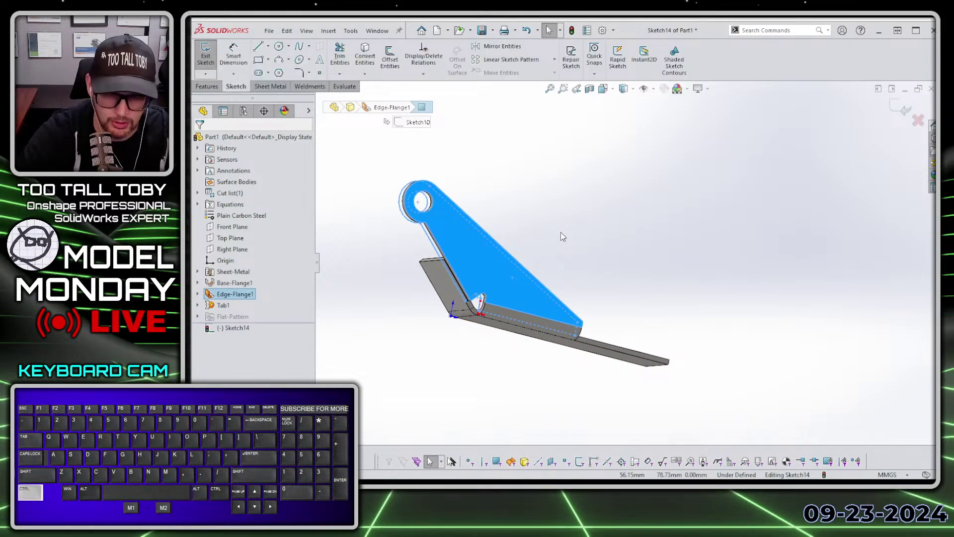
pyautogui.hotkey('ctrl', '8')
pyautogui.press('s')
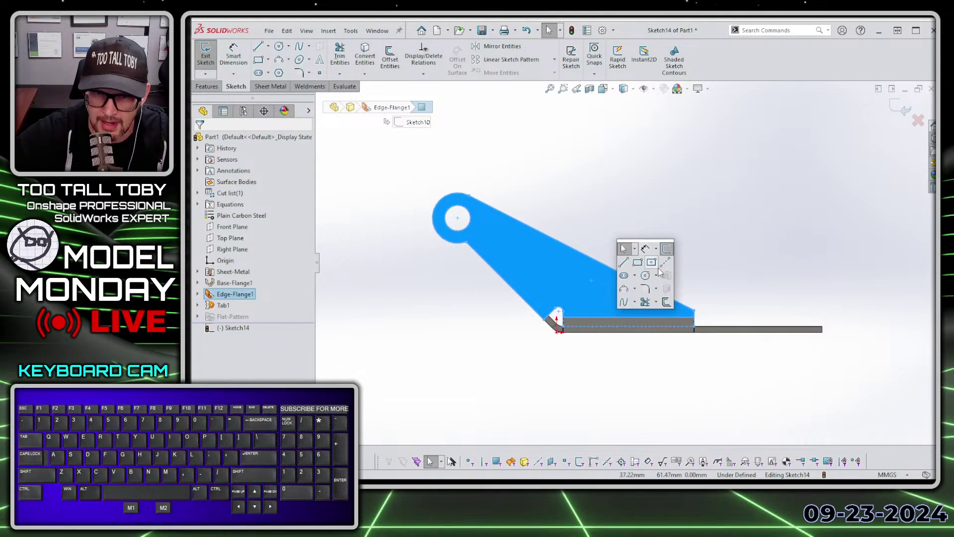
pyautogui.click(625, 263)
pyautogui.scroll(-3, 592, 329)
pyautogui.click(572, 306)
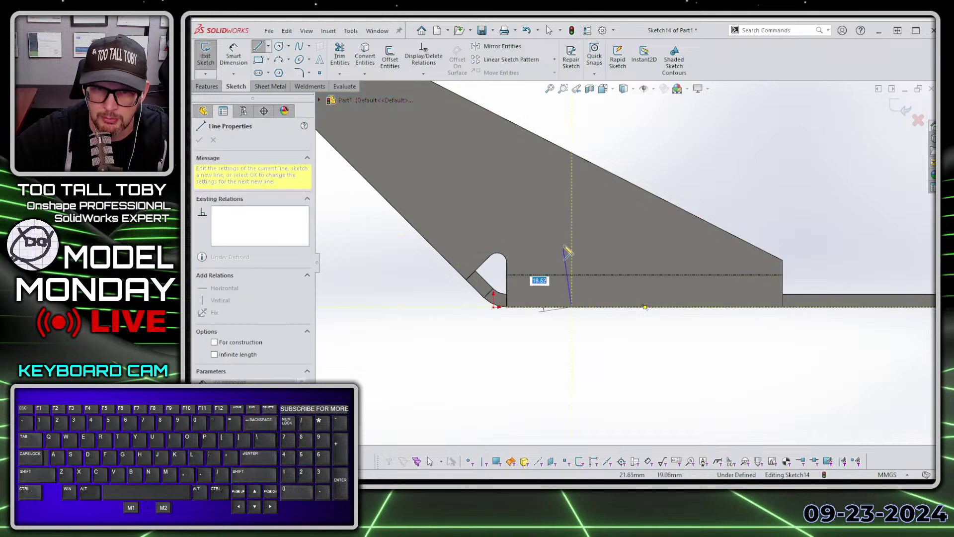
pyautogui.click(571, 243)
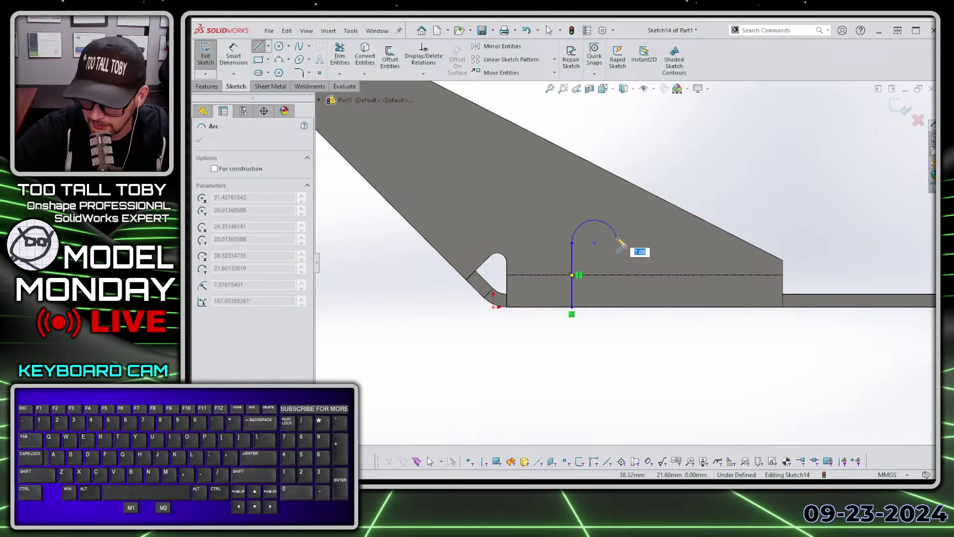
pyautogui.click(636, 242)
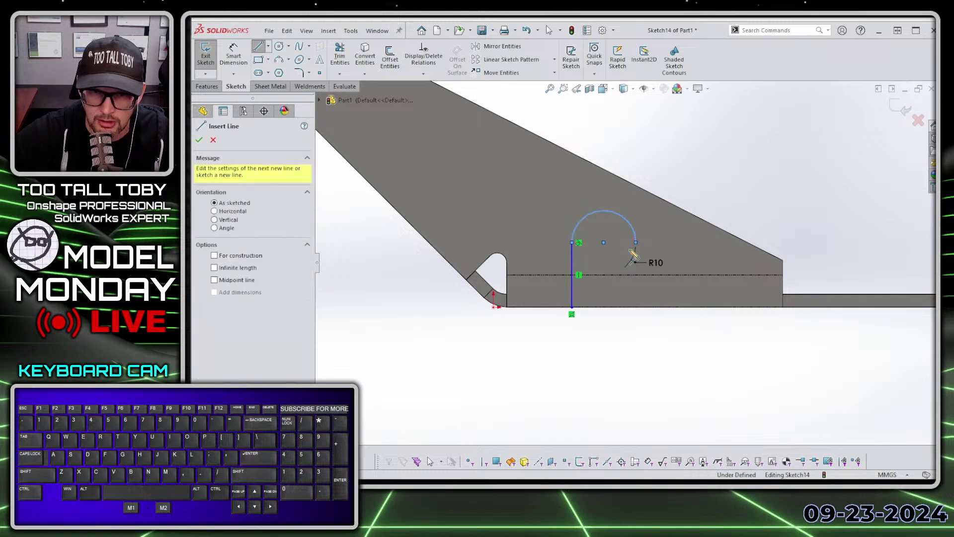
pyautogui.click(636, 307)
pyautogui.click(571, 307)
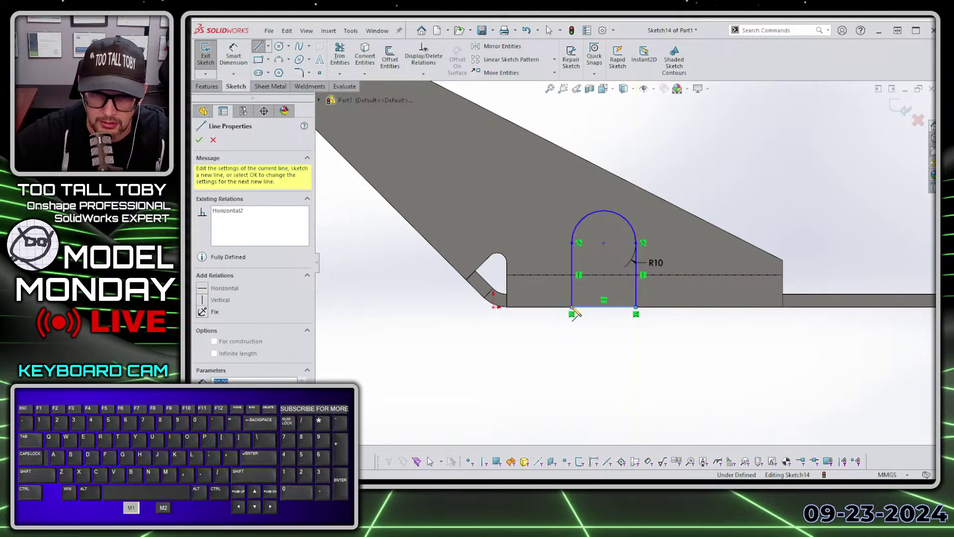
# Step: Dimension the horizontal distance between the pivot hole and the cutout arc's centre as 99 mm
pyautogui.press('s')
pyautogui.click(564, 134)
pyautogui.scroll(3, 627, 261)
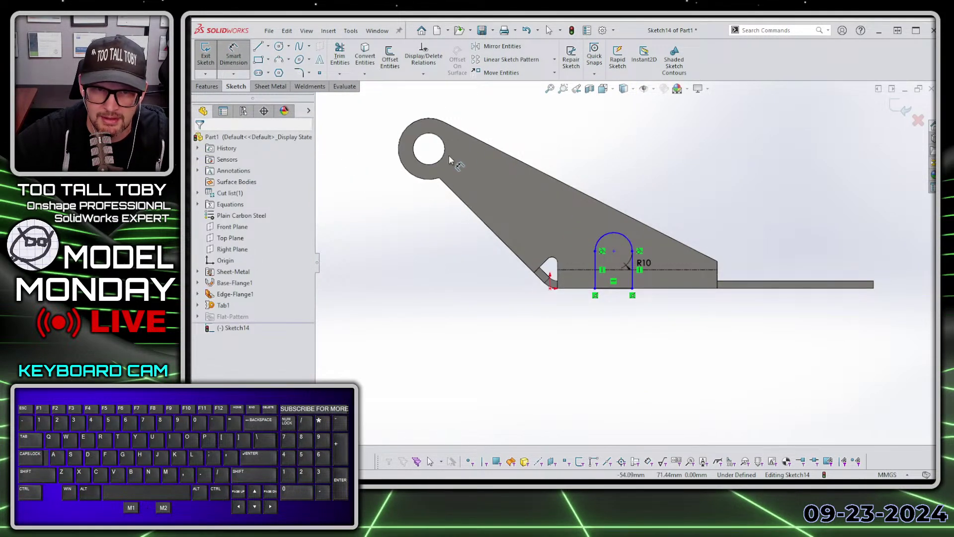
pyautogui.click(621, 240)
pyautogui.scroll(2, 621, 249)
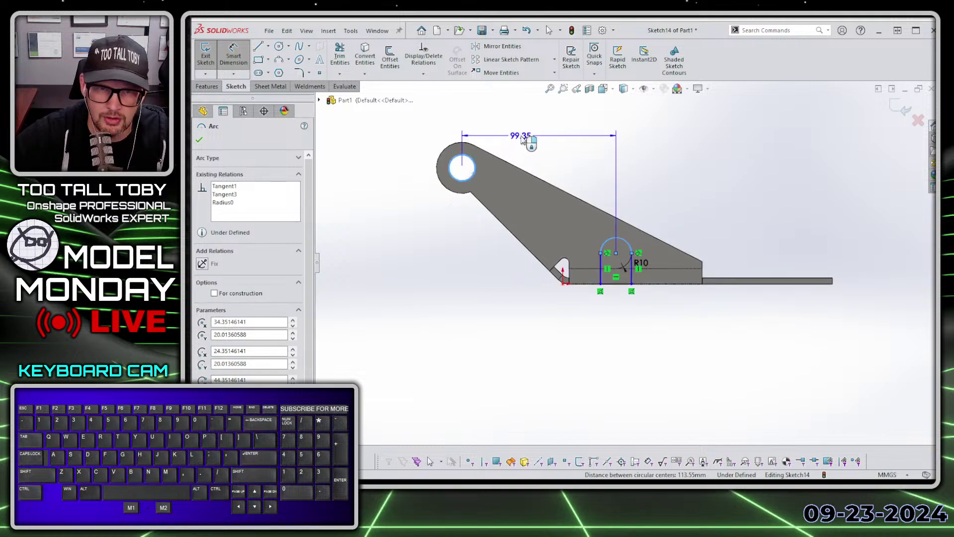
pyautogui.click(567, 140)
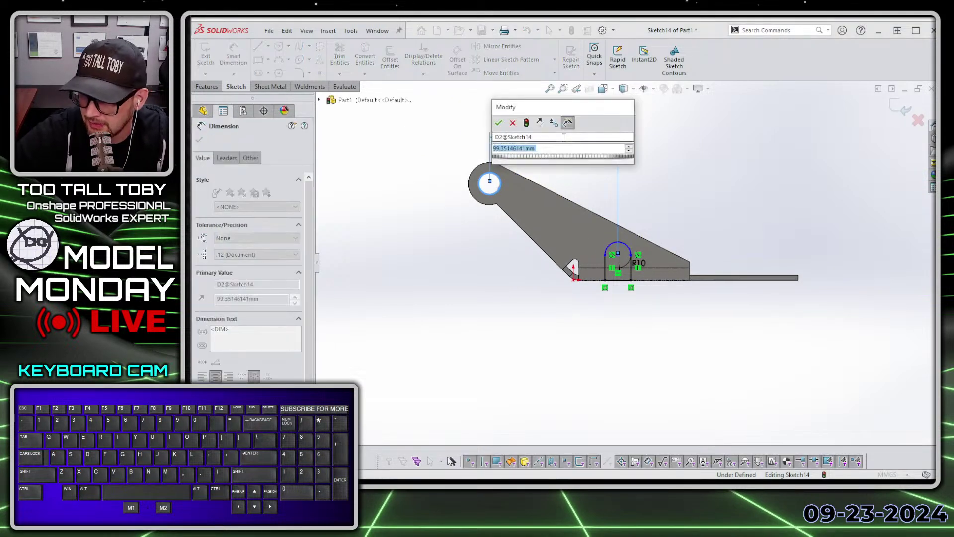
pyautogui.press('Return')
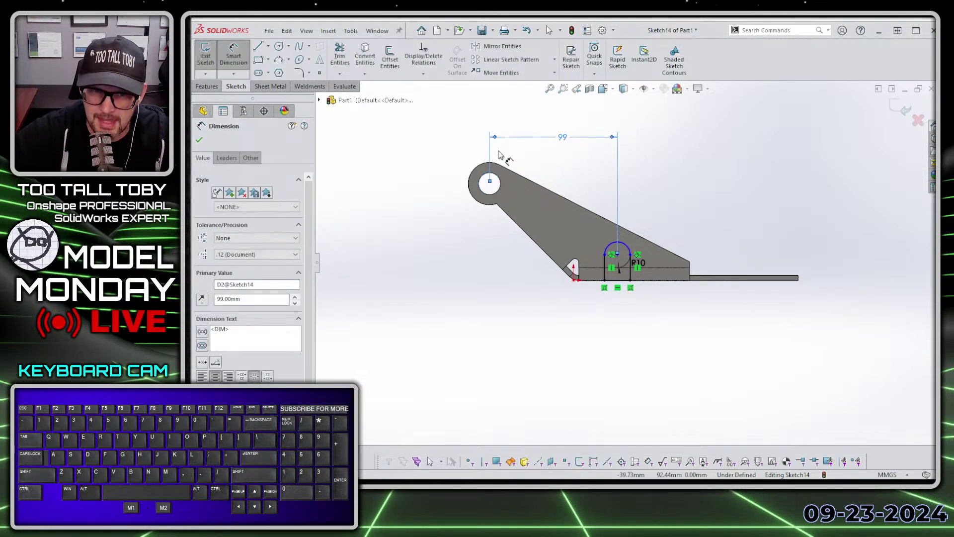
# Step: Dimension the vertical distance between the pivot hole's centre and the cutout arc as 60 mm
pyautogui.click(625, 250)
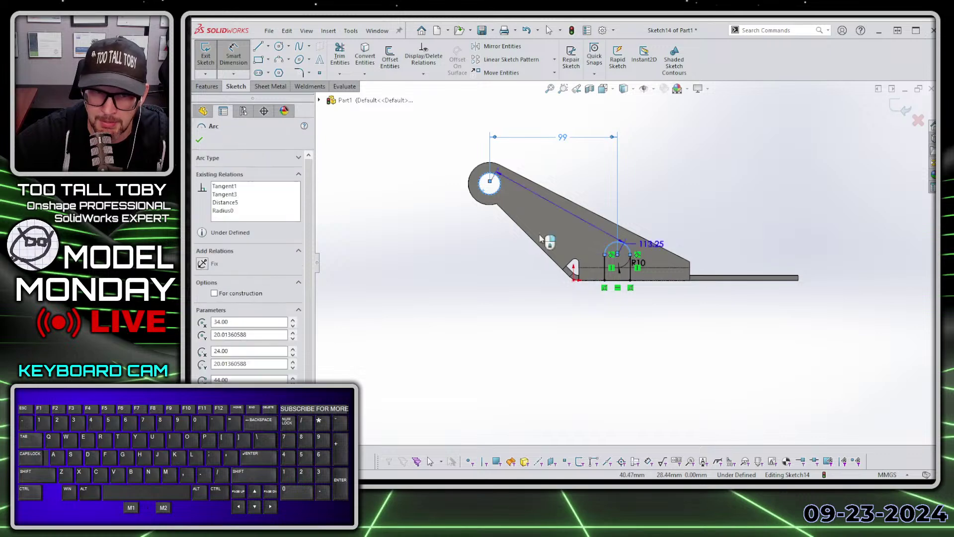
pyautogui.click(489, 182)
pyautogui.click(454, 223)
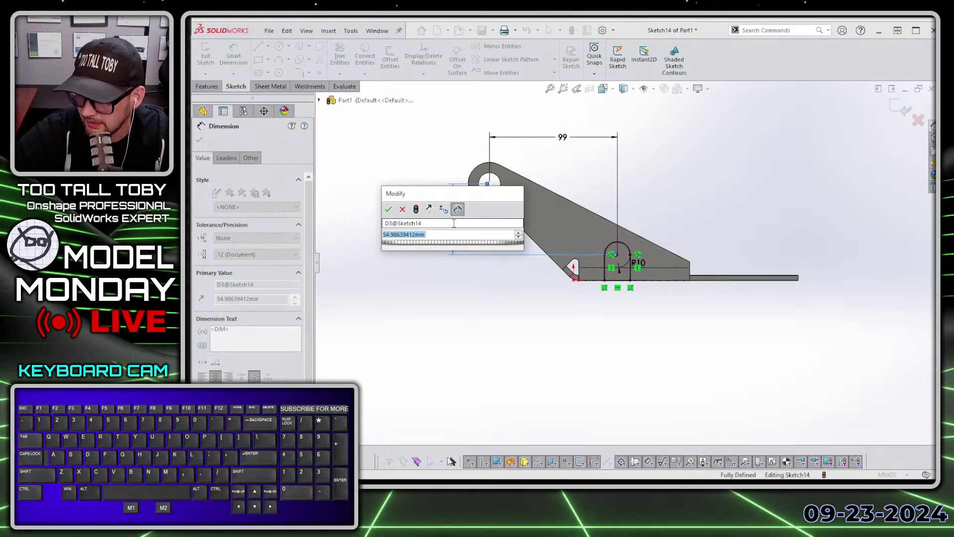
pyautogui.write('60')
pyautogui.press('Return')
# Step: Cut-extrude the round-topped profile Through All with Normal cut enabled
pyautogui.moveTo(494, 234)
pyautogui.mouseDown(button='middle')
pyautogui.moveTo(633, 273)
pyautogui.moveTo(583, 317)
pyautogui.moveTo(693, 269)
pyautogui.mouseUp(button='middle')
pyautogui.press('s')
pyautogui.click(726, 314)
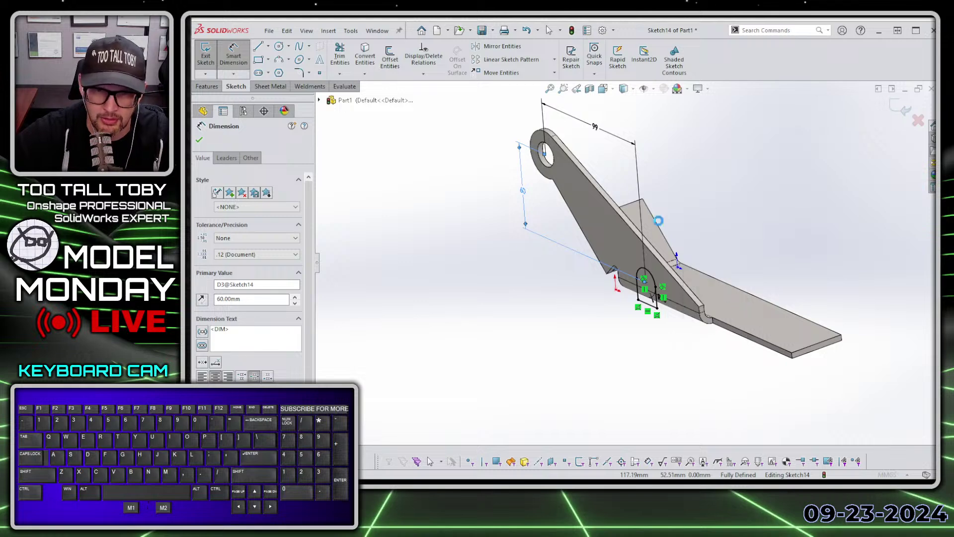
pyautogui.rightClick(701, 151)
pyautogui.click(723, 276)
pyautogui.rightClick(757, 272)
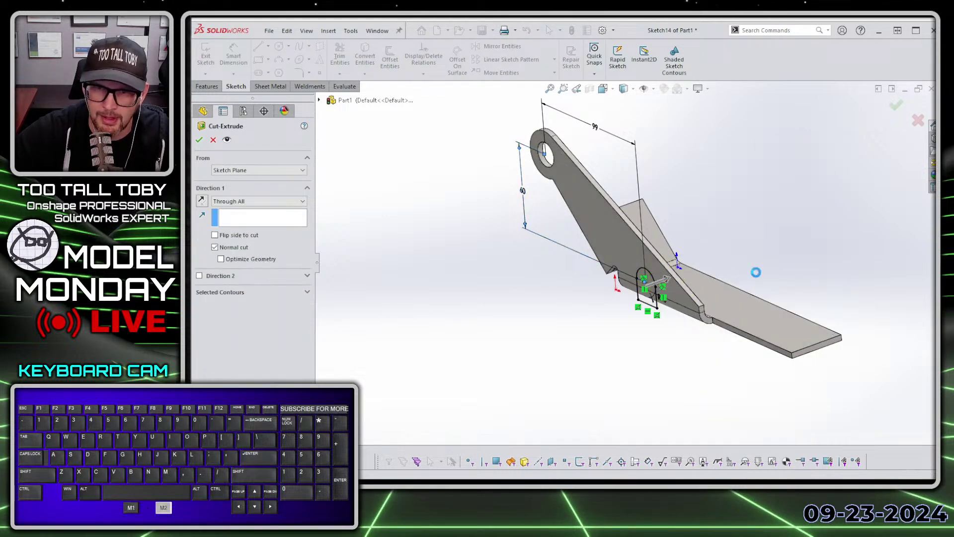
# Step: Sketch a closed corner-cut profile on the long base leg with a slanted line, a 14 mm radius tangent arc, a vertical line and a horizontal closing line
pyautogui.moveTo(781, 257); pyautogui.dragTo(720, 330, button='middle')
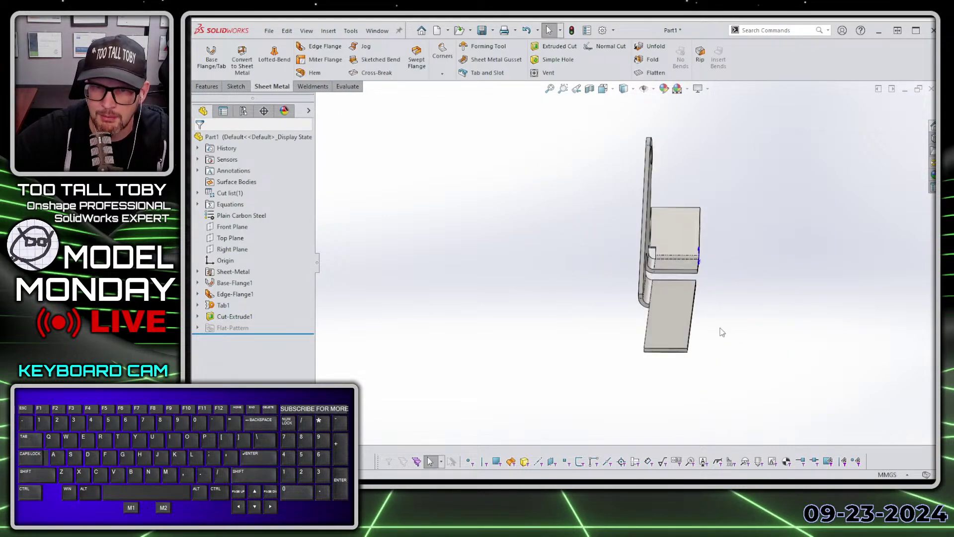
pyautogui.click(684, 315)
pyautogui.click(718, 277)
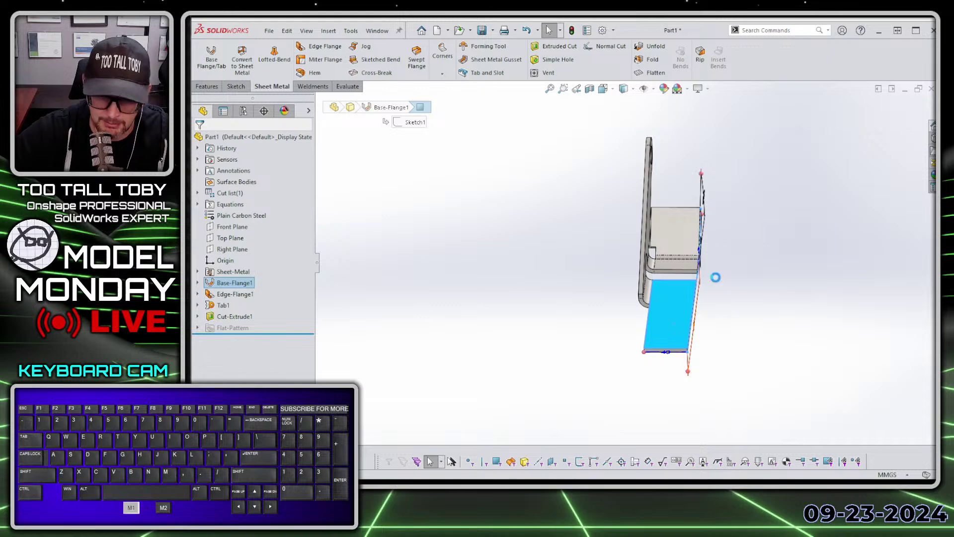
pyautogui.press('n')
pyautogui.press('s')
pyautogui.press('l')
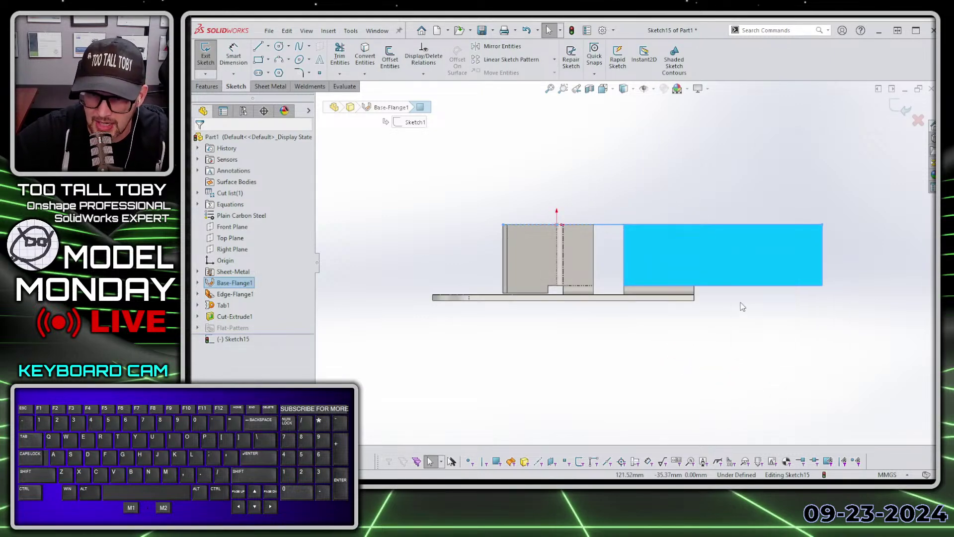
pyautogui.click(715, 285)
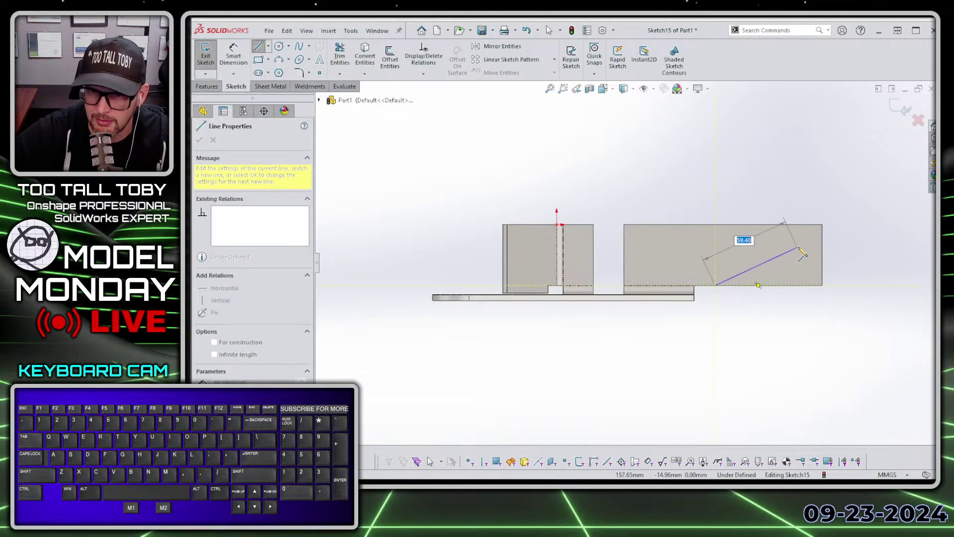
pyautogui.press('a')
pyautogui.click(802, 243)
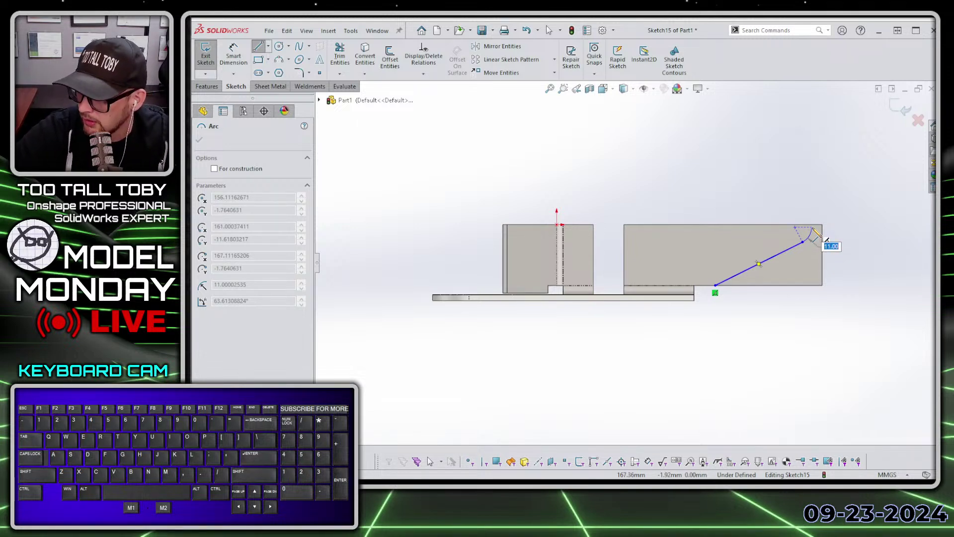
pyautogui.write('14')
pyautogui.press('Return')
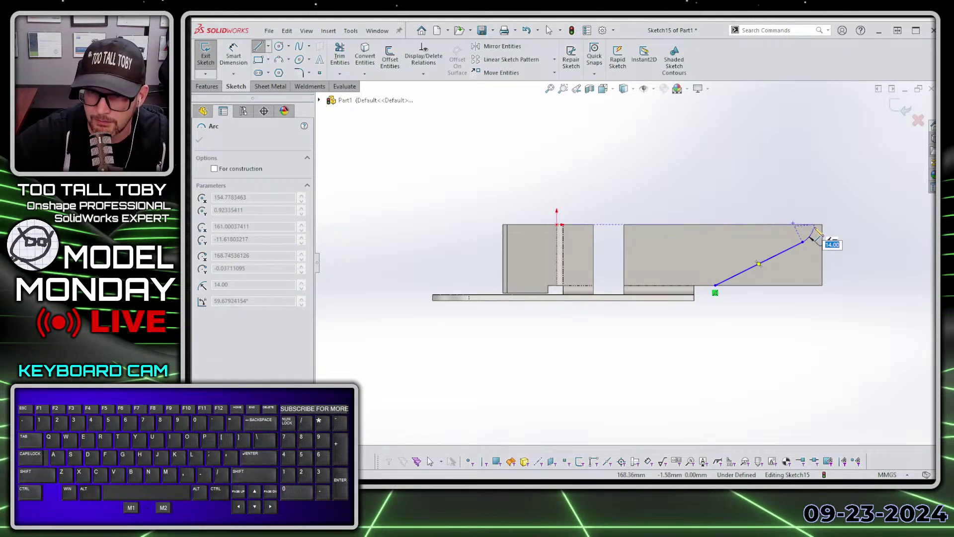
pyautogui.click(814, 227)
pyautogui.click(814, 285)
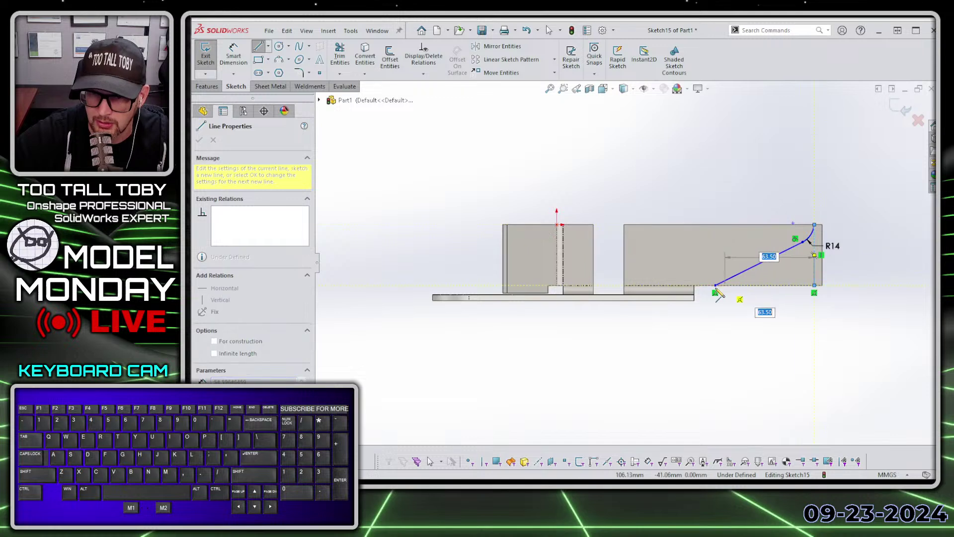
pyautogui.click(715, 286)
pyautogui.scroll(-4, 852, 293)
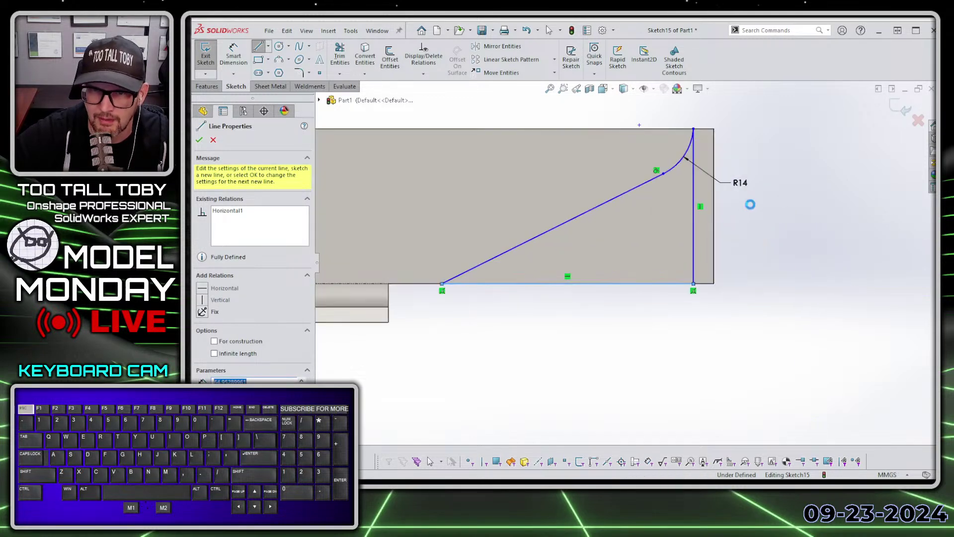
pyautogui.press('Escape')
# Step: Move the profile's vertical line outward by snapping its lower end onto the base leg's end corner
pyautogui.click(713, 284)
pyautogui.moveTo(713, 283); pyautogui.dragTo(711, 283)
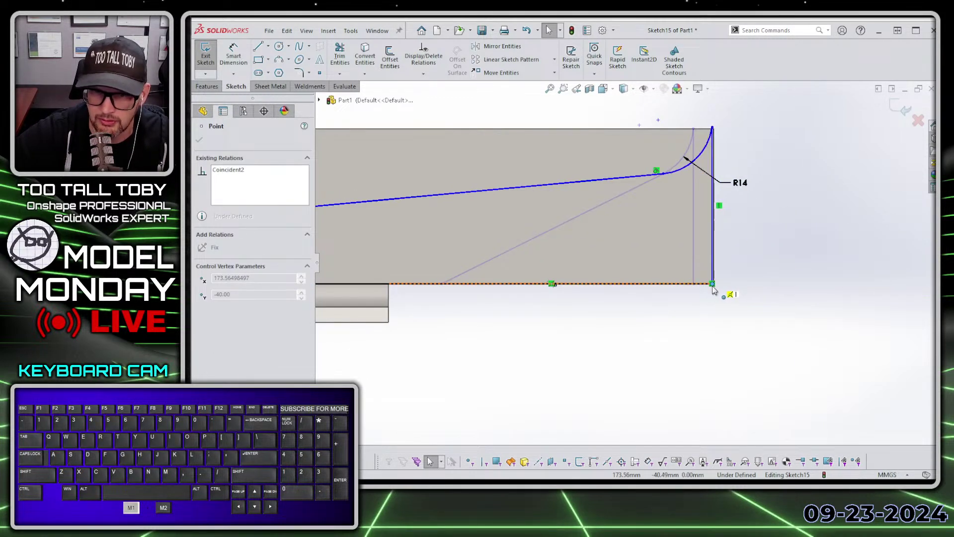
pyautogui.scroll(3, 646, 278)
# Step: Dimension the angle between the base leg's upper edge and the slanted profile line as 22.5°
pyautogui.press('s')
pyautogui.click(638, 242)
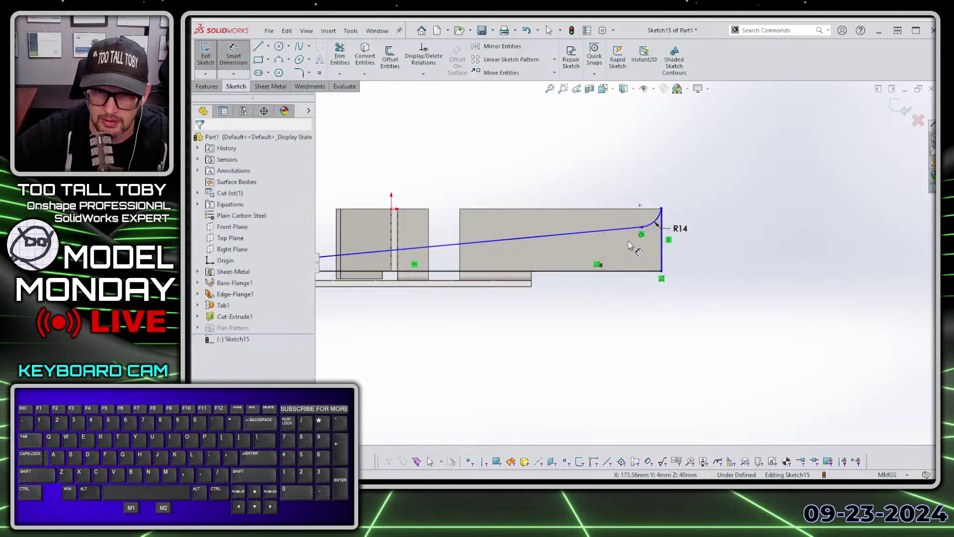
pyautogui.click(598, 209)
pyautogui.click(586, 231)
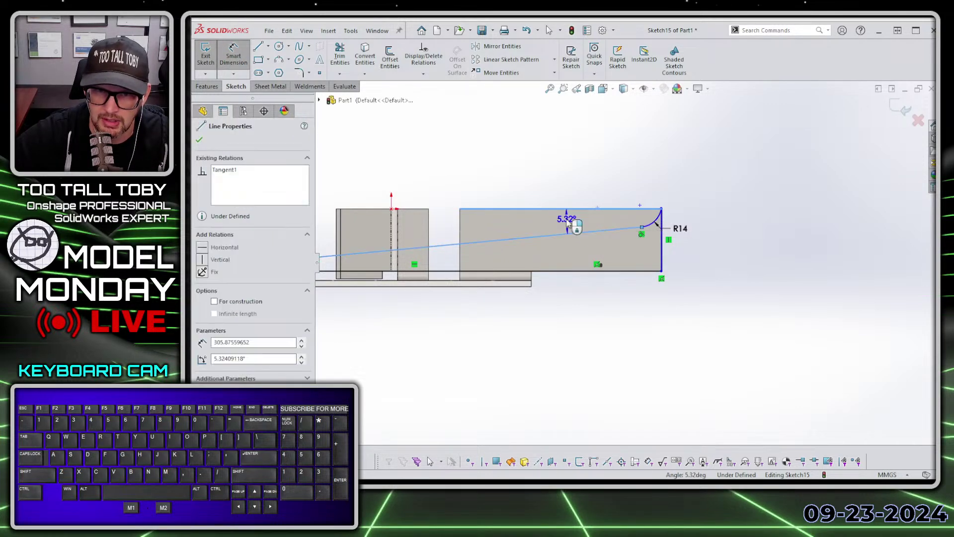
pyautogui.click(566, 223)
pyautogui.write('22.5')
pyautogui.press('Return')
pyautogui.scroll(2, 629, 262)
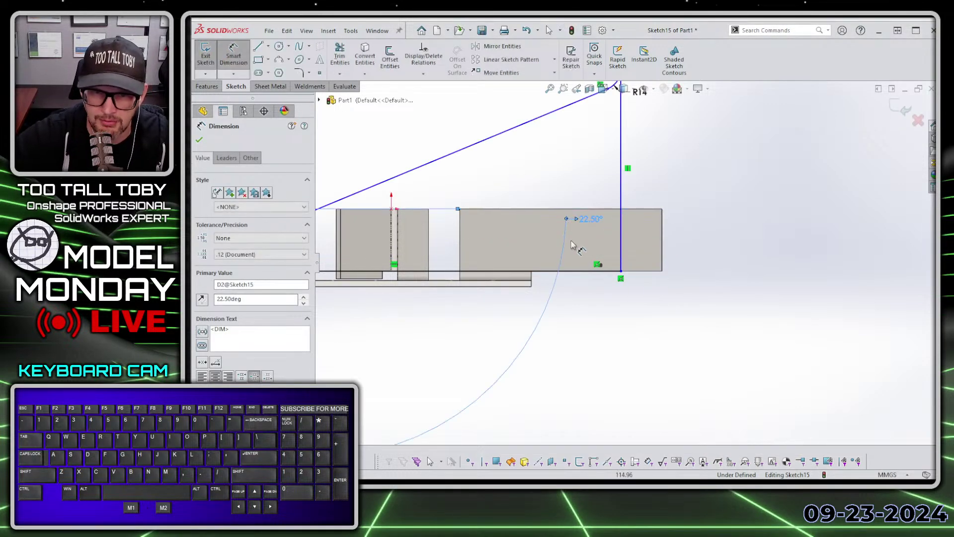
pyautogui.press('Escape')
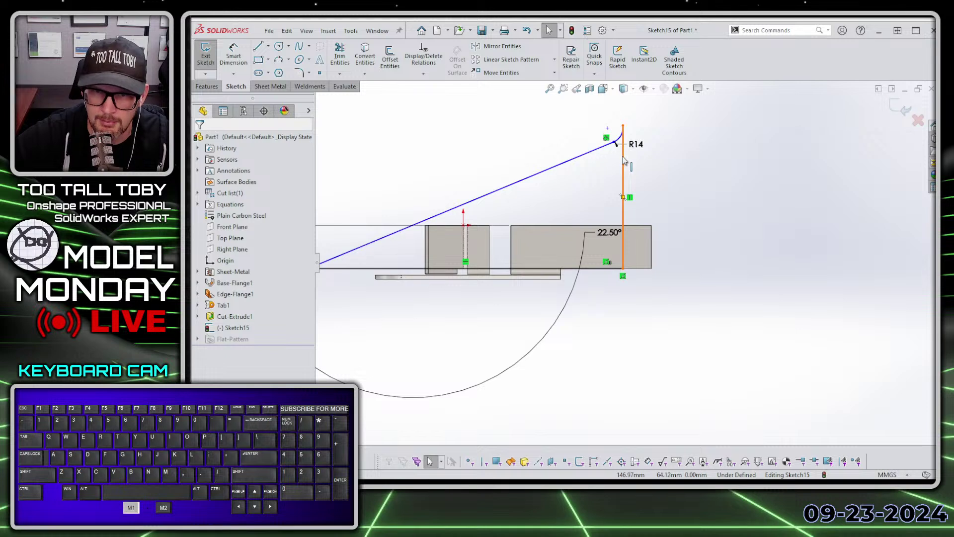
# Step: Make the arc tangent to the profile's vertical line and snap their shared endpoint onto the base leg's upper end corner
pyautogui.click(619, 135)
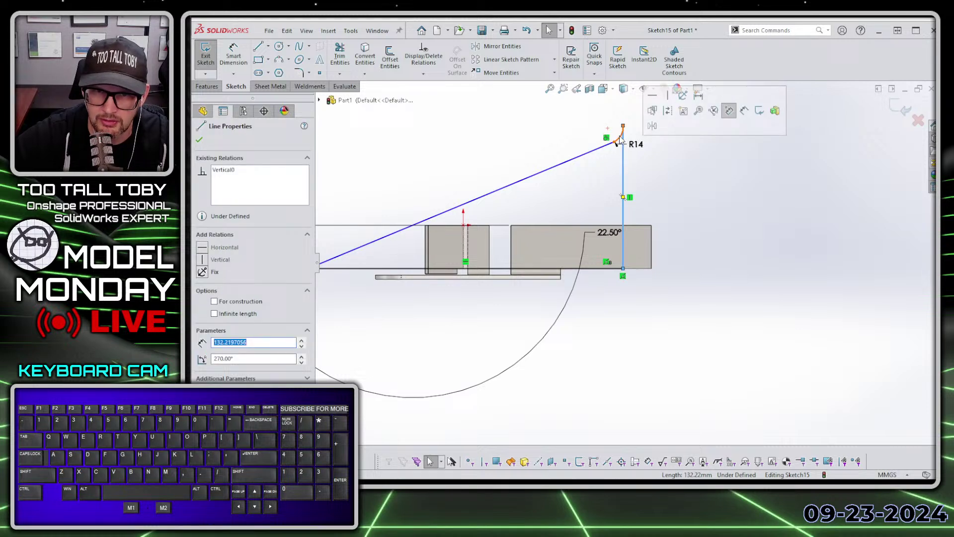
pyautogui.keyDown('ctrl'); pyautogui.click(624, 172); pyautogui.keyUp('ctrl')
pyautogui.press('Escape')
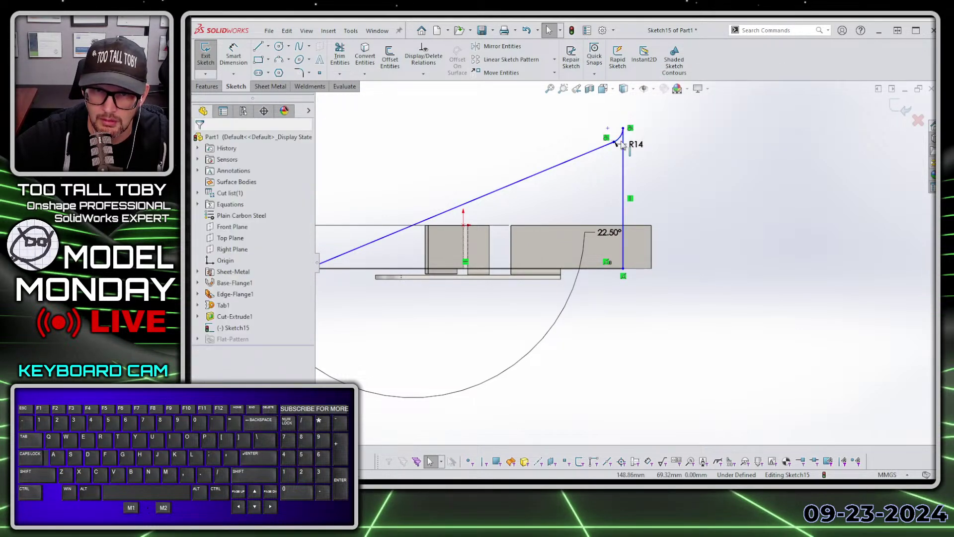
pyautogui.moveTo(622, 128); pyautogui.dragTo(652, 231)
pyautogui.click(681, 315)
pyautogui.scroll(-5, 624, 268)
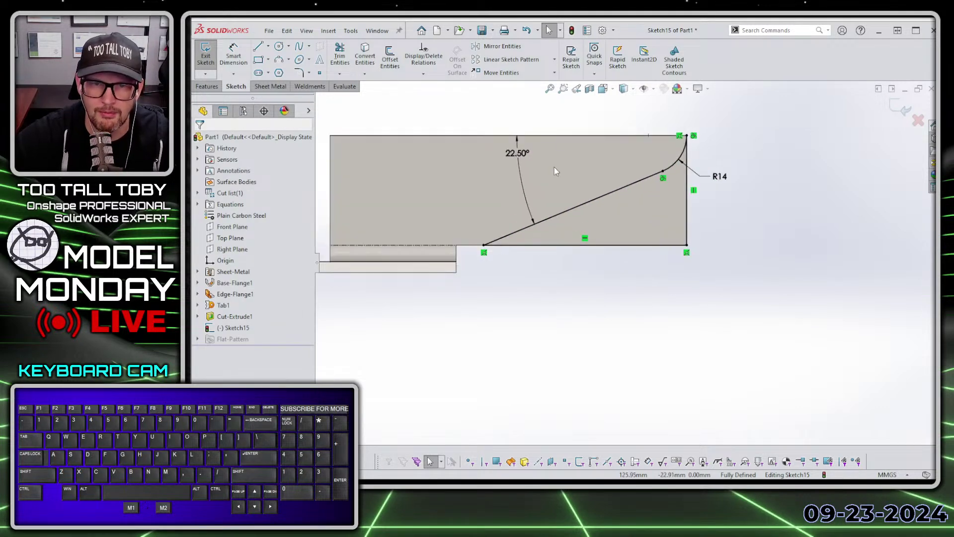
# Step: Sketch a 14 mm diameter circle centred on the R14 arc's centre at the leg's upper edge
pyautogui.press('s')
pyautogui.click(622, 141)
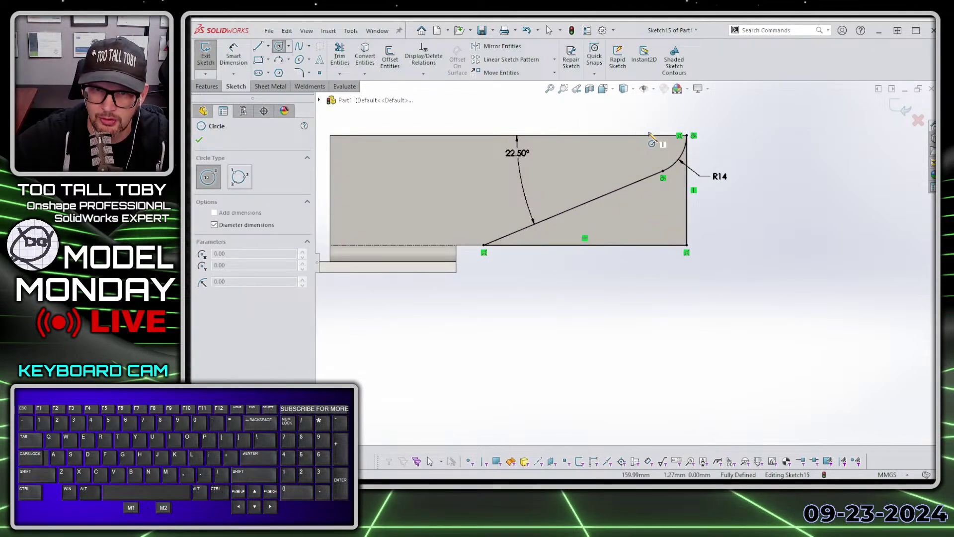
pyautogui.click(648, 135)
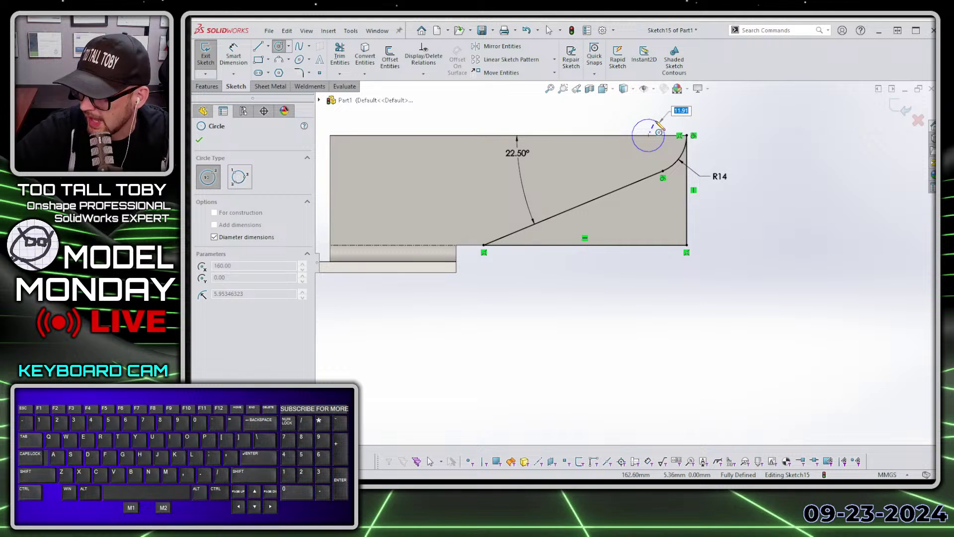
pyautogui.write('14')
pyautogui.press('Return')
# Step: Cut-extrude the corner profile and the circle through the base leg
pyautogui.press('s')
pyautogui.click(708, 172)
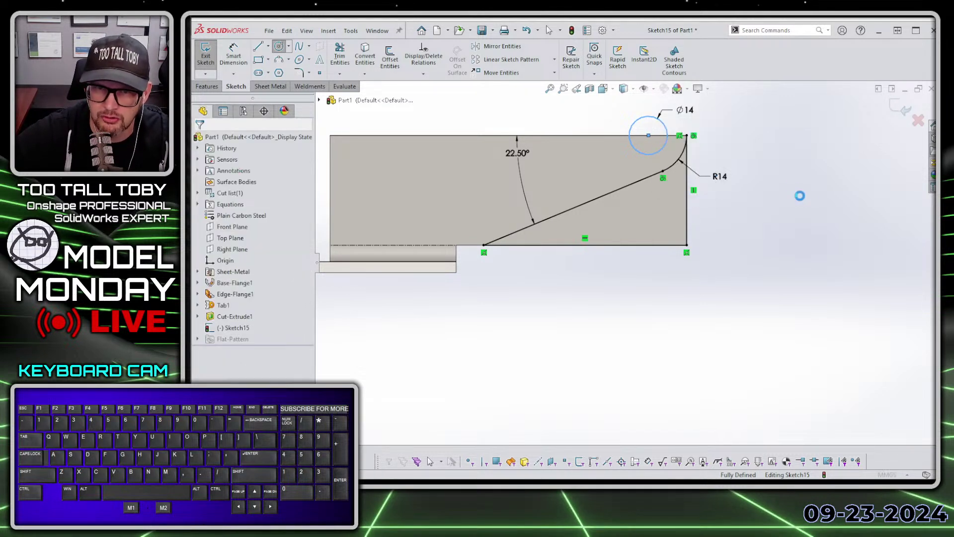
pyautogui.rightClick(798, 195)
pyautogui.click(807, 302)
pyautogui.press('Return')
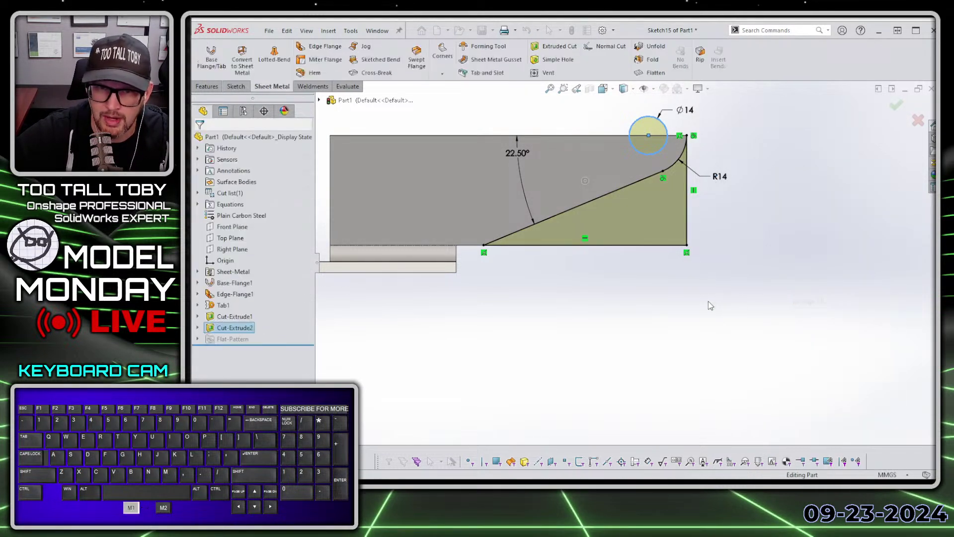
# Step: Mirror the half flange's solid body about the narrow planar face along the base leg's long edge
pyautogui.moveTo(708, 301); pyautogui.dragTo(464, 293, button='middle')
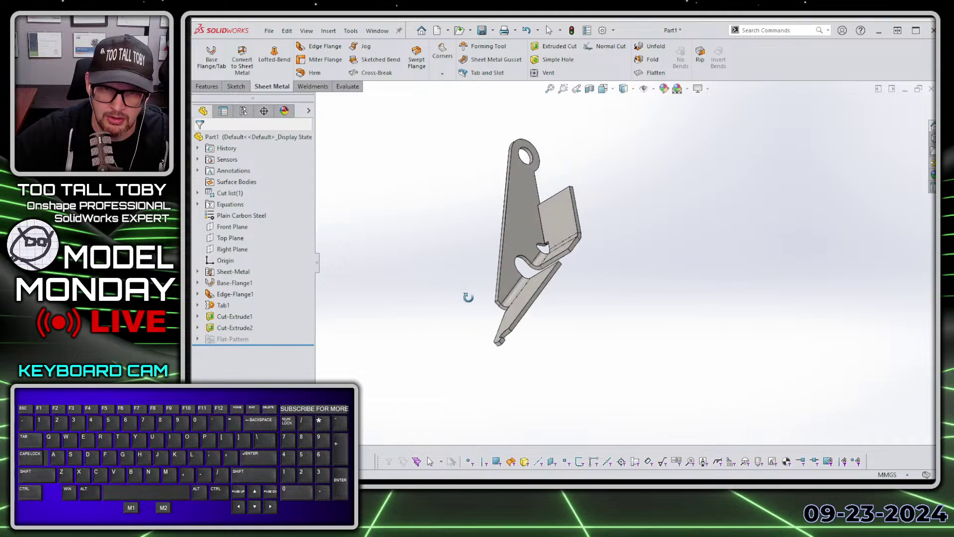
pyautogui.scroll(-5, 529, 316)
pyautogui.click(583, 284)
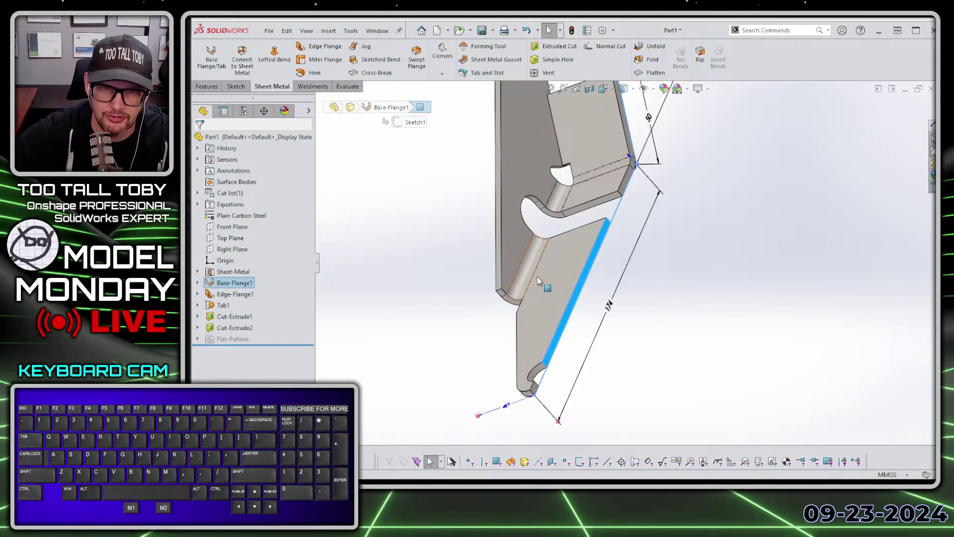
pyautogui.scroll(2, 695, 189)
pyautogui.click(198, 193)
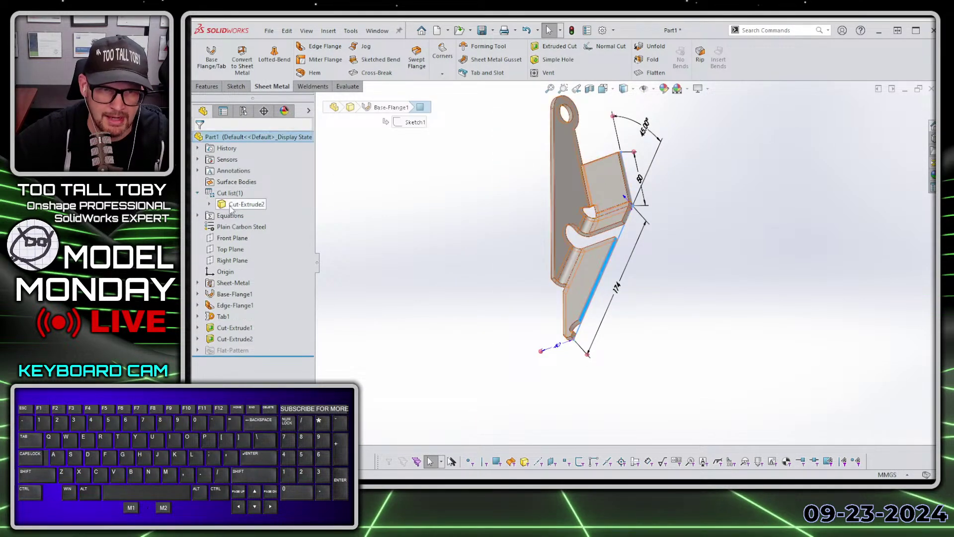
pyautogui.keyDown('ctrl'); pyautogui.click(240, 204); pyautogui.keyUp('ctrl')
pyautogui.click(233, 171)
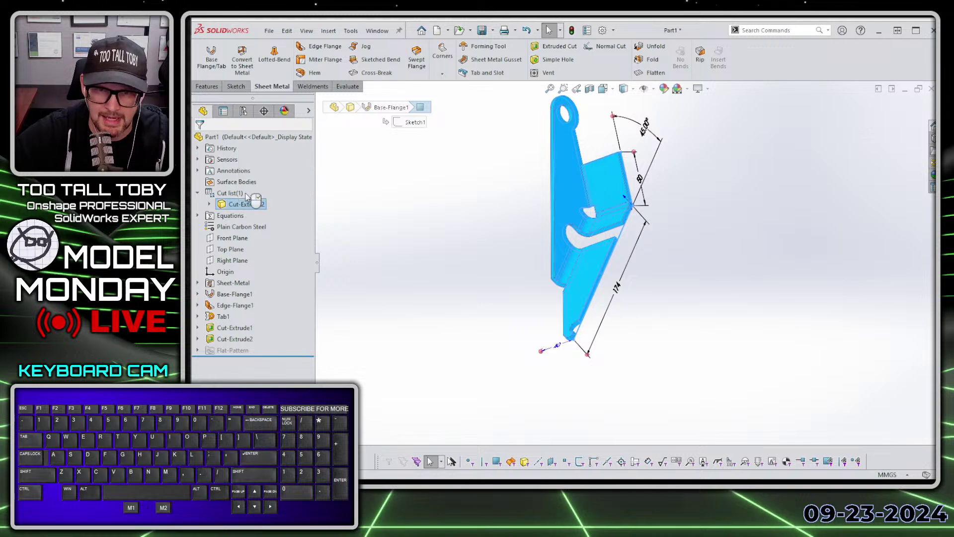
pyautogui.click(199, 141)
# Step: Inspect the complete mirrored flange and check its mass in the part's sensors
pyautogui.moveTo(416, 251); pyautogui.dragTo(713, 279, button='middle')
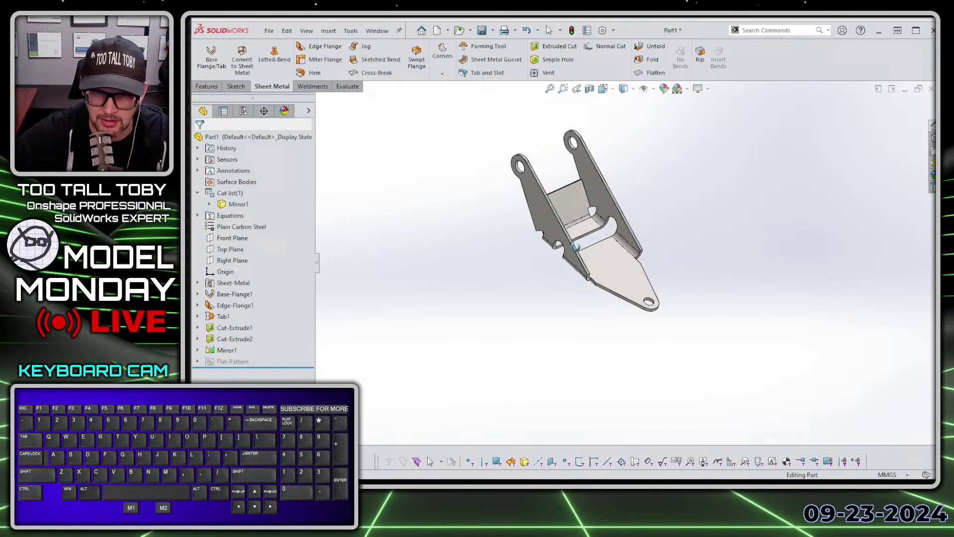
pyautogui.click(197, 160)
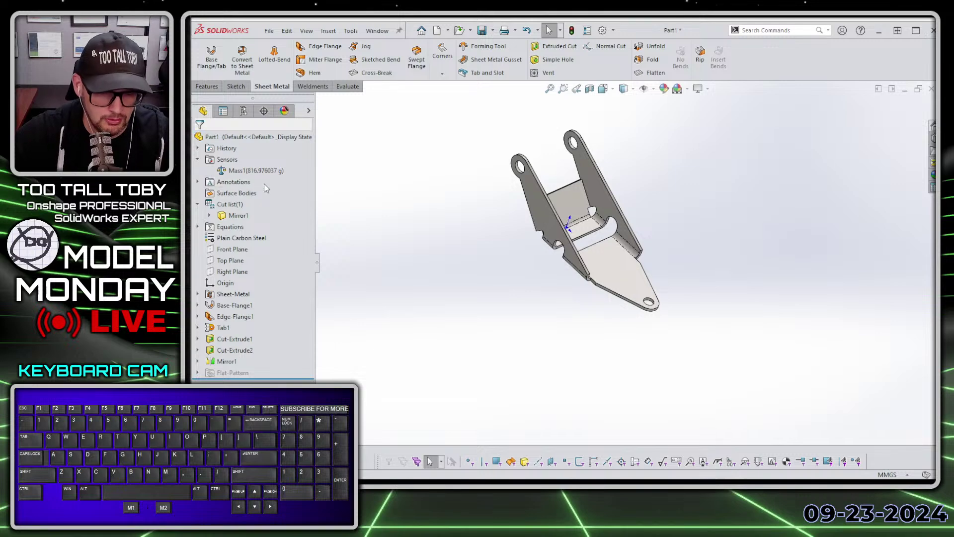